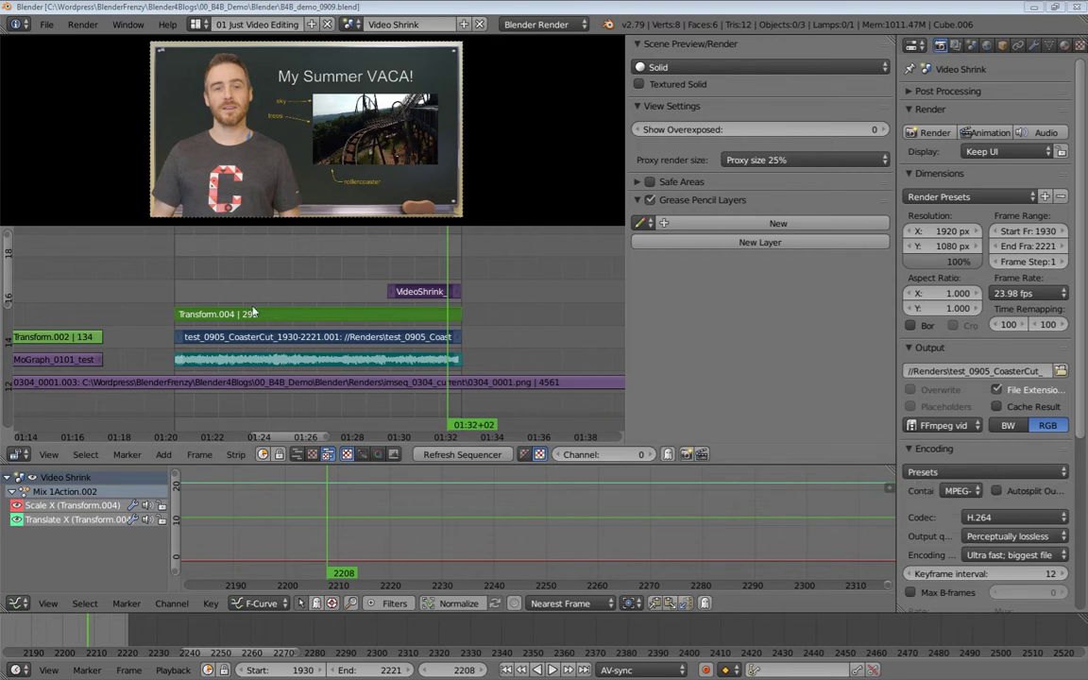
Play back the Video Shrink edit up to the VideoShrink strip and switch to the Markings scene.
key("alt+a")
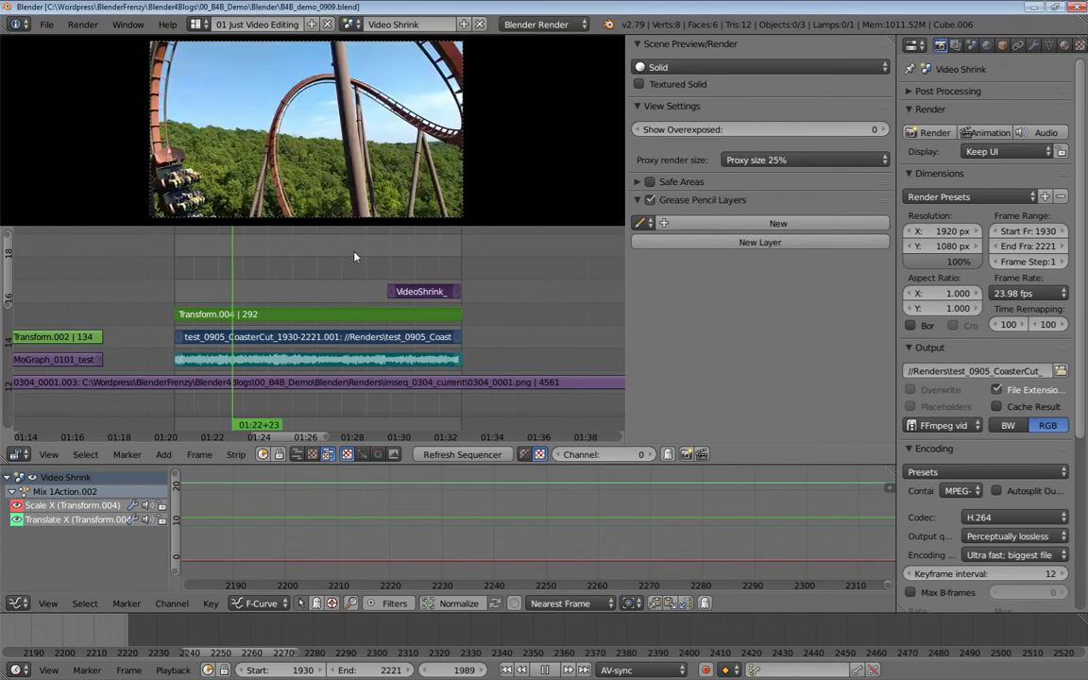
left_click(344, 251)
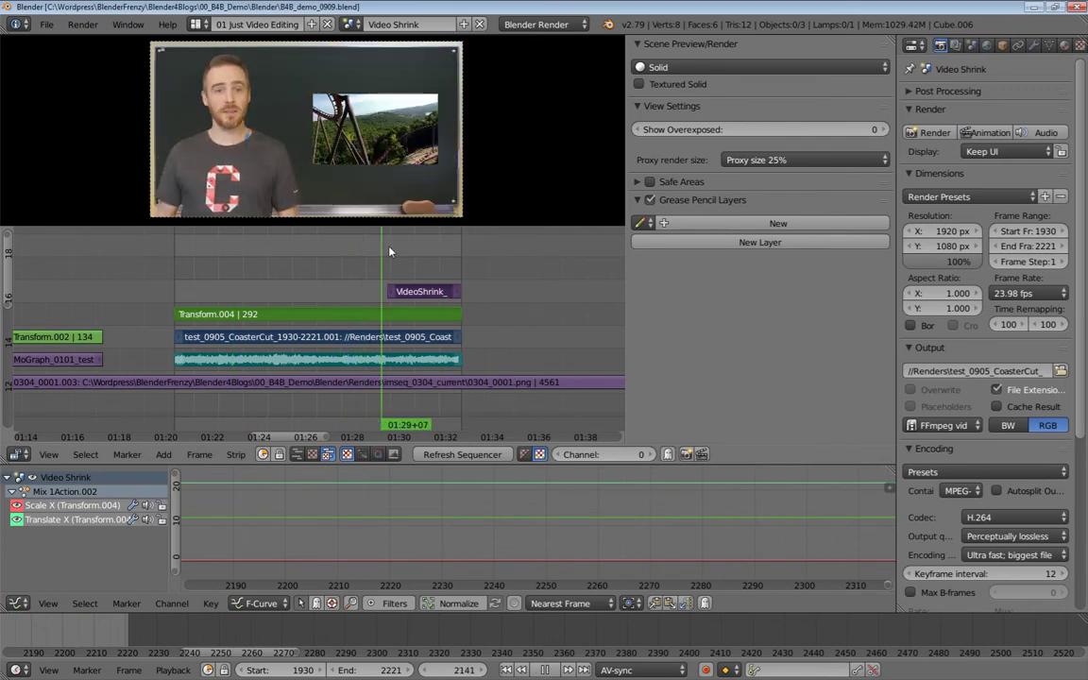
left_click(354, 23)
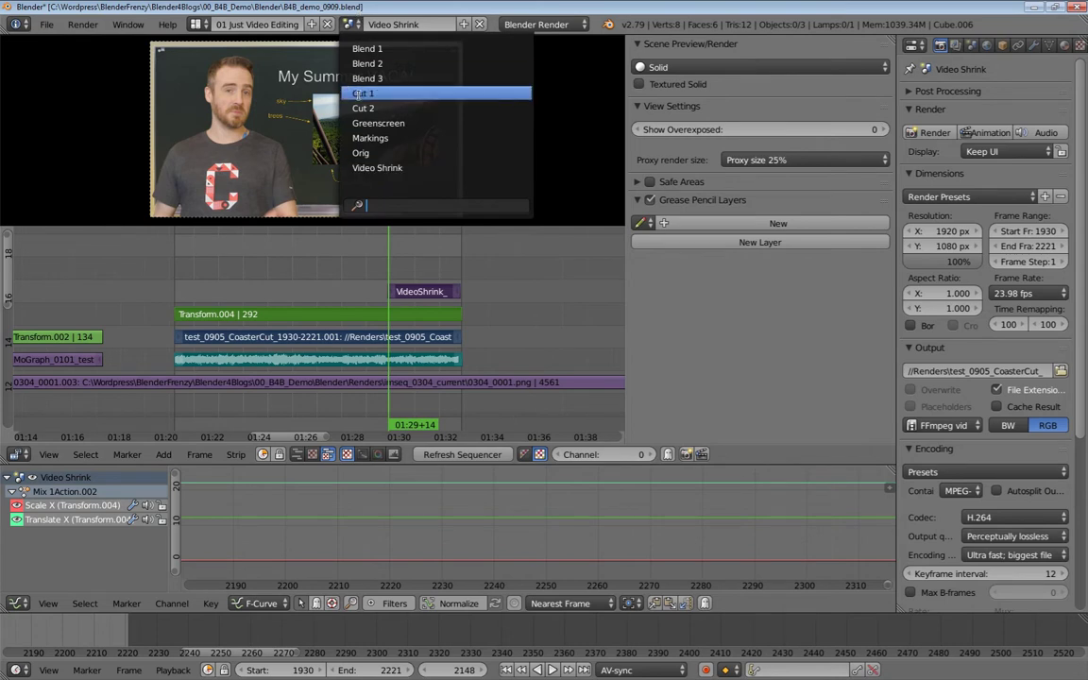
left_click(370, 137)
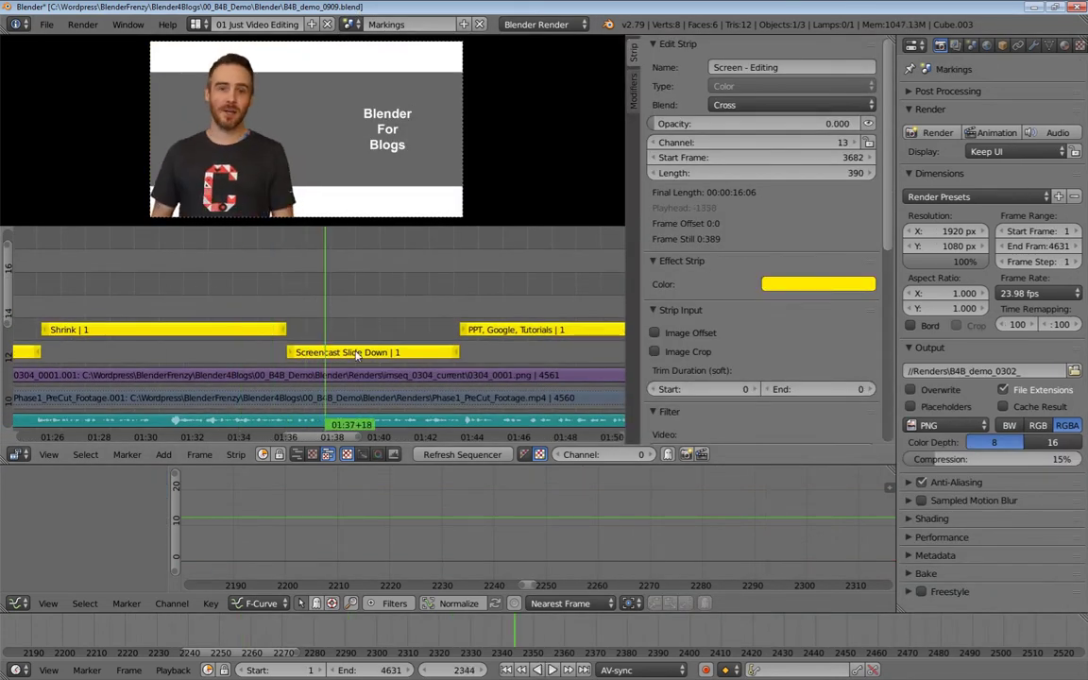
Select the Screencast Slide Down strip and preview the footage from it into the PPT, Google, Tutorials strip.
right_click(355, 352)
left_click_drag(501, 292, 322, 324)
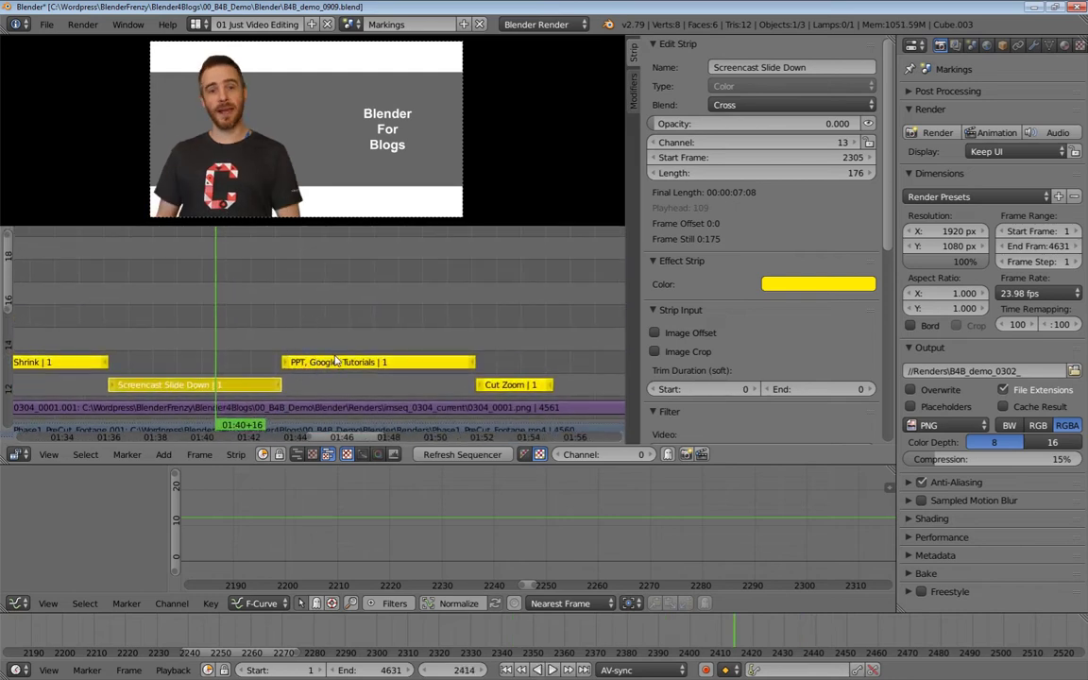
left_click(327, 319)
key("alt+a")
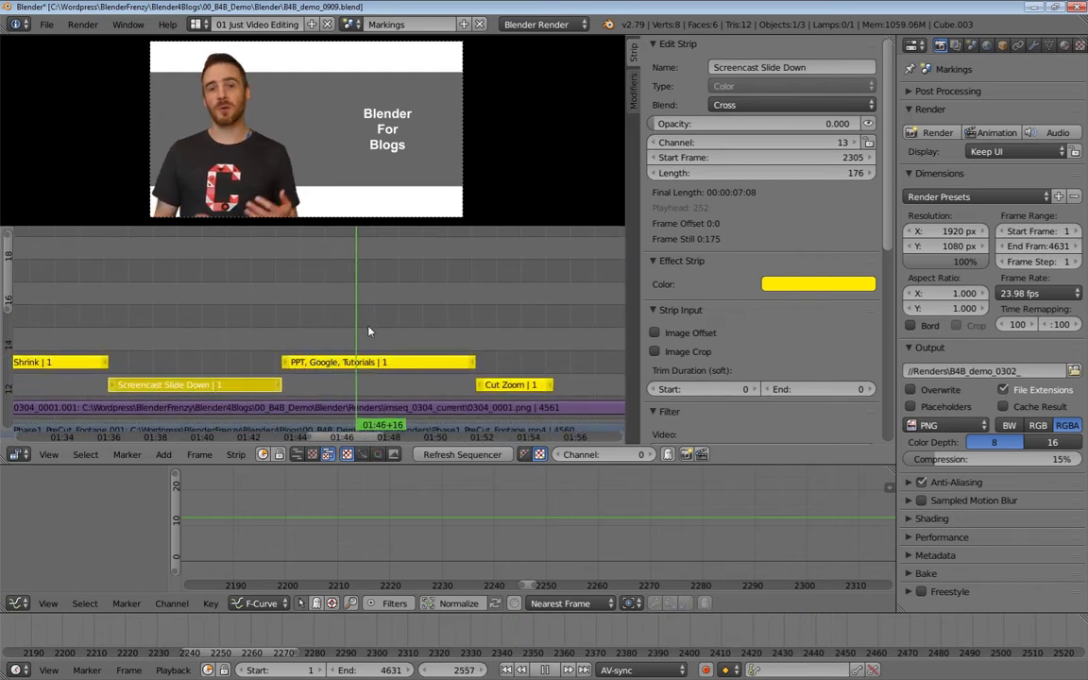
scroll(390, 313, "down", 3)
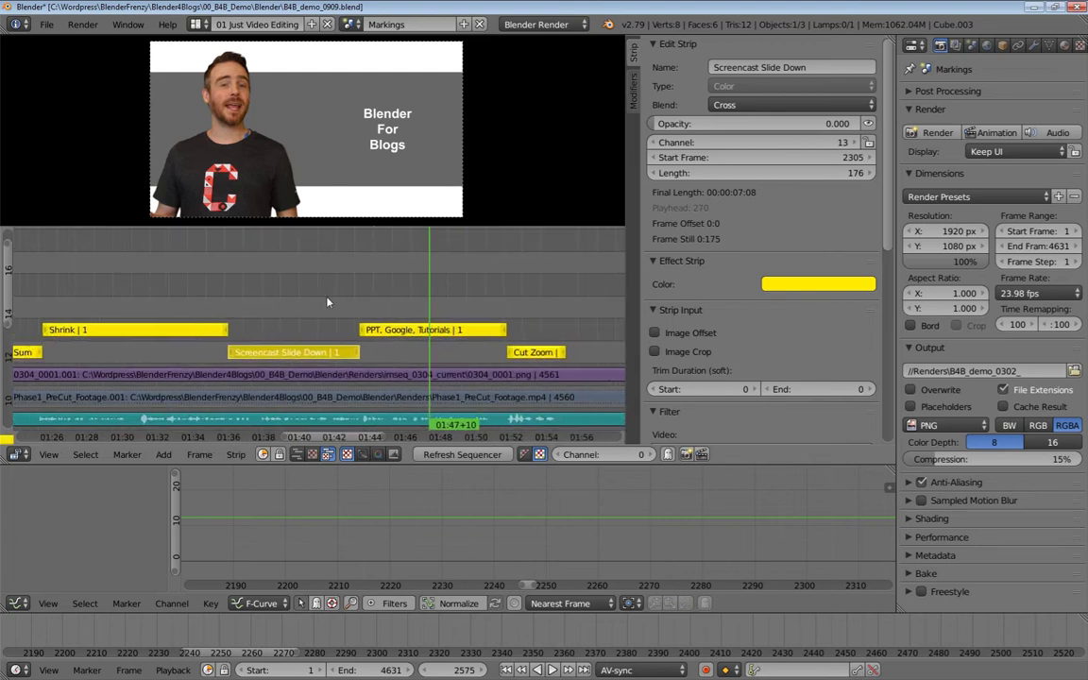
Play the footage from the start of the Screencast Slide Down strip through the PPT, Google, Tutorials strip.
left_click_drag(242, 305, 230, 316)
key("alt+a")
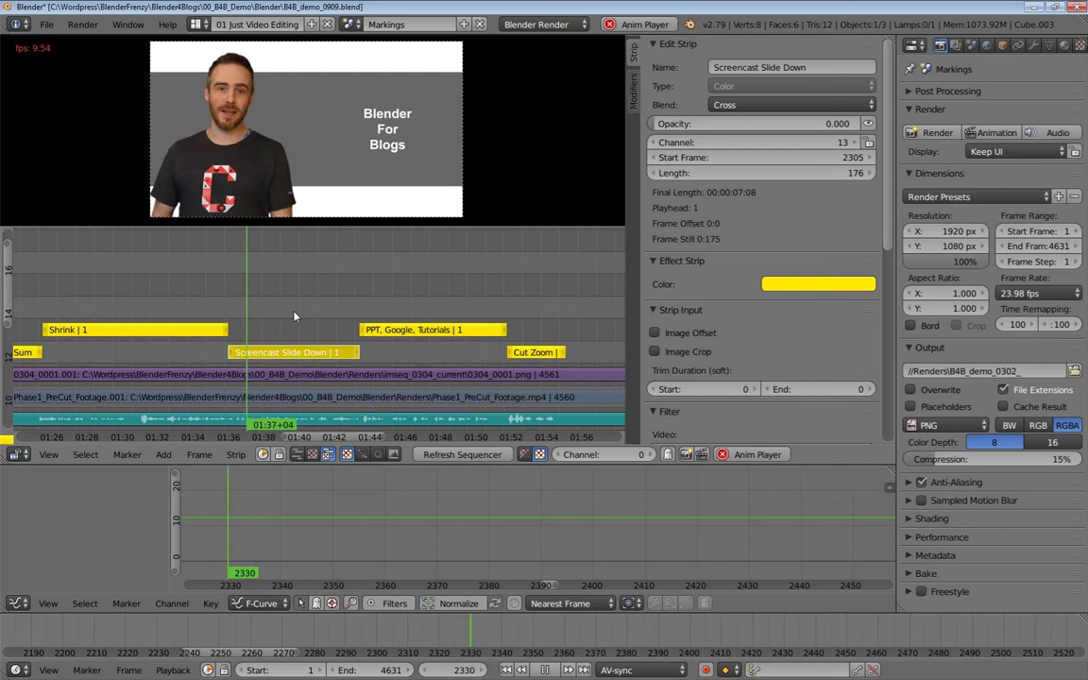
scroll(295, 314, "right", 5)
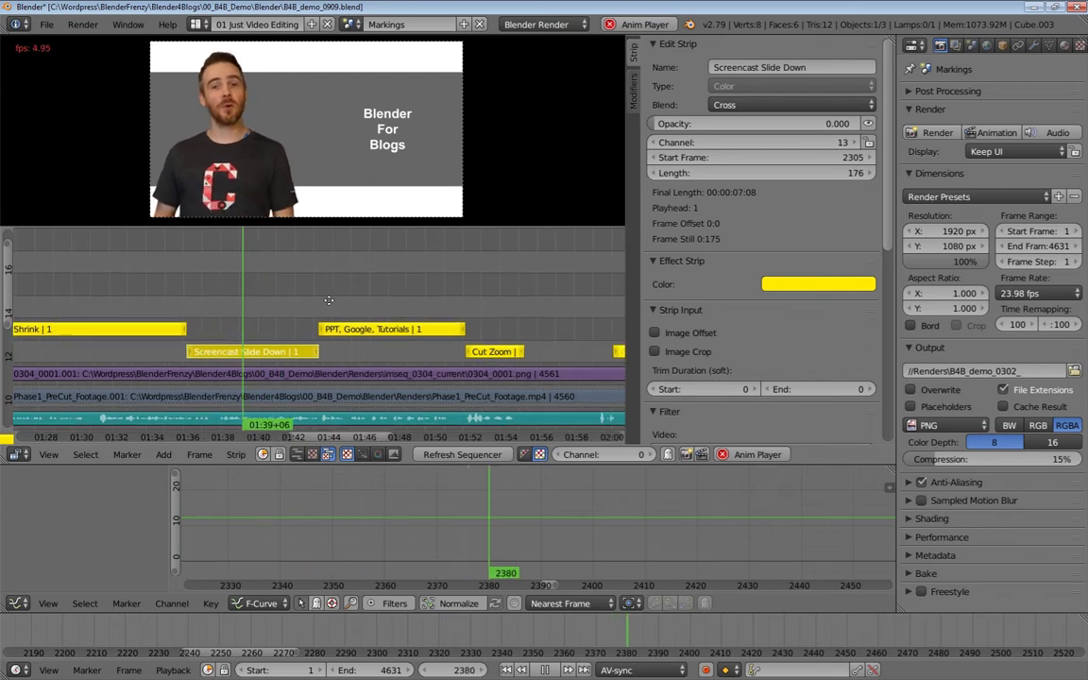
scroll(294, 310, "right", 2)
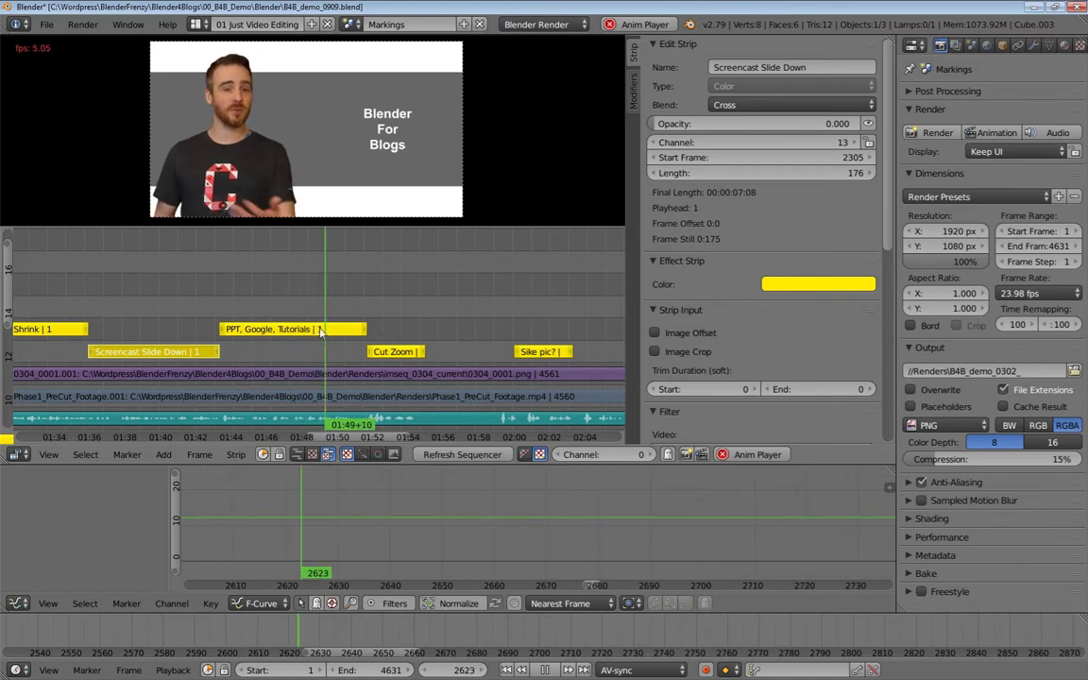
key("alt+a")
Select the Screen - Import Sound strip and scrub the playhead into it to preview that section.
left_click_drag(221, 311, 258, 305)
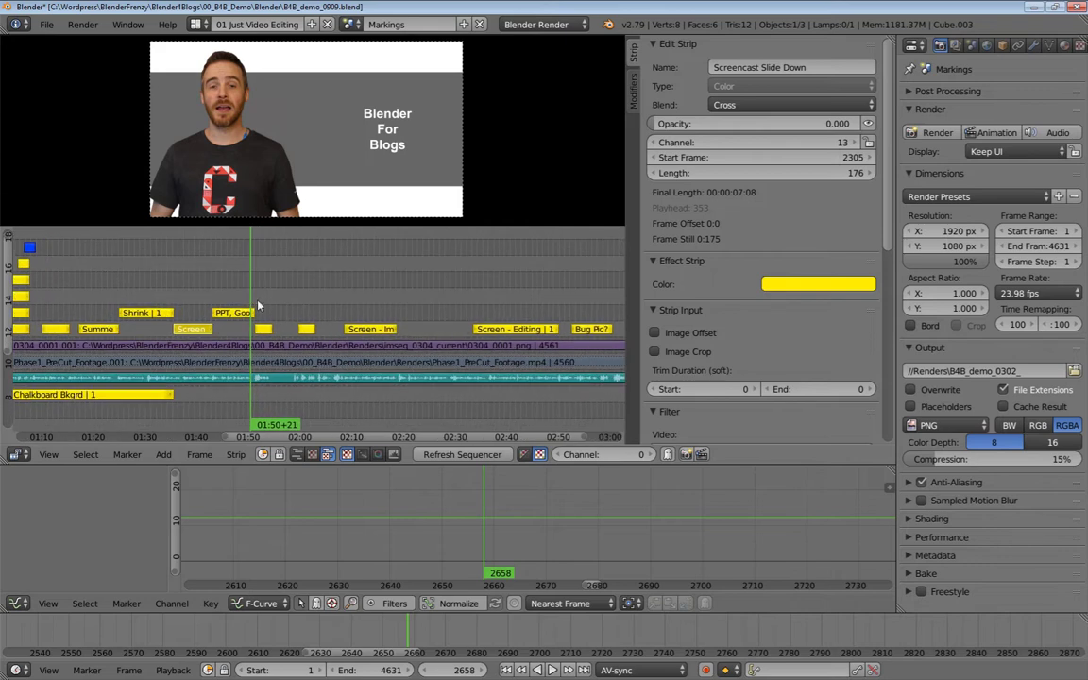
right_click(361, 331)
left_click(368, 307)
mouse_move(367, 307)
left_mouse_down()
mouse_move(331, 309)
mouse_move(376, 301)
left_mouse_up()
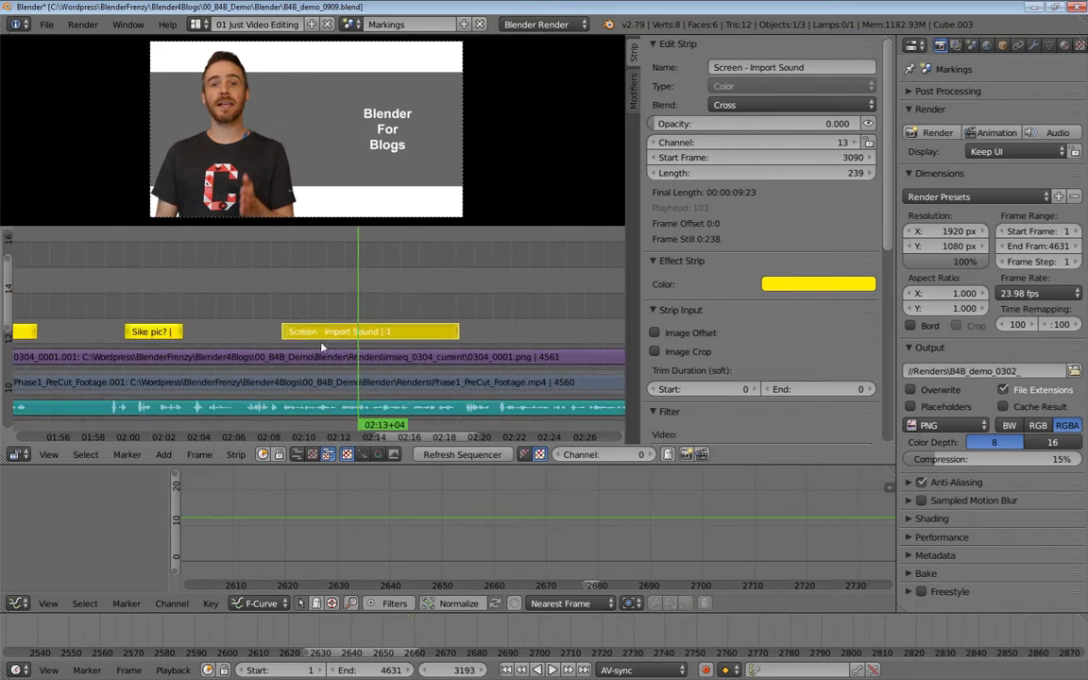
Select the Screen - Editing strip and place the playhead inside it to examine that section.
scroll(427, 316, "down", 6)
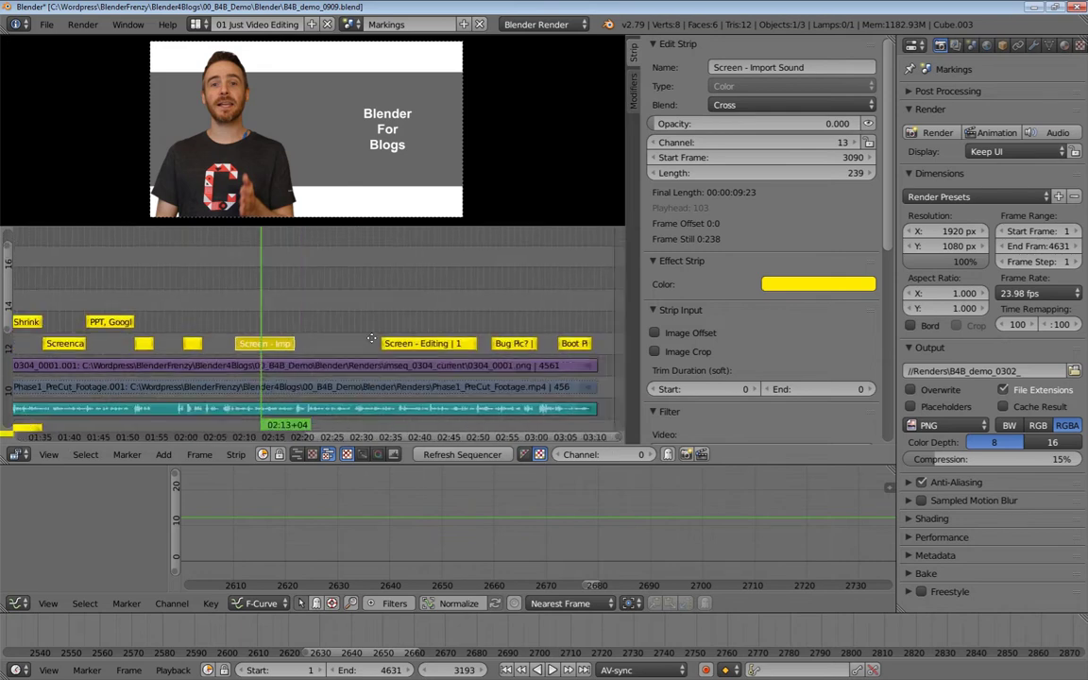
right_click(359, 350)
left_click(342, 332)
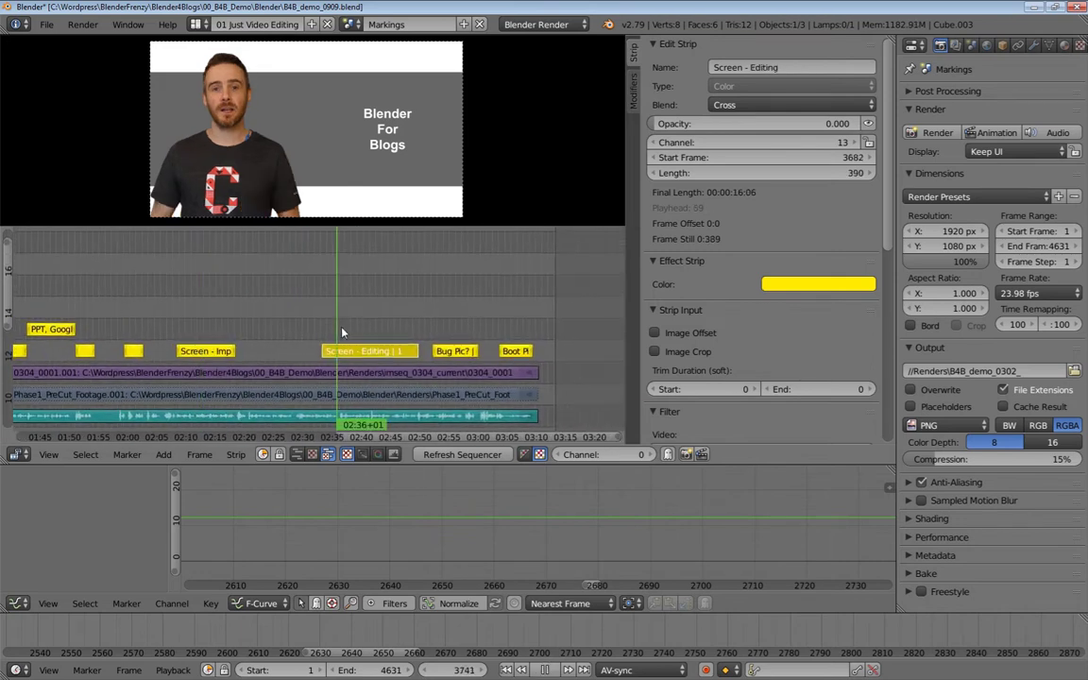
scroll(393, 331, "up", 4)
scroll(393, 331, "up", 3)
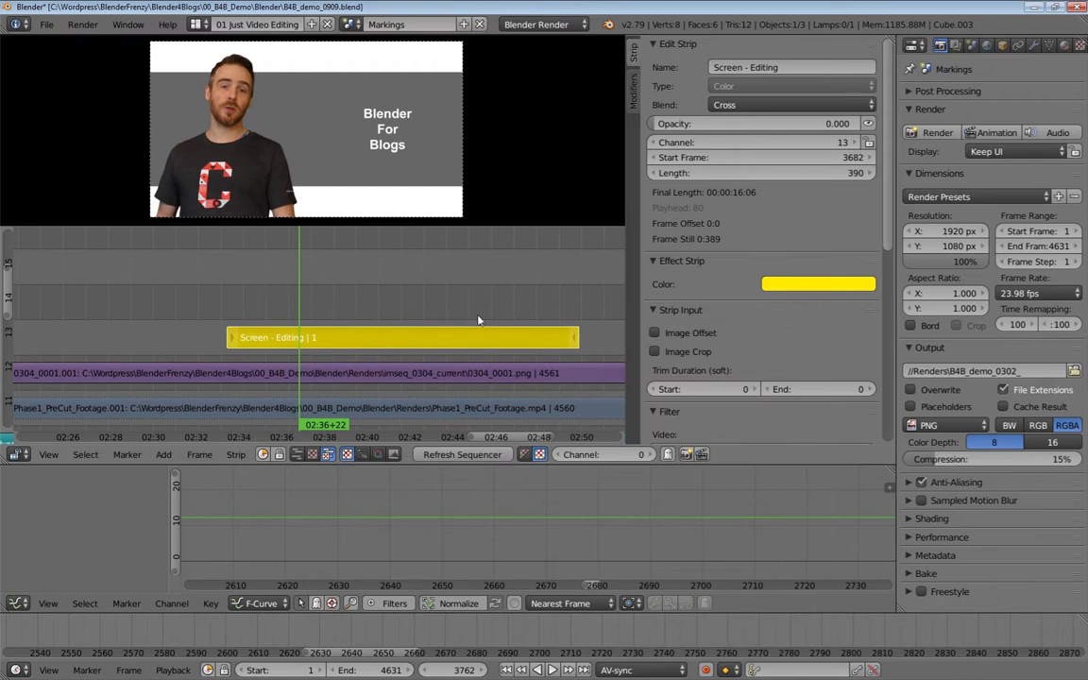
scroll(478, 321, "down", 8)
scroll(424, 317, "up", 3)
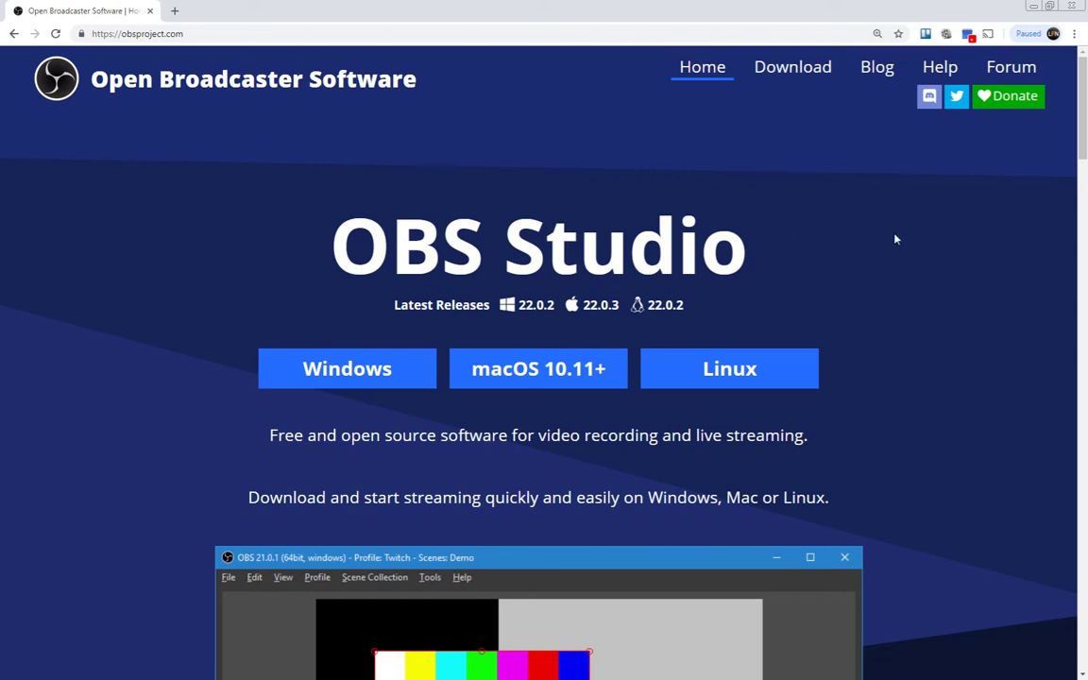
Look over the OBS Studio description and features on obsproject.com, and minimize the browser.
left_click_drag(268, 436, 867, 419)
left_click(868, 418)
scroll(912, 433, "down", 10)
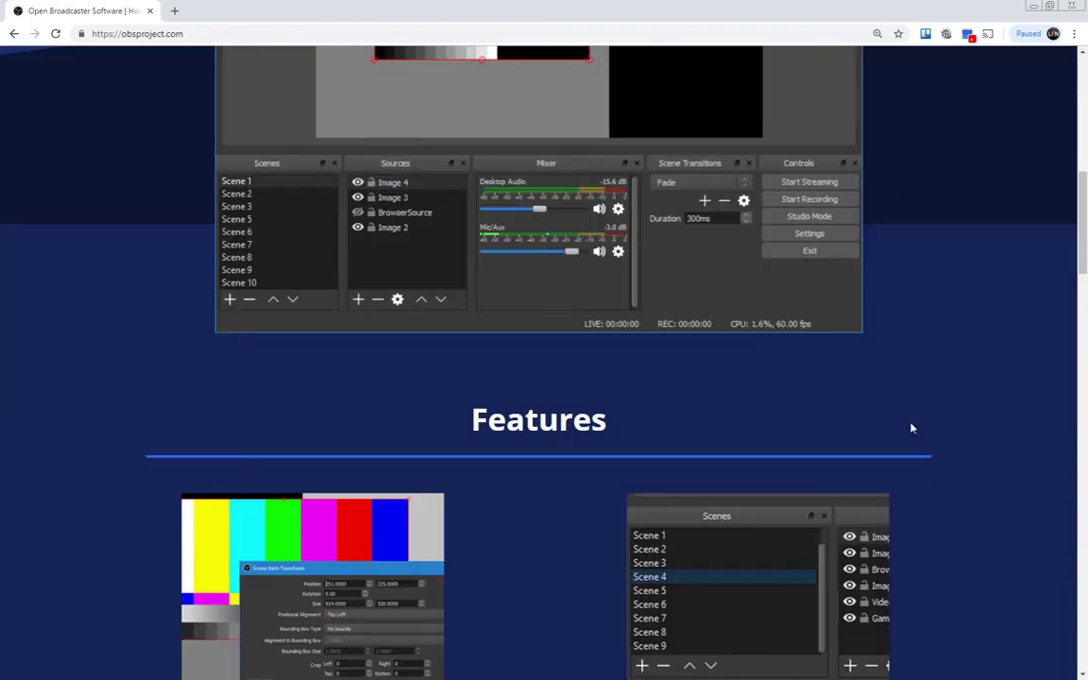
scroll(911, 429, "up", 10)
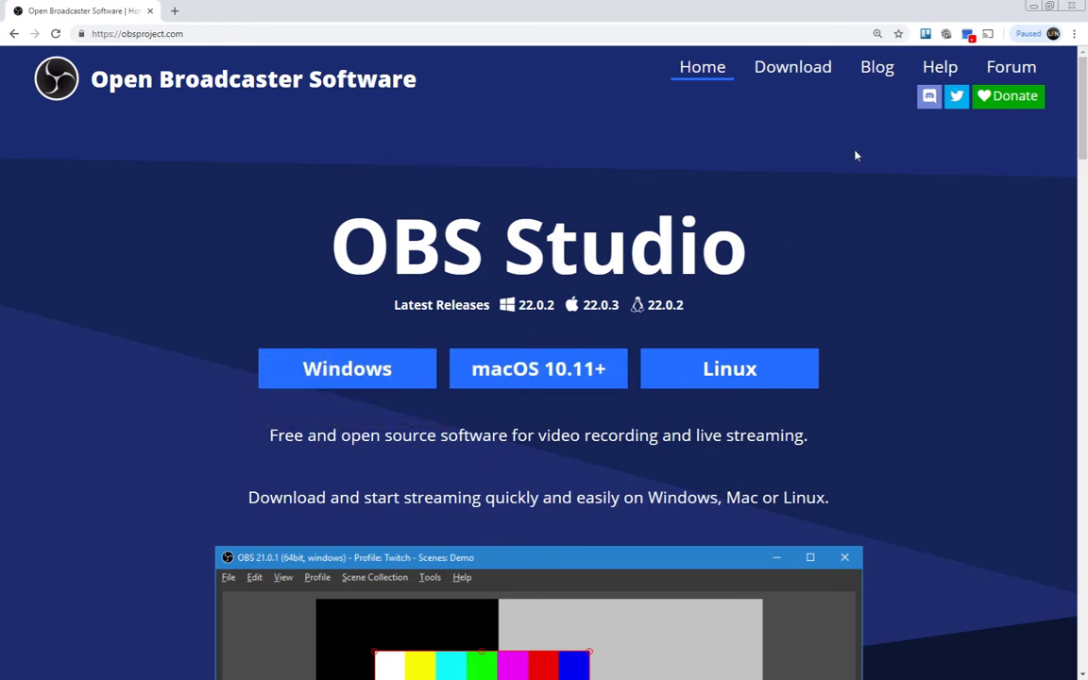
left_click(1033, 6)
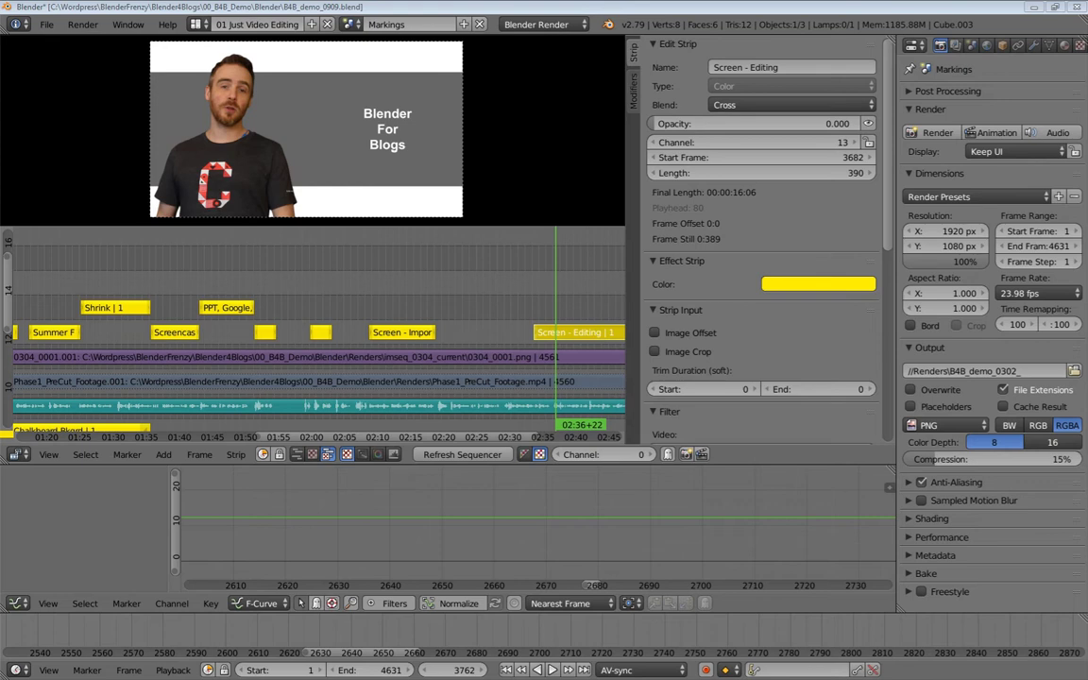
Bring the OBS window over Blender and reset its dock layout to the default.
left_click_drag(1087, 185, 565, 92)
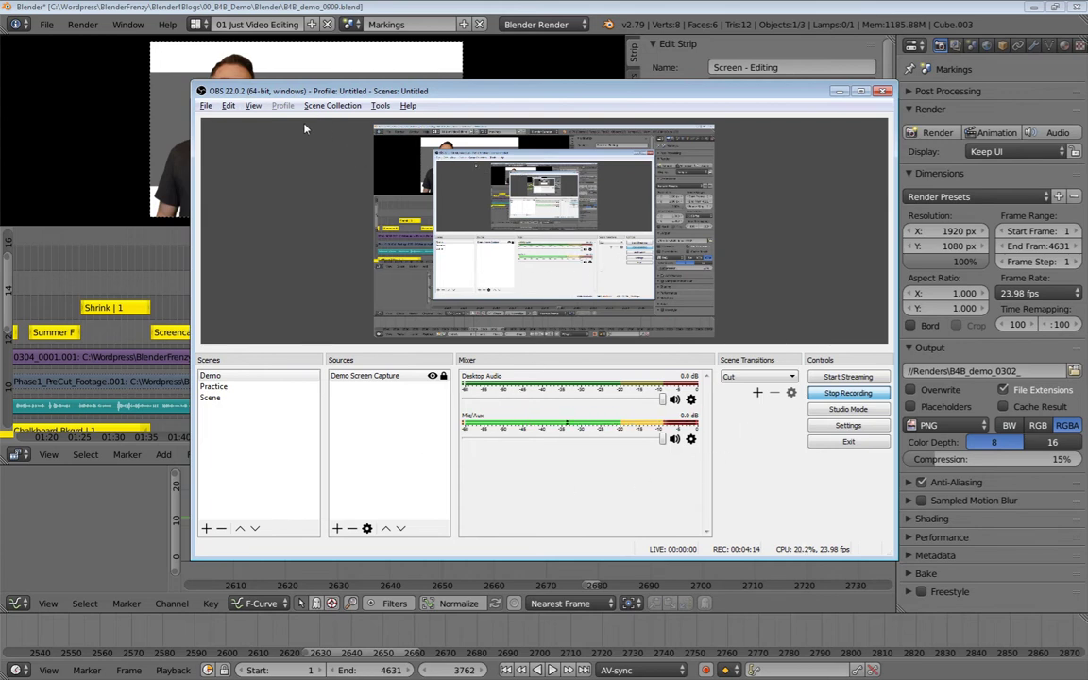
left_click(251, 106)
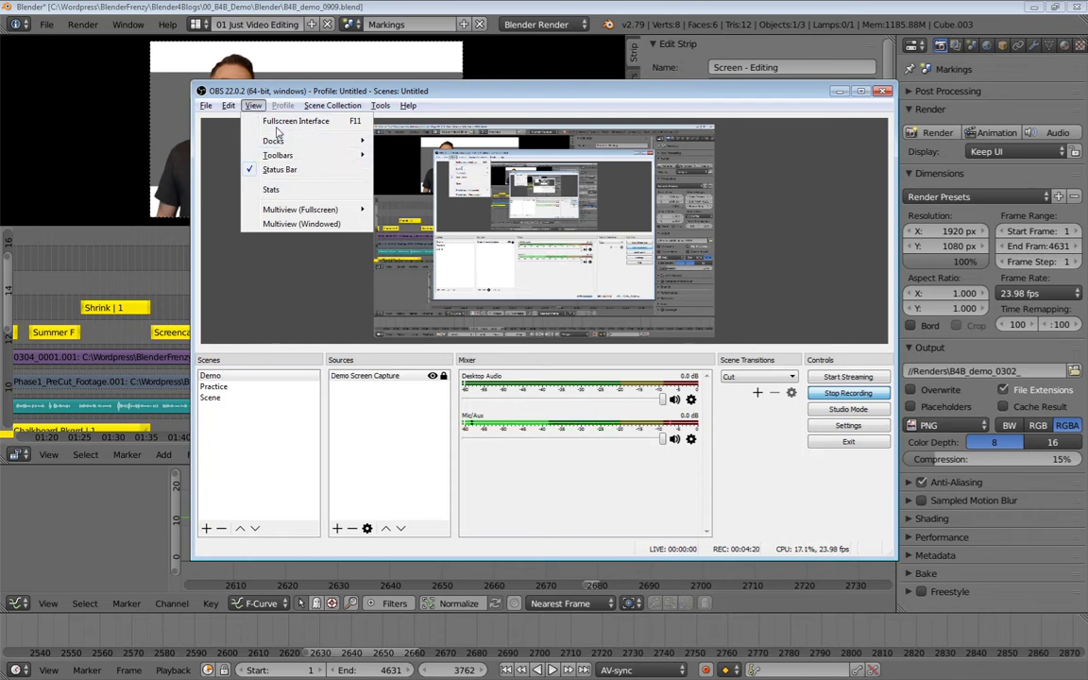
mouse_move(302, 141)
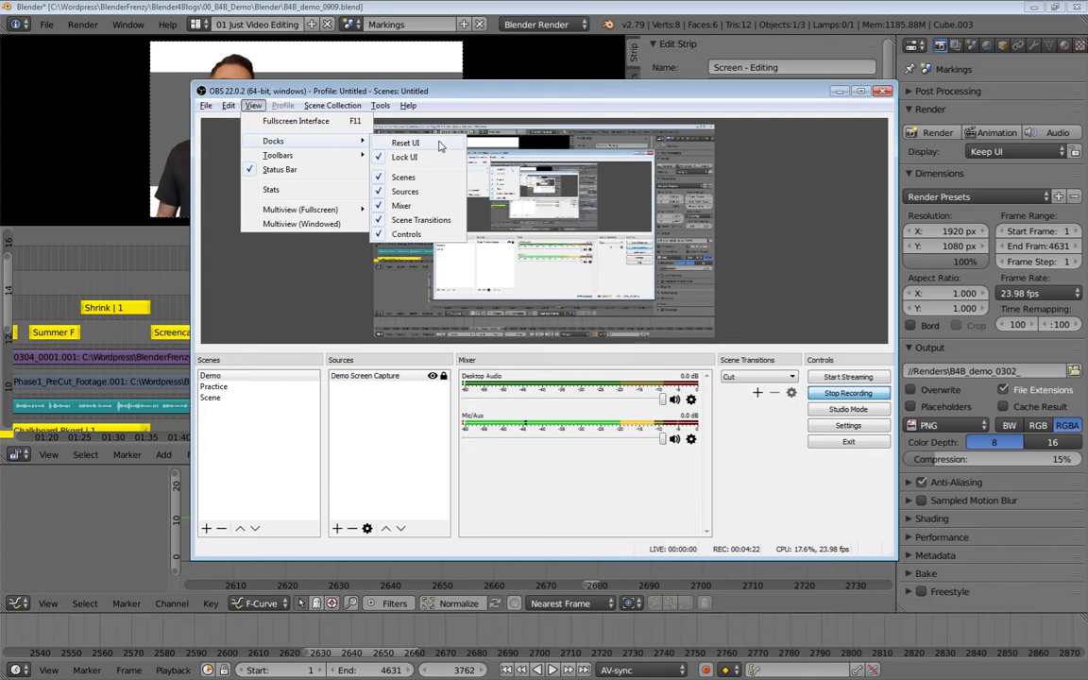
left_click(405, 143)
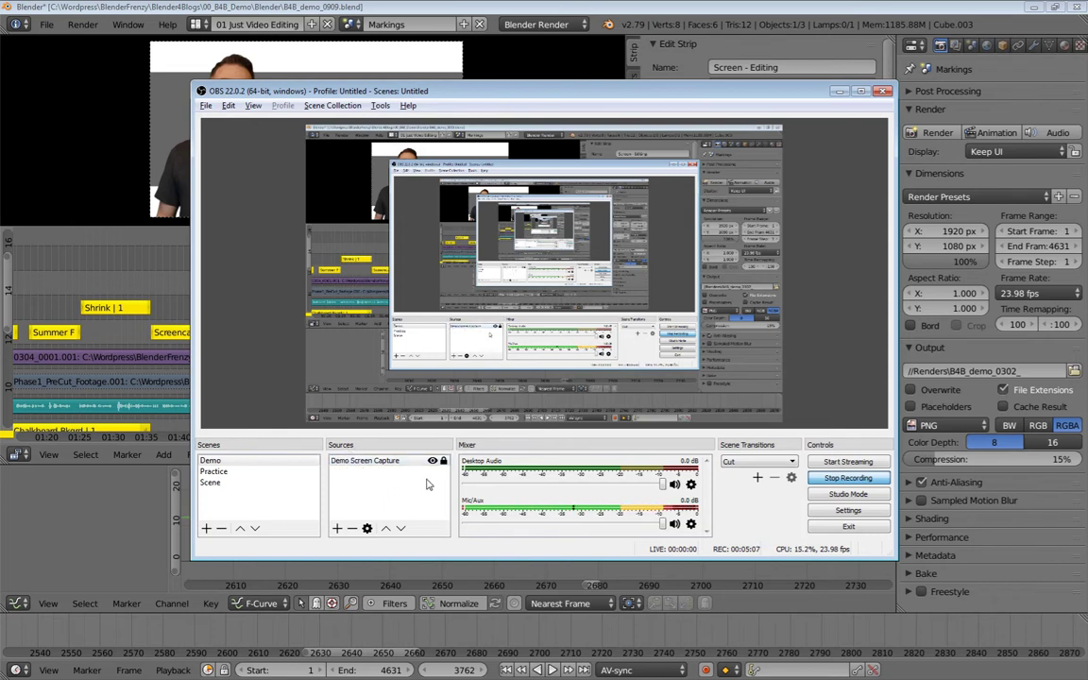
Select the Demo scene in OBS and look over the General settings, closing the dialog without changes.
left_click(225, 461)
left_click(205, 105)
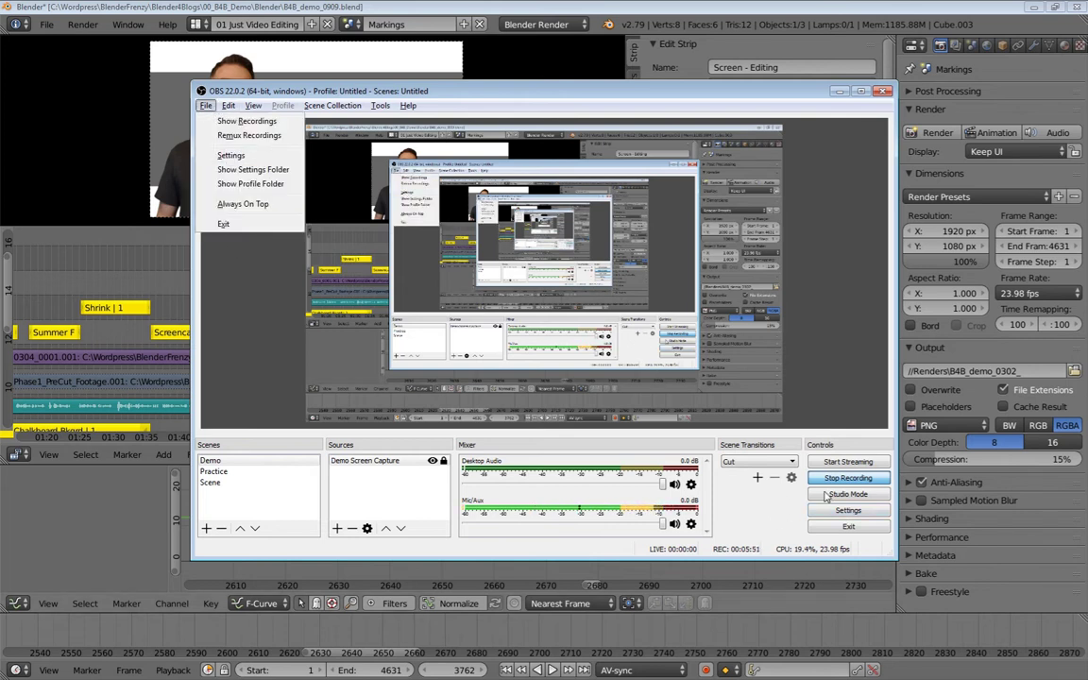
left_click(851, 512)
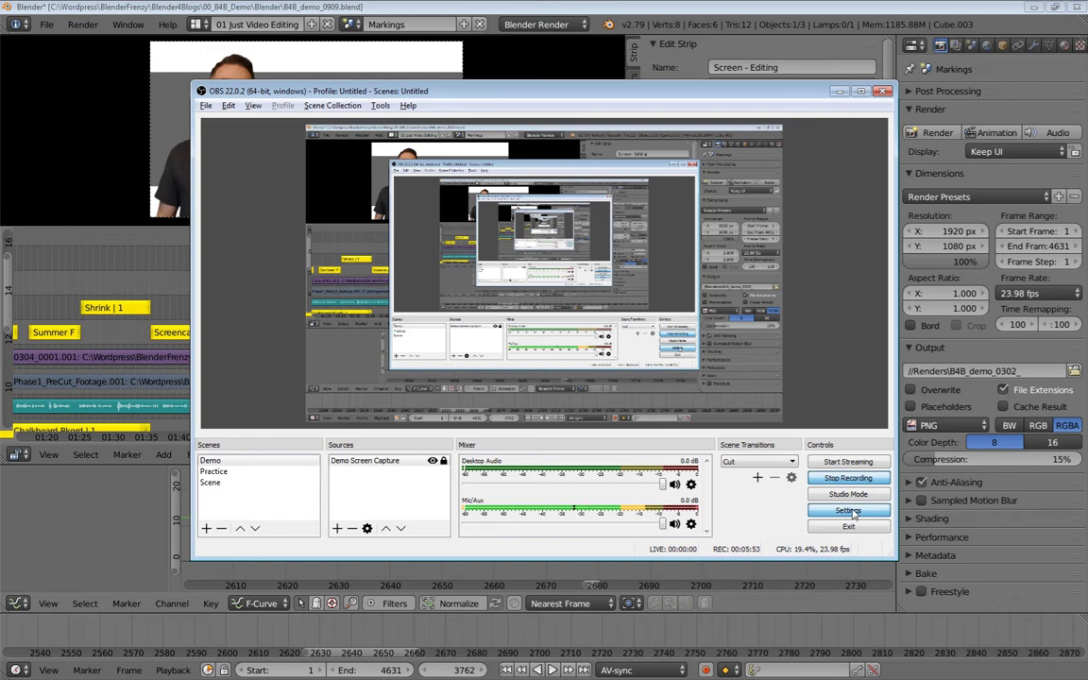
left_click(853, 513)
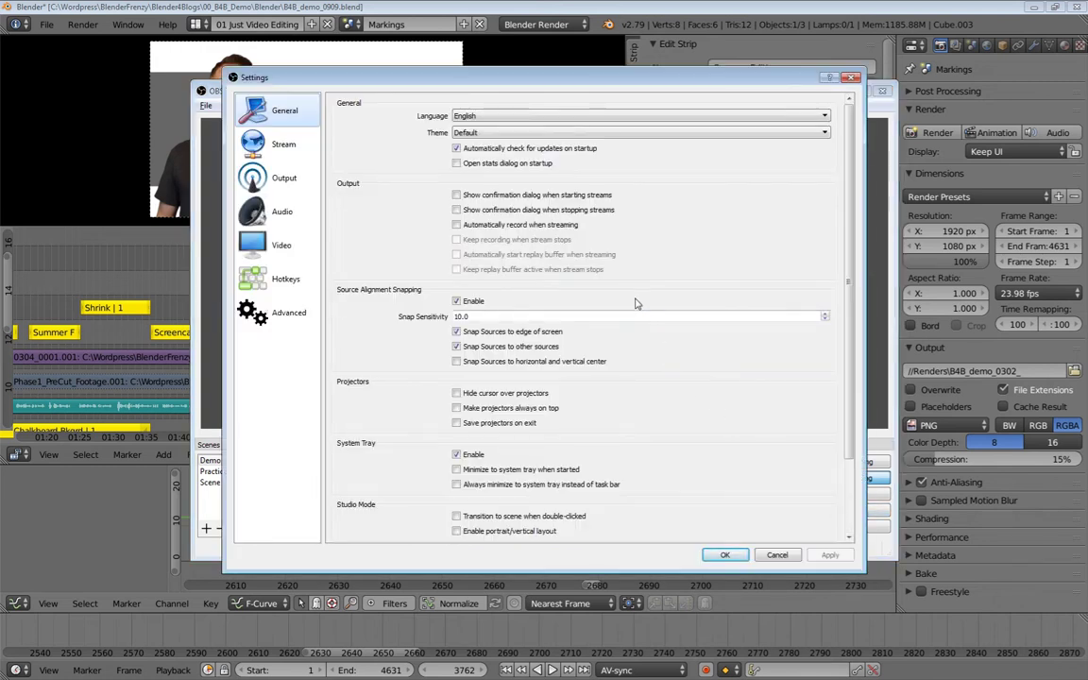
left_click_drag(506, 77, 303, 82)
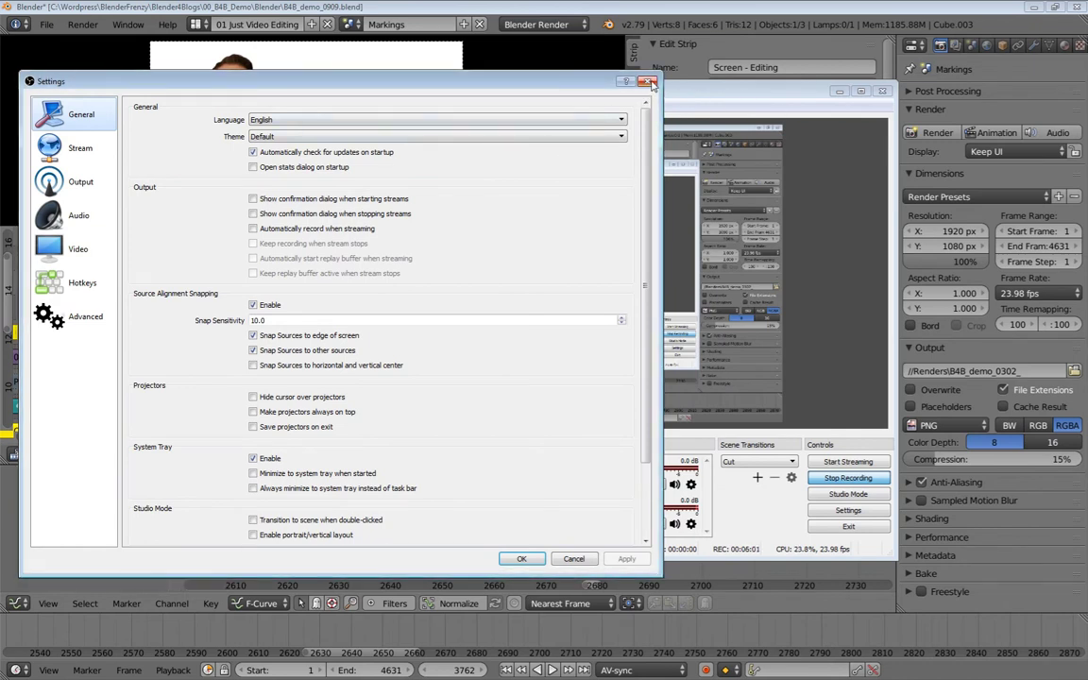
left_click(650, 82)
Minimize Blender, and shift and narrow the OBS window to free space beside it.
left_click_drag(754, 98, 939, 107)
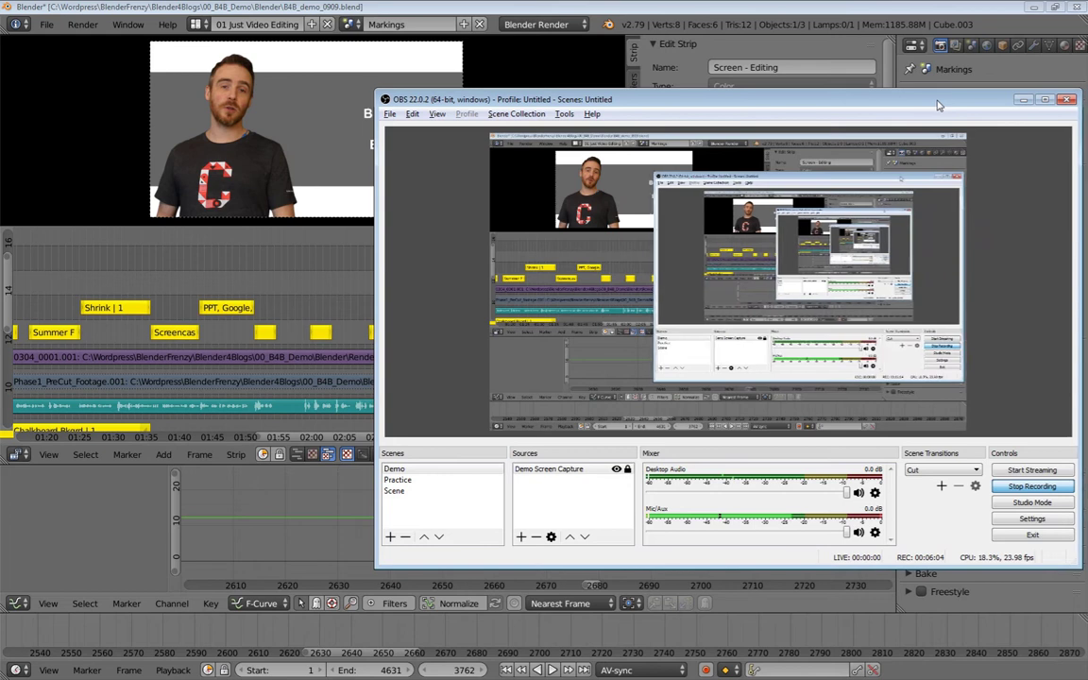
left_click(1035, 8)
left_click(1033, 11)
left_click(1033, 8)
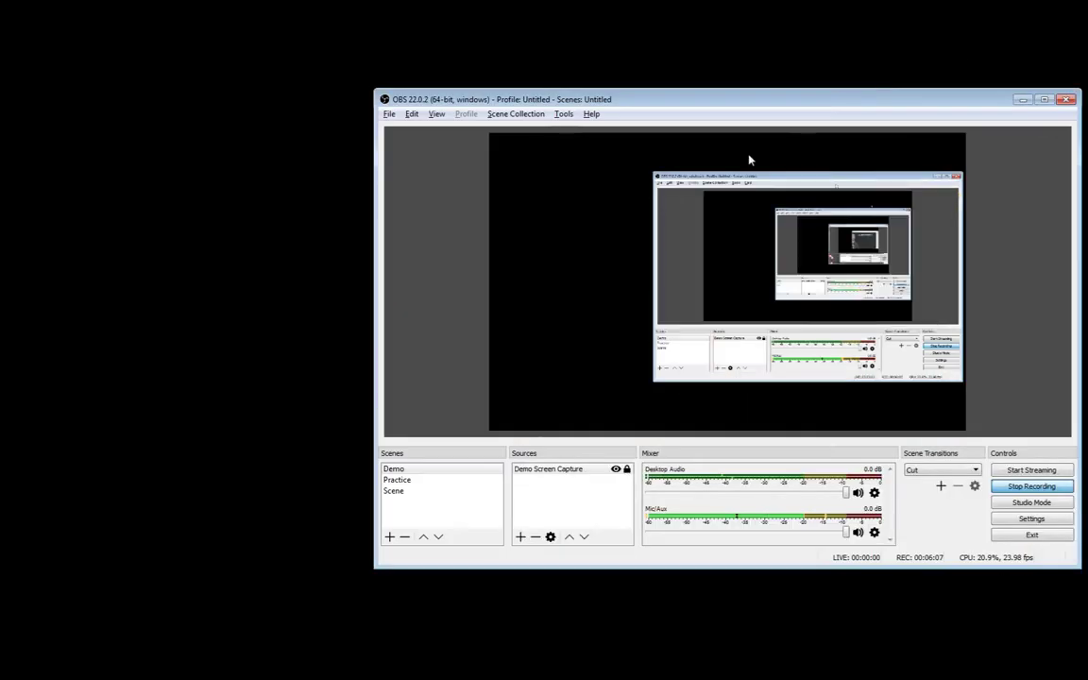
left_click_drag(962, 98, 964, 102)
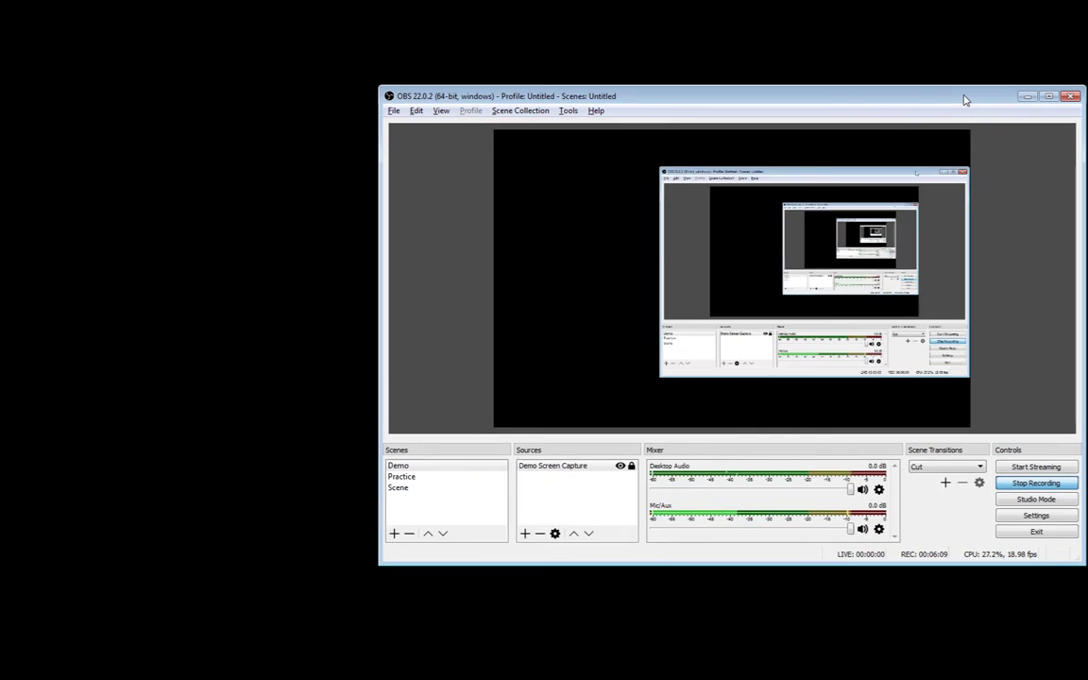
left_click_drag(379, 373, 482, 353)
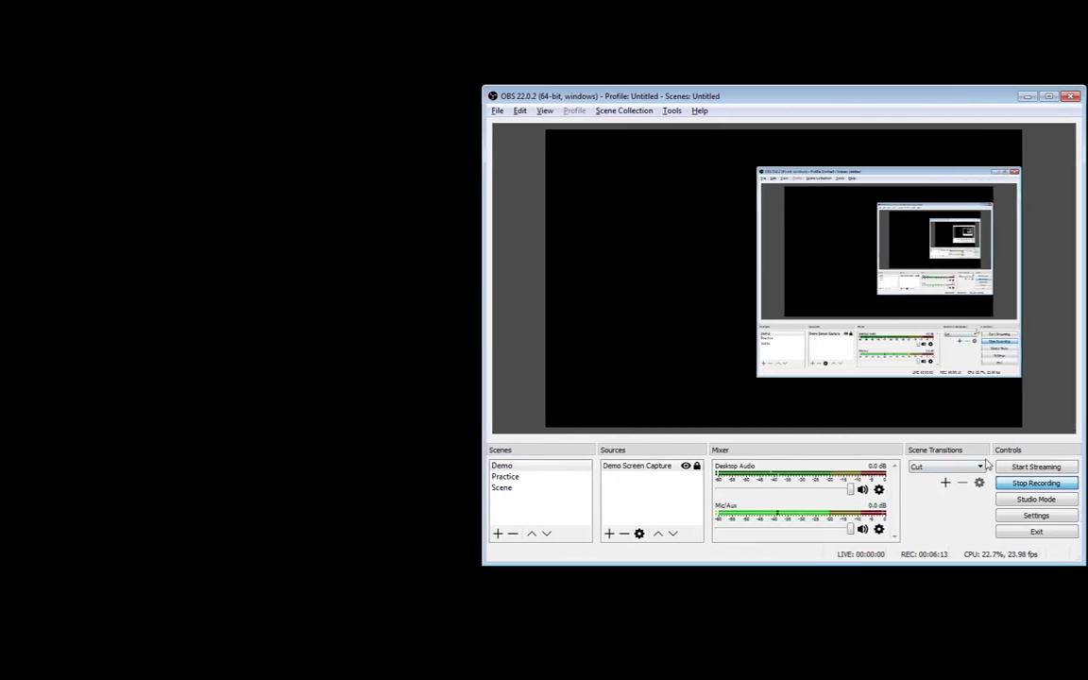
Open the OBS settings beside the main window, narrow the dialog, and review the Audio device options before closing it.
left_click(1036, 515)
left_click_drag(737, 86, 290, 75)
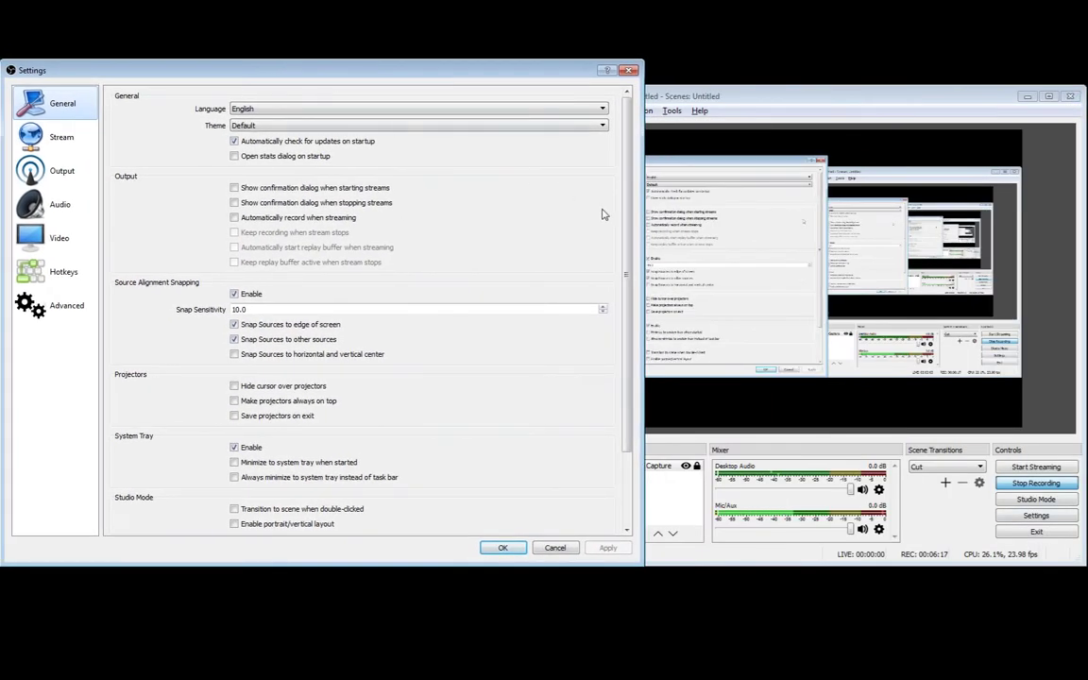
left_click_drag(640, 215, 520, 215)
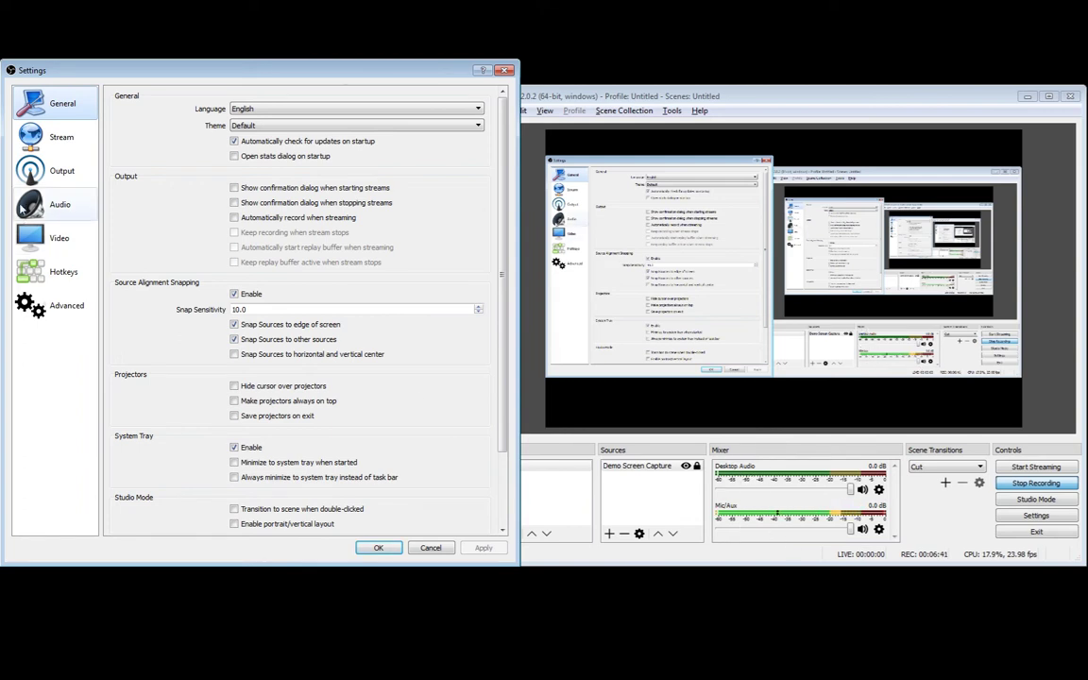
left_click(51, 206)
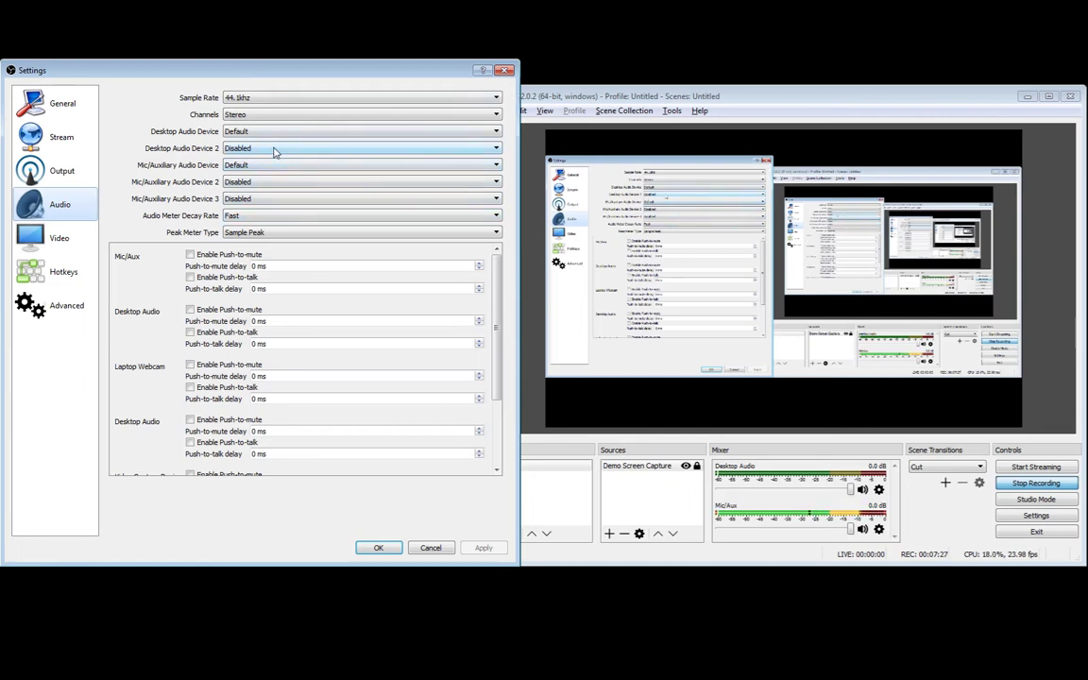
left_click(505, 70)
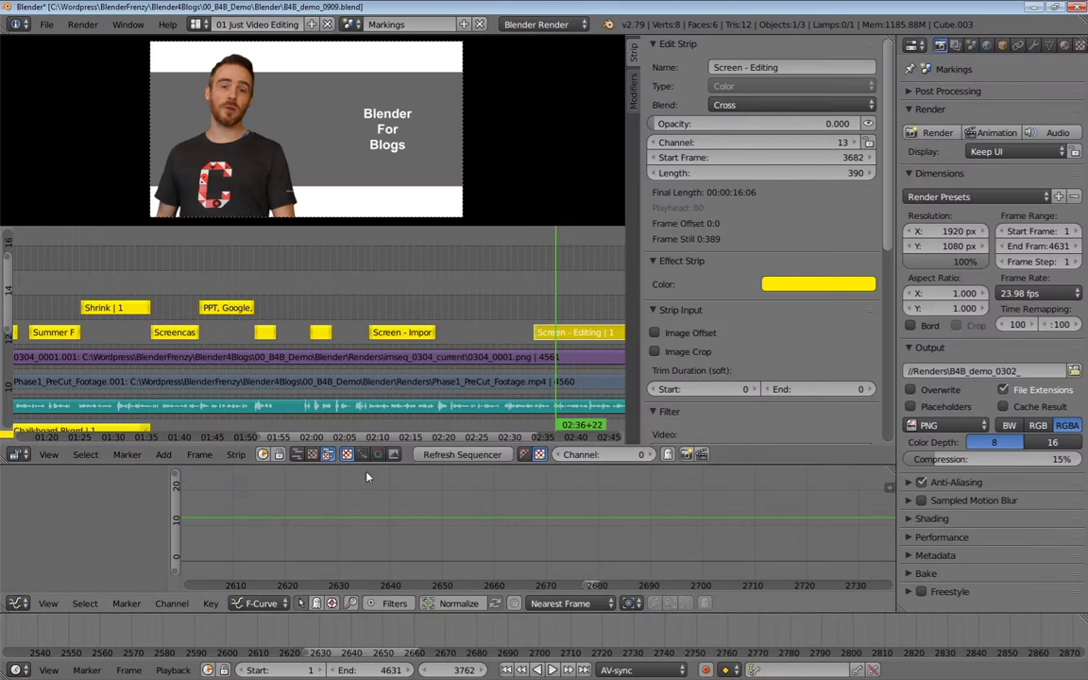
Lower the Desktop Audio volume in OBS to about -29.7 dB during Blender playback, and stop the playback.
key("alt+Tab")
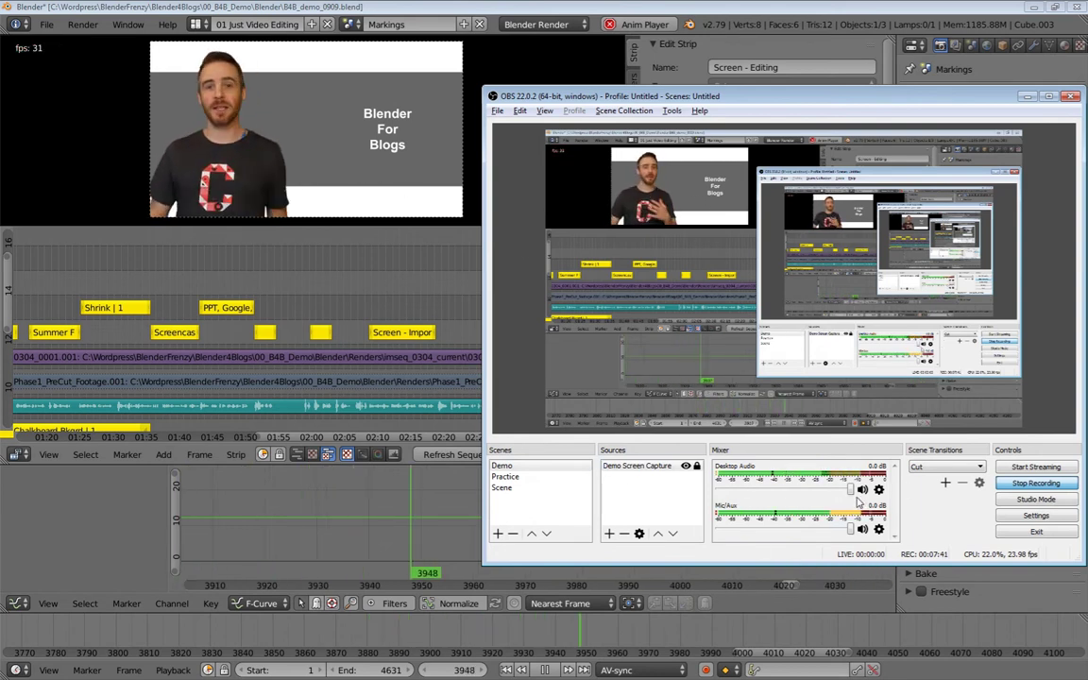
left_click_drag(853, 491, 767, 499)
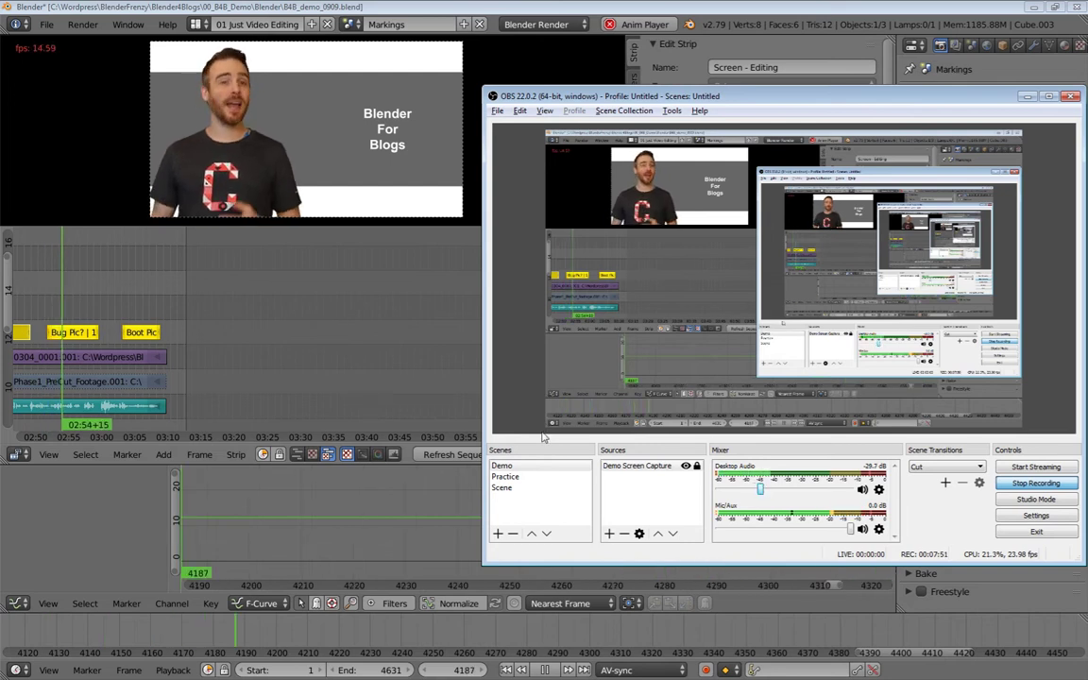
left_click(333, 303)
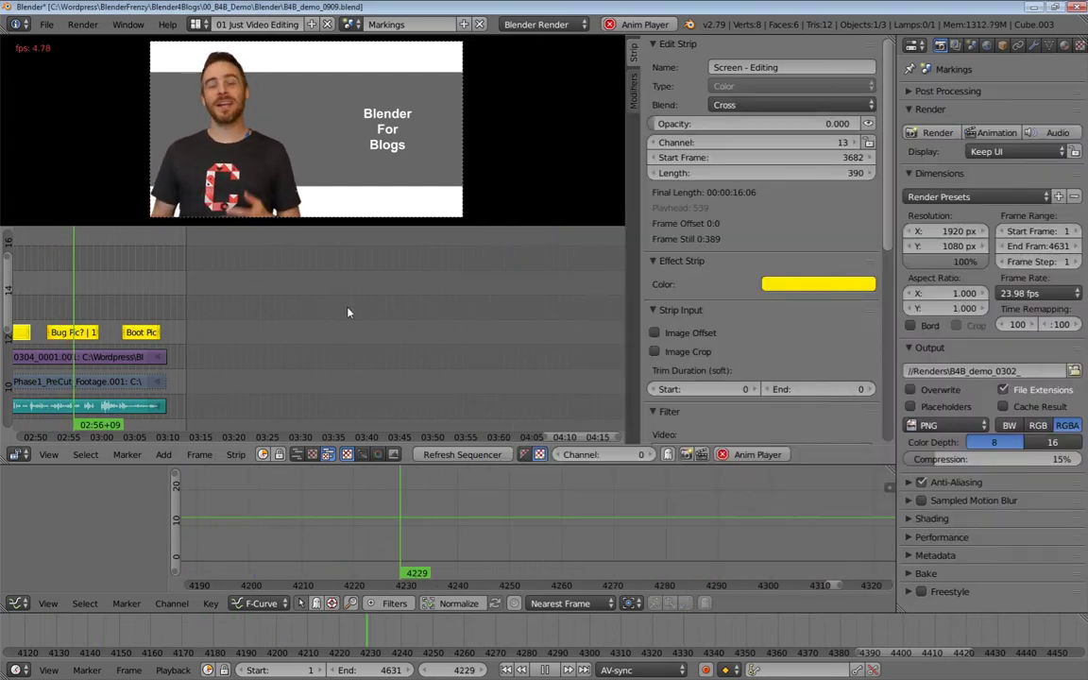
key("alt+a")
Return to OBS, minimize Blender behind it, and enlarge the docks beneath the preview.
key("alt+Tab")
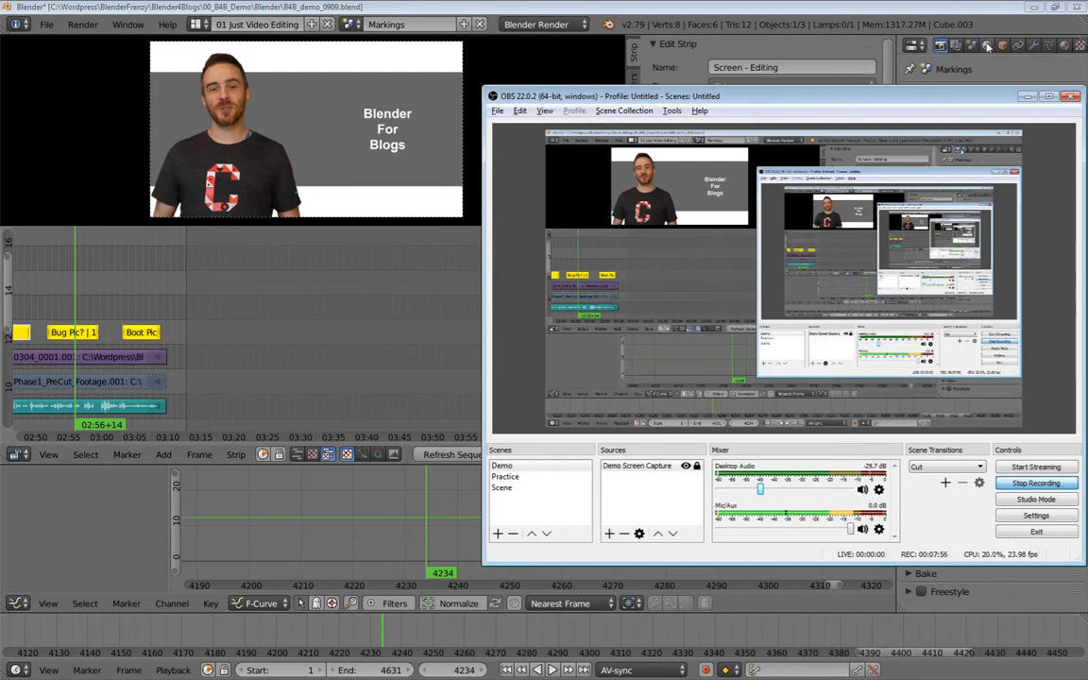
left_click(1033, 7)
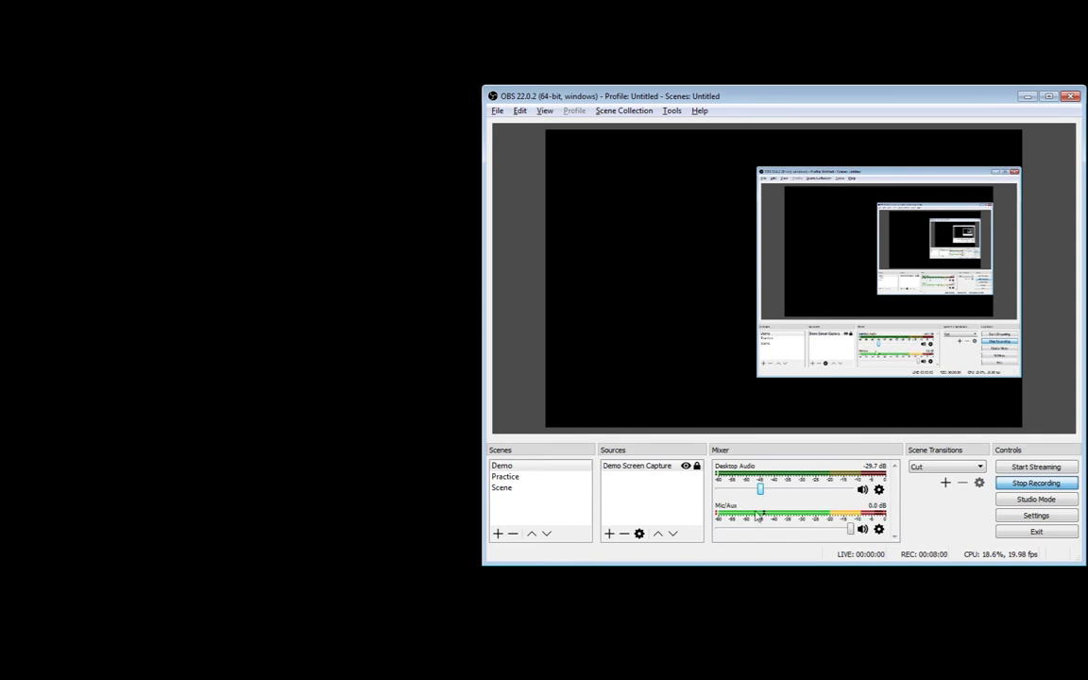
left_click_drag(799, 437, 803, 386)
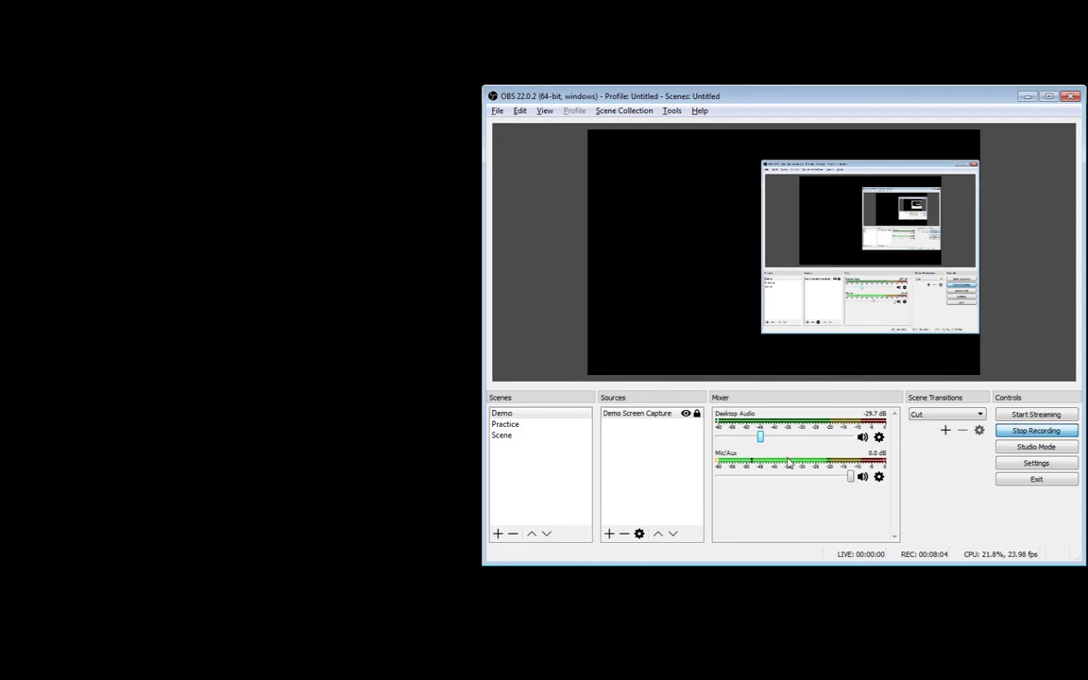
Hide the Mic/Aux and Desktop Audio channels in the mixer and unhide them all again.
right_click(787, 508)
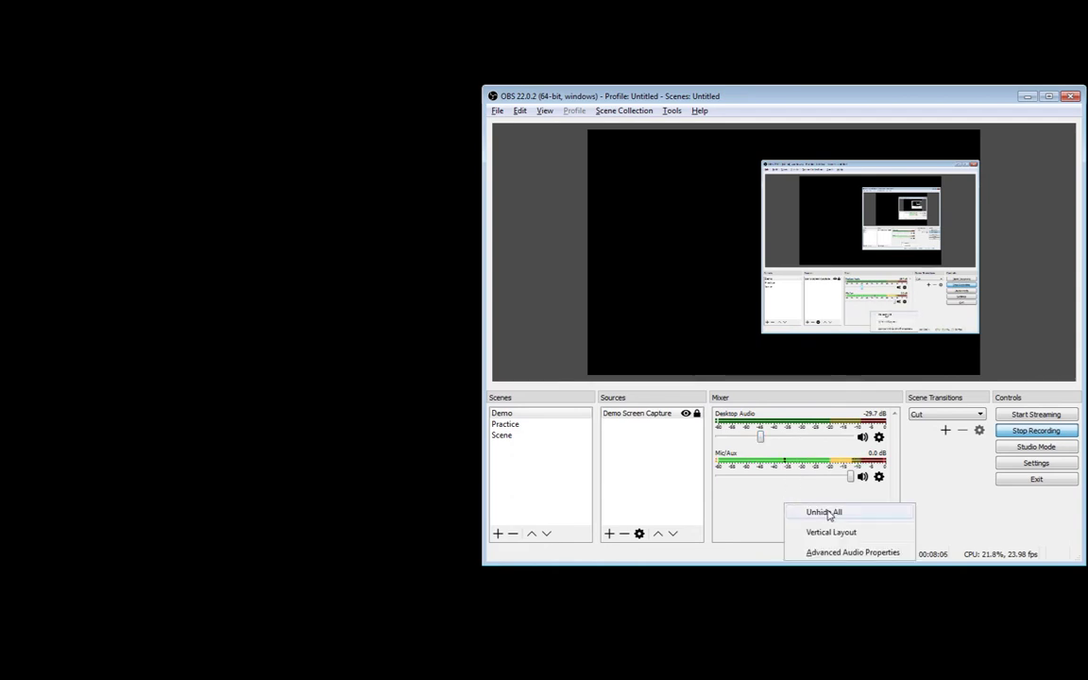
right_click(780, 471)
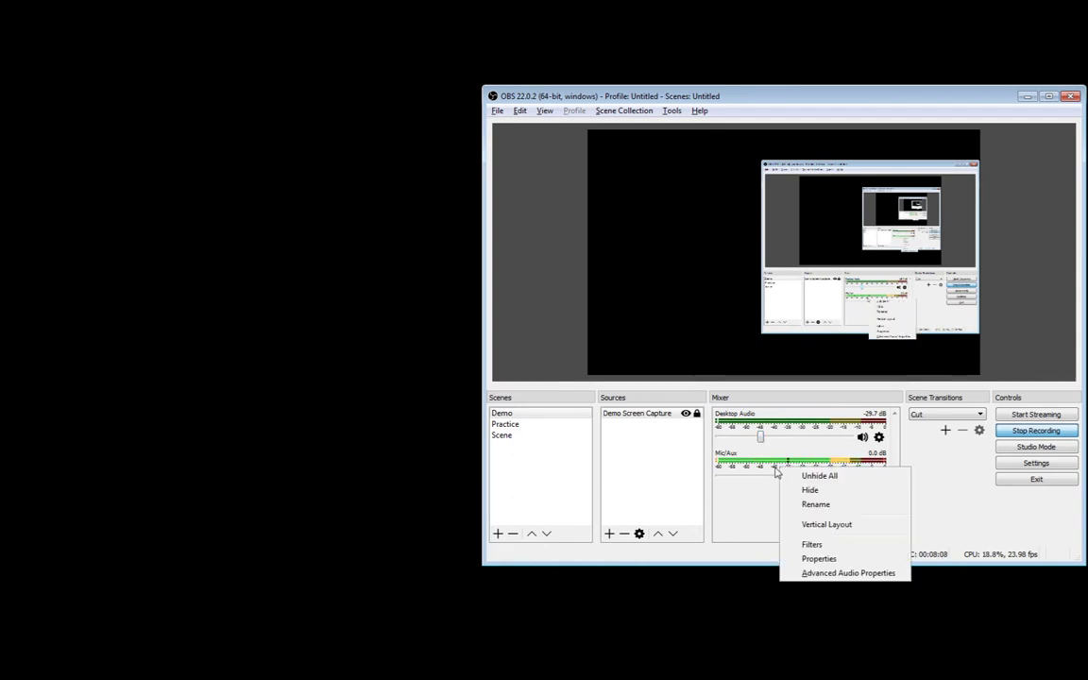
left_click(813, 490)
right_click(818, 425)
left_click(833, 444)
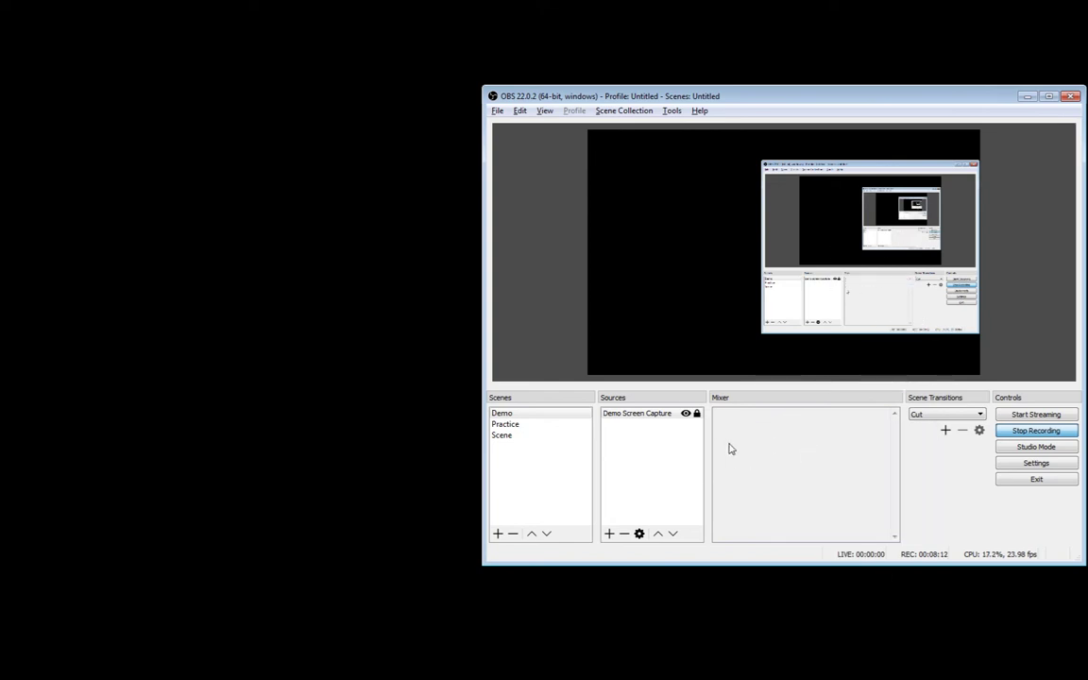
right_click(780, 422)
left_click(801, 428)
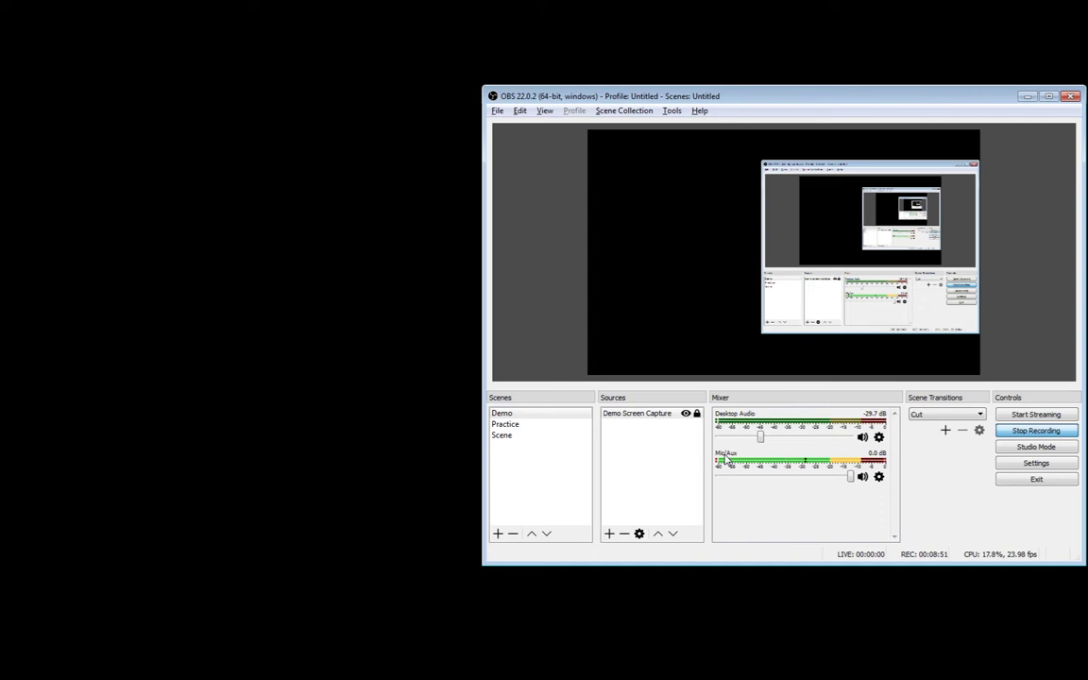
Add an Audio Input Capture source named "Demo Headset Mic" using Microphone (Plantronics C320), and mute the Mic/Aux channel.
right_click(646, 445)
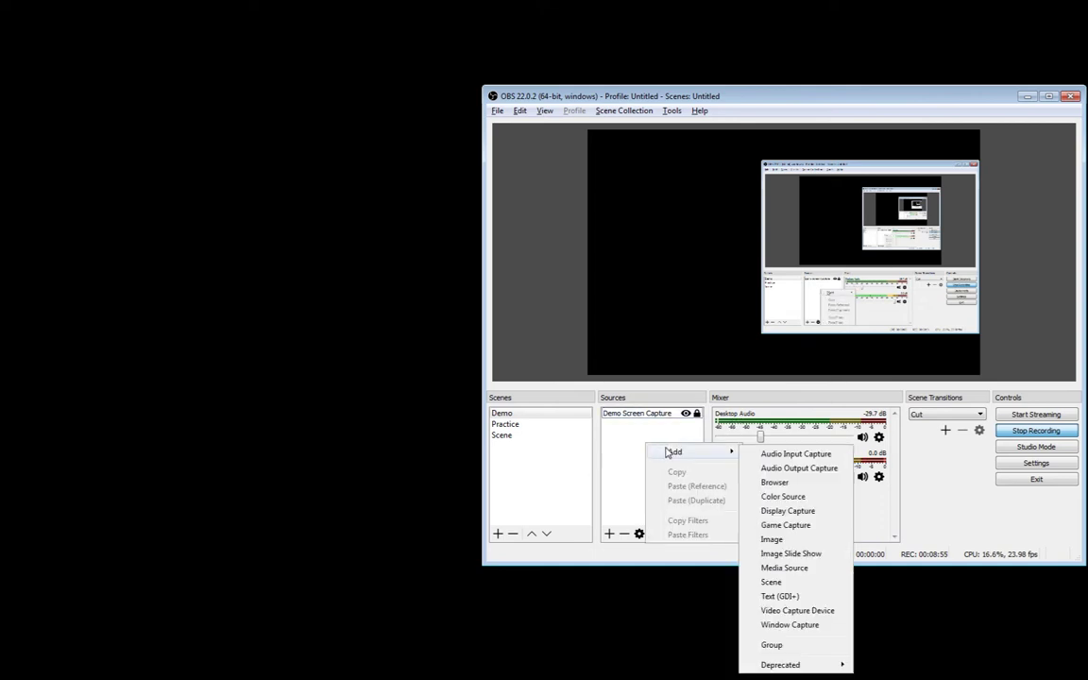
left_click(632, 457)
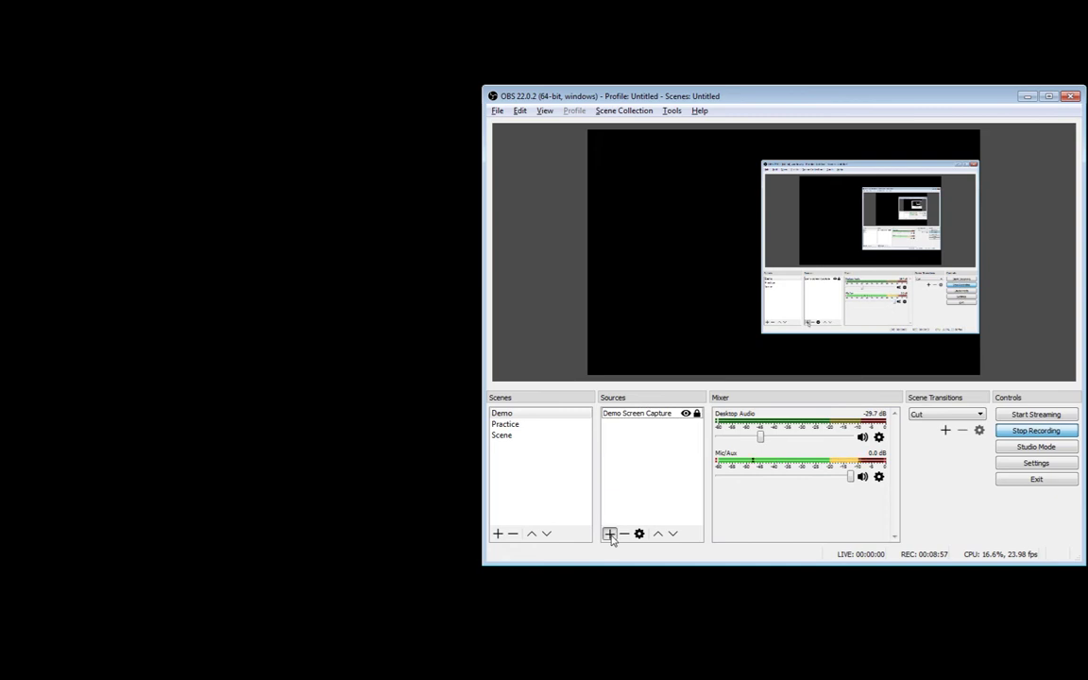
left_click(609, 535)
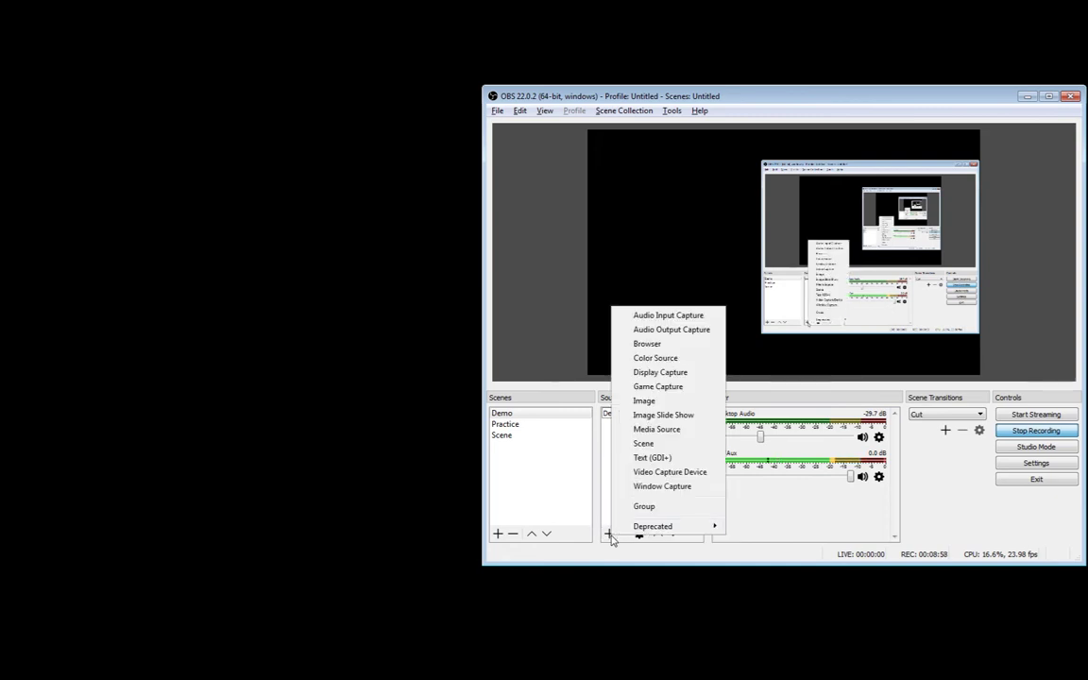
left_click(676, 320)
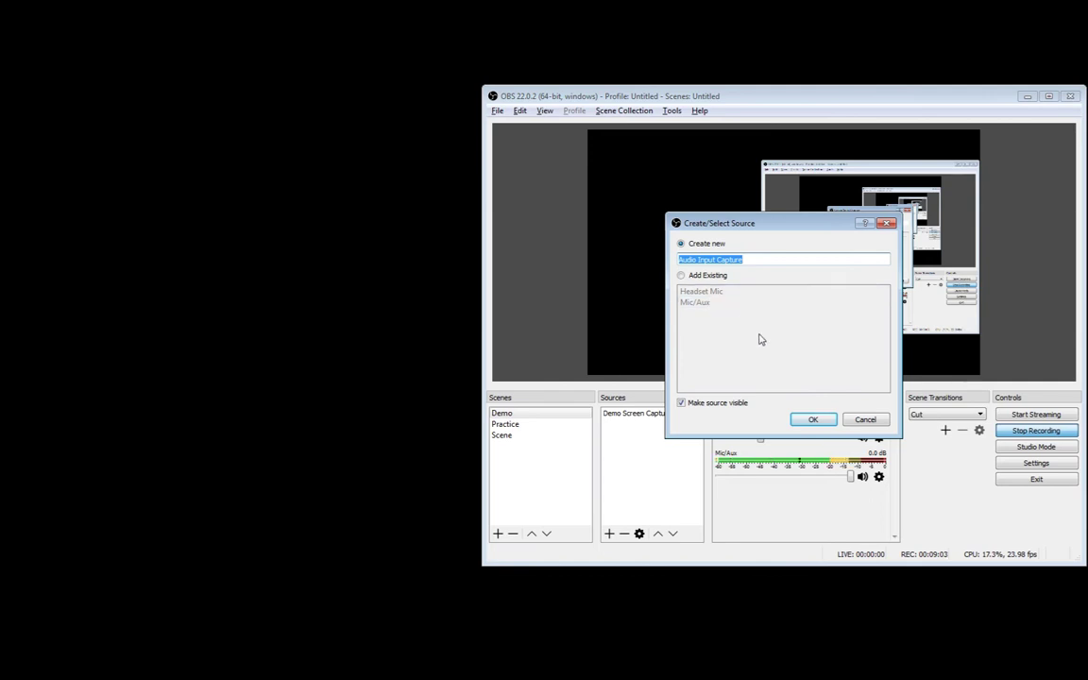
type("Demo Headset Mic")
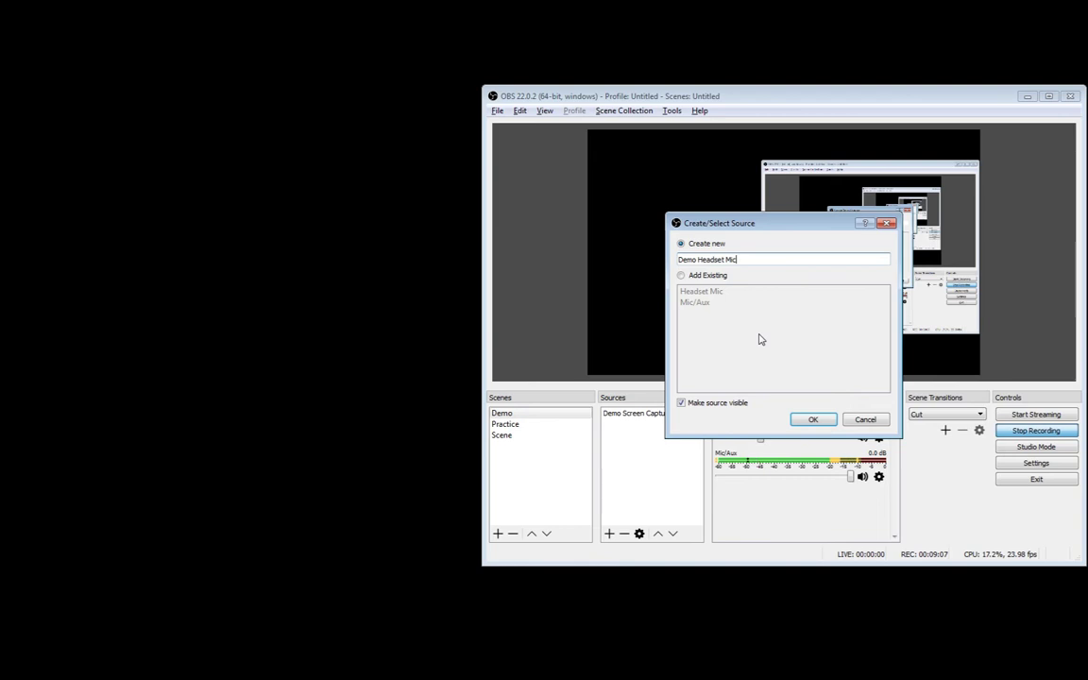
key("Return")
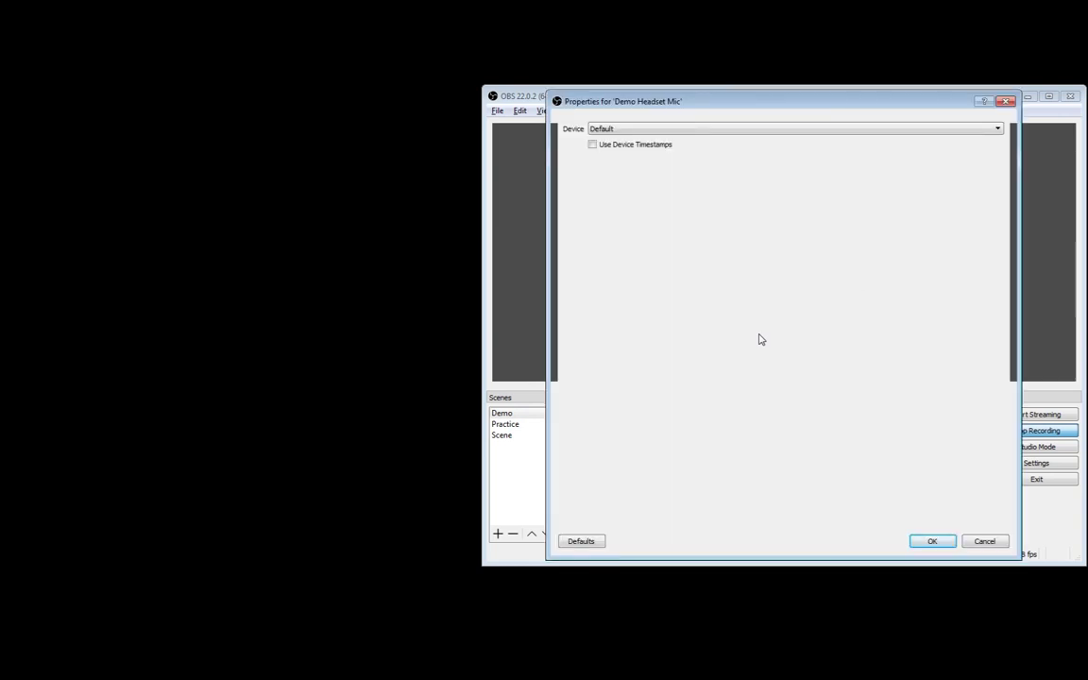
left_click(778, 128)
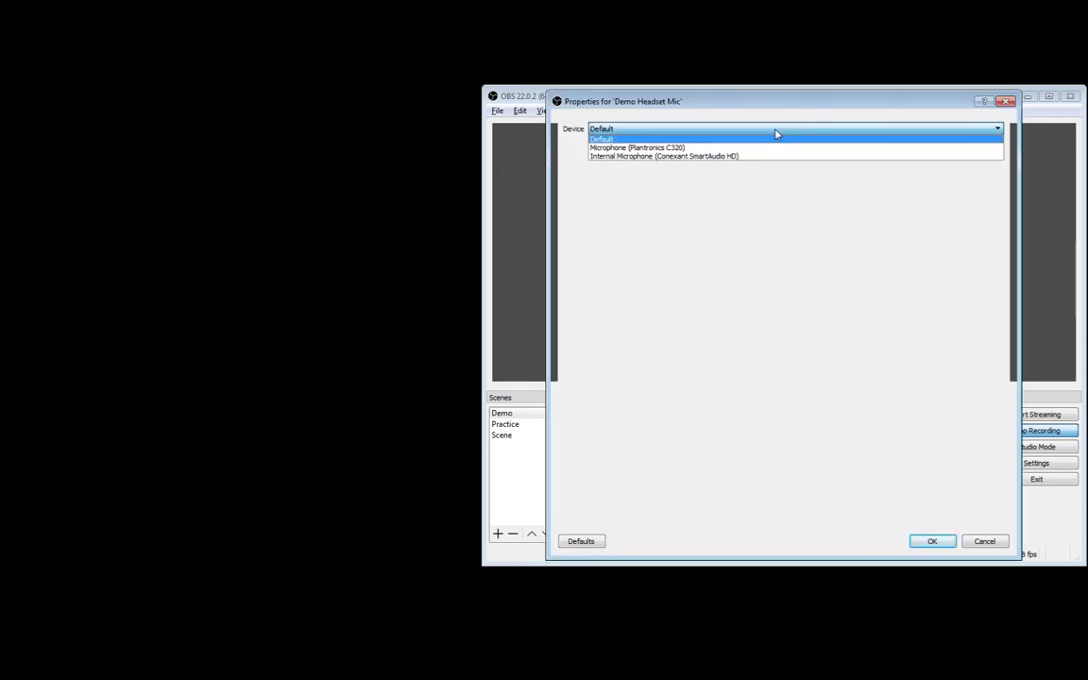
left_click(687, 148)
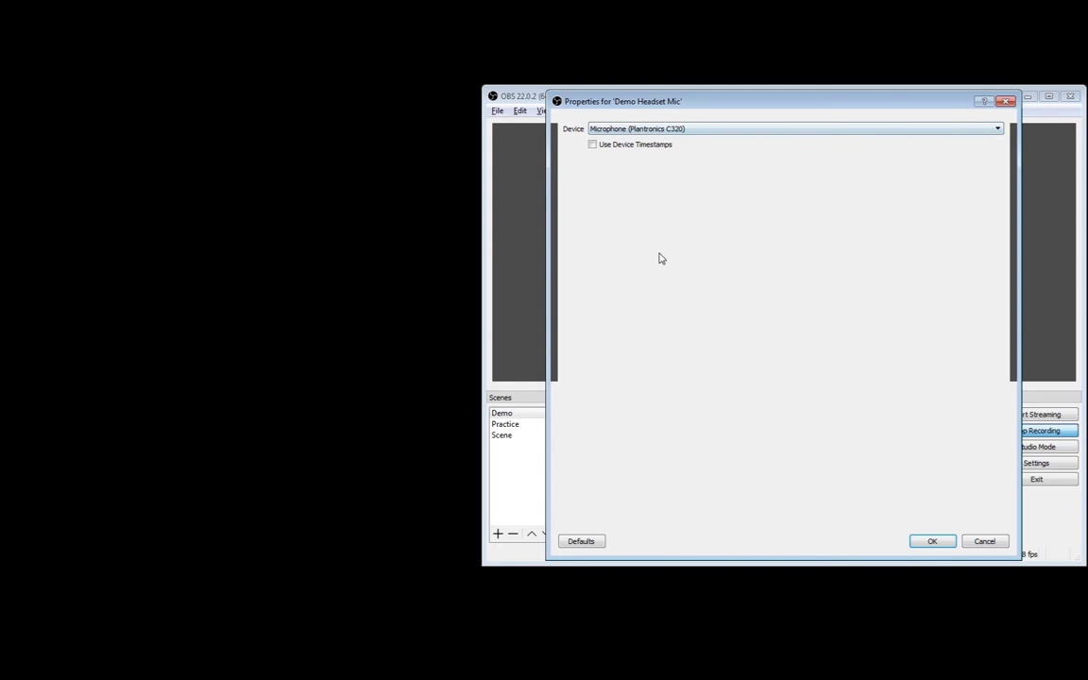
left_click(932, 543)
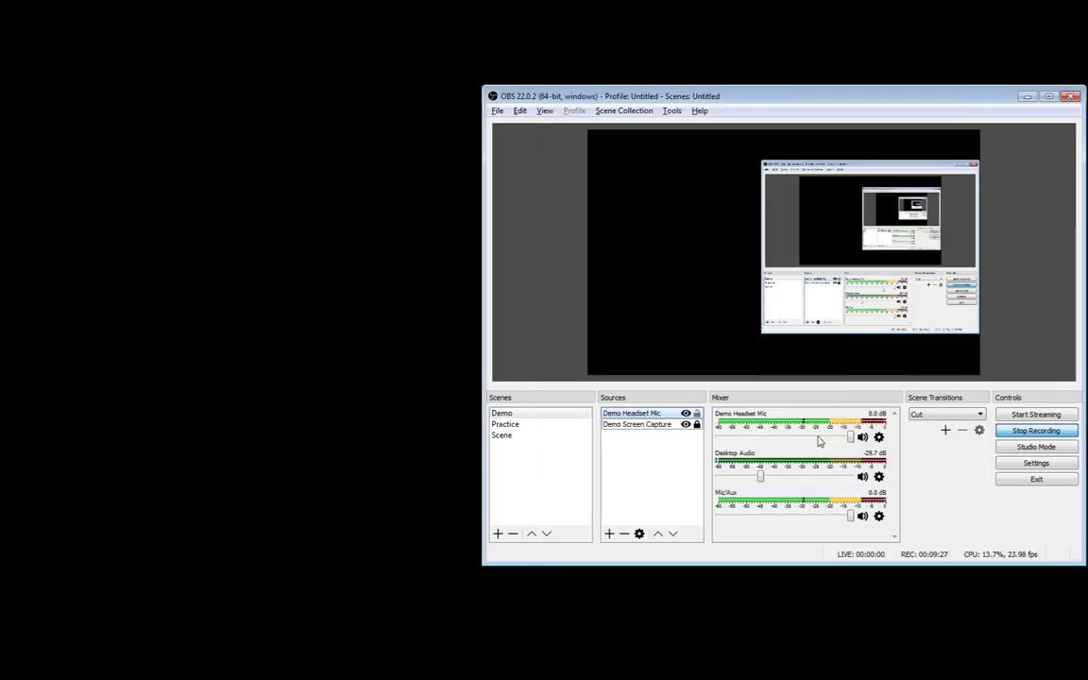
left_click(862, 516)
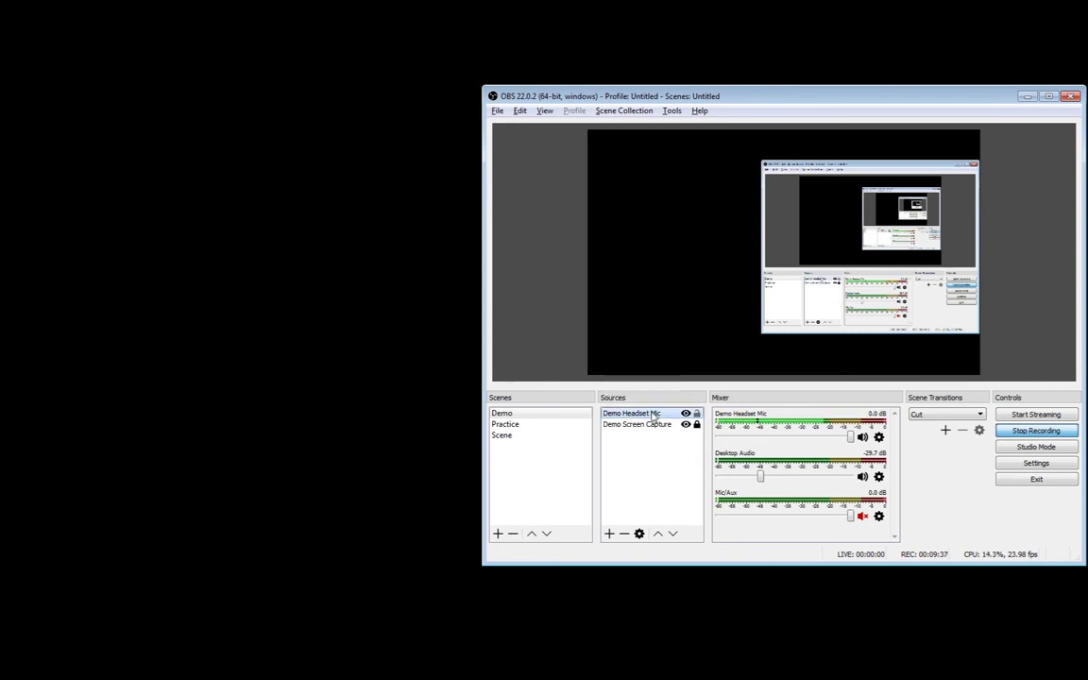
Add an Audio Output Capture source named "Demo Desktop Audio" with the Default device, and mute the original Desktop Audio channel.
left_click(610, 534)
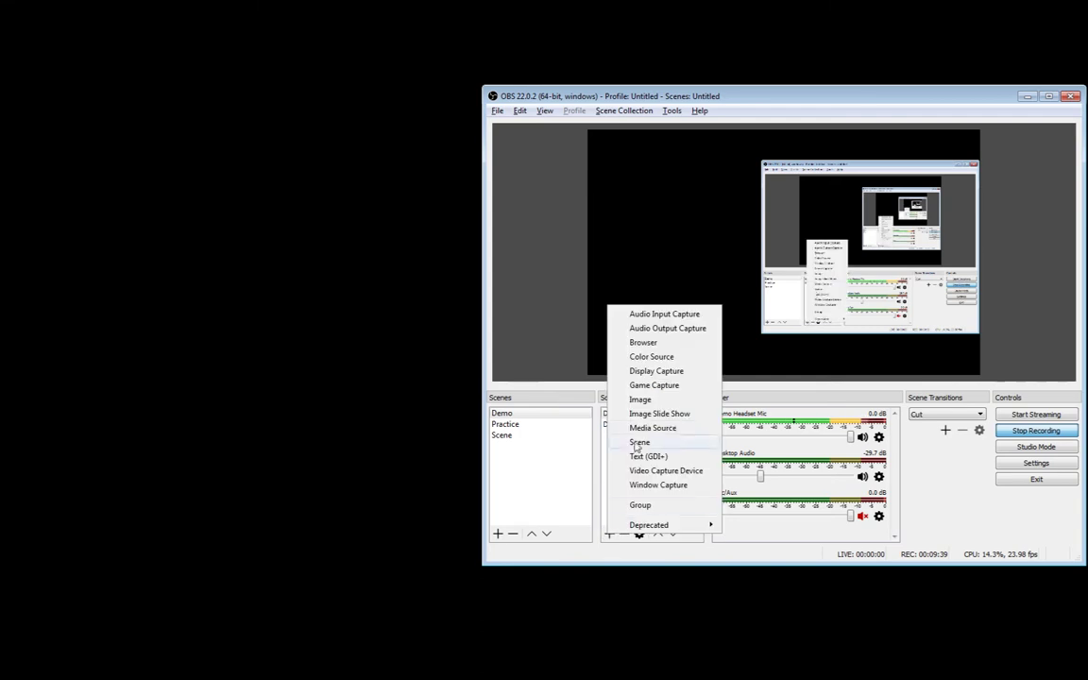
left_click(665, 330)
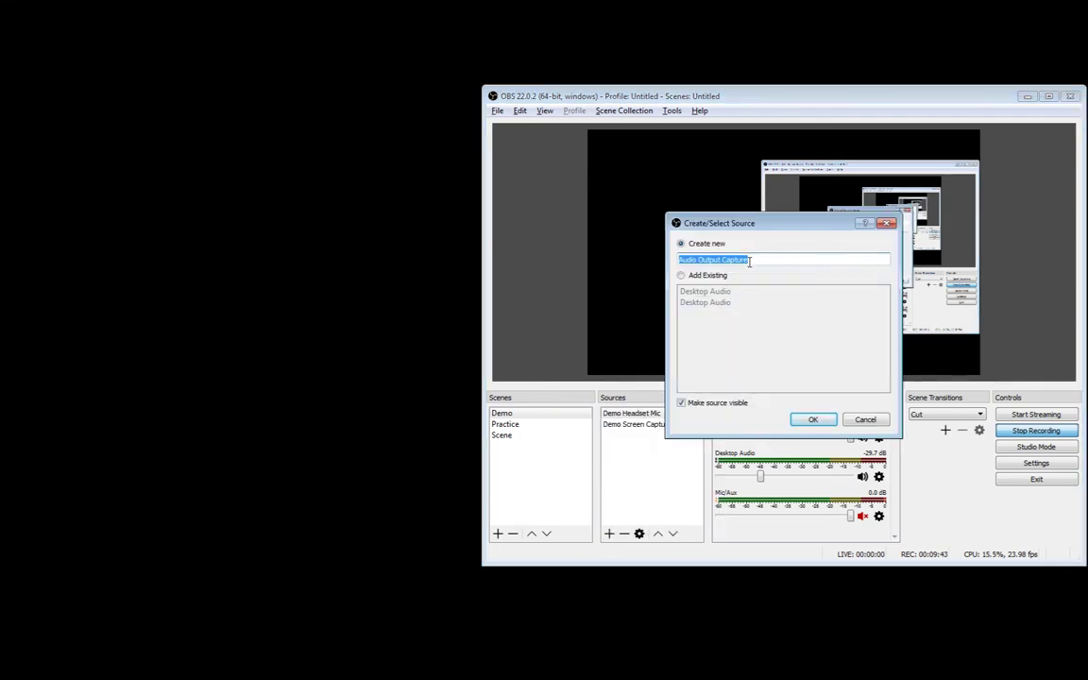
type("Demo Desktop Audio")
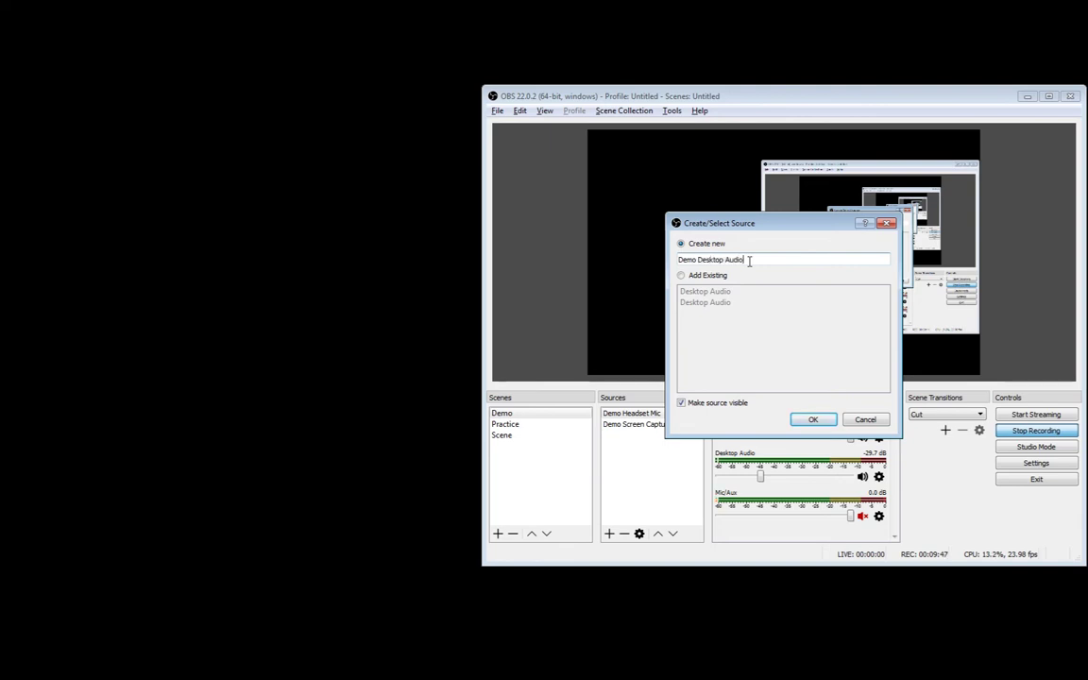
key("Return")
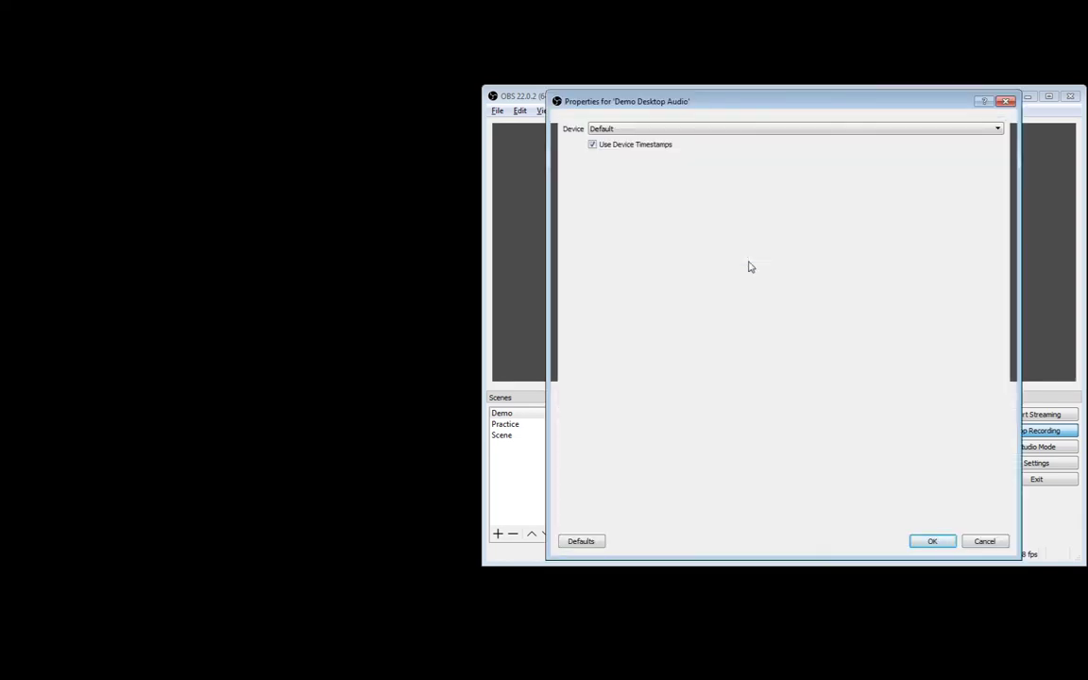
left_click(932, 543)
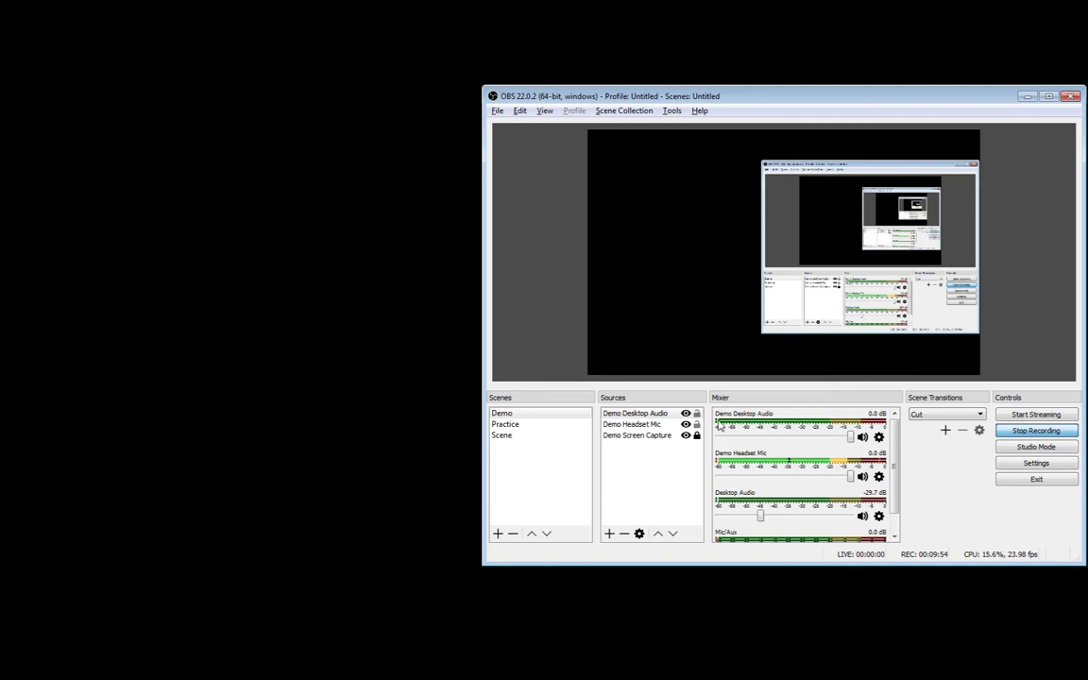
left_click(863, 518)
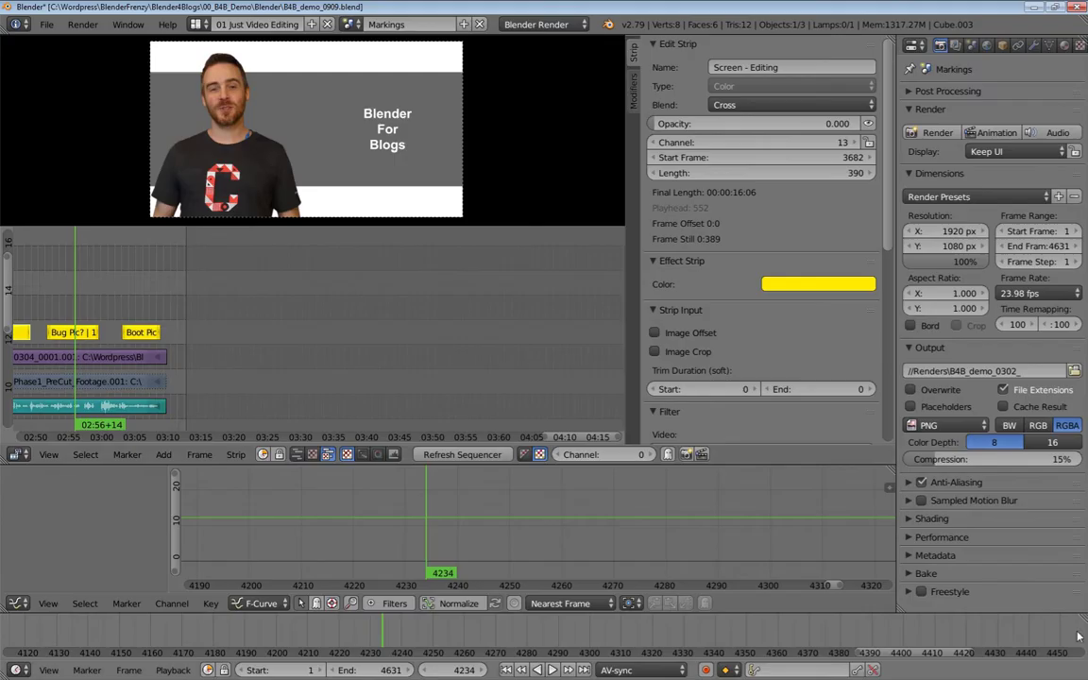
Play the Blender edit from about 02:18 and check the Demo Desktop Audio meter in OBS, stopping playback when done.
left_click_drag(258, 376, 621, 355)
left_click(185, 274)
key("alt+a")
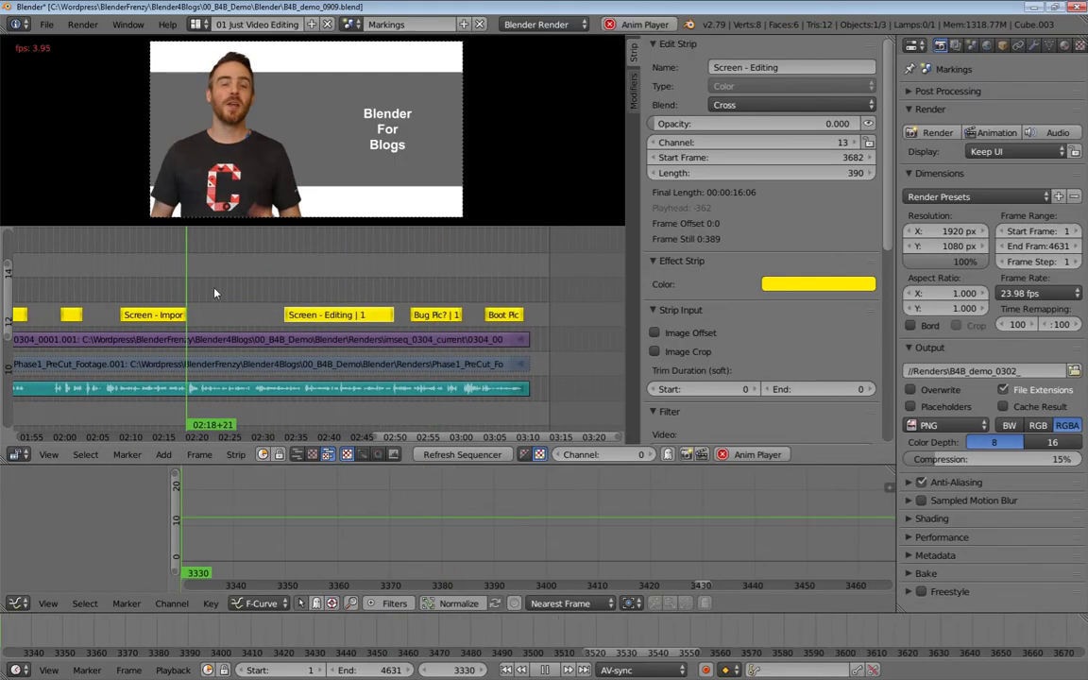
key("alt+Tab")
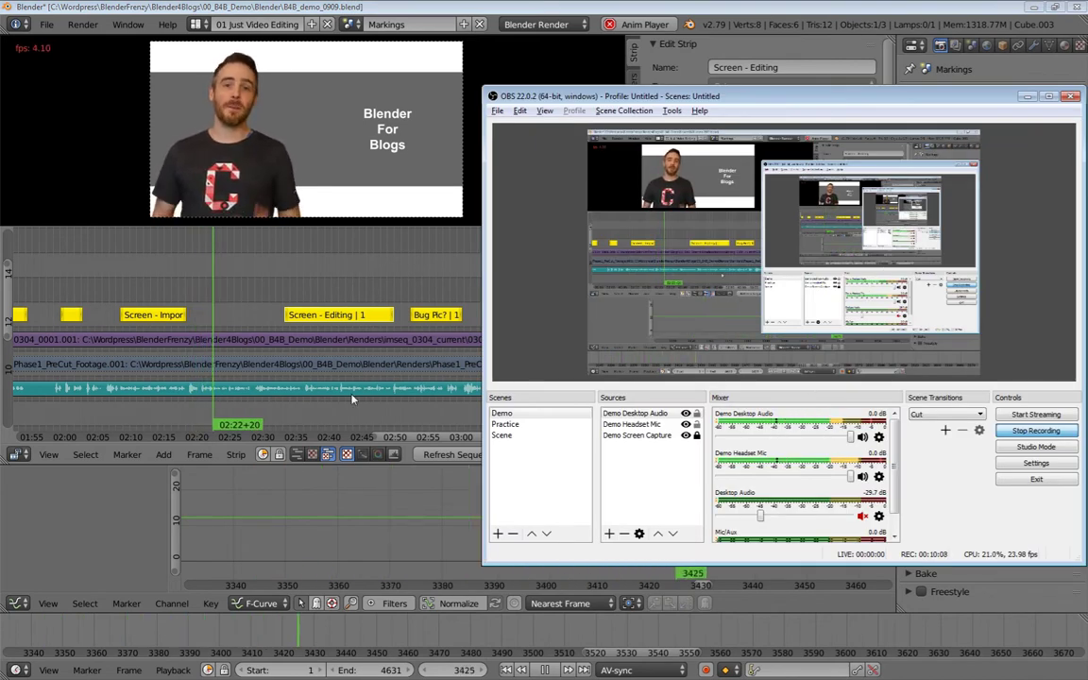
key("alt+Tab")
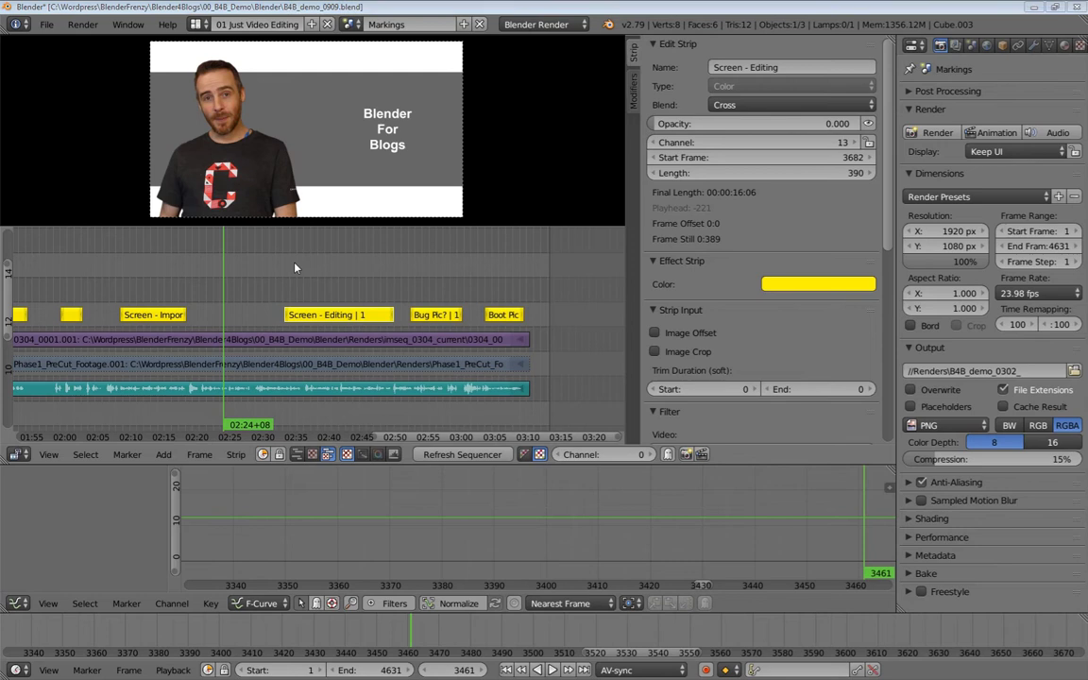
key("alt+Tab")
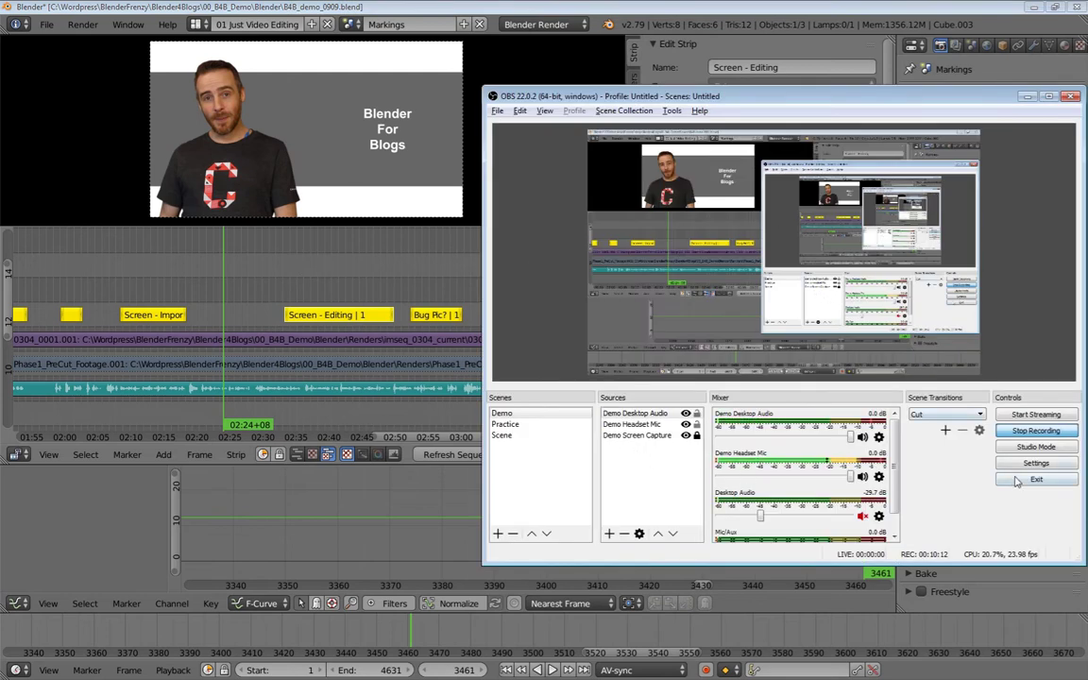
Minimize Blender, open the OBS settings, and place the narrowed dialog beside the main window.
left_click(1034, 8)
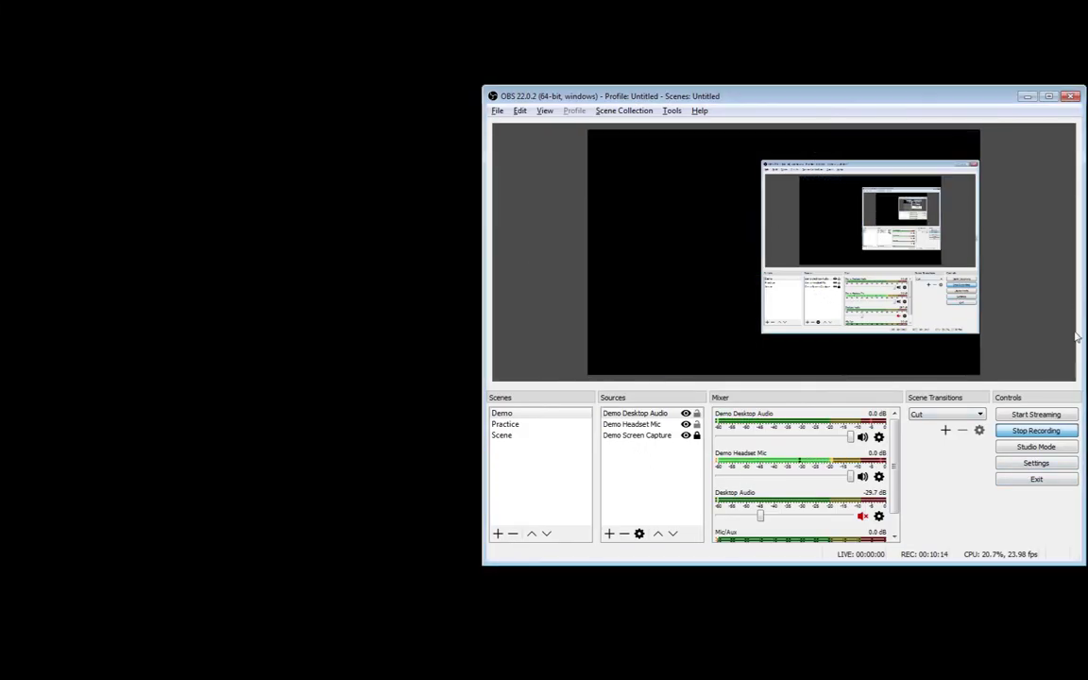
left_click(1034, 463)
left_click_drag(712, 76, 453, 44)
left_click_drag(586, 55, 161, 61)
left_click_drag(666, 214, 567, 216)
In the Audio settings, set Desktop Audio Device and Mic/Auxiliary Audio Device to Disabled.
left_click(81, 192)
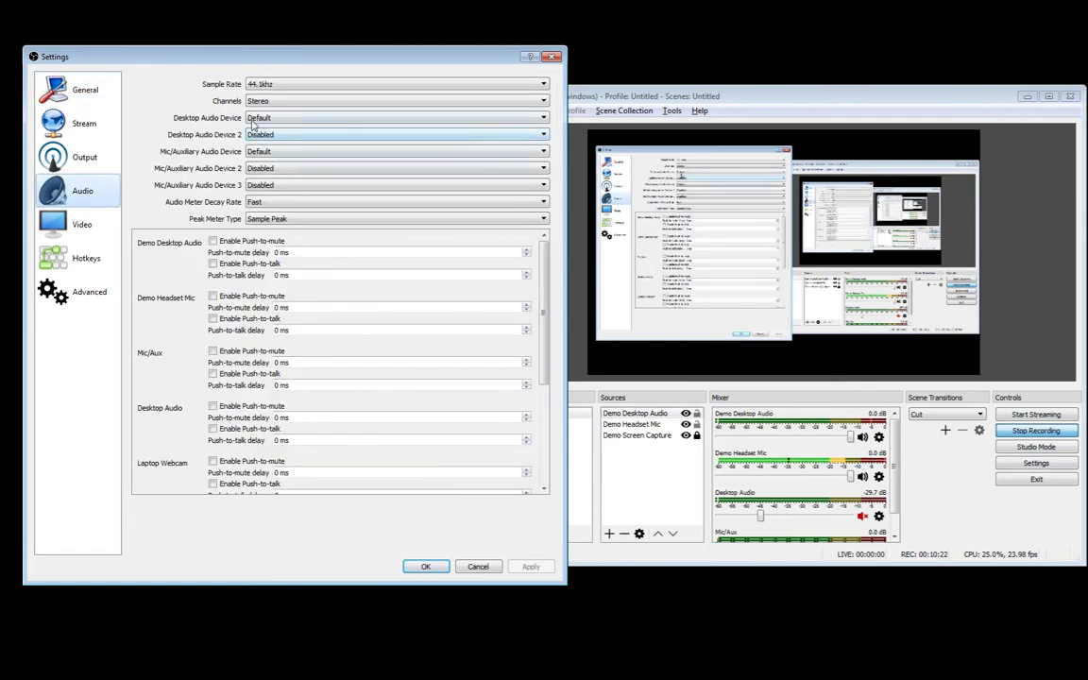
left_click(307, 119)
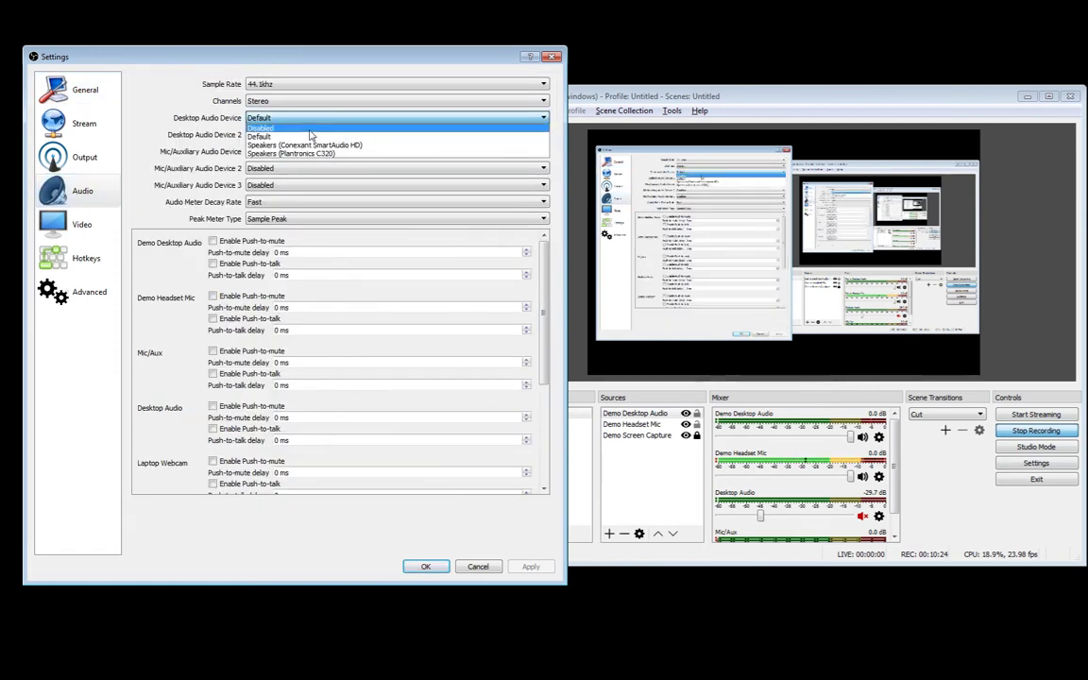
left_click(257, 128)
left_click(270, 152)
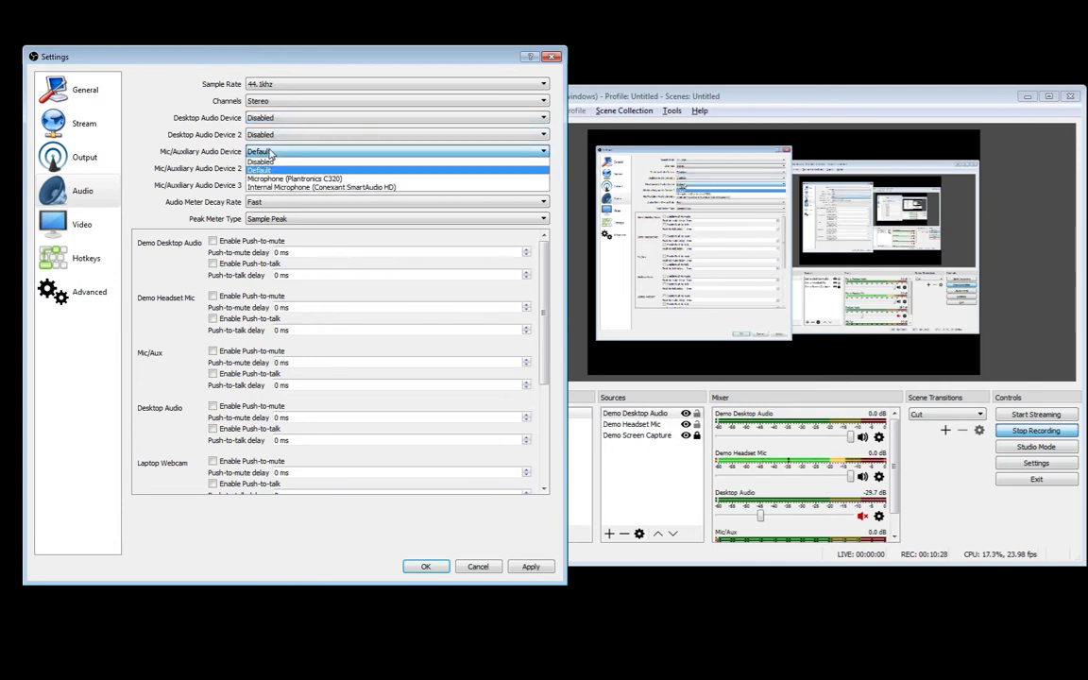
left_click(278, 162)
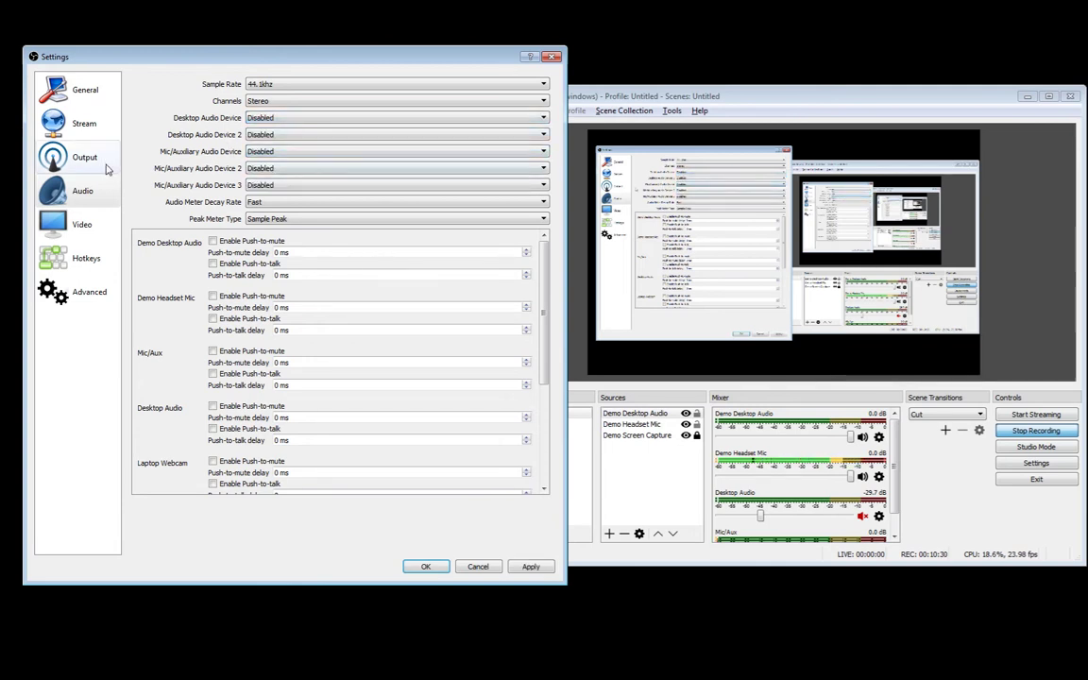
Apply the changed audio device settings and close the settings dialog.
left_click(522, 565)
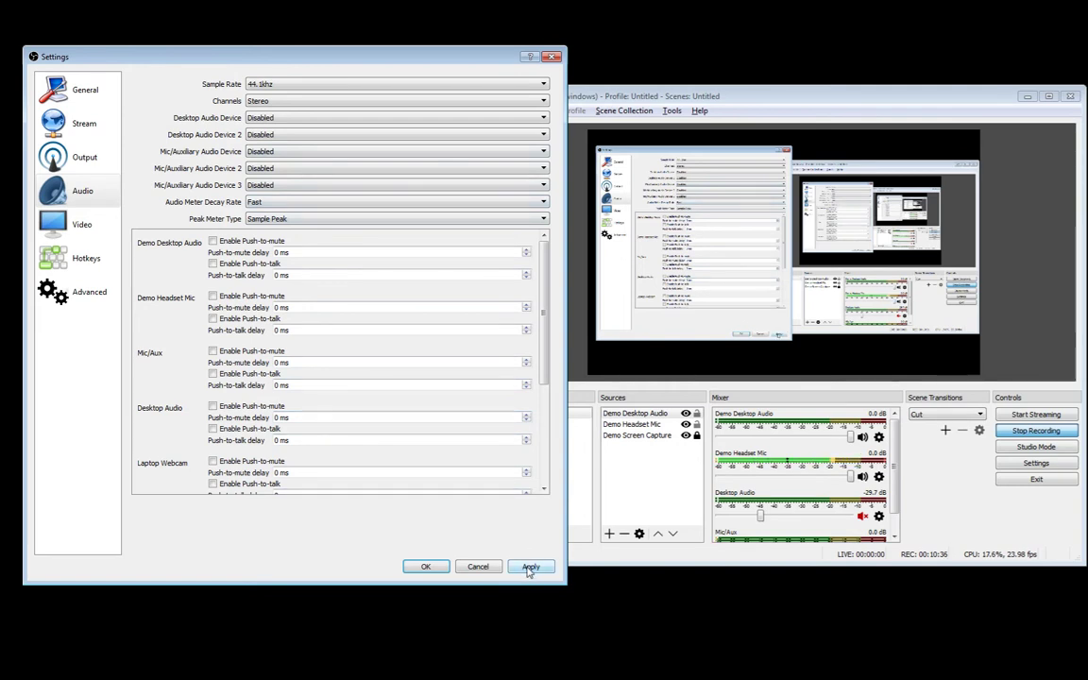
left_click(532, 568)
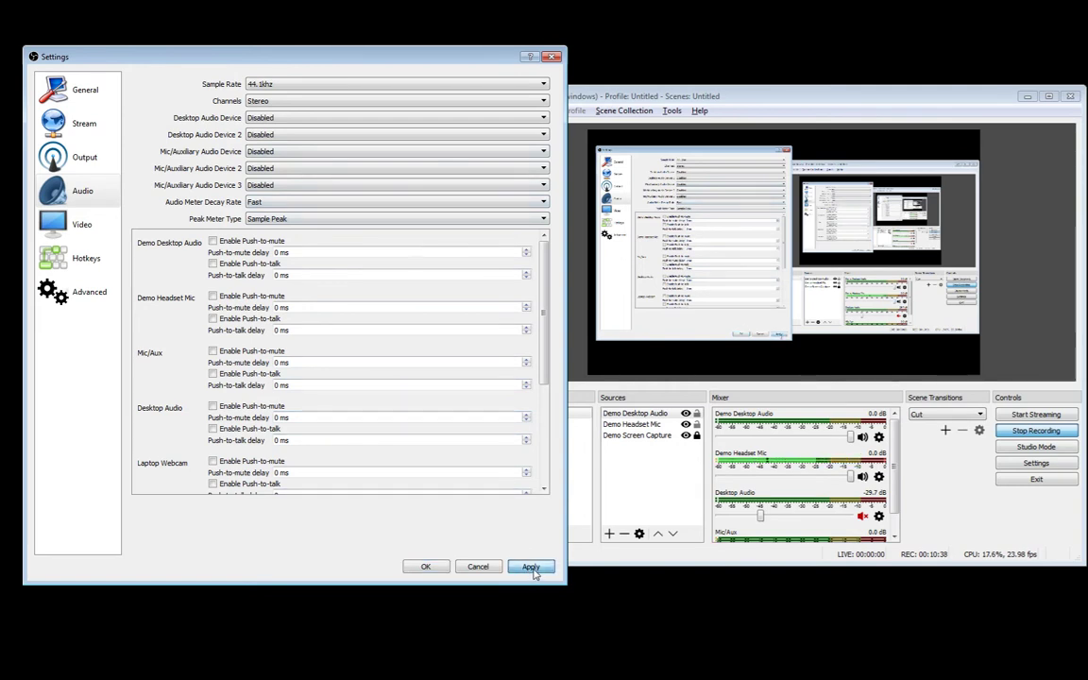
left_click(425, 567)
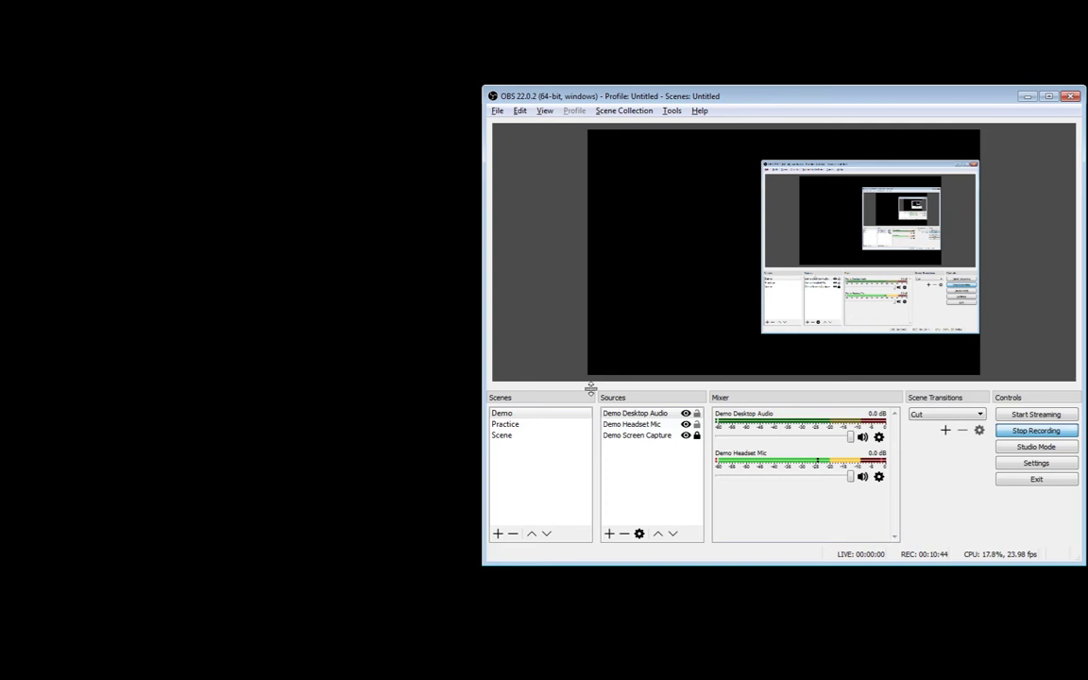
Hide the Demo Desktop Audio and Demo Headset Mic sources in turn, and show both again.
left_click(640, 426)
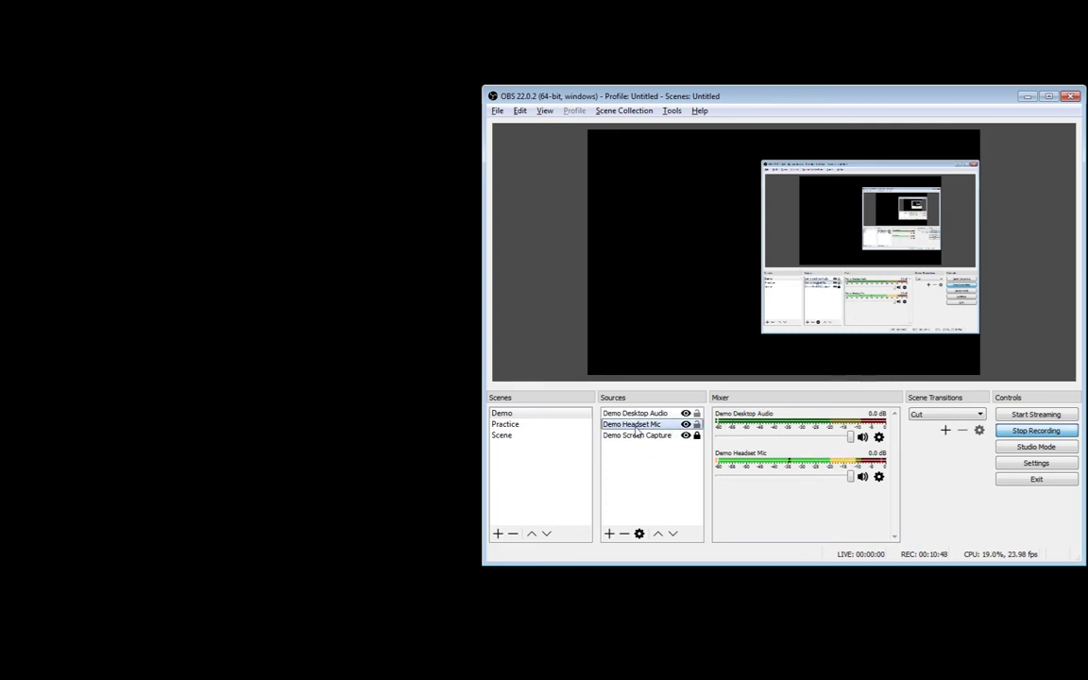
left_click(635, 413)
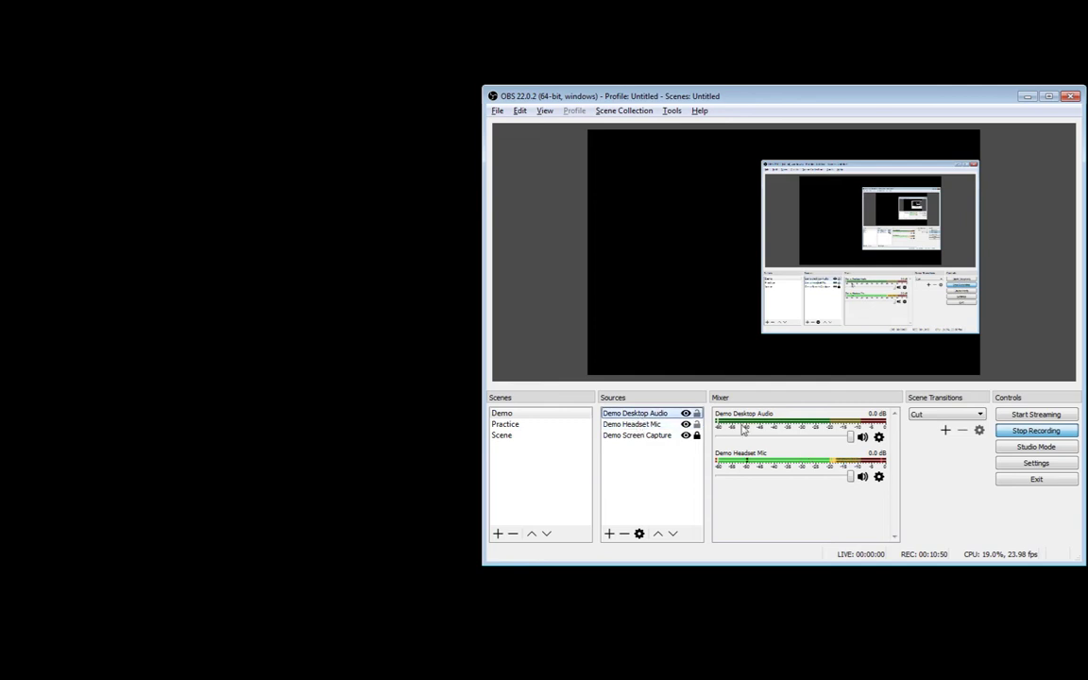
left_click(687, 414)
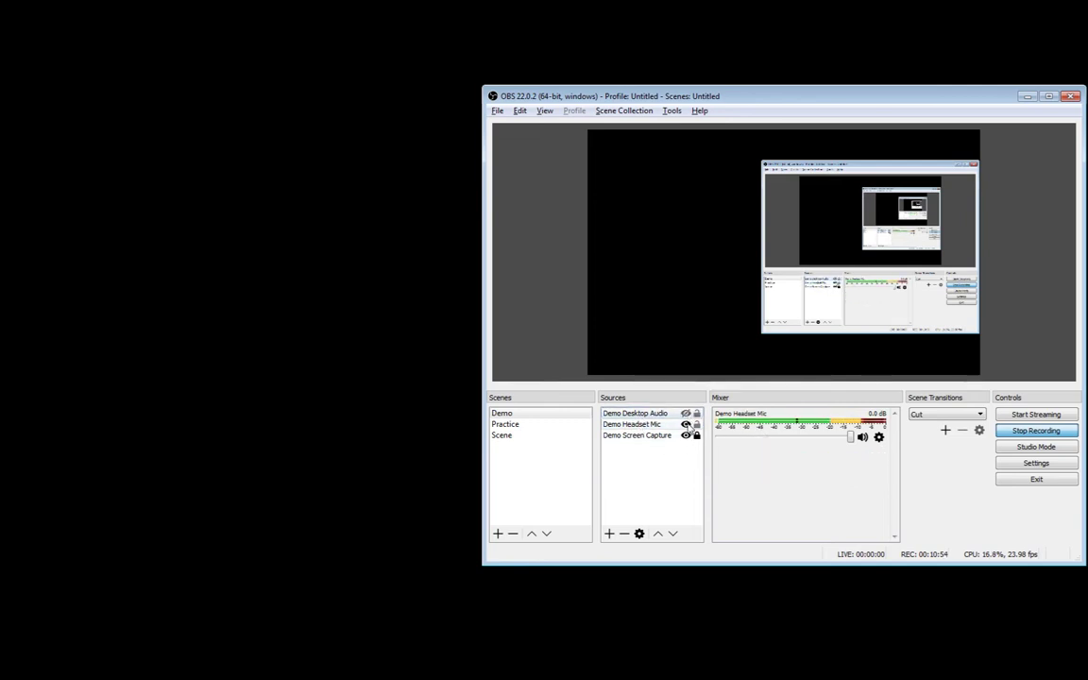
left_click(687, 425)
left_click(687, 425)
left_click(687, 413)
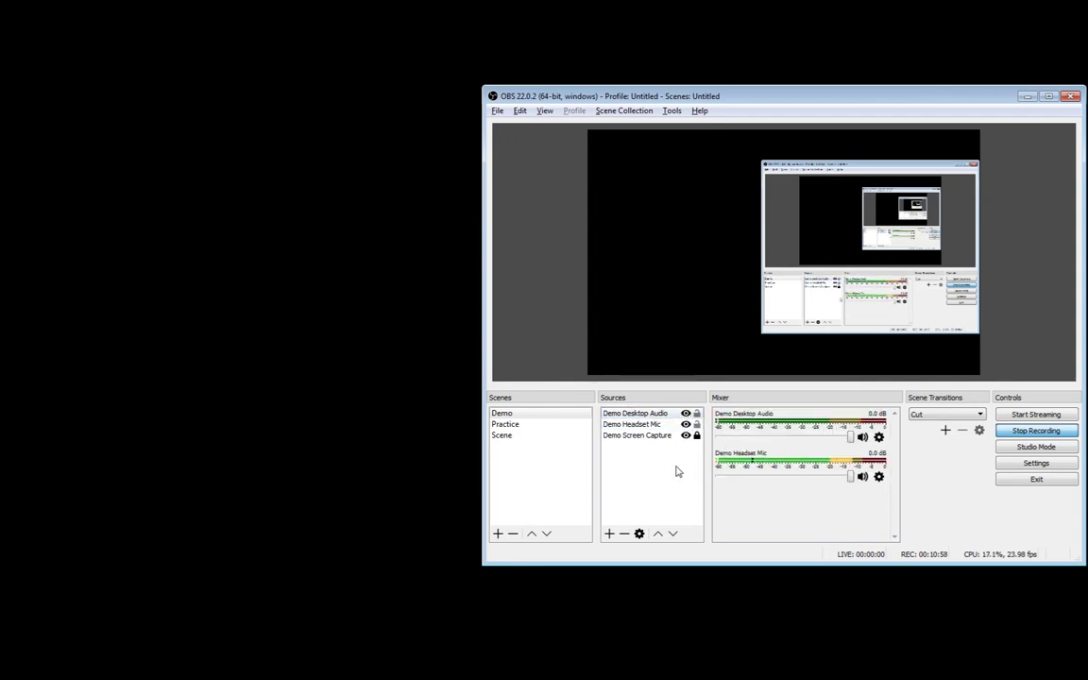
Move the Demo Screen Capture source to the top of the Demo scene's source list.
left_click(626, 436)
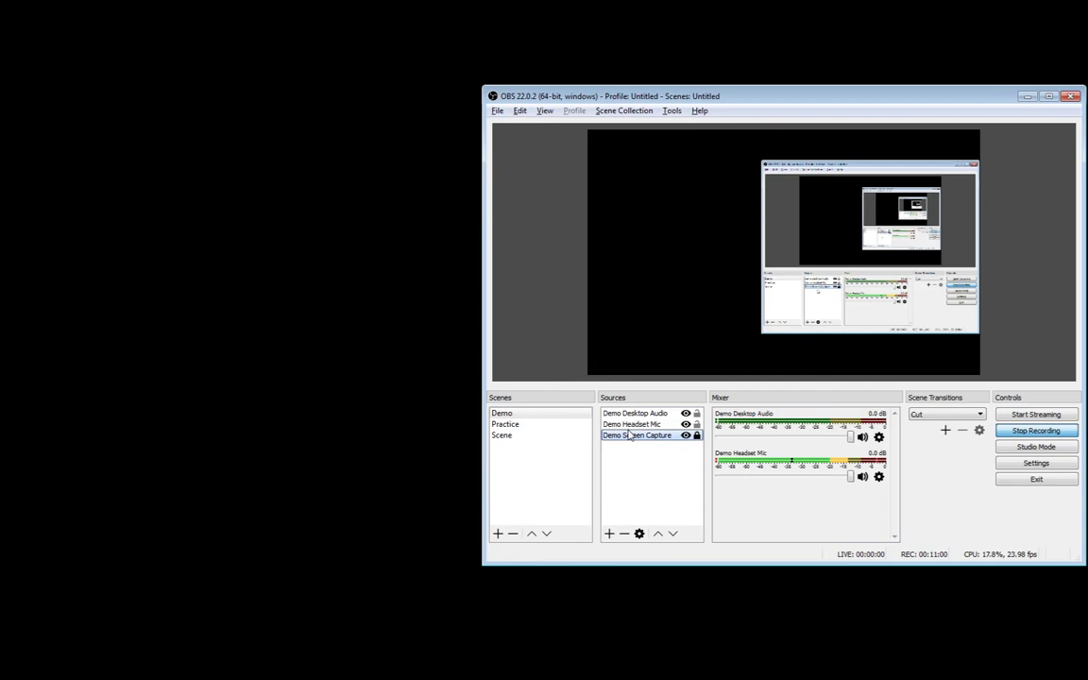
left_click(658, 534)
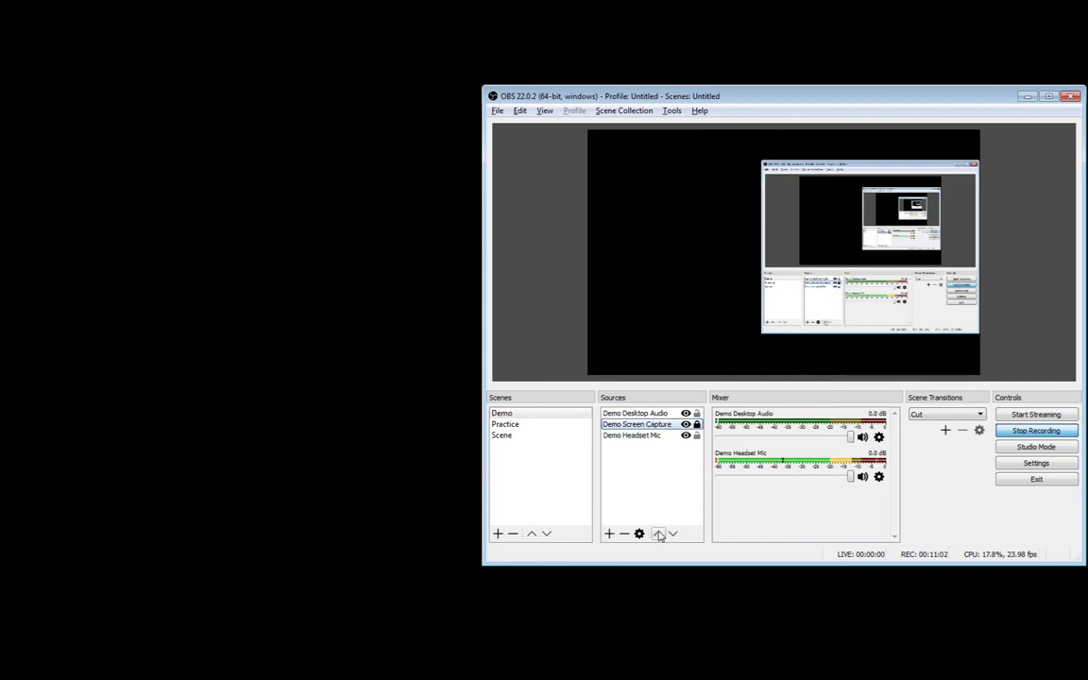
left_click(658, 534)
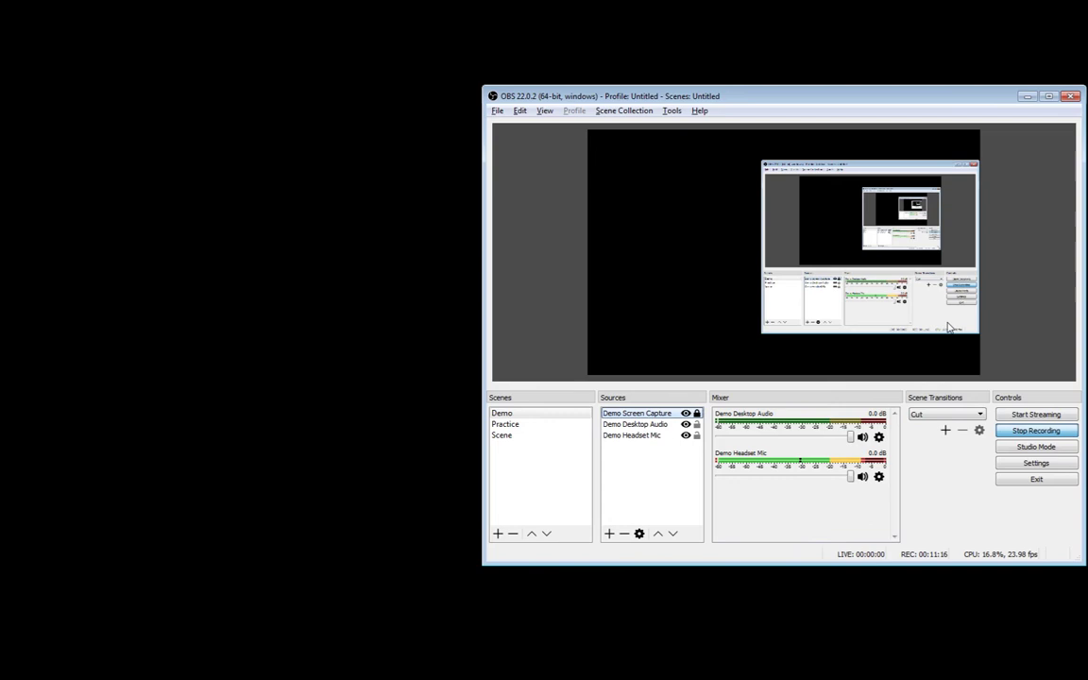
left_click(610, 535)
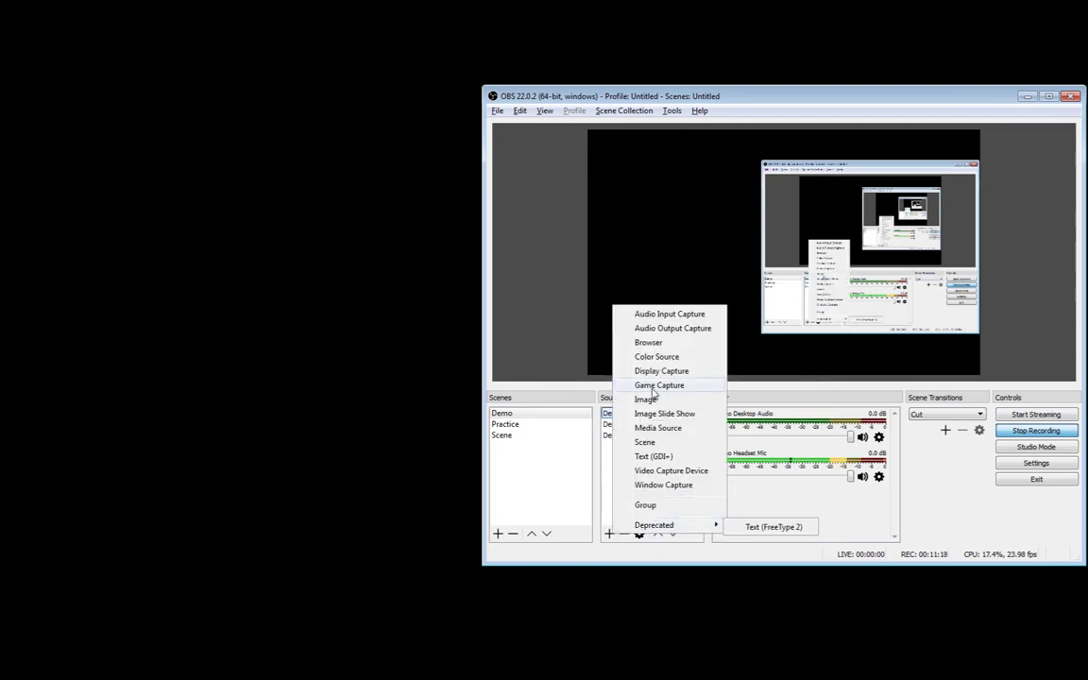
left_click(671, 316)
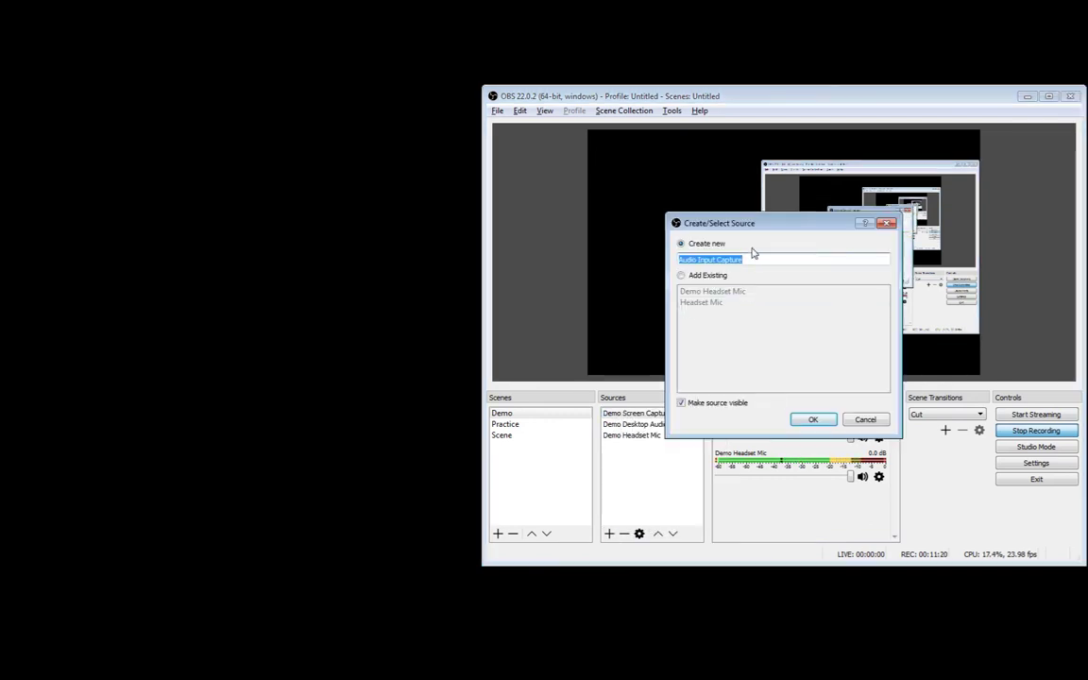
type("D")
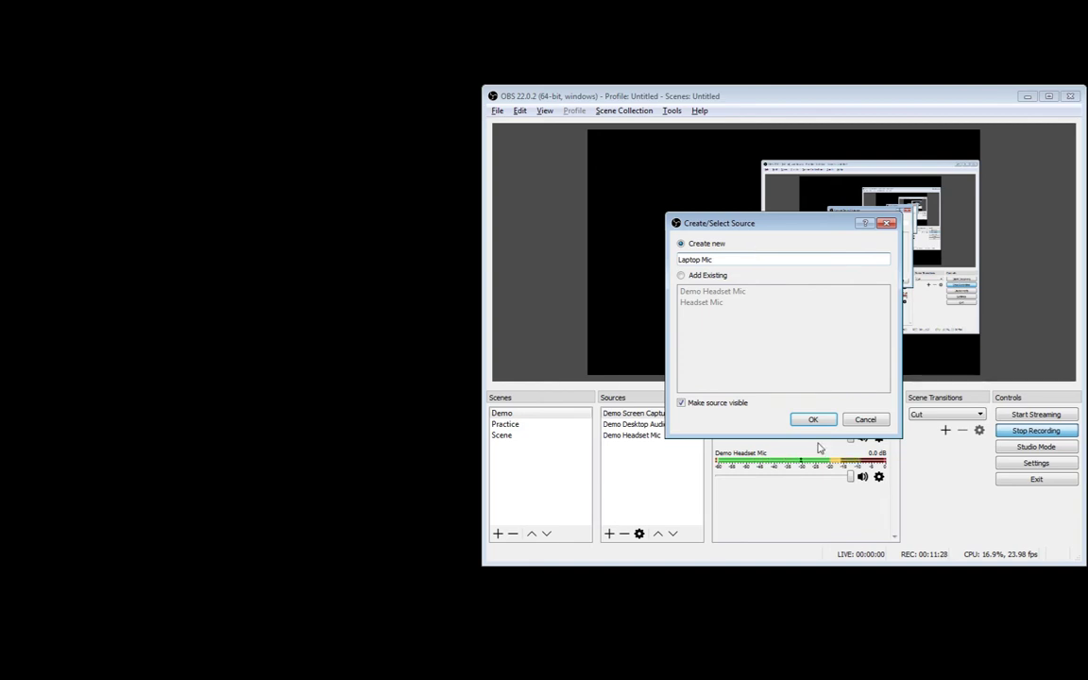
left_click(865, 420)
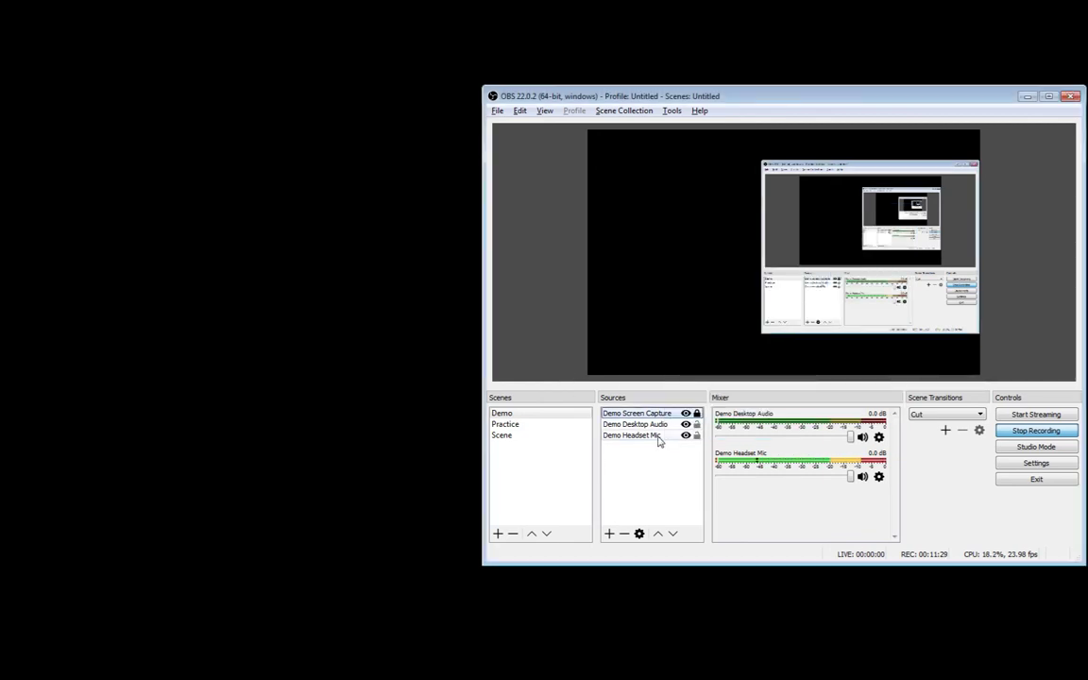
Add a Video Capture Device source named "Demo Webcam" to the Demo scene.
left_click(610, 534)
mouse_move(616, 531)
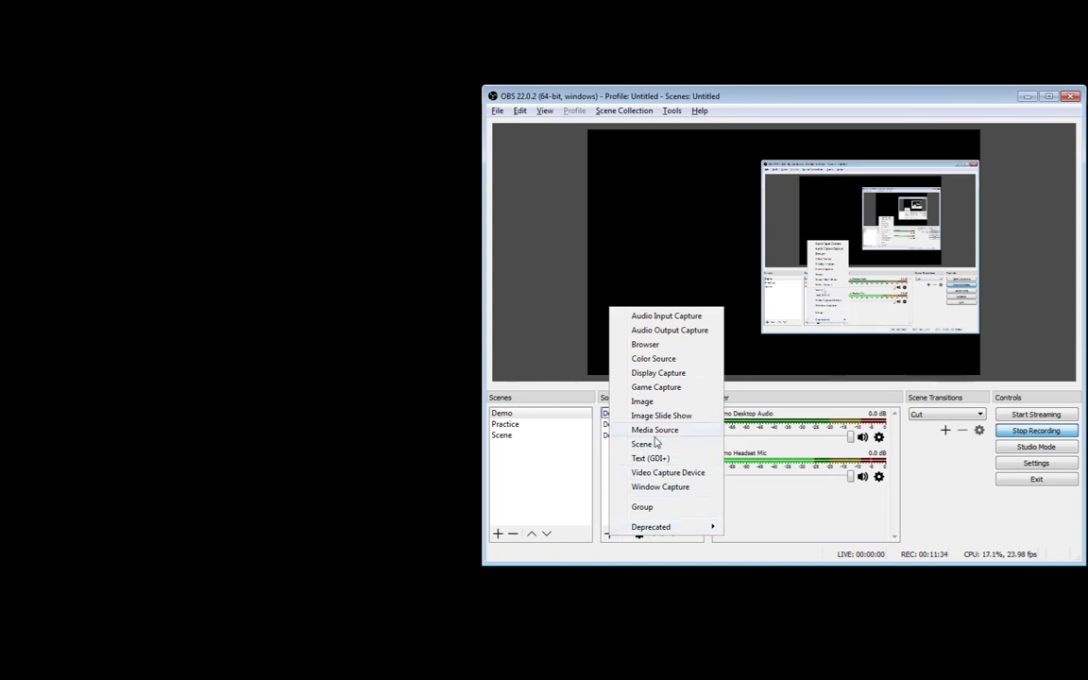
left_click(694, 474)
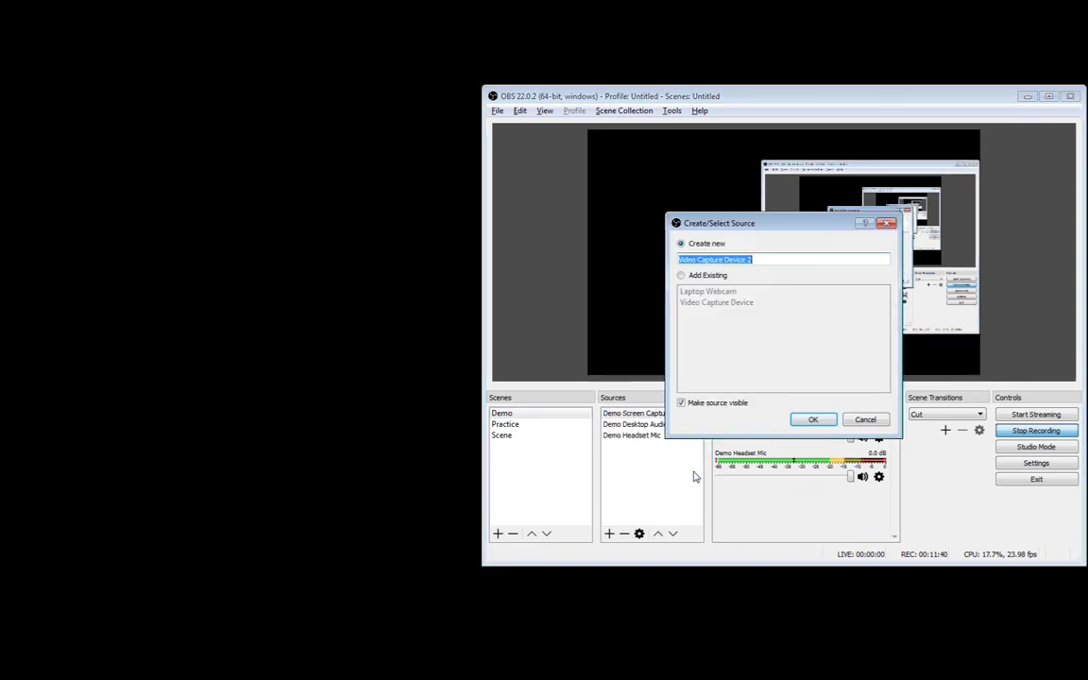
type("D")
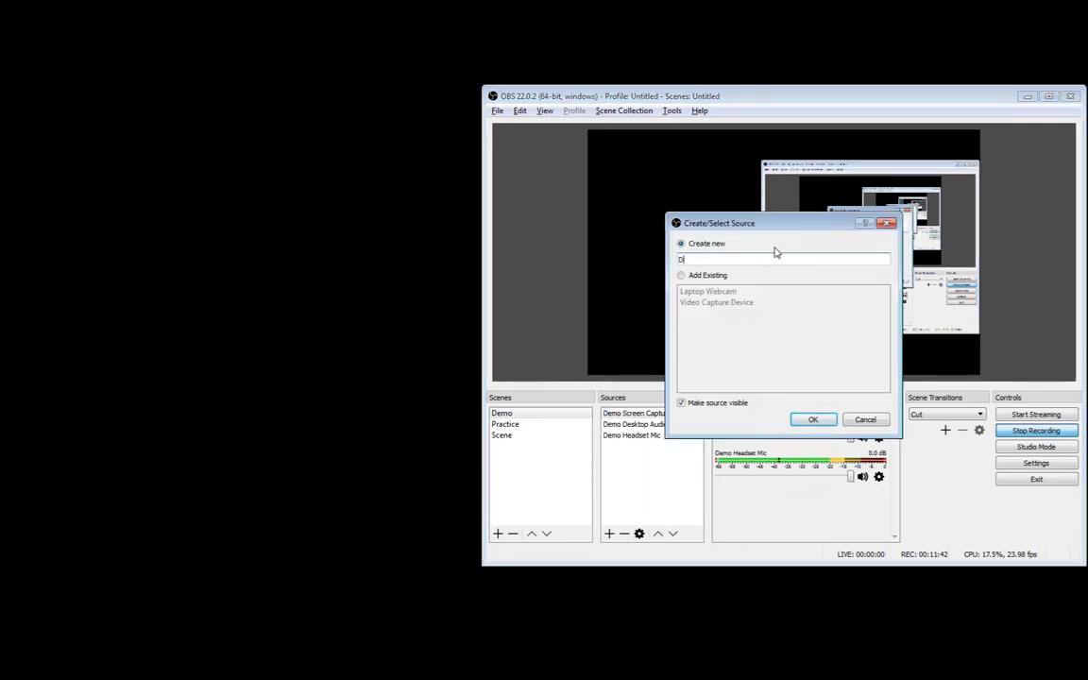
key("Return")
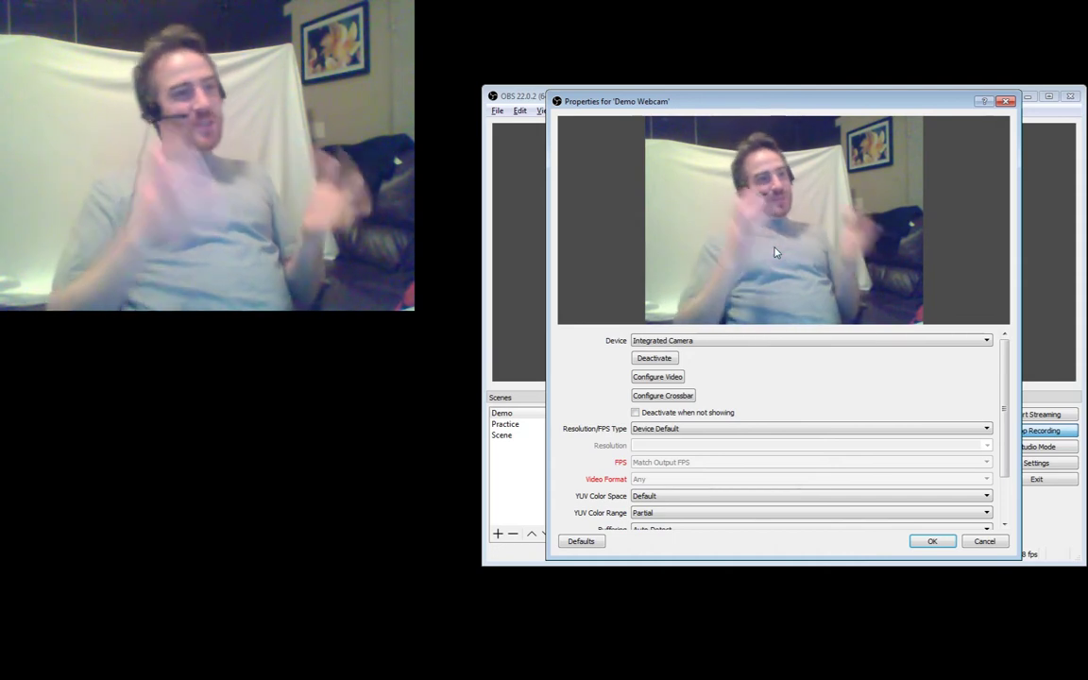
Reset the webcam's video configuration to defaults, set Brightness to 2, Contrast to 13 and Gamma to 151, and accept the Demo Webcam properties.
left_click(663, 379)
left_click_drag(597, 198, 949, 367)
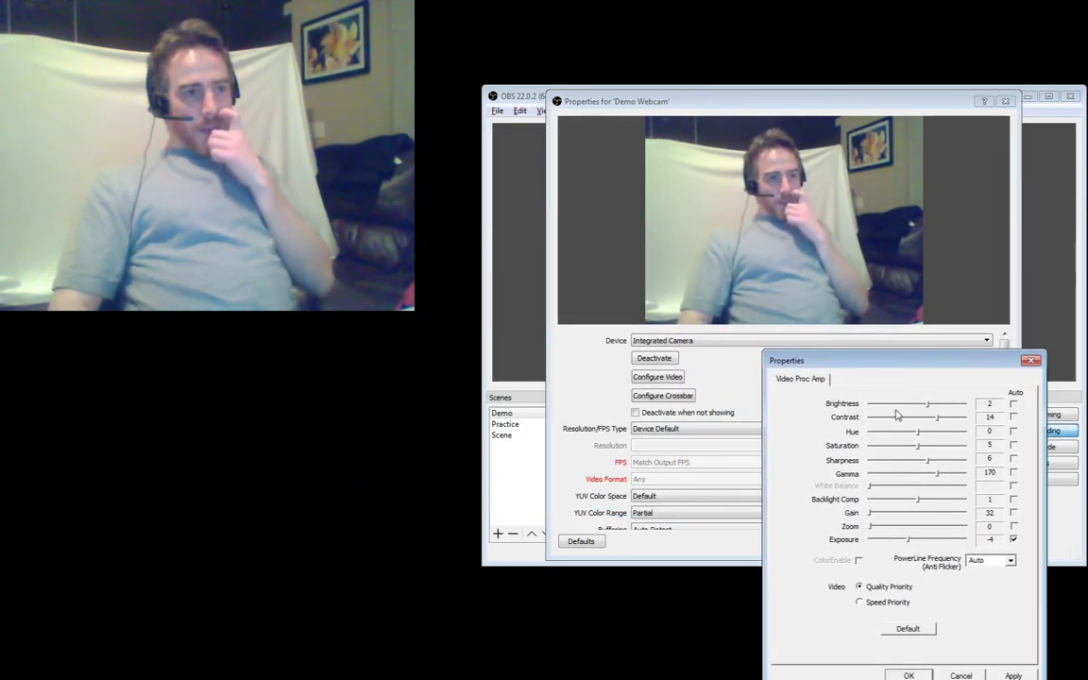
left_click_drag(516, 95, 490, 96)
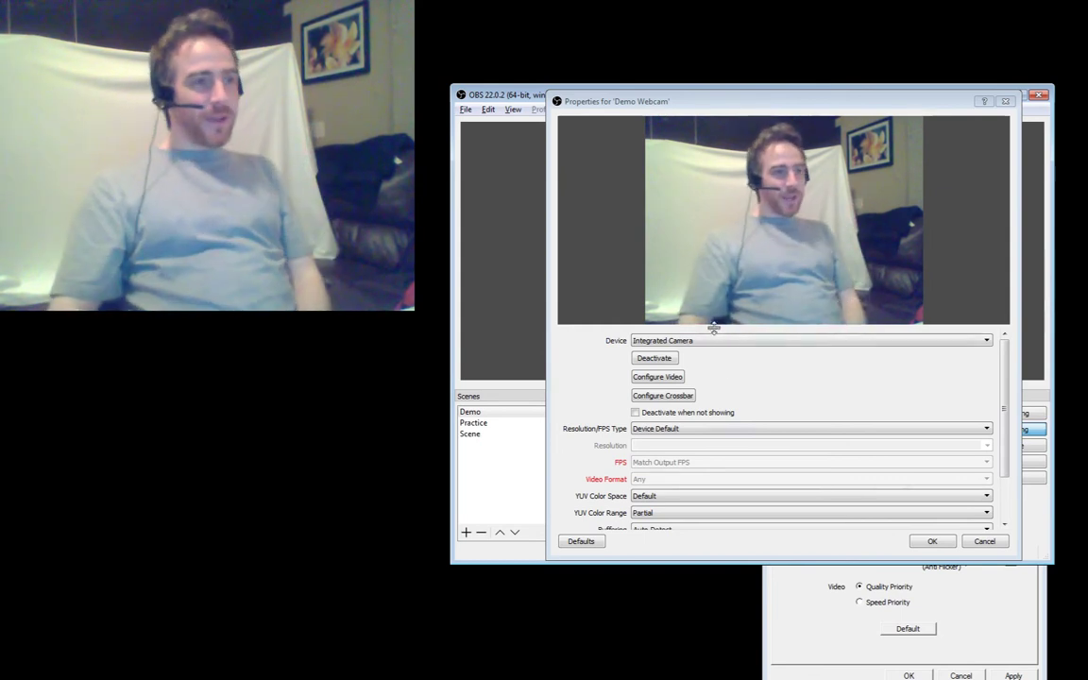
left_click(954, 616)
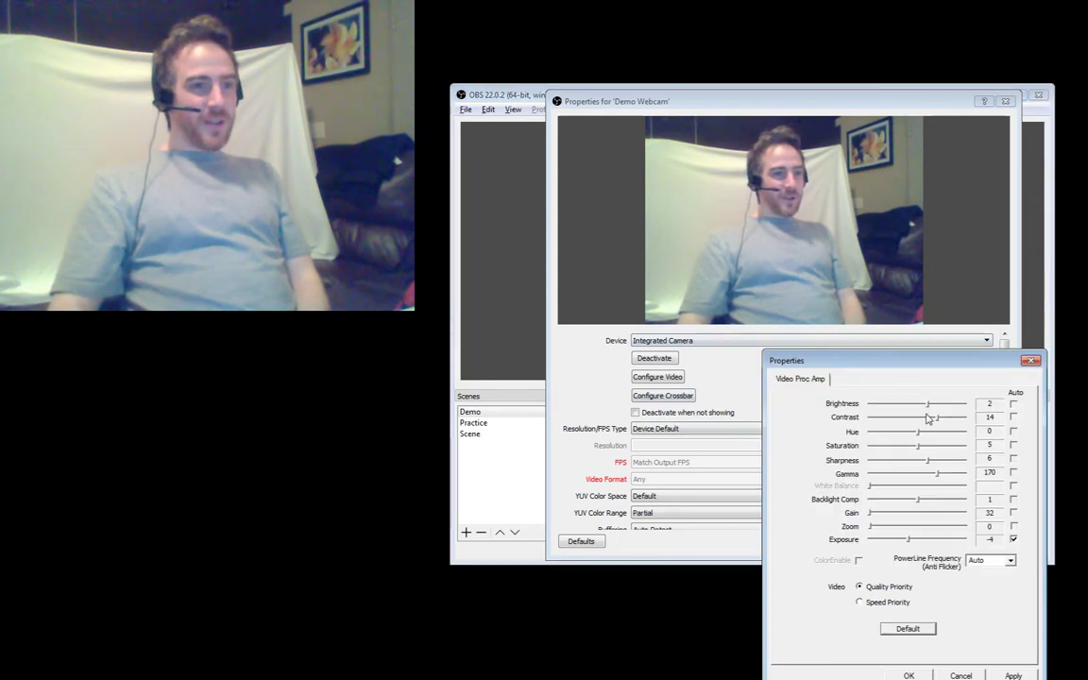
left_click(905, 630)
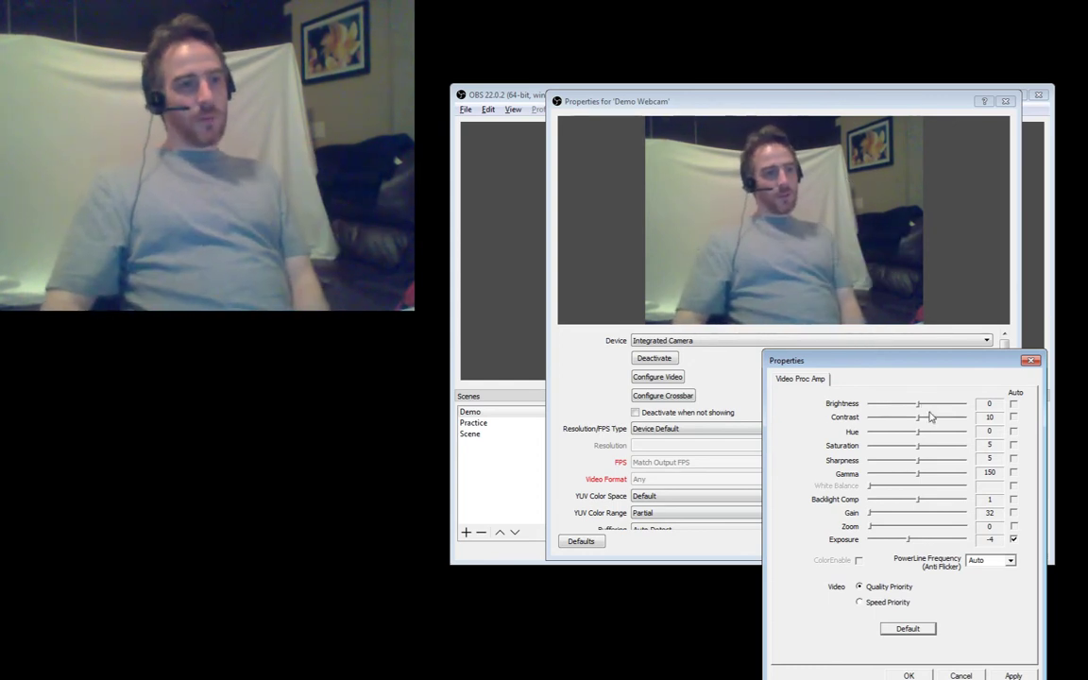
left_click_drag(923, 409, 934, 430)
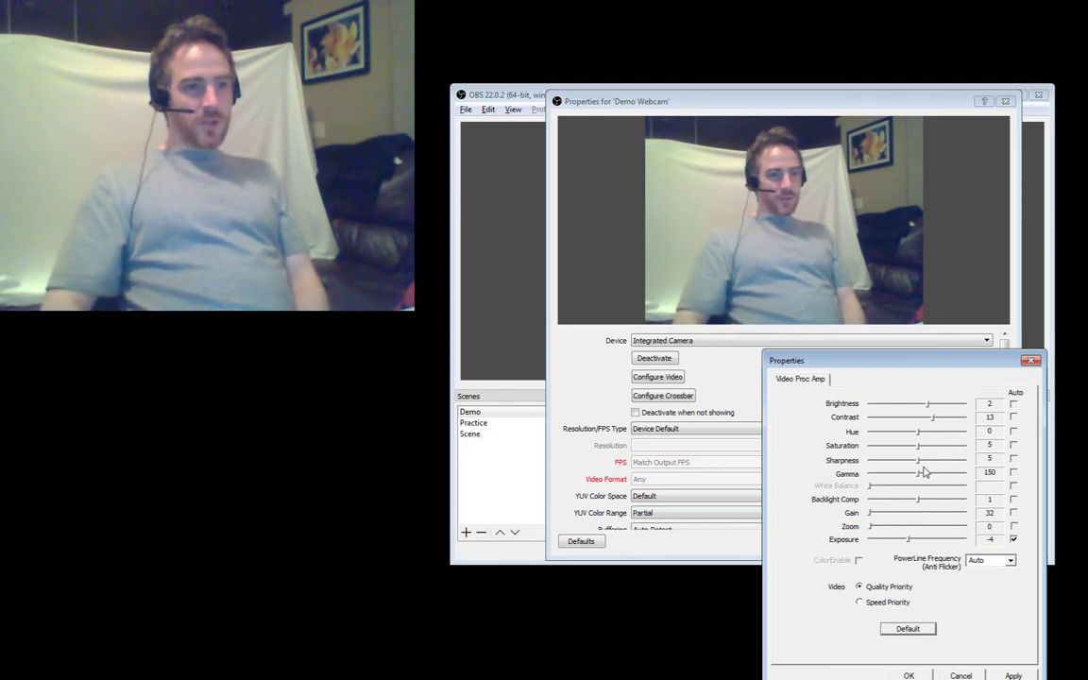
left_click(918, 477)
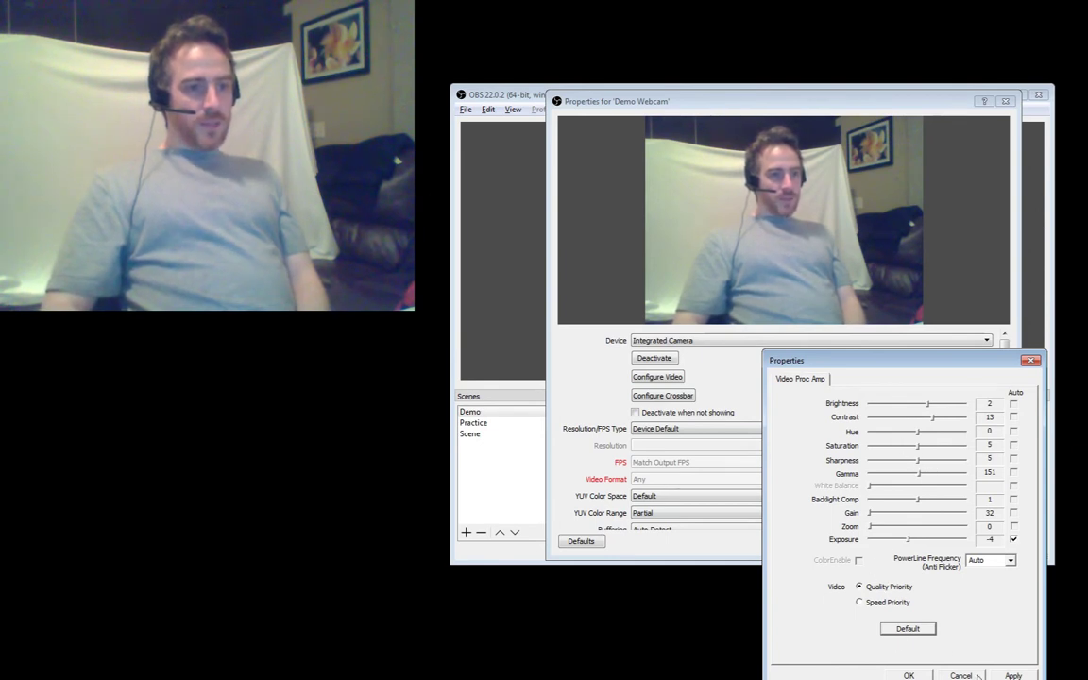
left_click(909, 675)
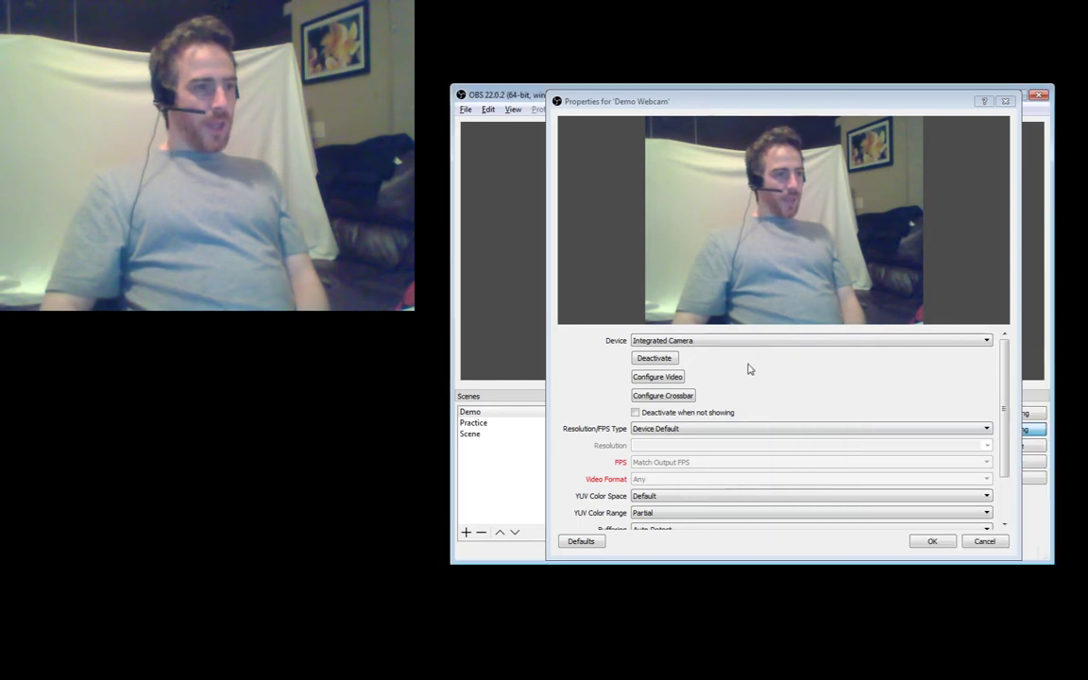
left_click_drag(1003, 408, 1009, 471)
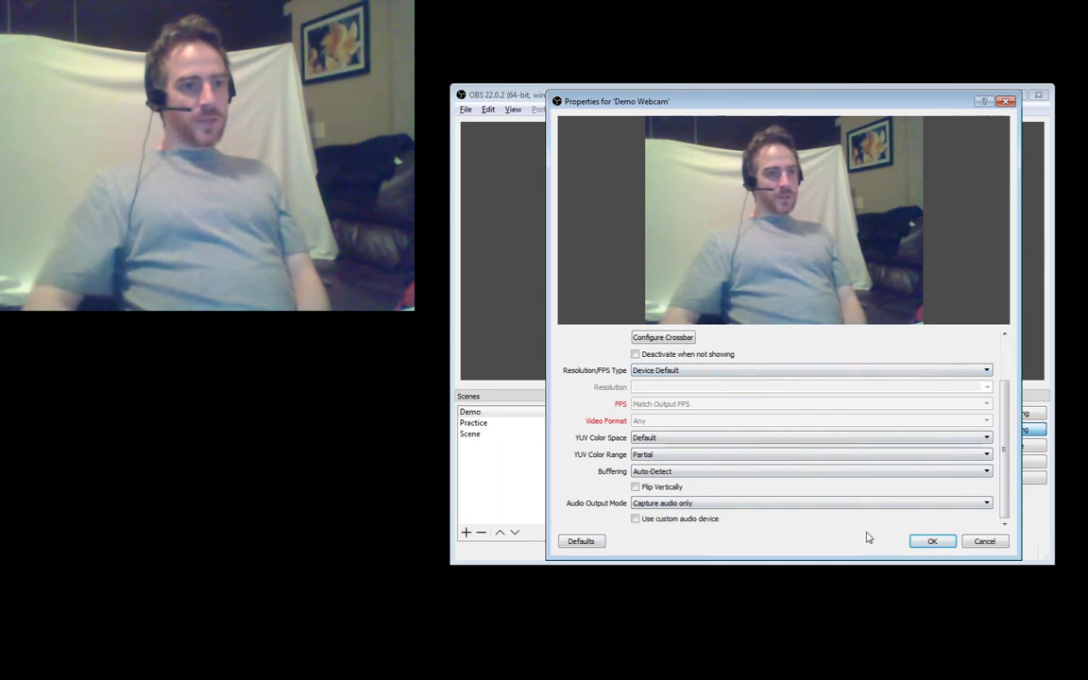
left_click(932, 542)
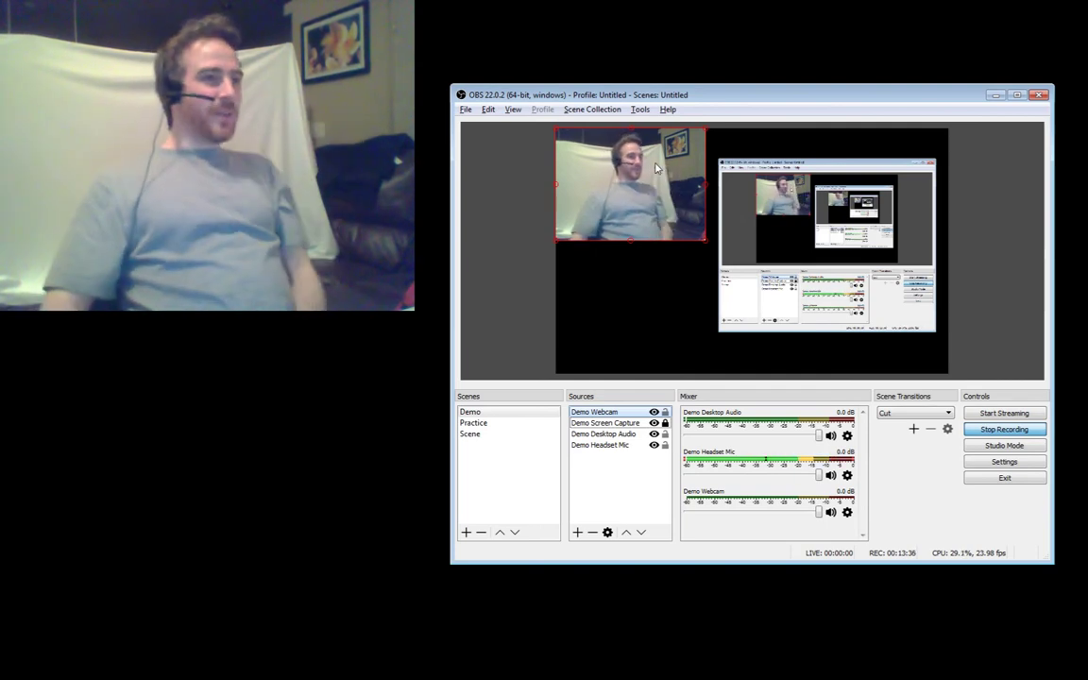
Try the Demo Webcam picture at several positions on the preview canvas.
left_click_drag(656, 167, 827, 247)
left_click_drag(746, 221, 685, 212)
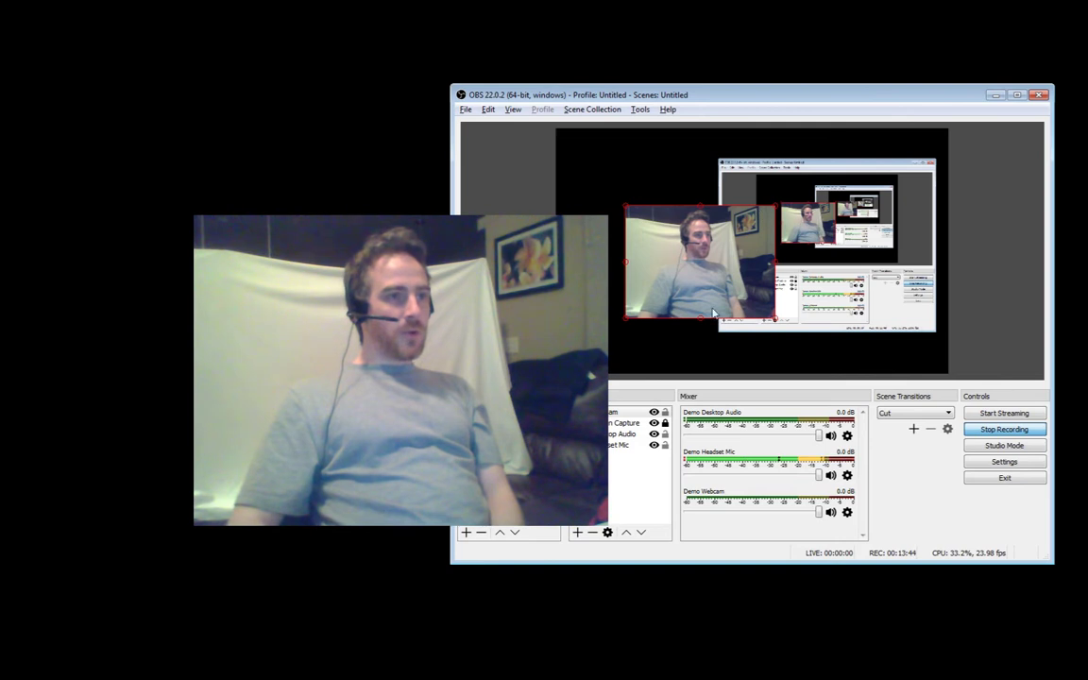
left_click_drag(713, 314, 689, 270)
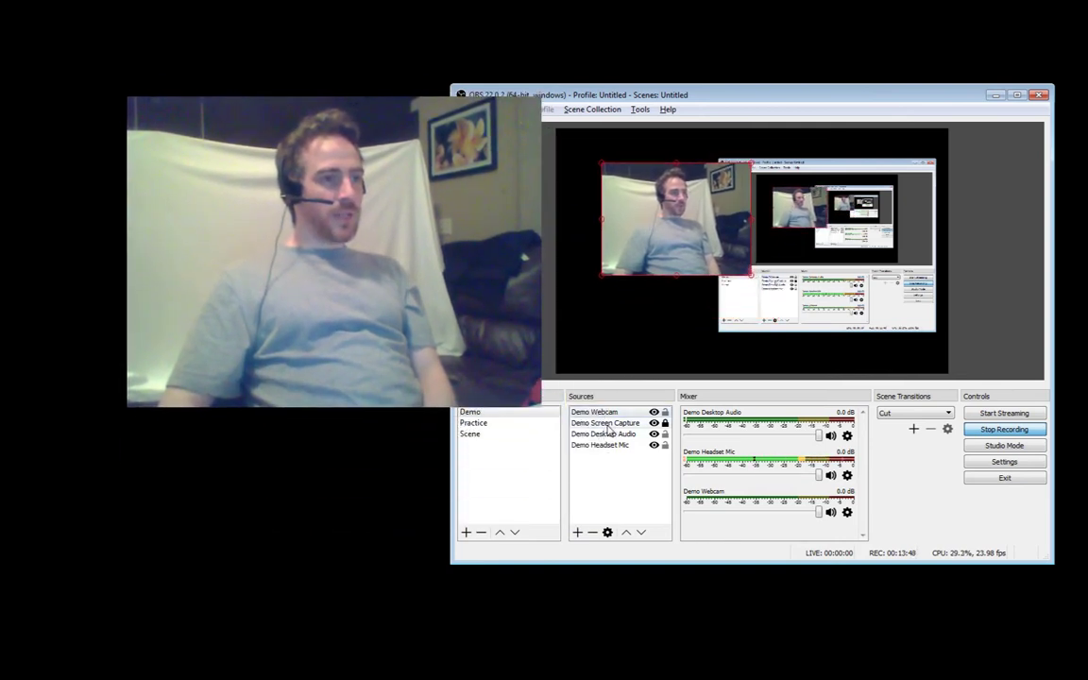
Unlock the Demo Screen Capture source, try moving it on the preview canvas, and lock it again.
left_click(609, 425)
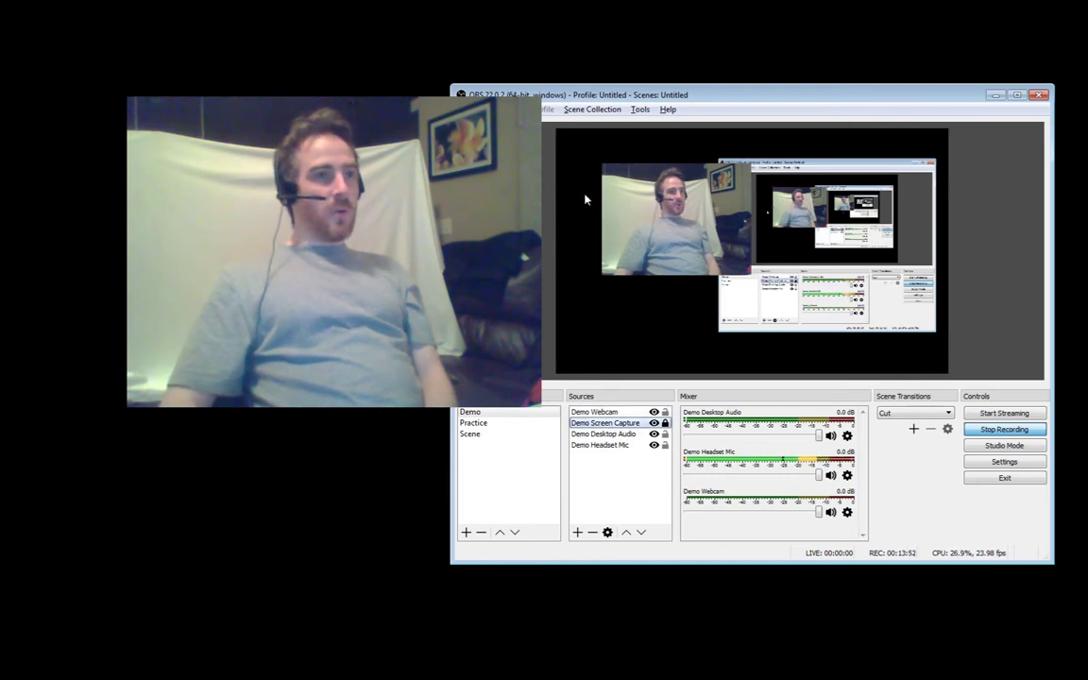
left_click(665, 424)
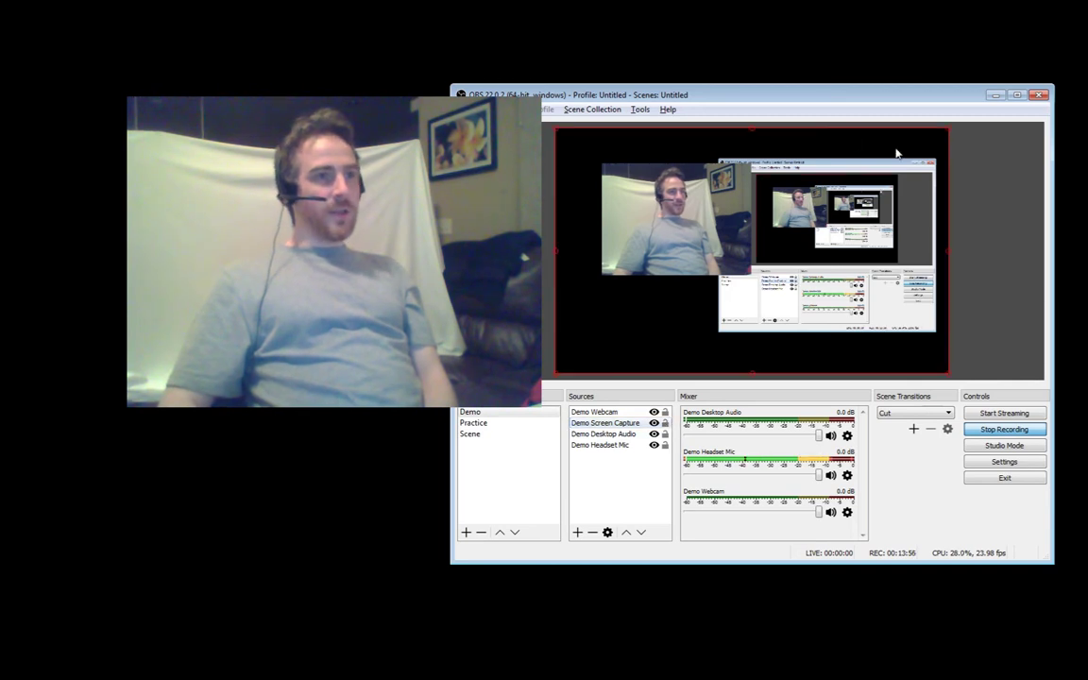
mouse_move(852, 162)
left_mouse_down()
mouse_move(736, 164)
mouse_move(791, 273)
mouse_move(858, 281)
mouse_move(913, 168)
mouse_move(855, 158)
left_mouse_up()
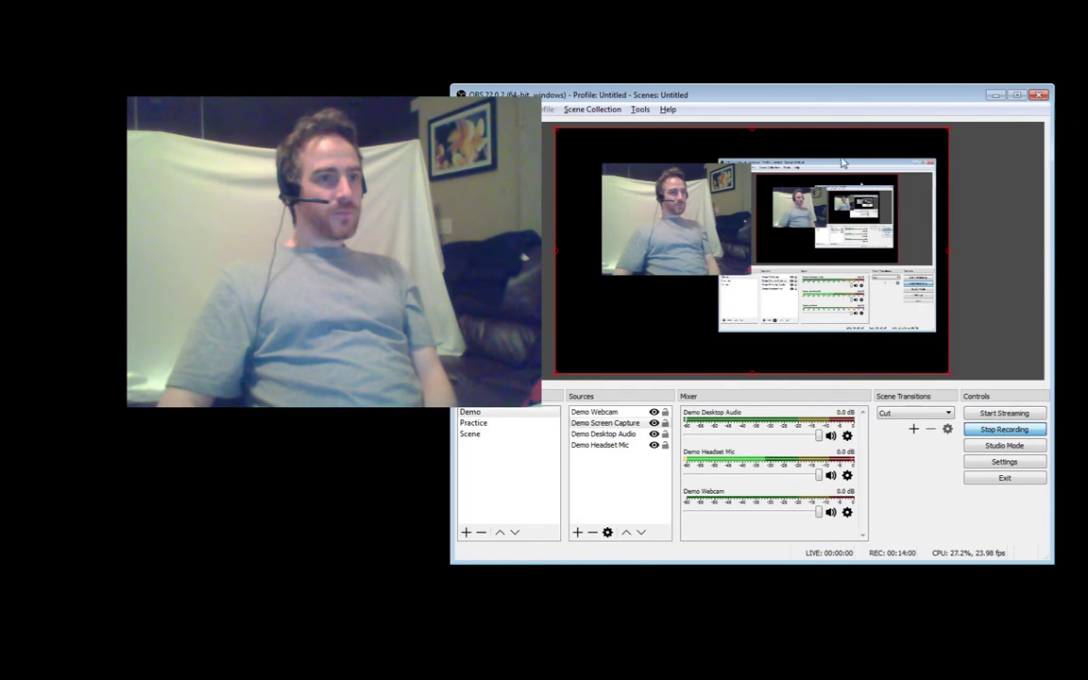
left_click(666, 423)
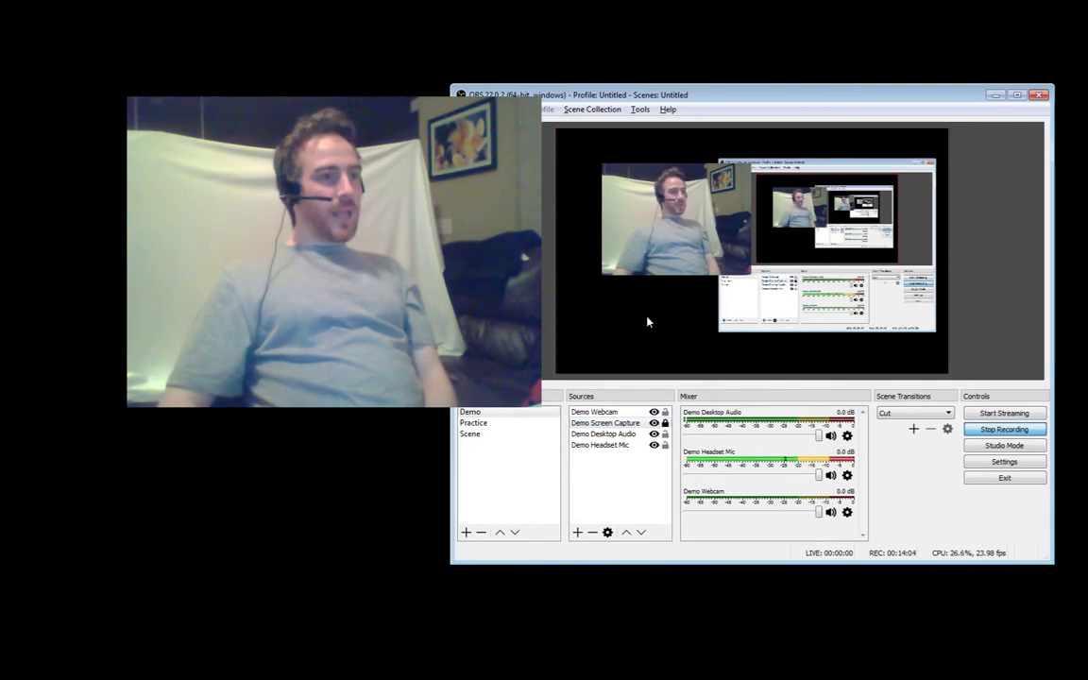
Place the Demo Webcam picture in the canvas's lower-right corner and shrink it to about half its size.
left_click(647, 272)
left_click_drag(646, 272, 885, 300)
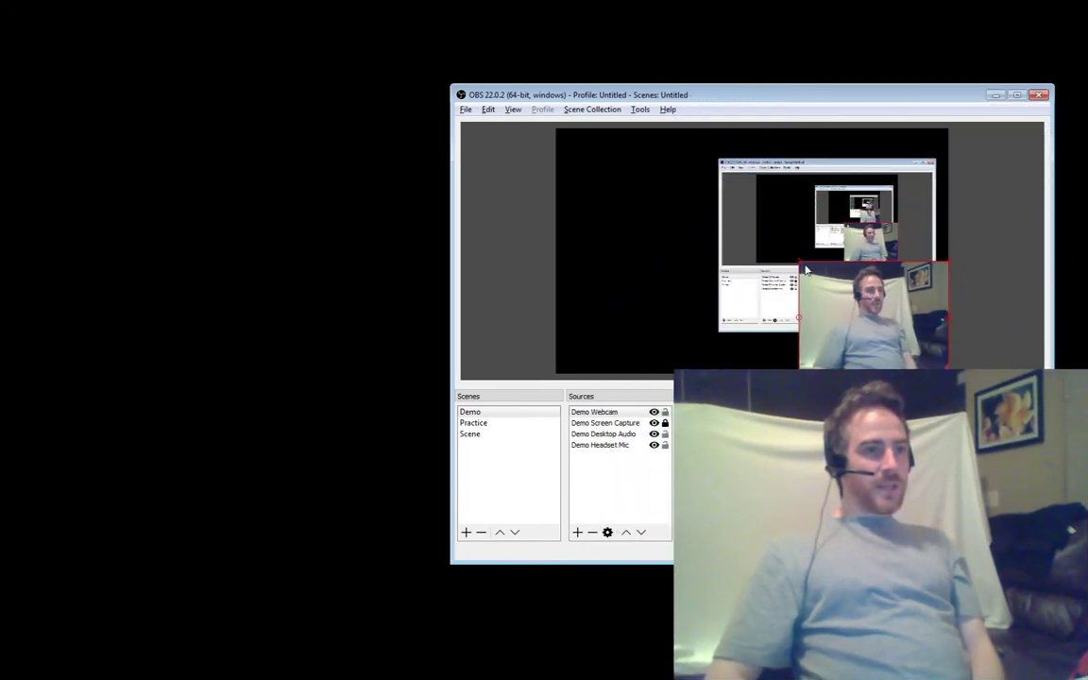
left_click_drag(800, 265, 877, 326)
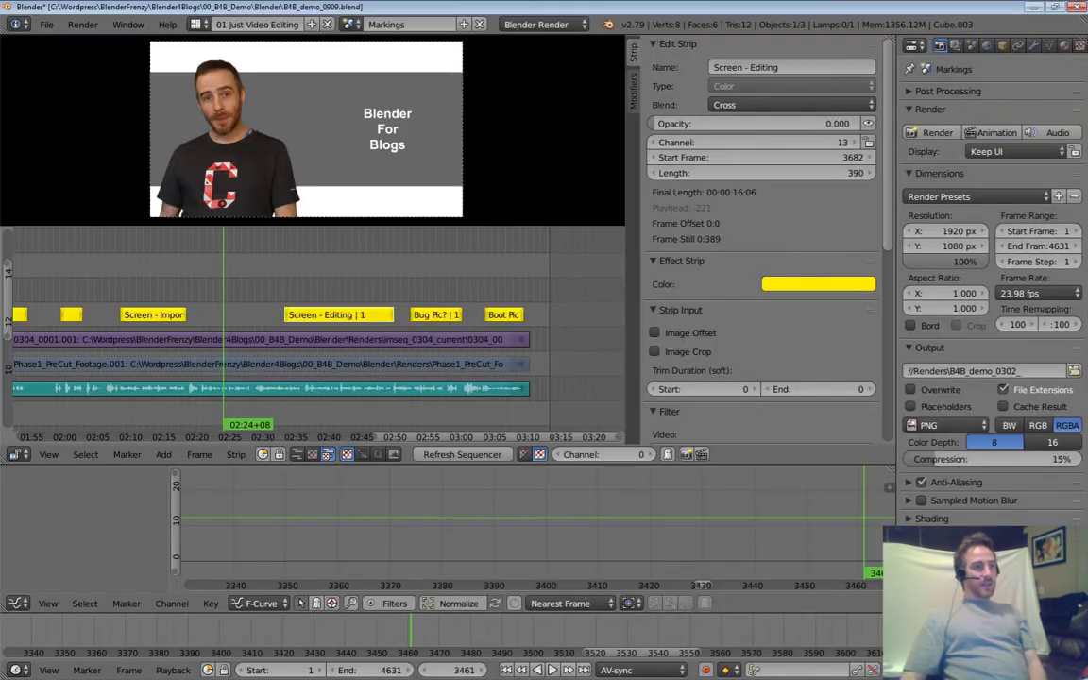
Switch to OBS Studio and move its window away from the right side of the screen to fully show the Demo scene.
key("alt+Tab")
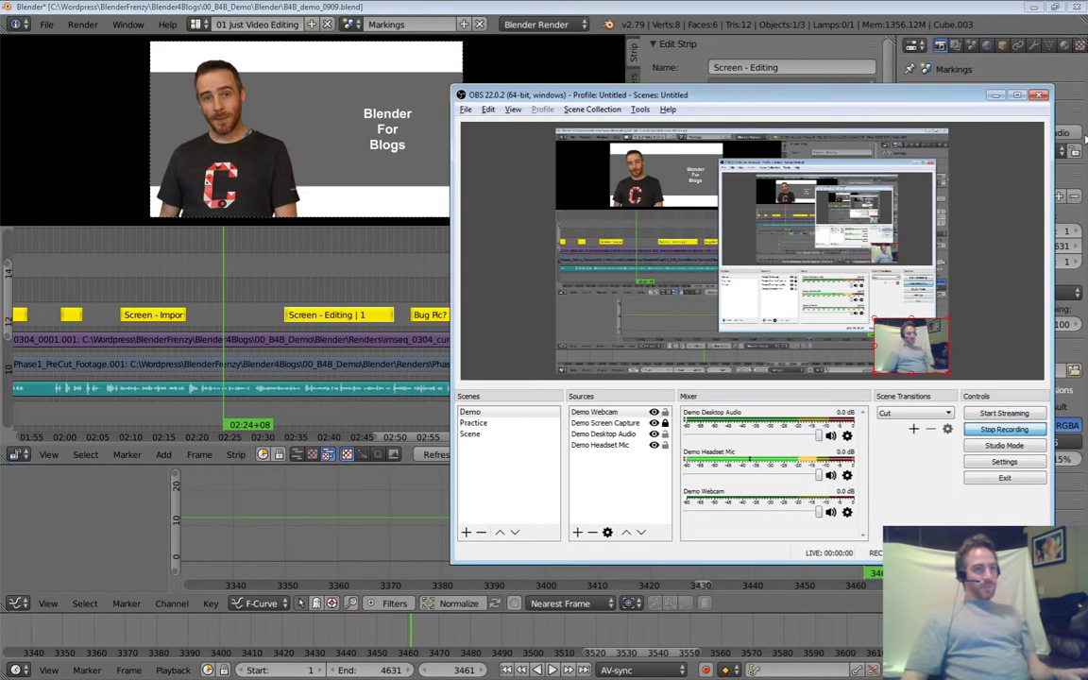
left_click_drag(949, 108, 671, 104)
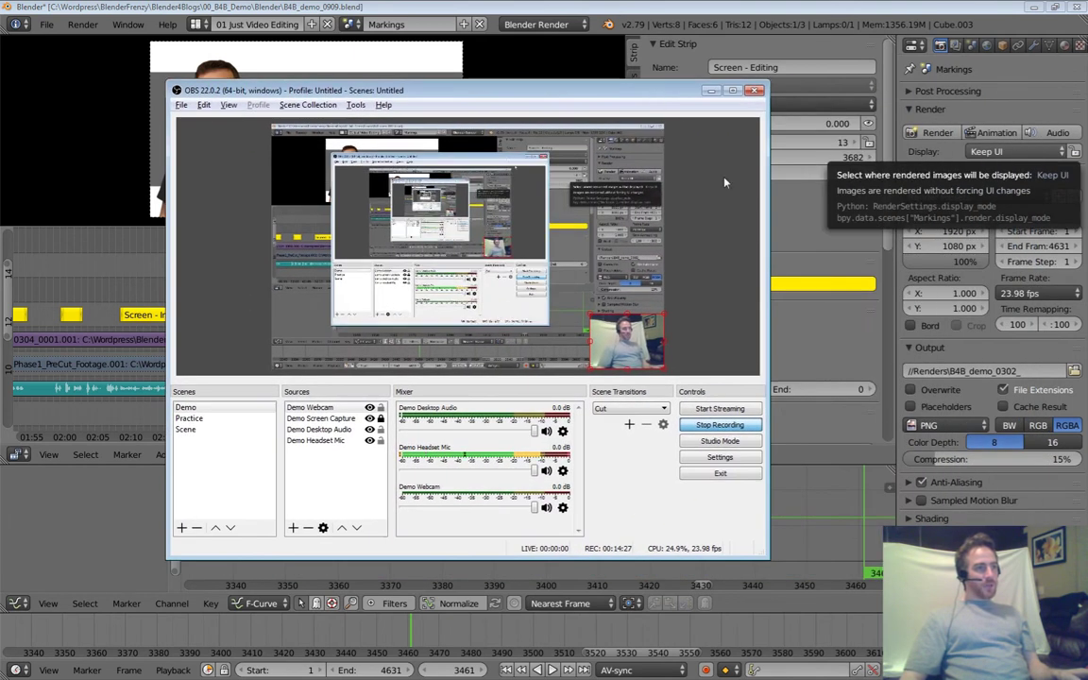
mouse_move(638, 357)
left_mouse_down()
mouse_move(620, 315)
mouse_move(571, 296)
mouse_move(598, 291)
mouse_move(620, 349)
mouse_move(637, 357)
left_mouse_up()
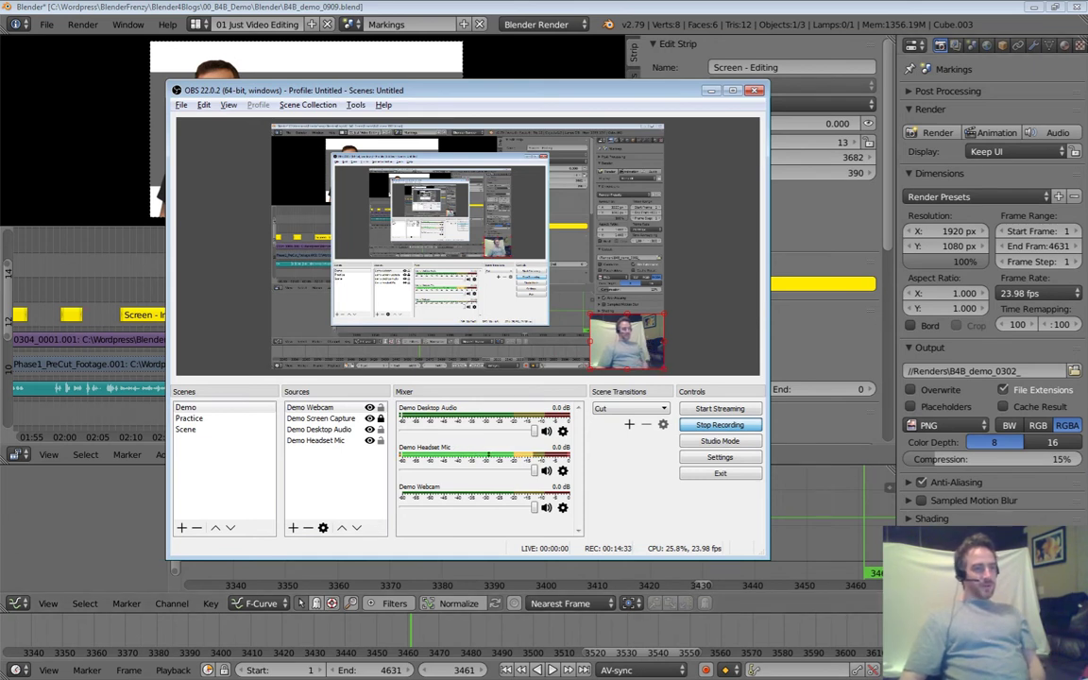
mouse_move(619, 330)
left_mouse_down()
mouse_move(567, 311)
mouse_move(628, 307)
mouse_move(625, 332)
left_mouse_up()
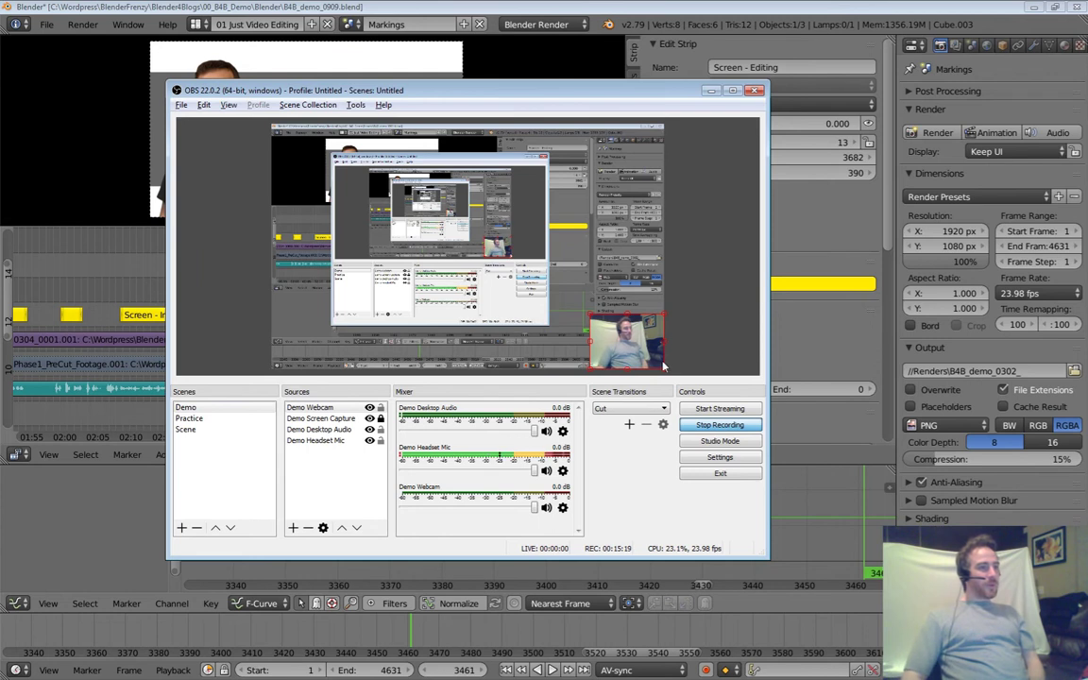
Move the Demo Webcam source below Demo Screen Capture in the source order, and return it above.
left_click(323, 419)
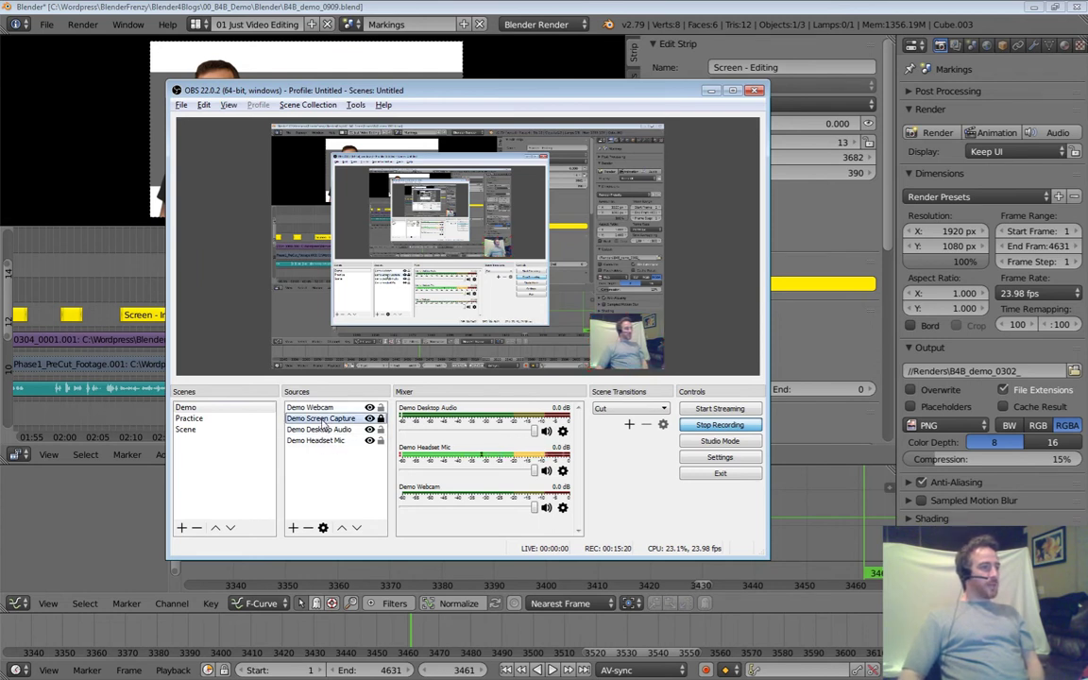
left_click(313, 410)
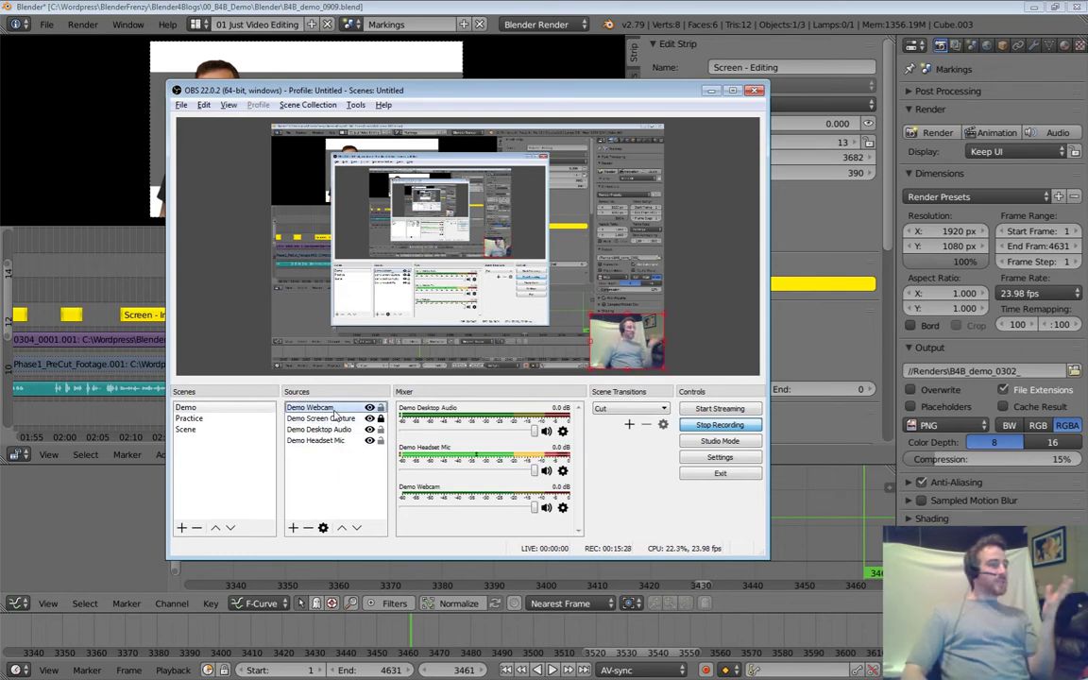
left_click(358, 532)
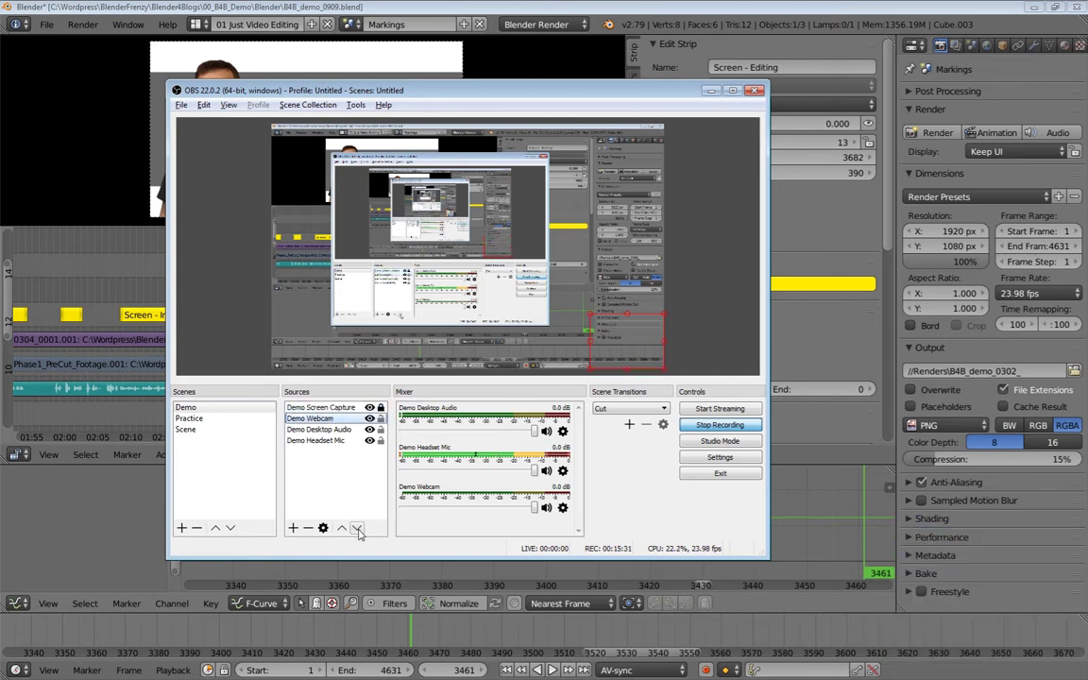
left_click(332, 408)
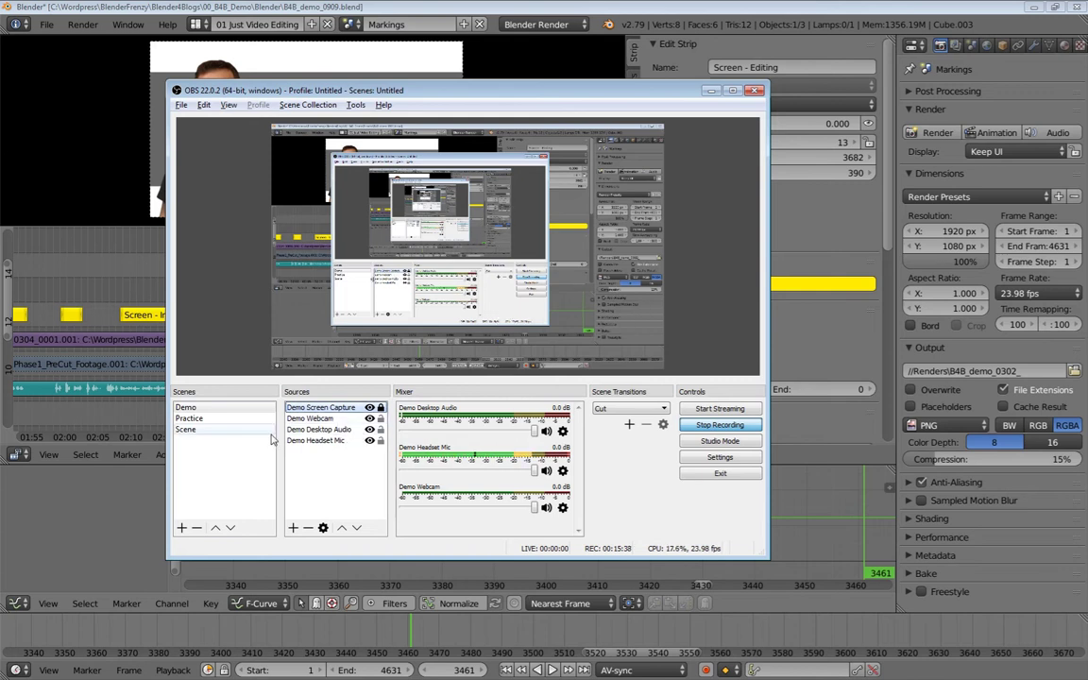
left_click(335, 421)
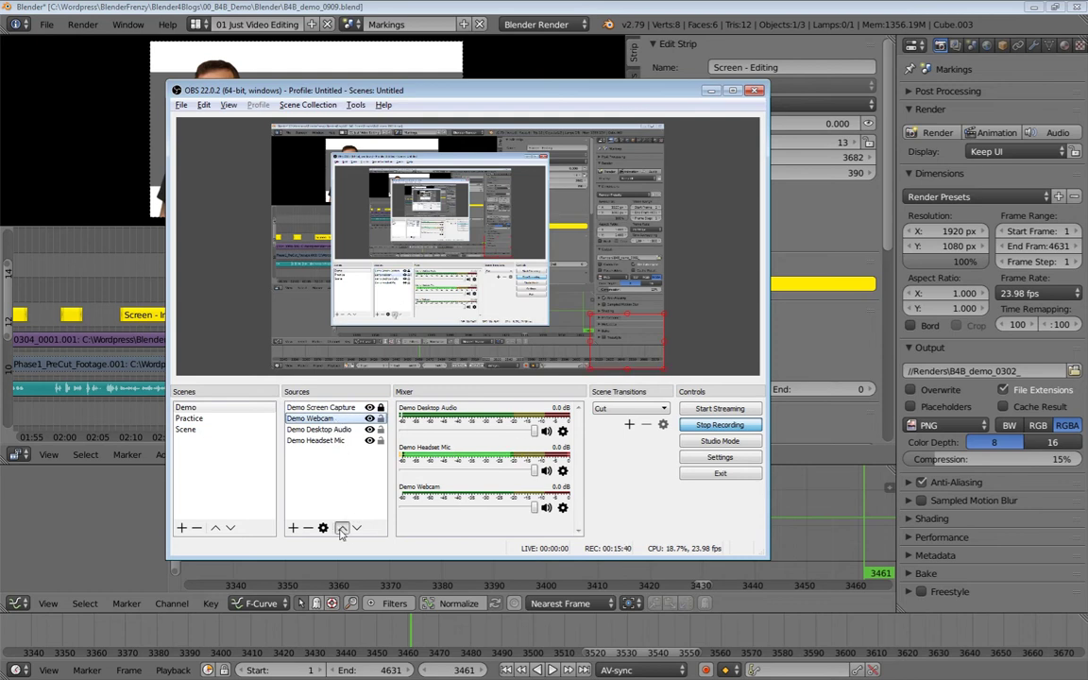
left_click(342, 528)
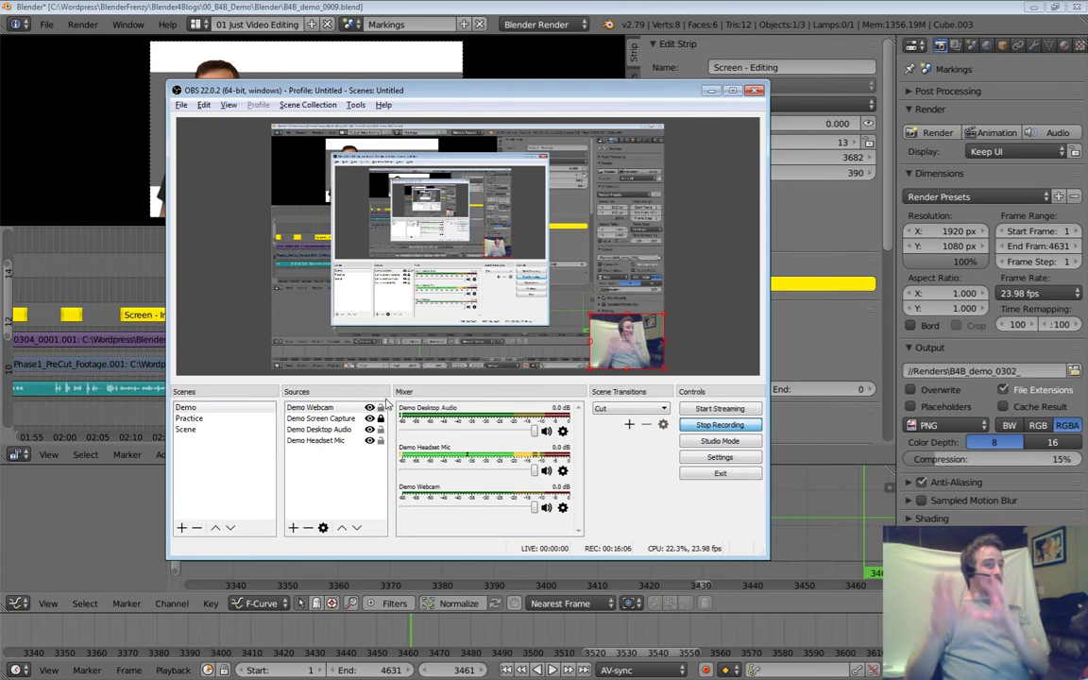
Deactivate the Integrated Camera in the Demo Webcam source's properties and accept the change.
left_click(331, 407)
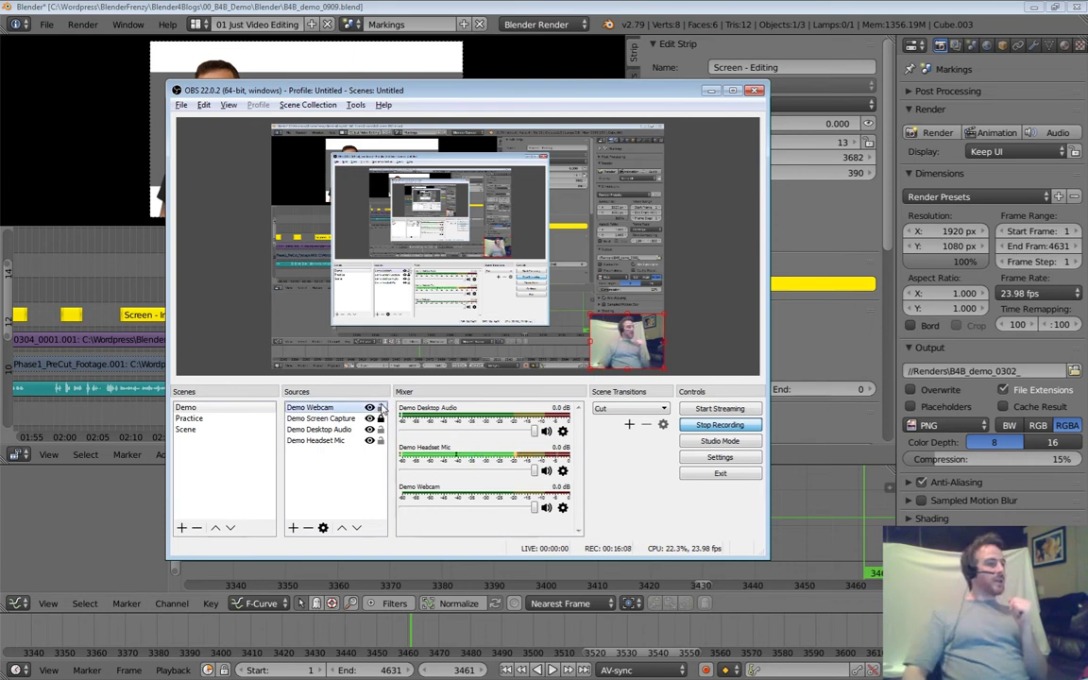
right_click(330, 407)
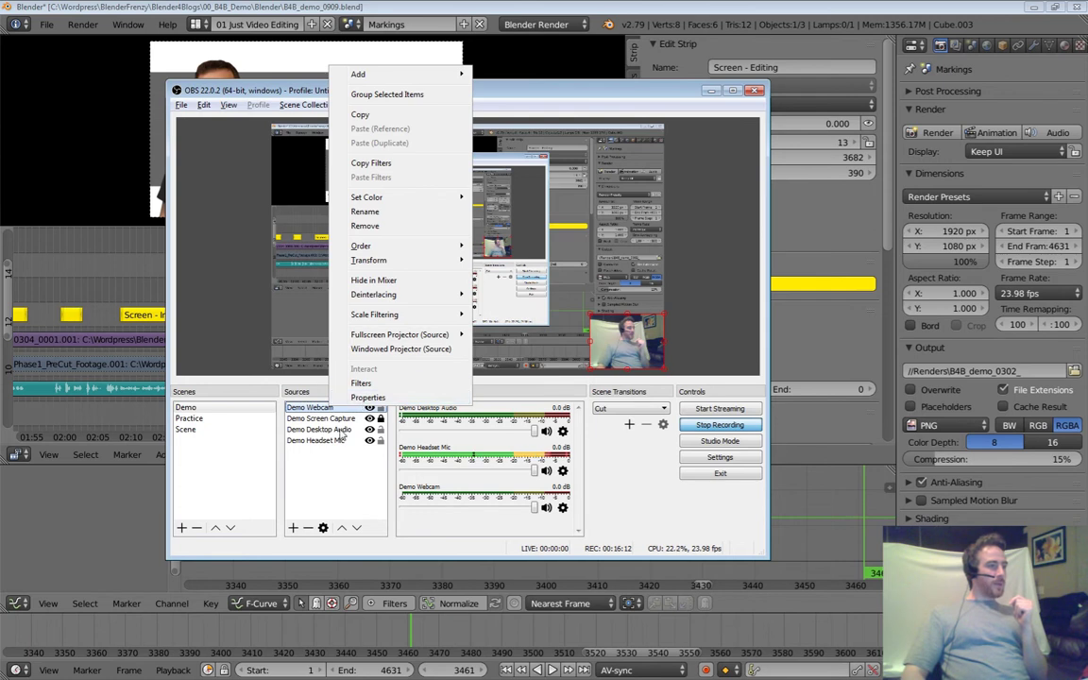
left_click(342, 482)
double_click(335, 407)
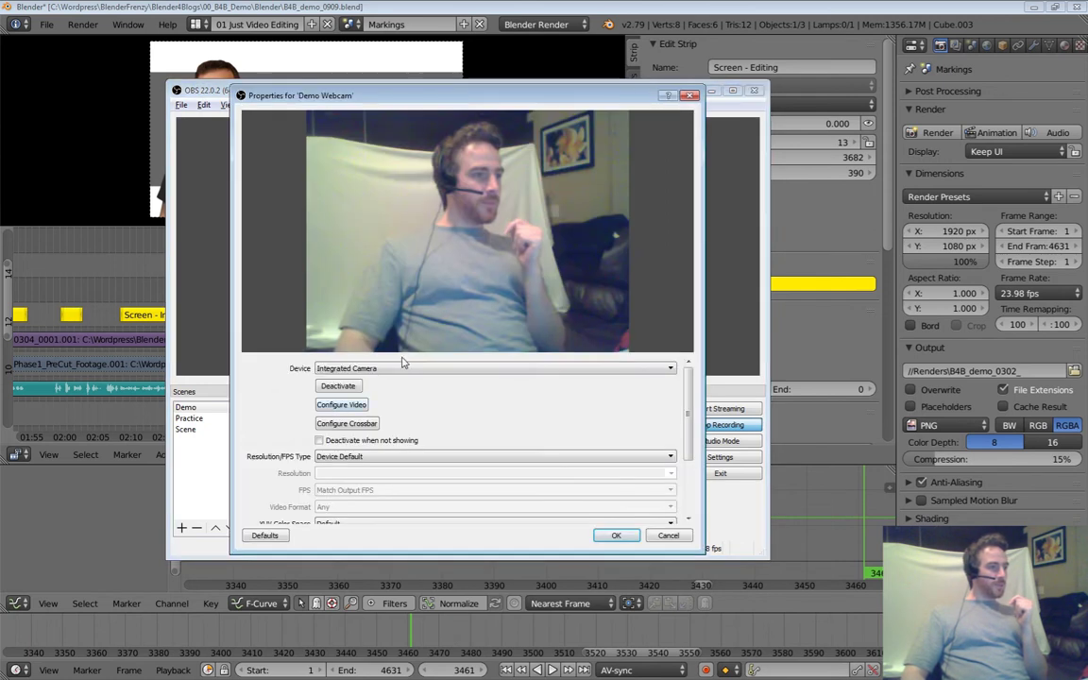
left_click(338, 387)
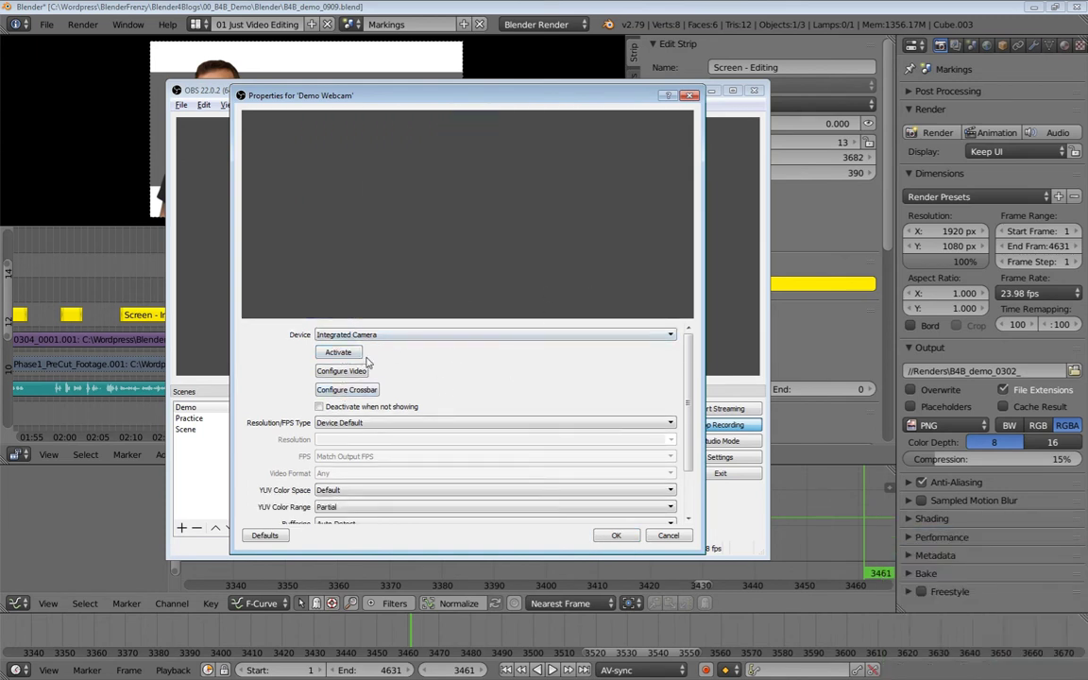
left_click(621, 538)
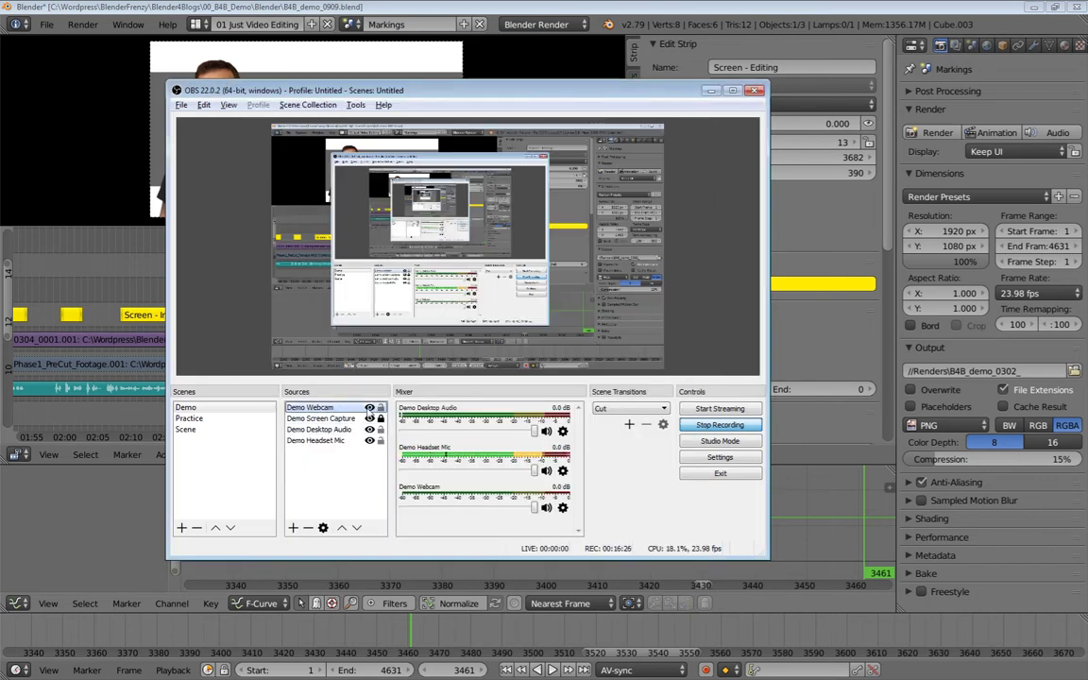
Toggle the Demo Webcam source's visibility off and on, and leave the source hidden.
left_click(369, 408)
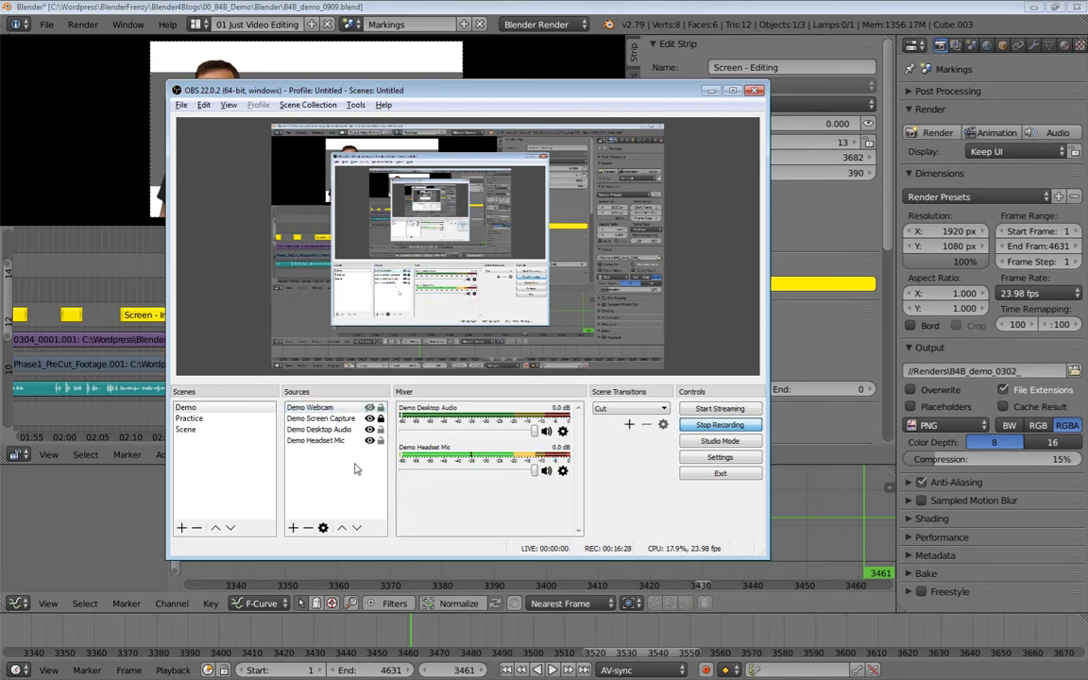
left_click(369, 408)
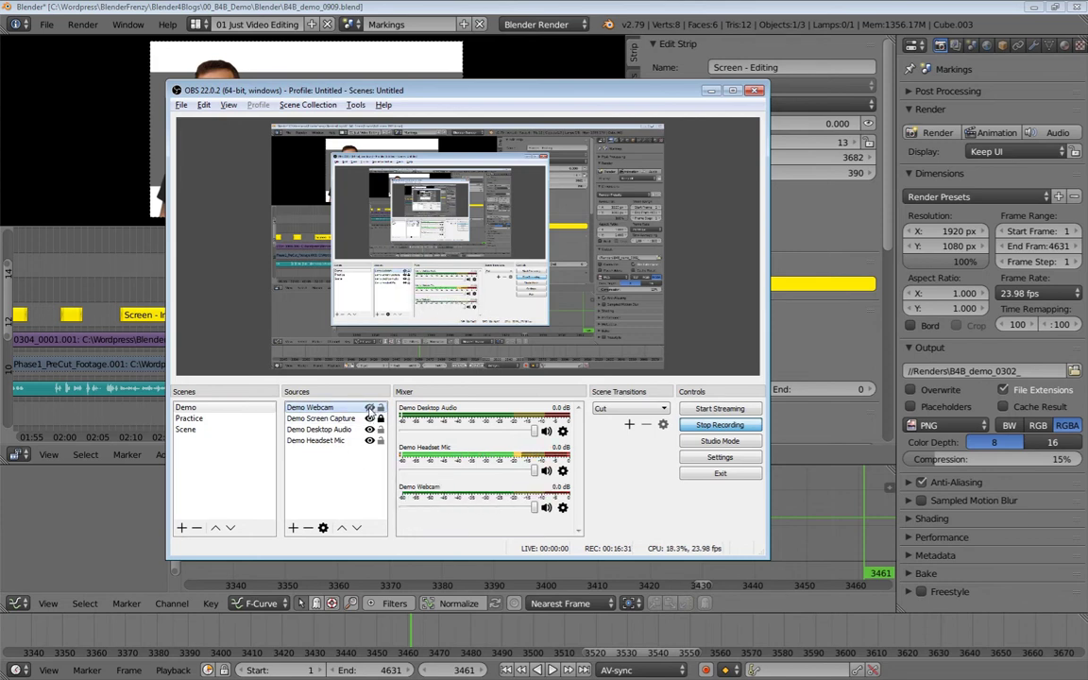
left_click(369, 408)
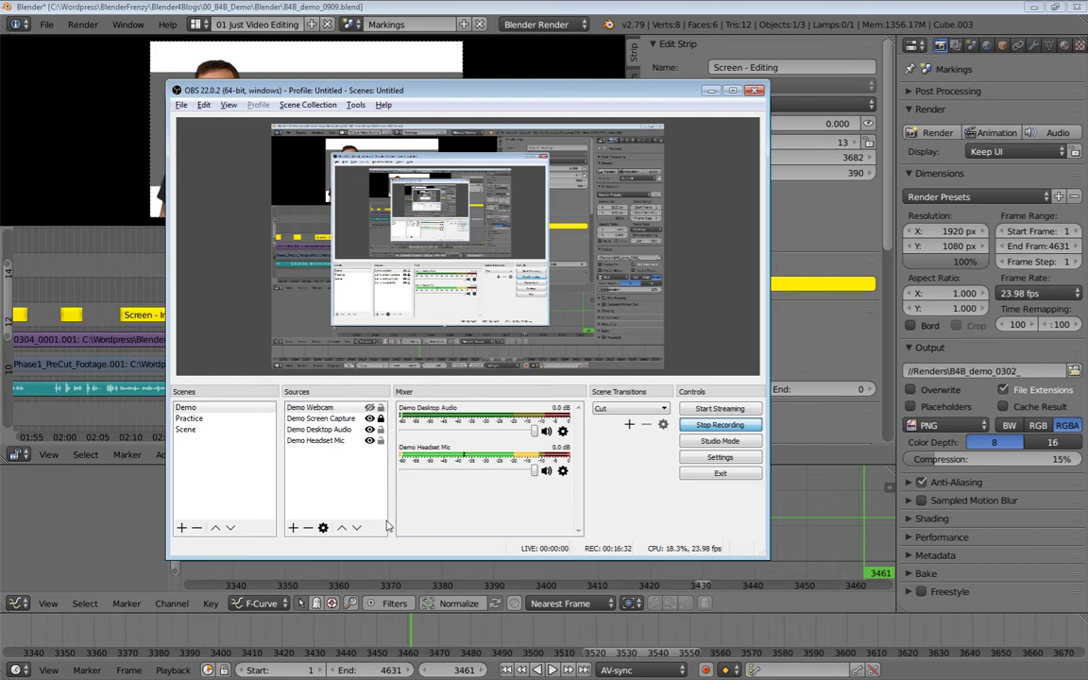
right_click(317, 409)
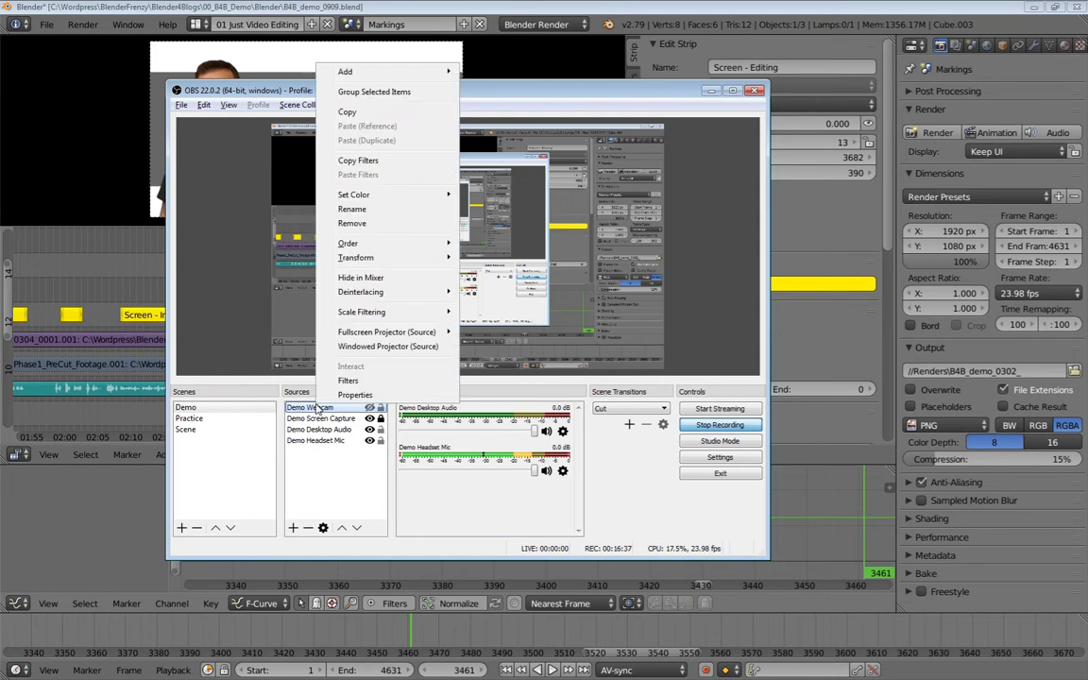
mouse_move(401, 195)
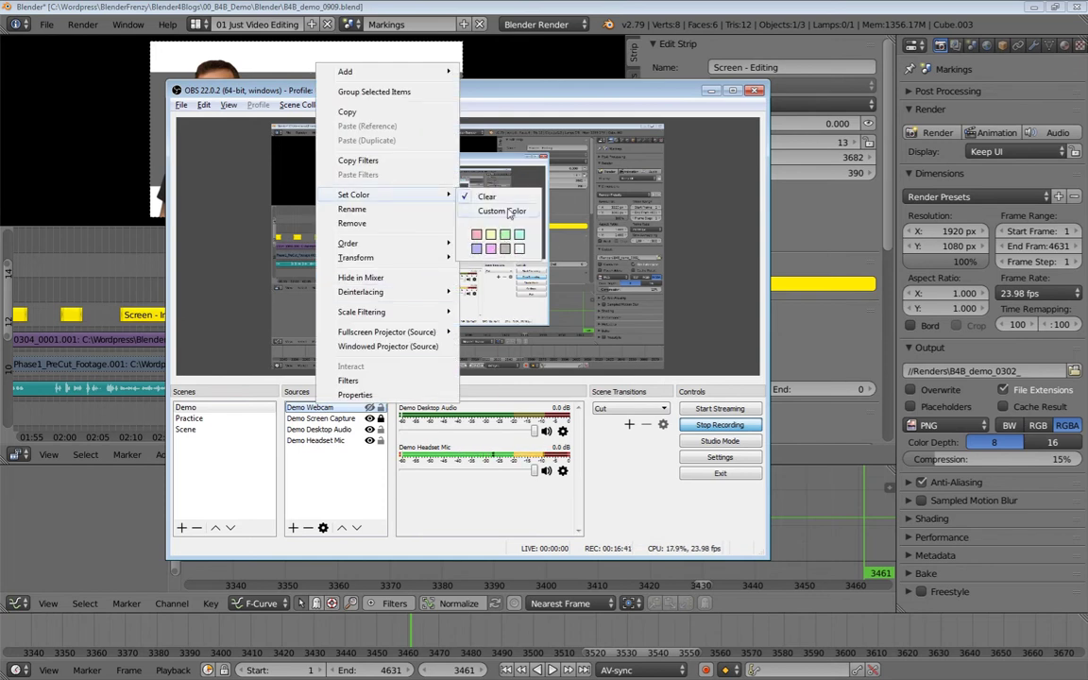
left_click(509, 211)
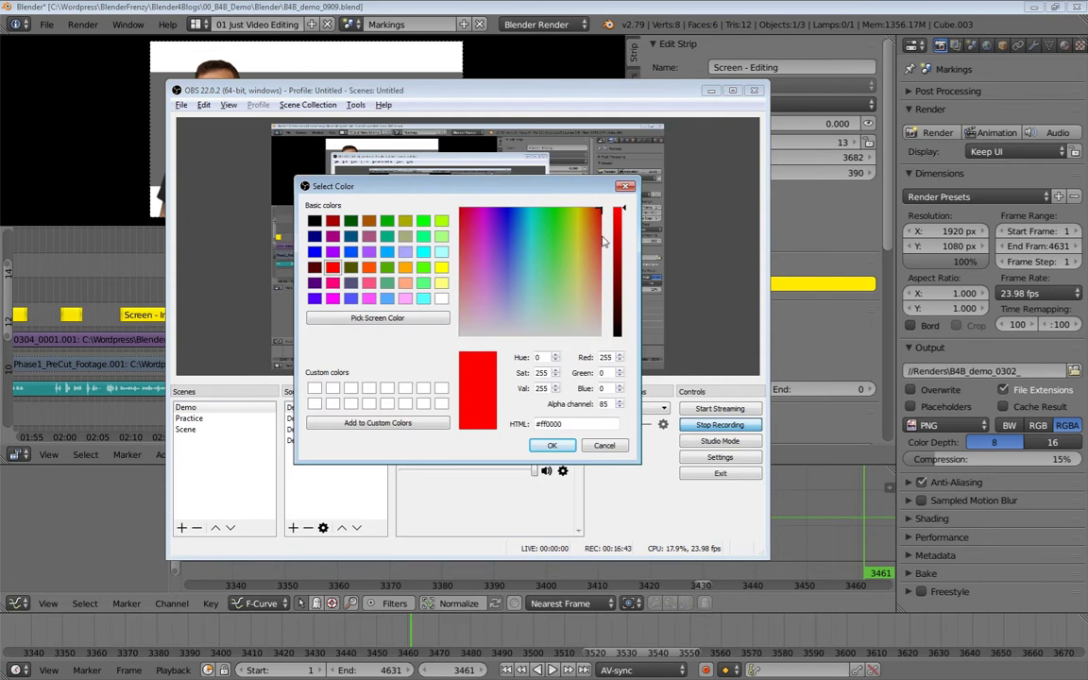
left_click(626, 190)
Colour-code the Demo Webcam source green and the Demo Screen Capture source grey using the preset colours.
right_click(334, 408)
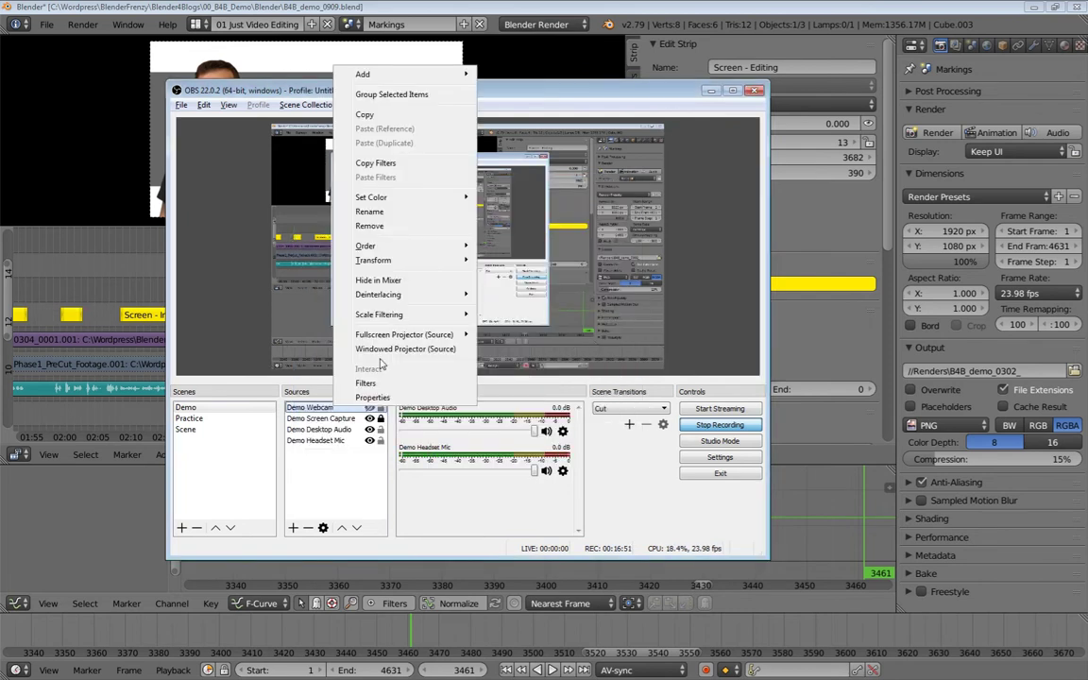
mouse_move(402, 195)
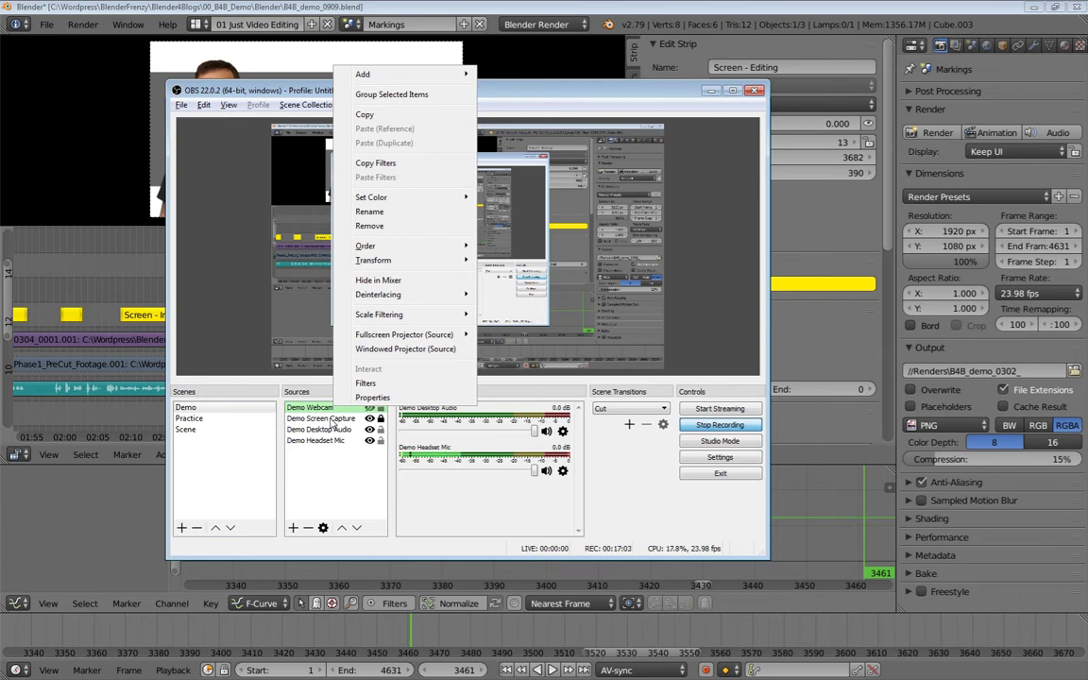
left_click(332, 422)
right_click(332, 421)
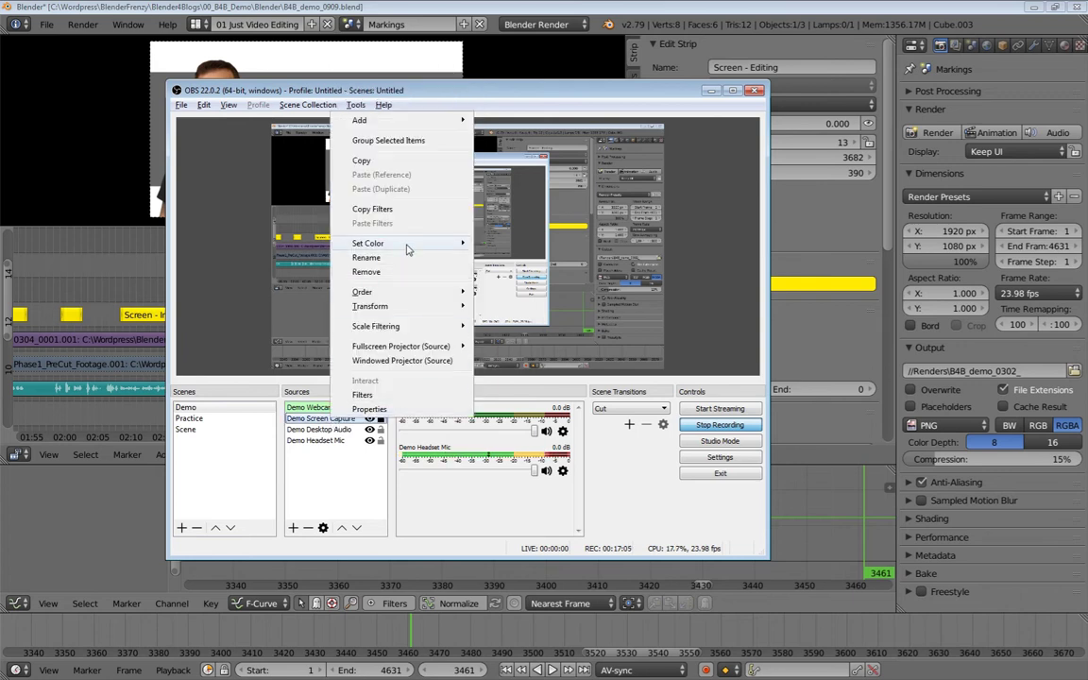
mouse_move(405, 245)
Colour-code the Demo Desktop Audio source yellow and the Demo Headset Mic source lavender-blue using the preset colours.
left_click(317, 429)
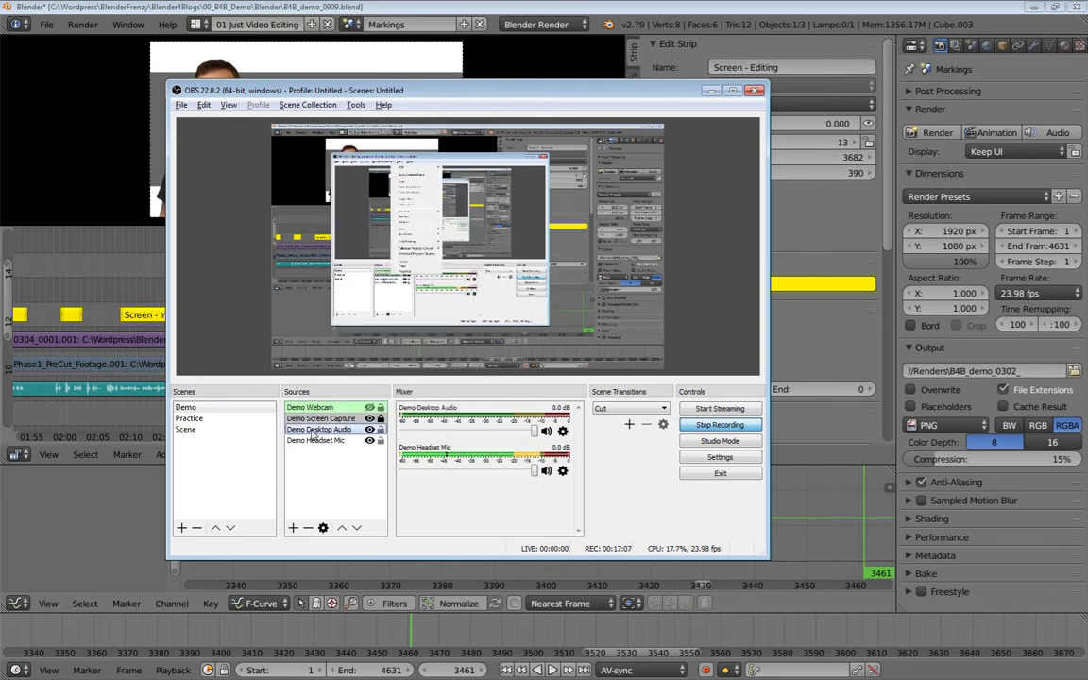
right_click(315, 430)
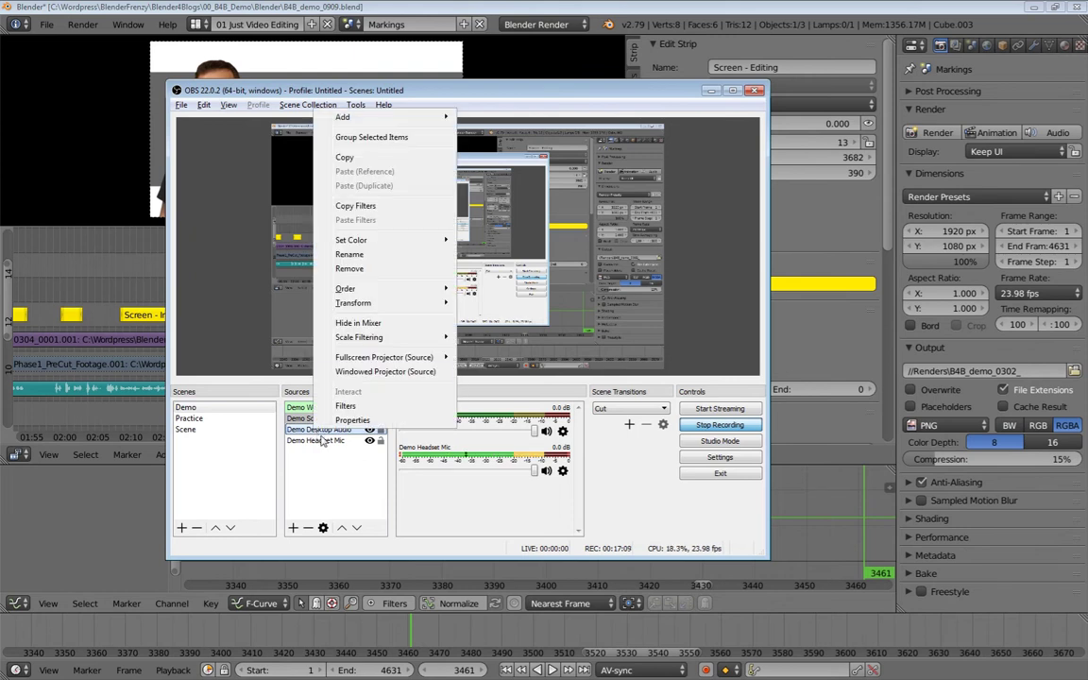
mouse_move(415, 241)
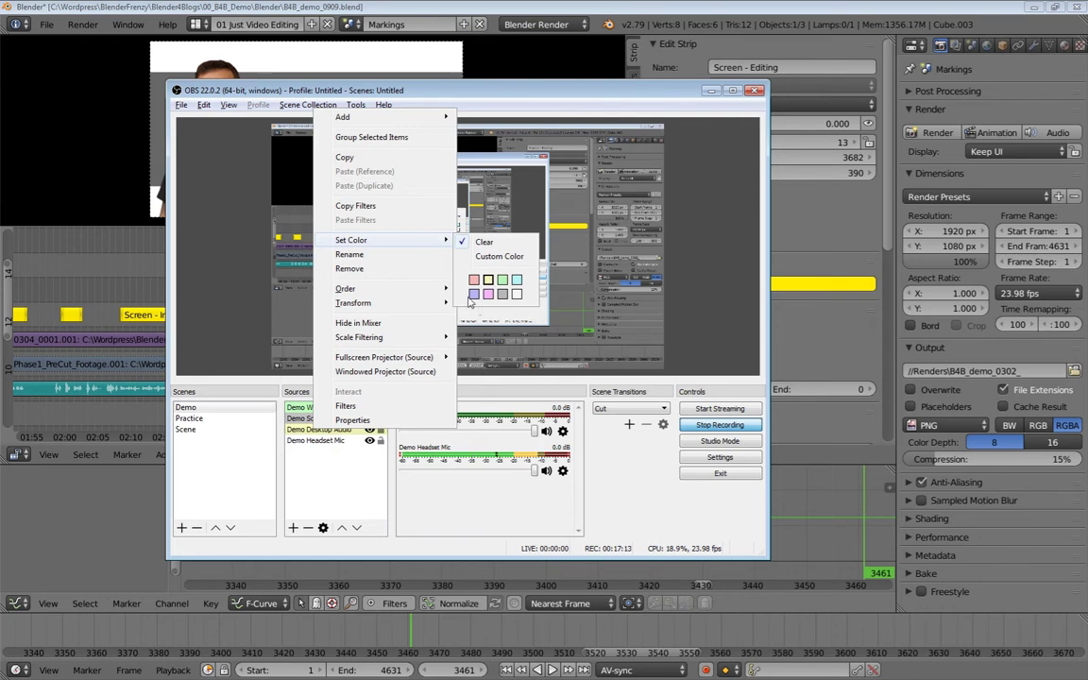
left_click(309, 441)
right_click(310, 440)
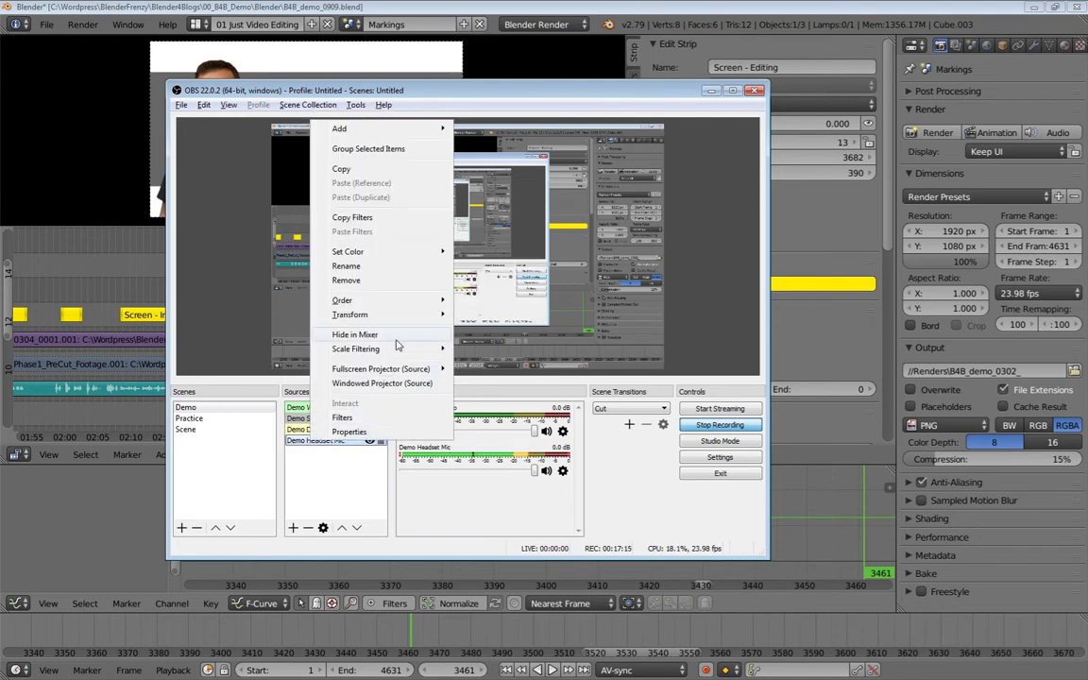
mouse_move(425, 249)
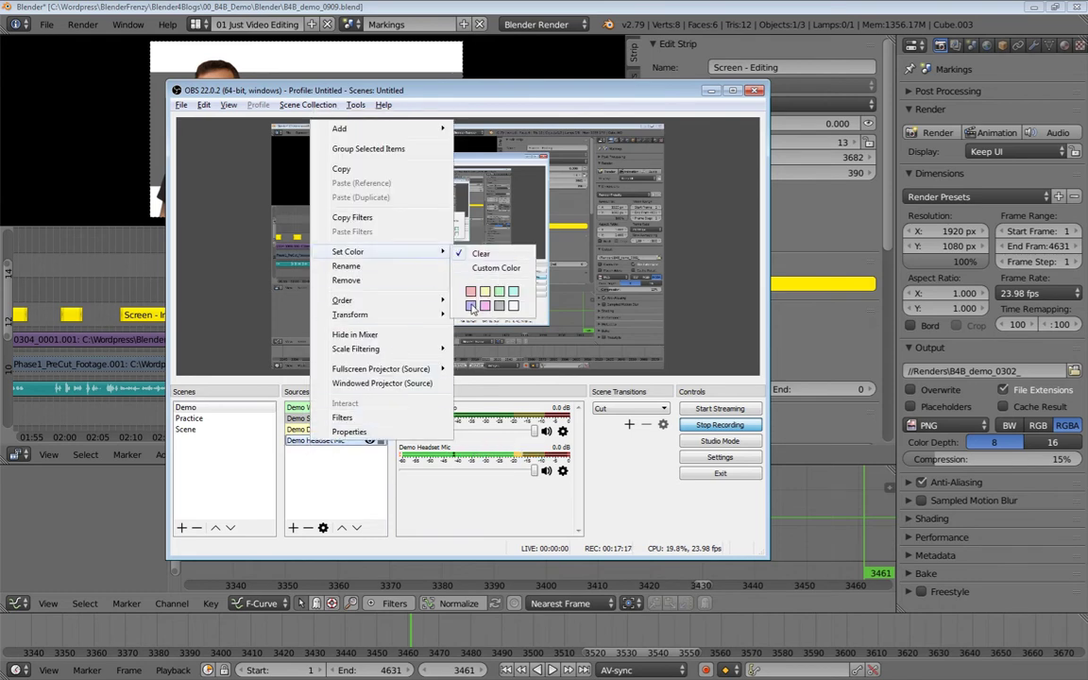
left_click(470, 305)
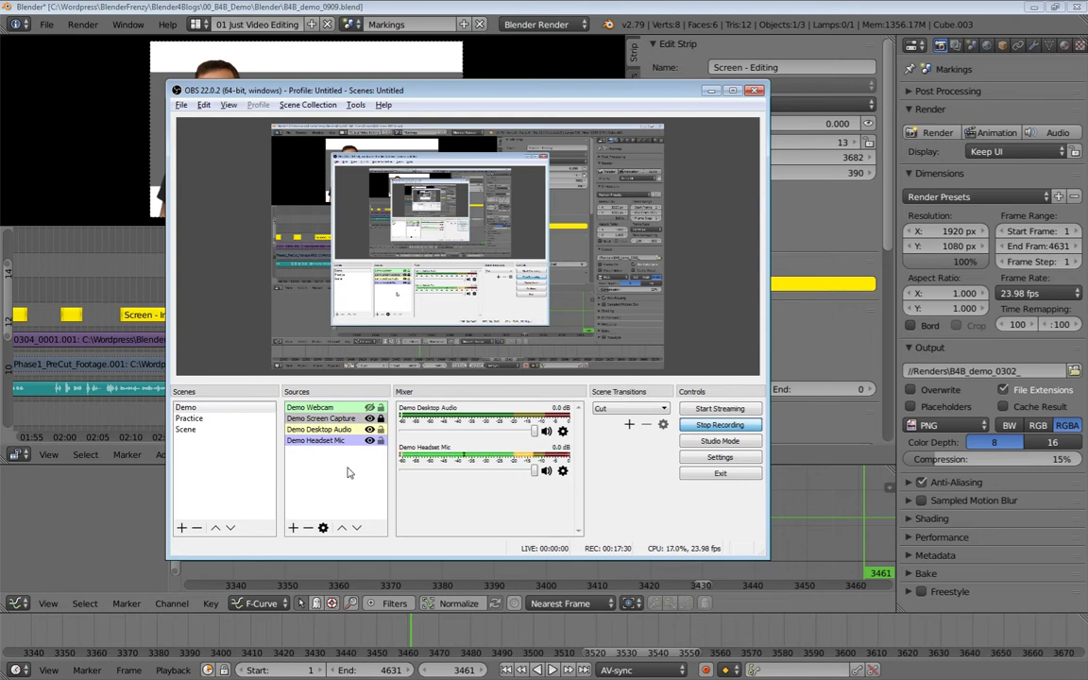
Open the program settings, minimise the Blender window behind them and look over the General options.
left_click(718, 458)
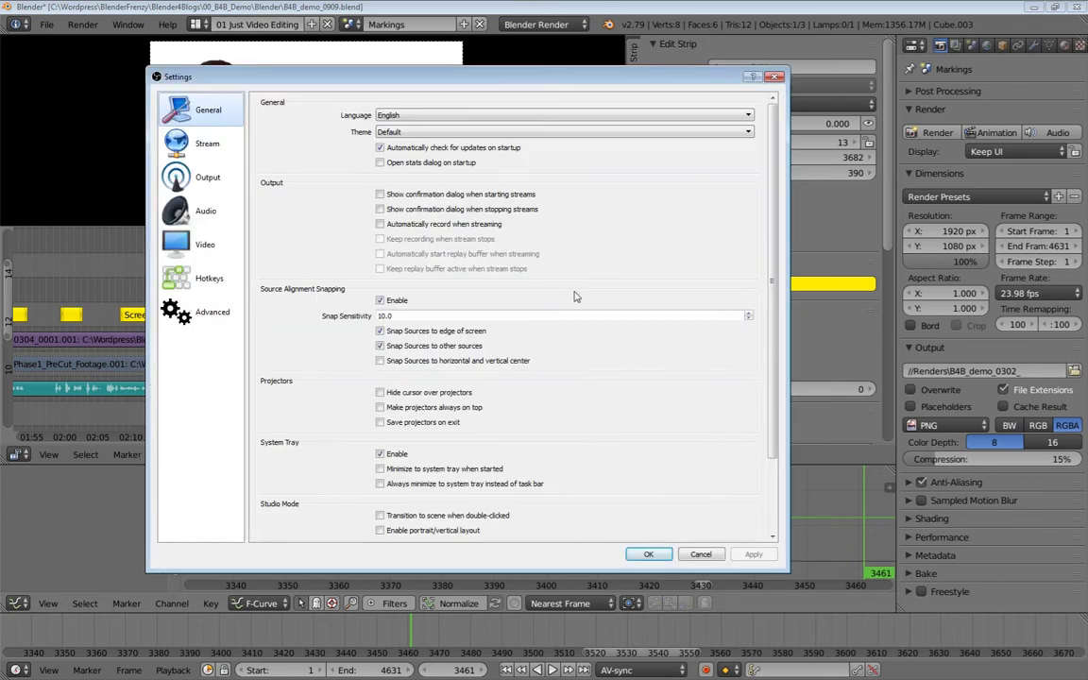
left_click_drag(475, 75, 514, 71)
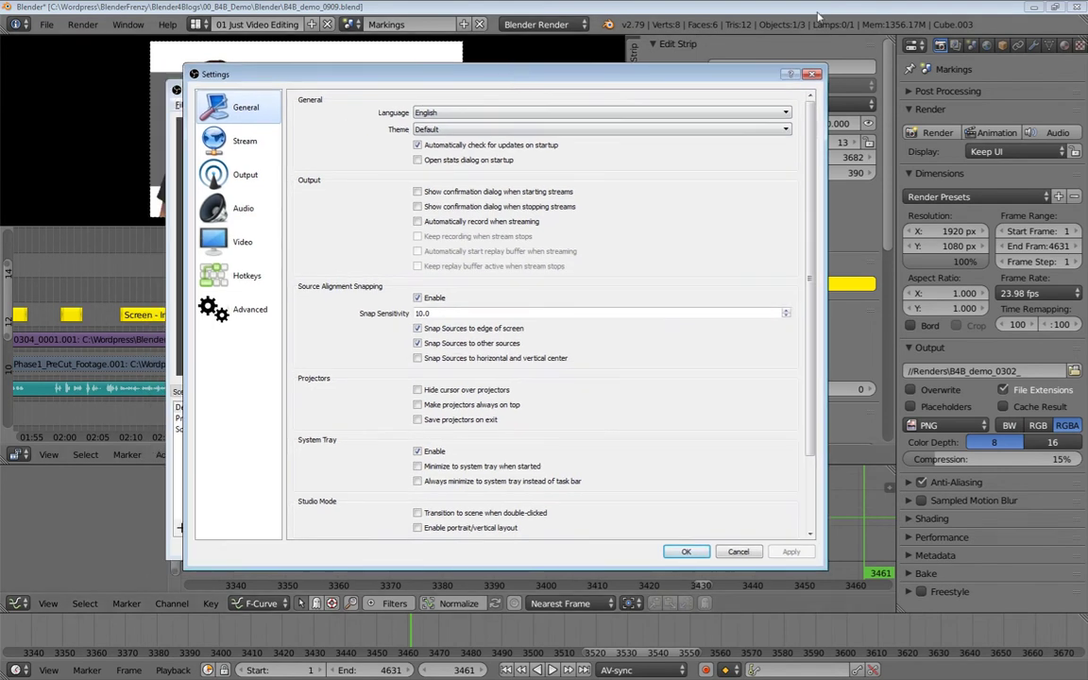
left_click(1060, 5)
left_click(1034, 7)
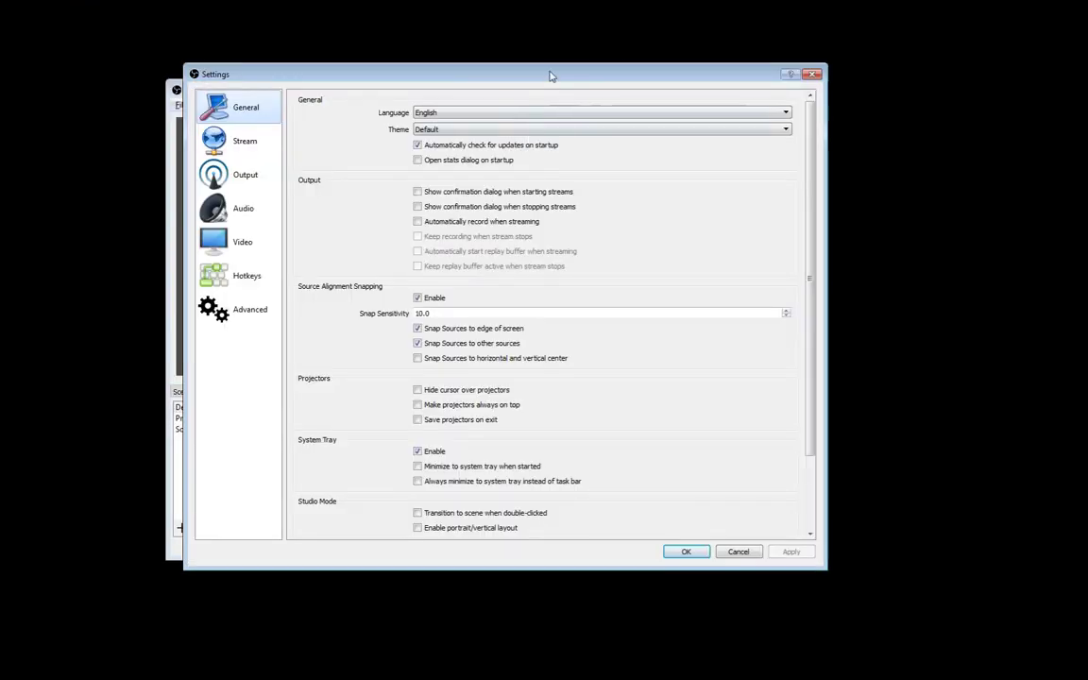
left_click_drag(551, 76, 515, 71)
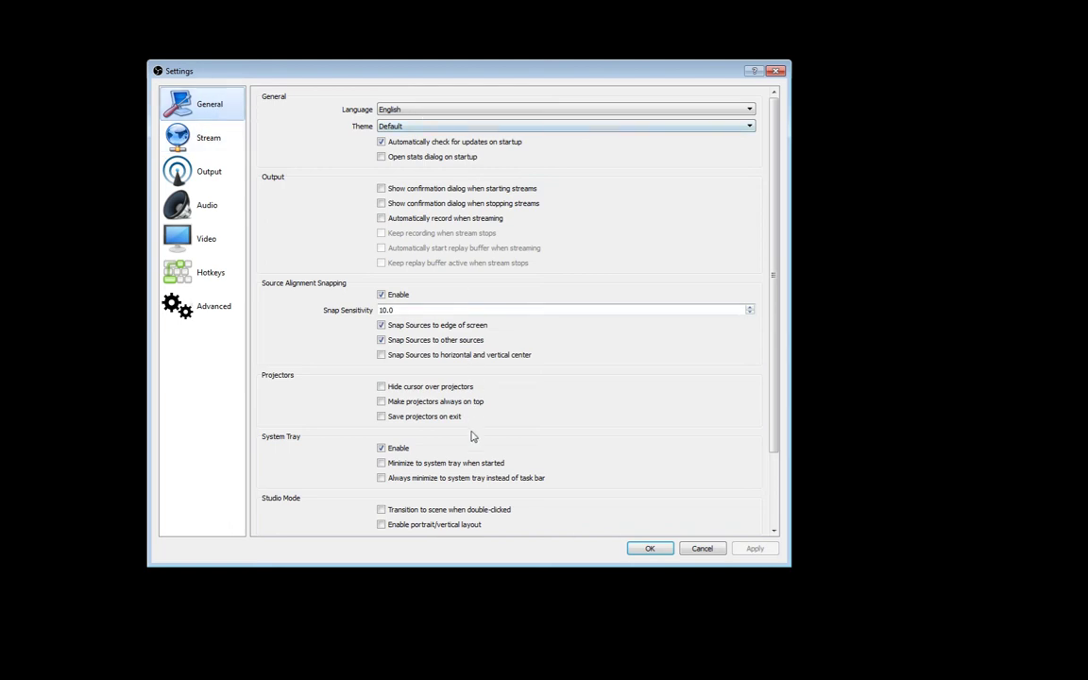
scroll(780, 118, "down", 5)
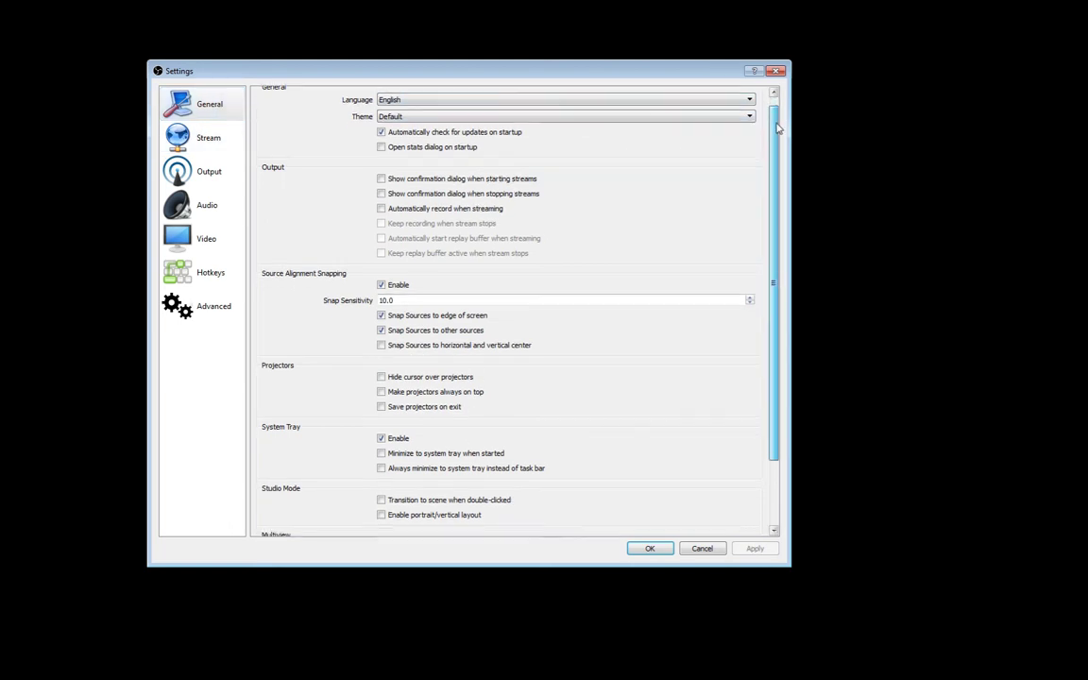
scroll(780, 118, "up", 5)
Try the Acri theme and move the settings dialog aside to reveal the main window's sources.
left_click(411, 125)
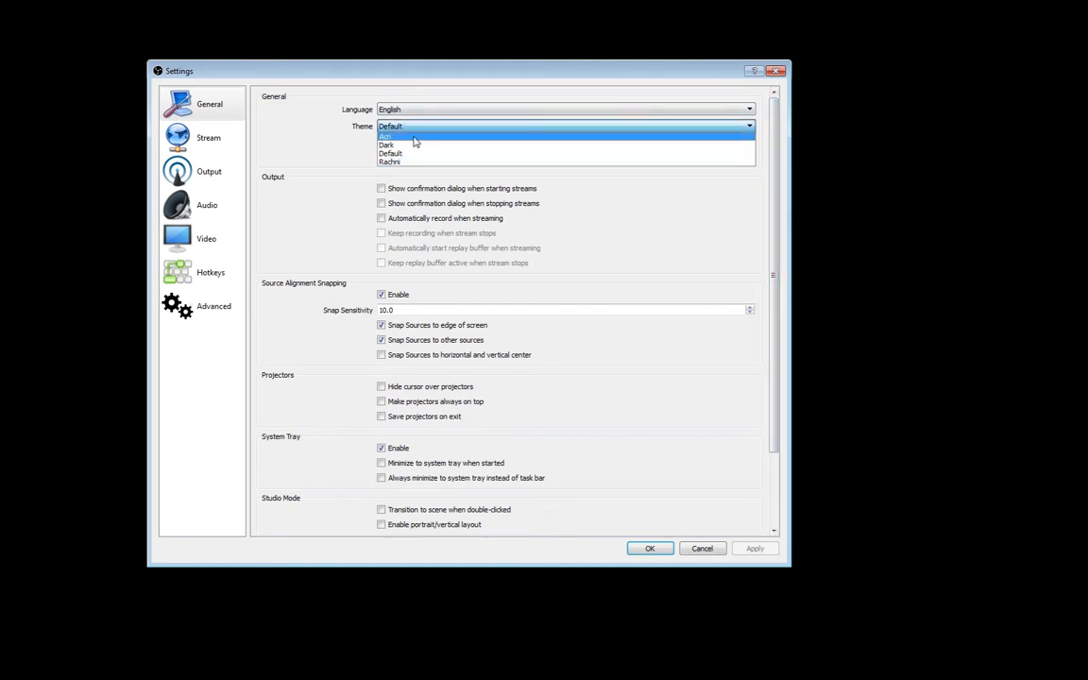
left_click(444, 137)
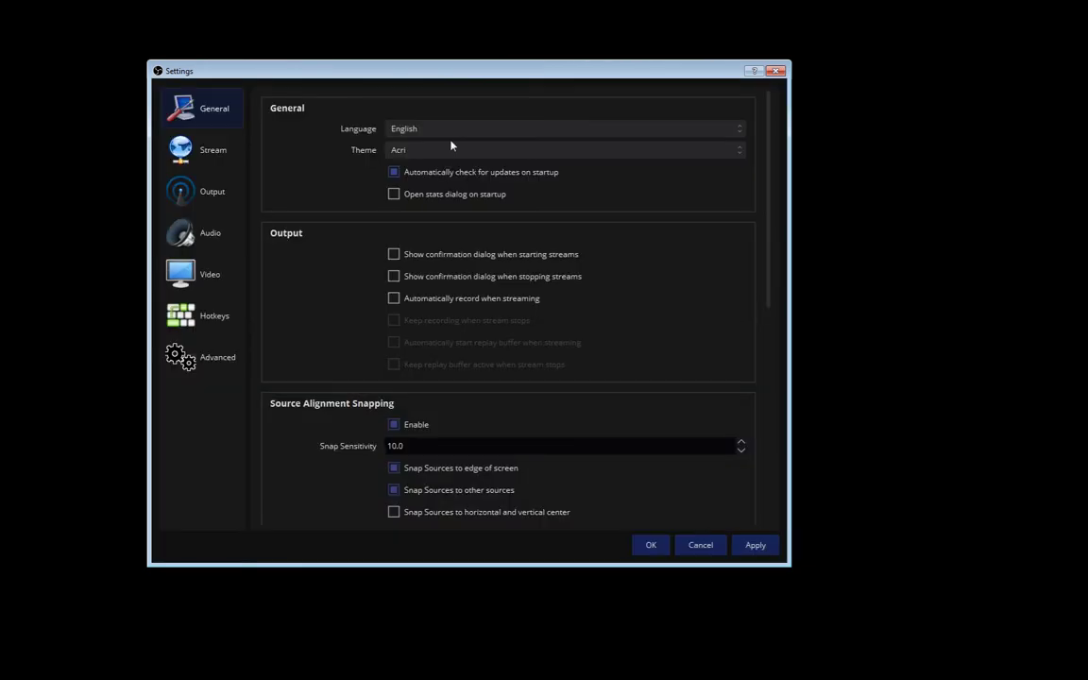
left_click_drag(456, 73, 344, 72)
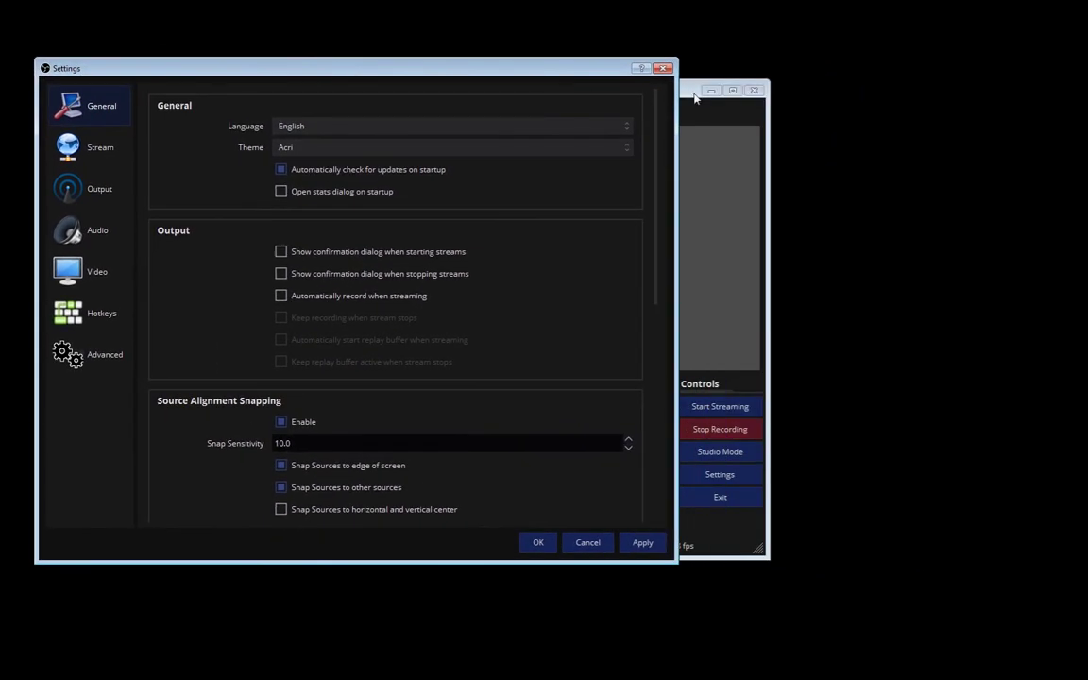
left_click_drag(600, 66, 1016, 85)
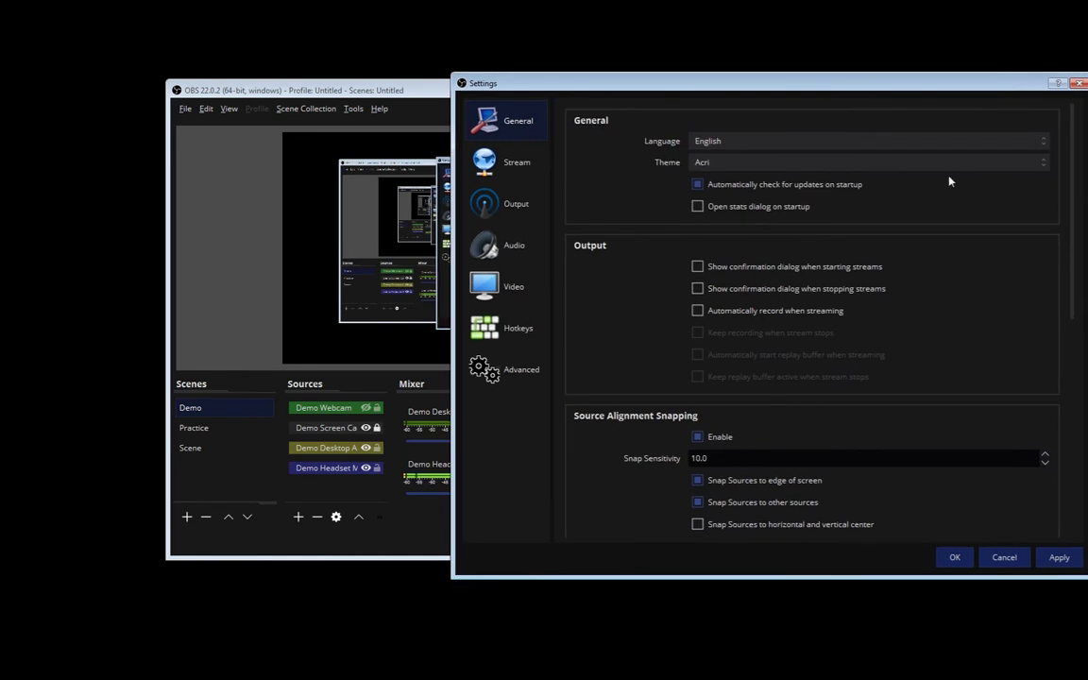
Try the Dark theme and switch back to the Default theme.
left_click(711, 165)
left_click(726, 190)
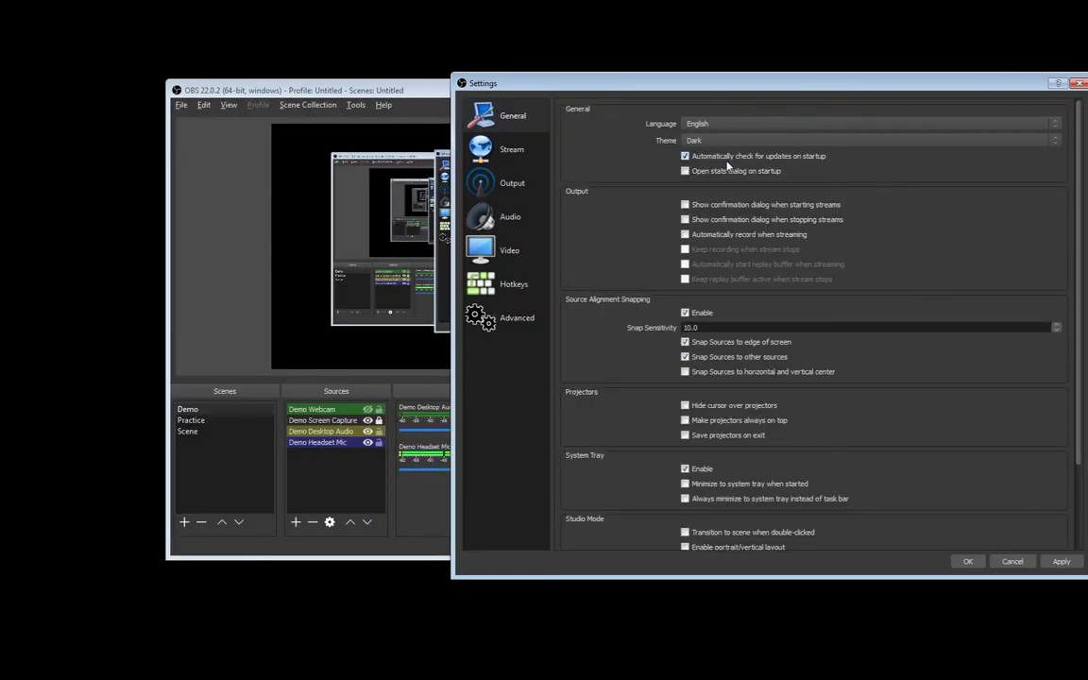
left_click(718, 139)
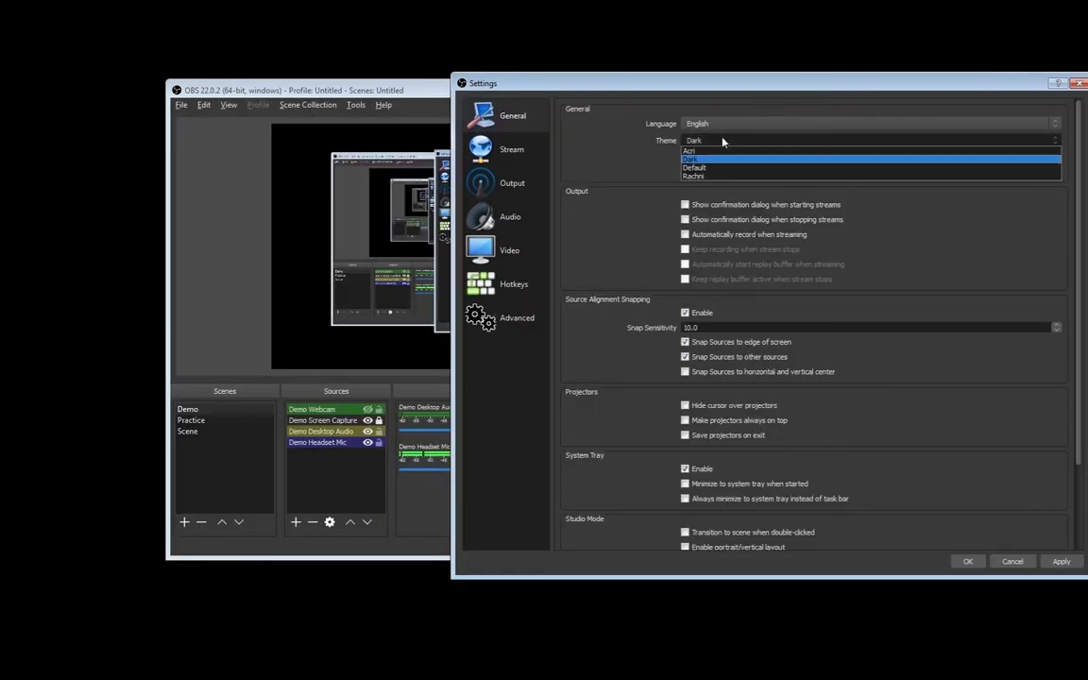
left_click(719, 166)
Set the interface theme to Rachni and apply it.
left_click(723, 139)
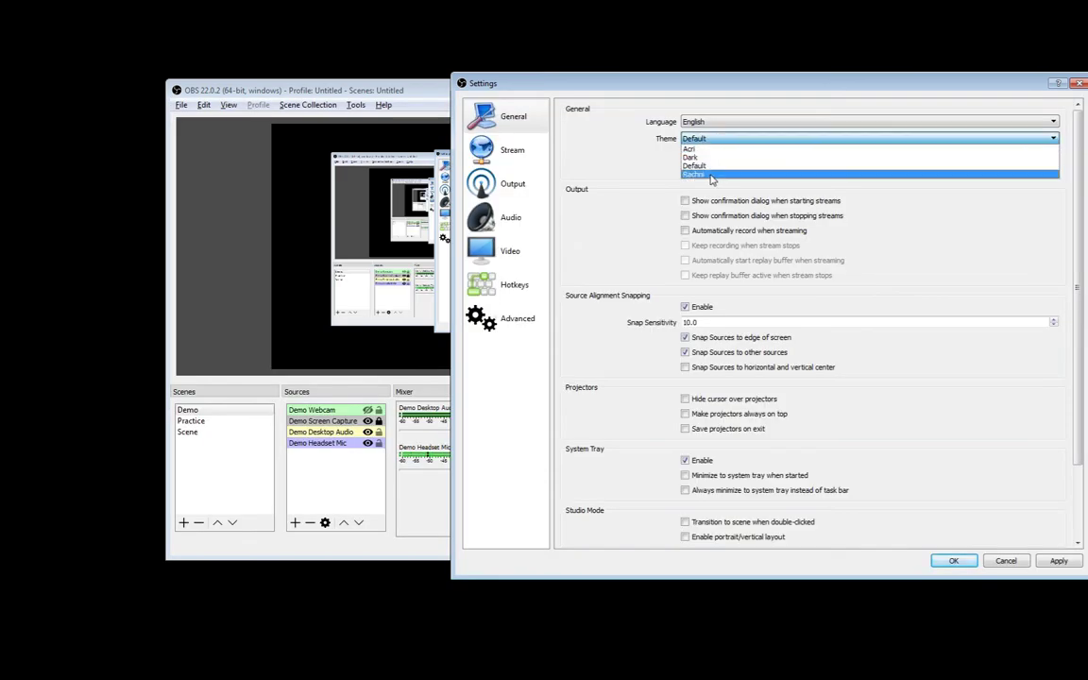
left_click(699, 176)
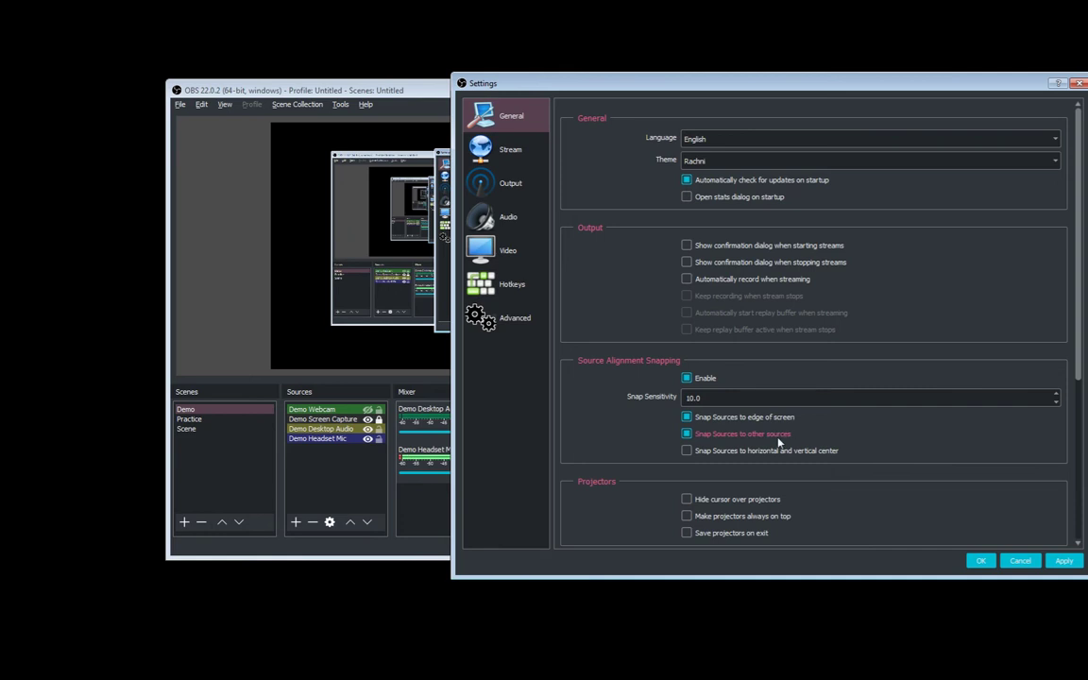
left_click(1064, 561)
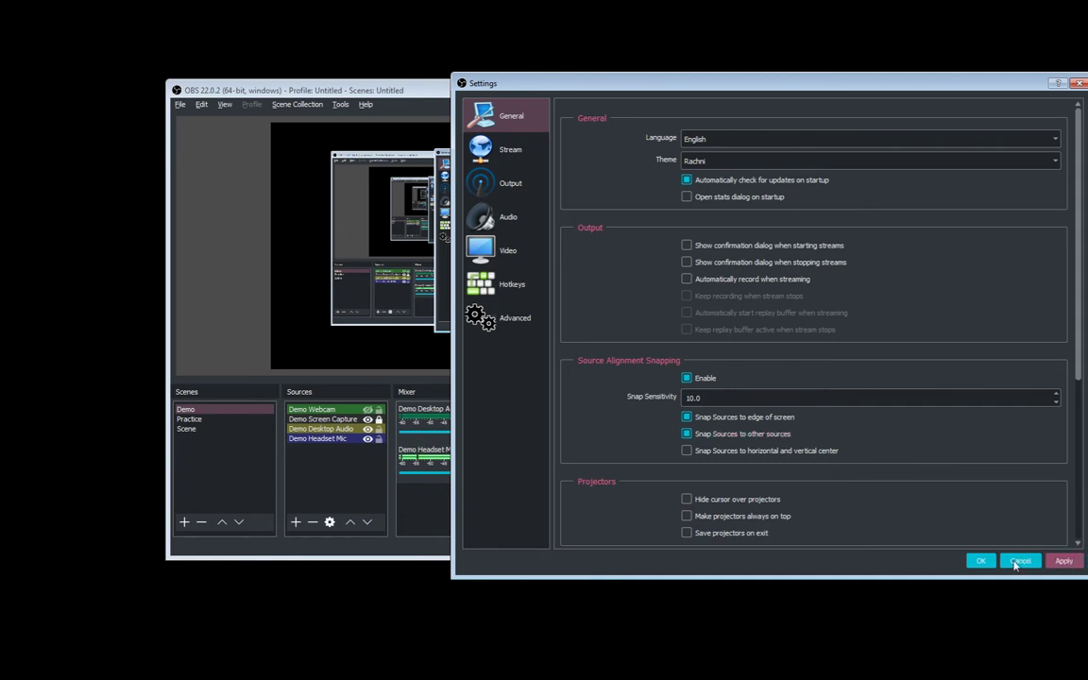
Look through the Stream settings and the Output settings for streaming and recording.
left_click(508, 149)
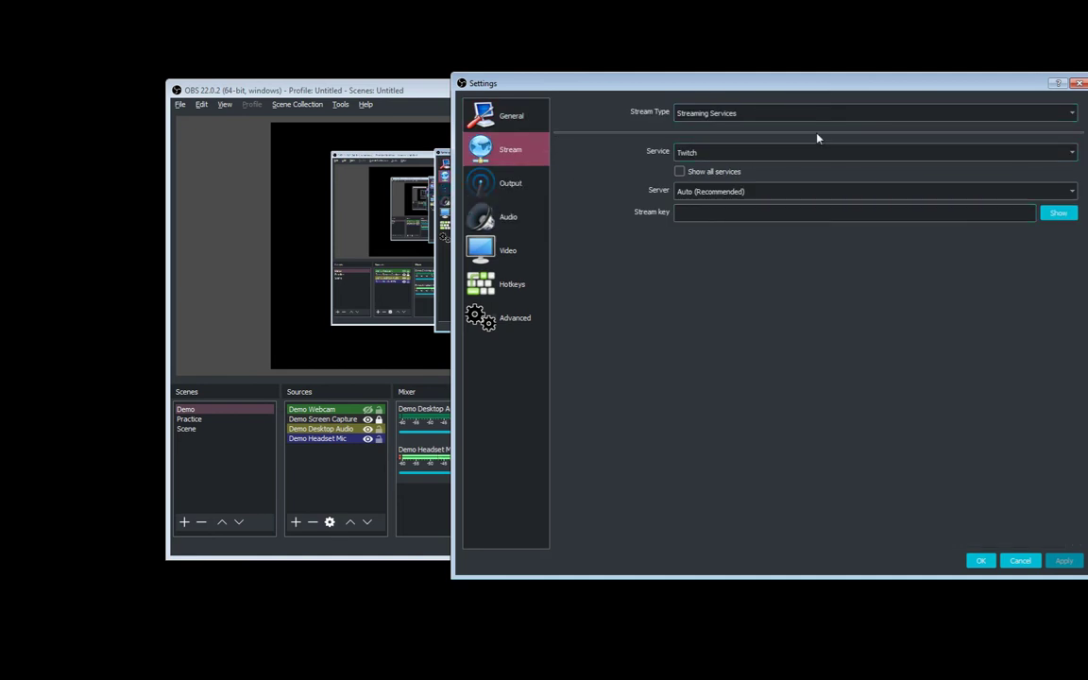
left_click(505, 181)
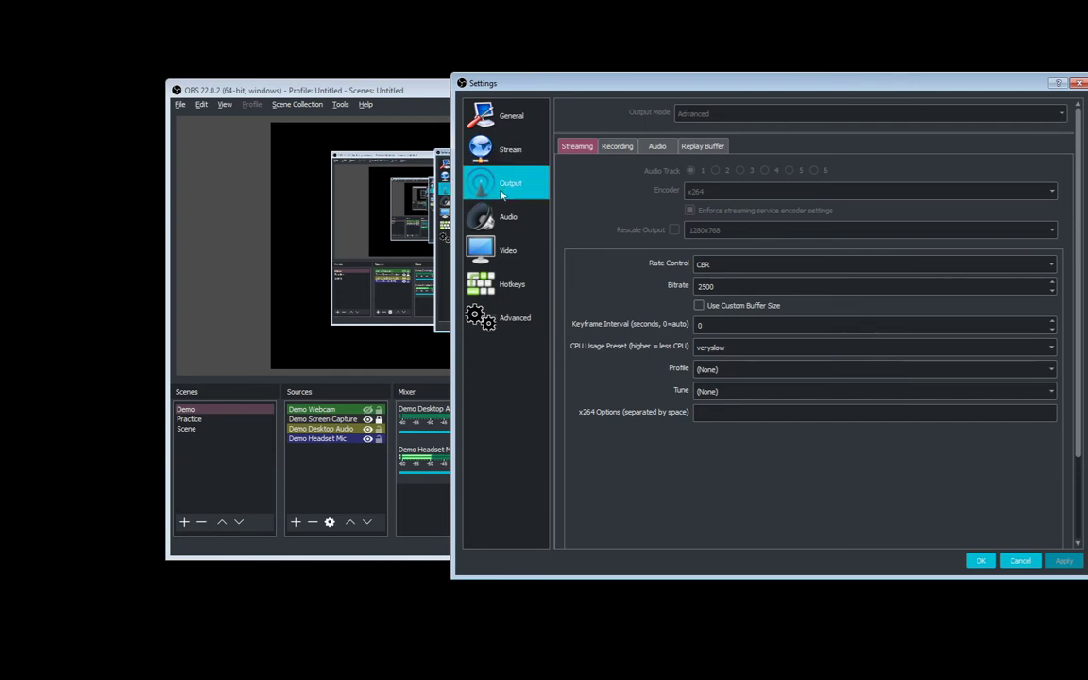
left_click(508, 216)
left_click(506, 186)
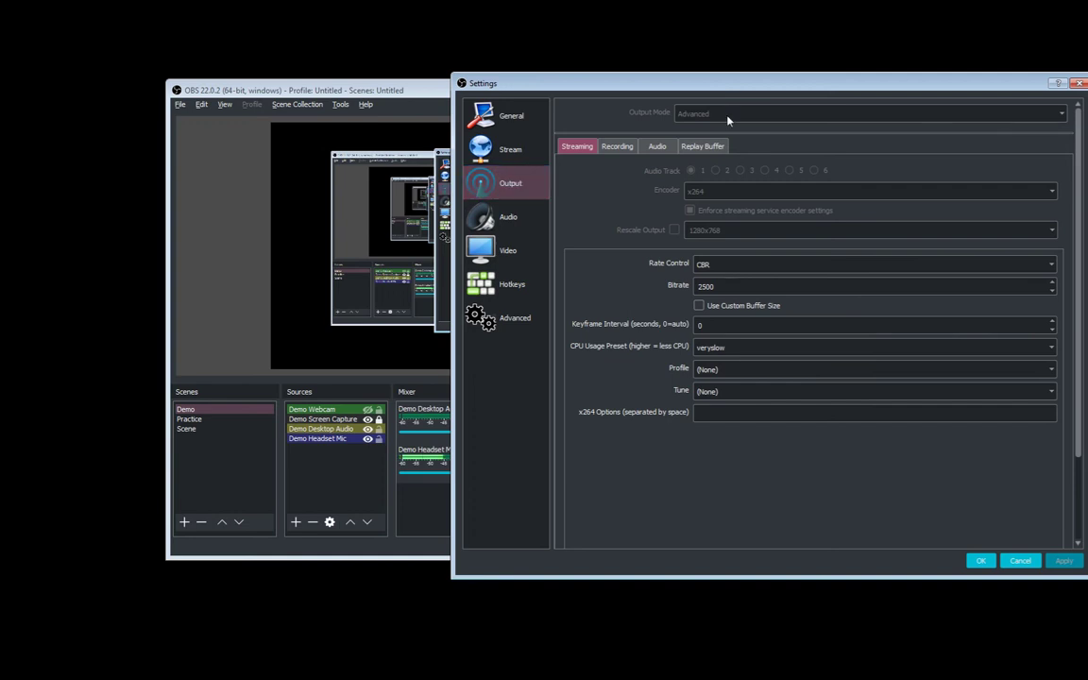
left_click(611, 149)
left_click(577, 147)
Switch the interface theme back to Default in the General settings.
left_click(506, 116)
left_click(704, 160)
left_click(704, 190)
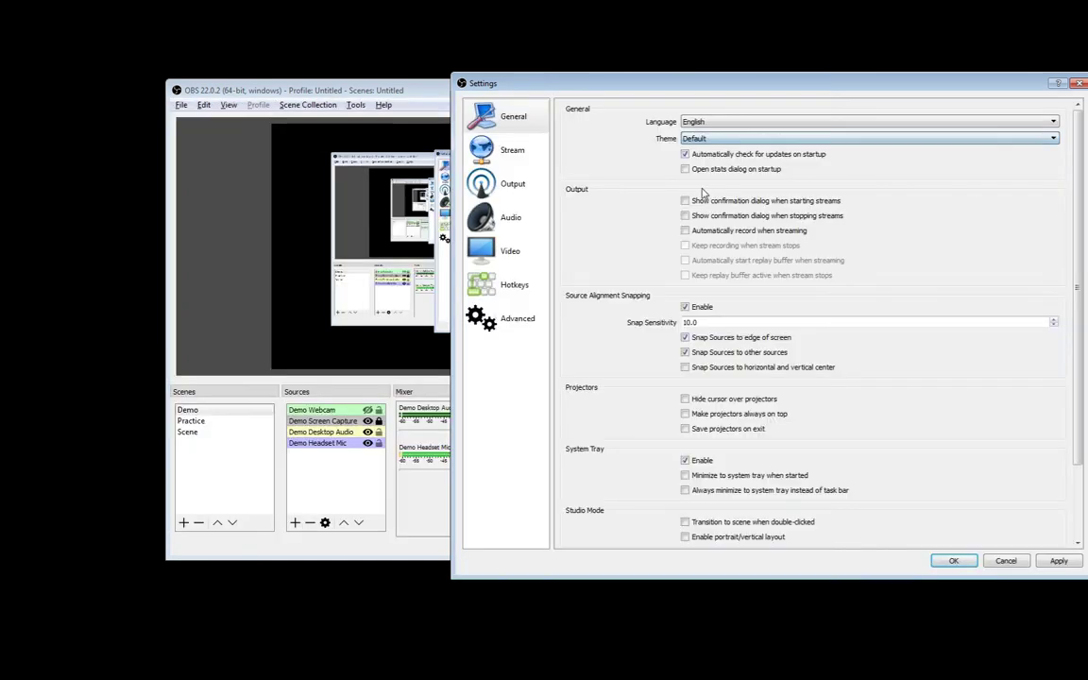
Review the Stream service, Output streaming and recording, and Audio device settings.
left_click(505, 153)
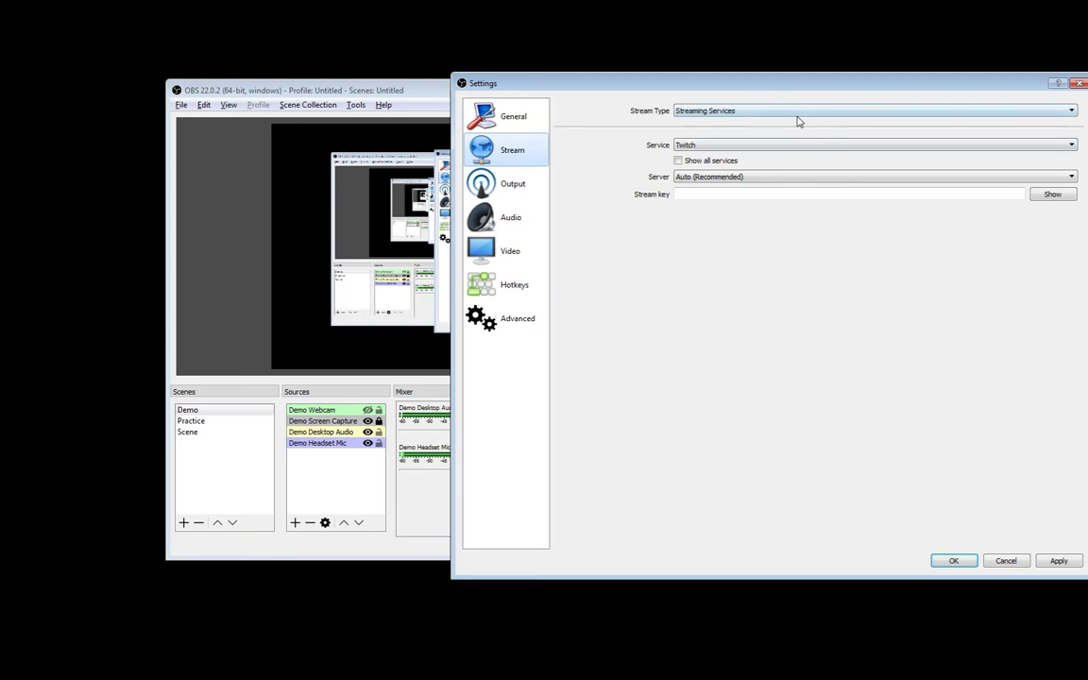
left_click(529, 180)
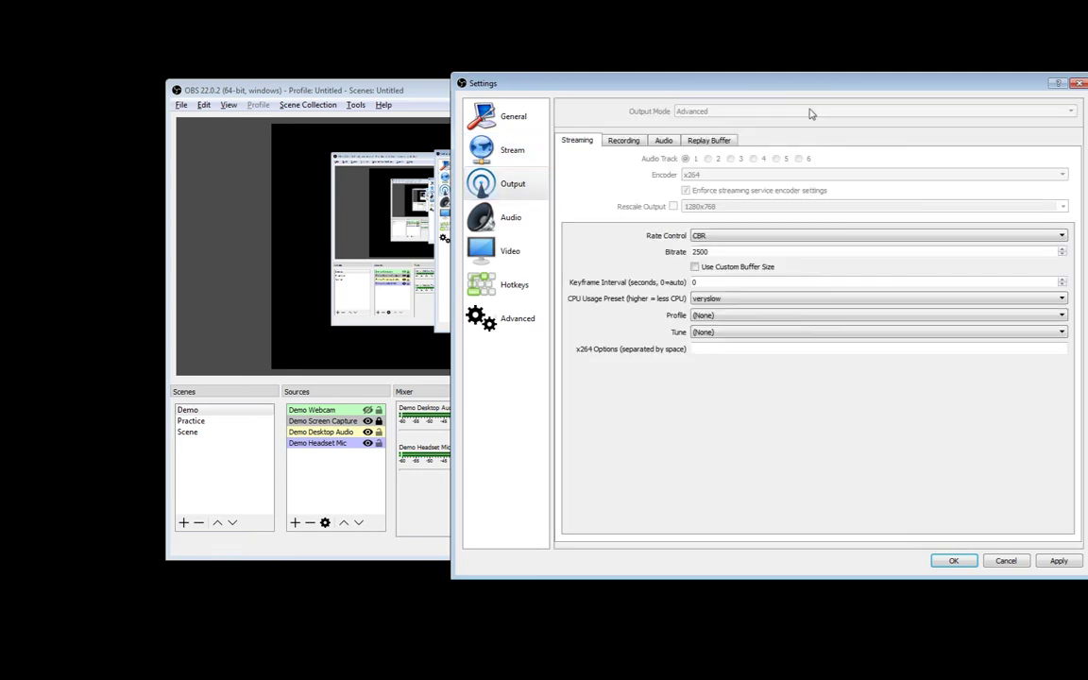
left_click(623, 143)
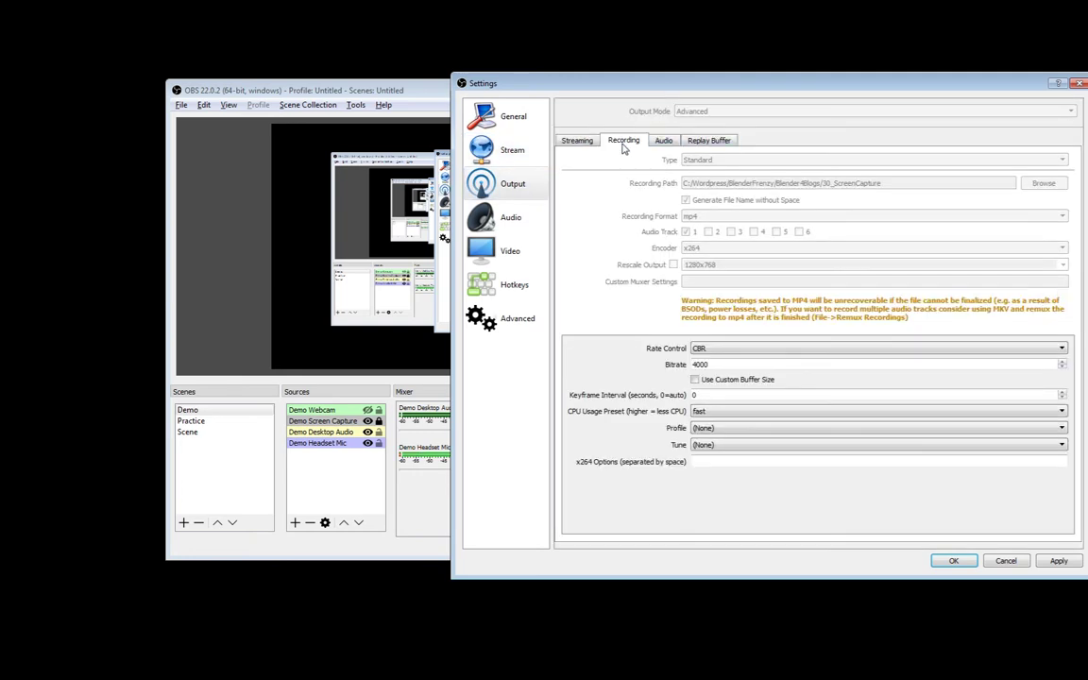
left_click(572, 143)
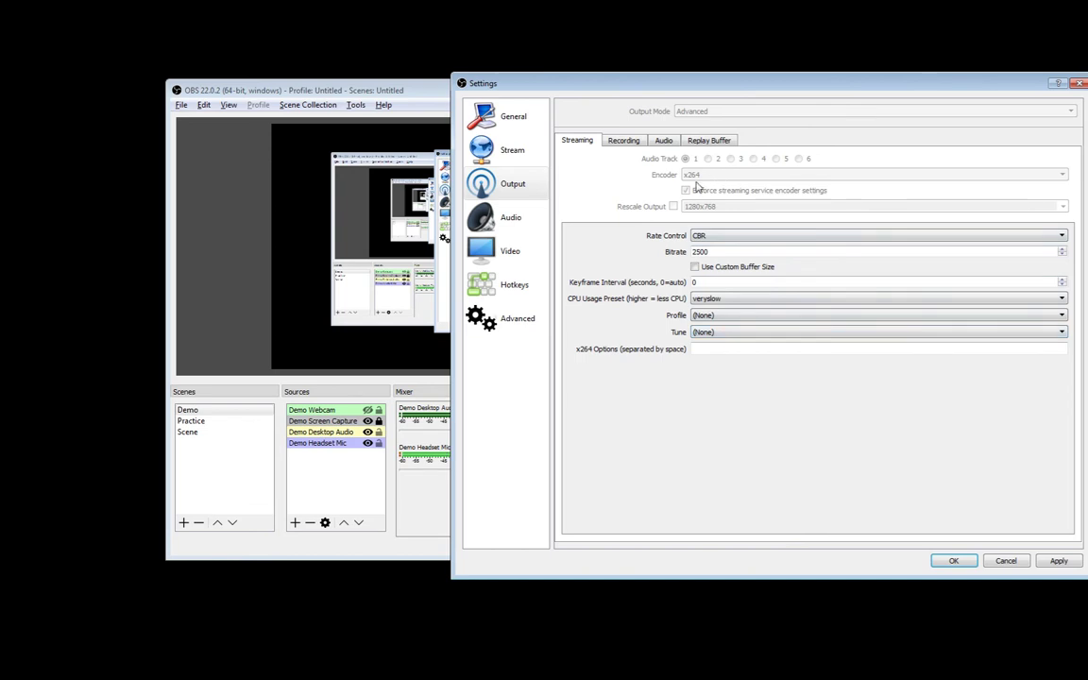
left_click(501, 217)
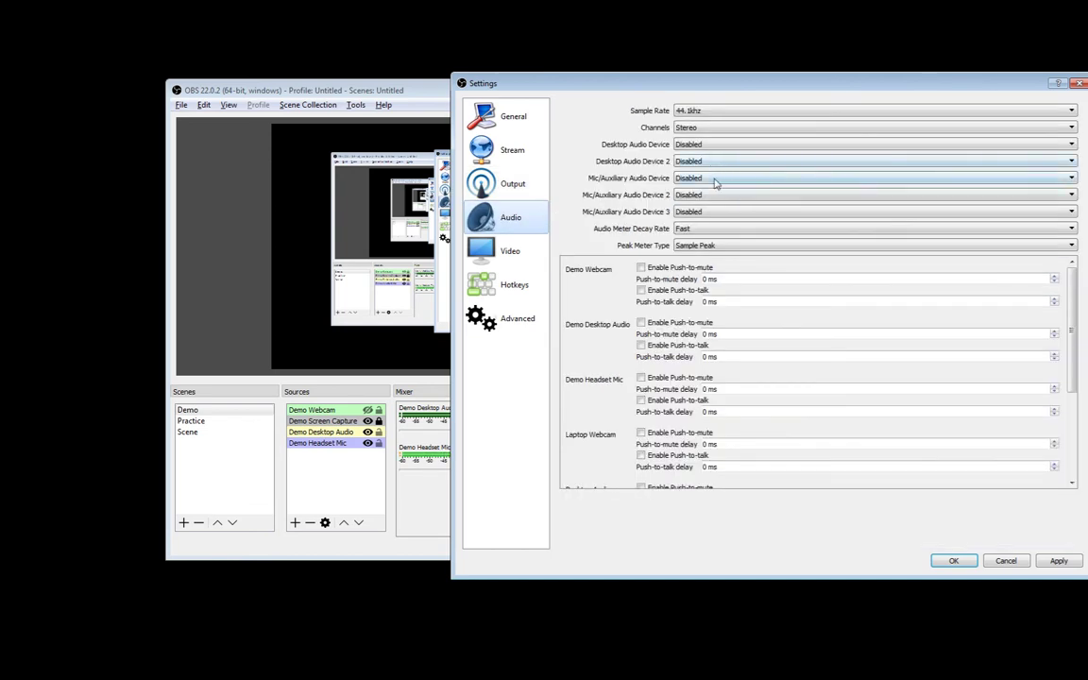
left_click(501, 185)
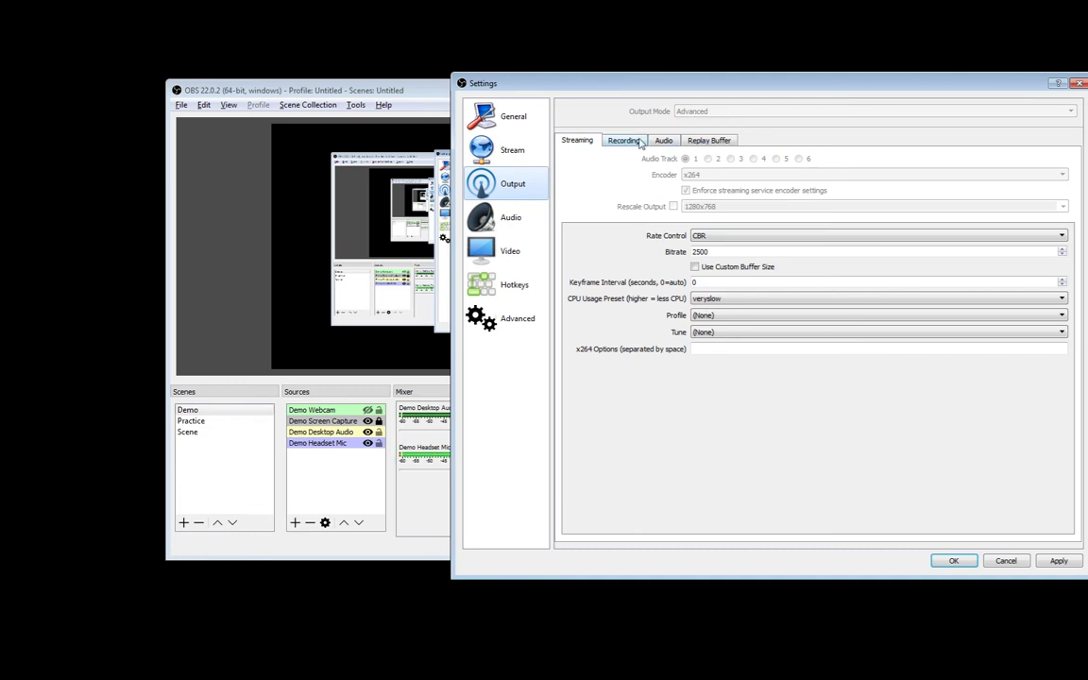
Change the interface theme to Rachni in the General settings.
left_click(486, 113)
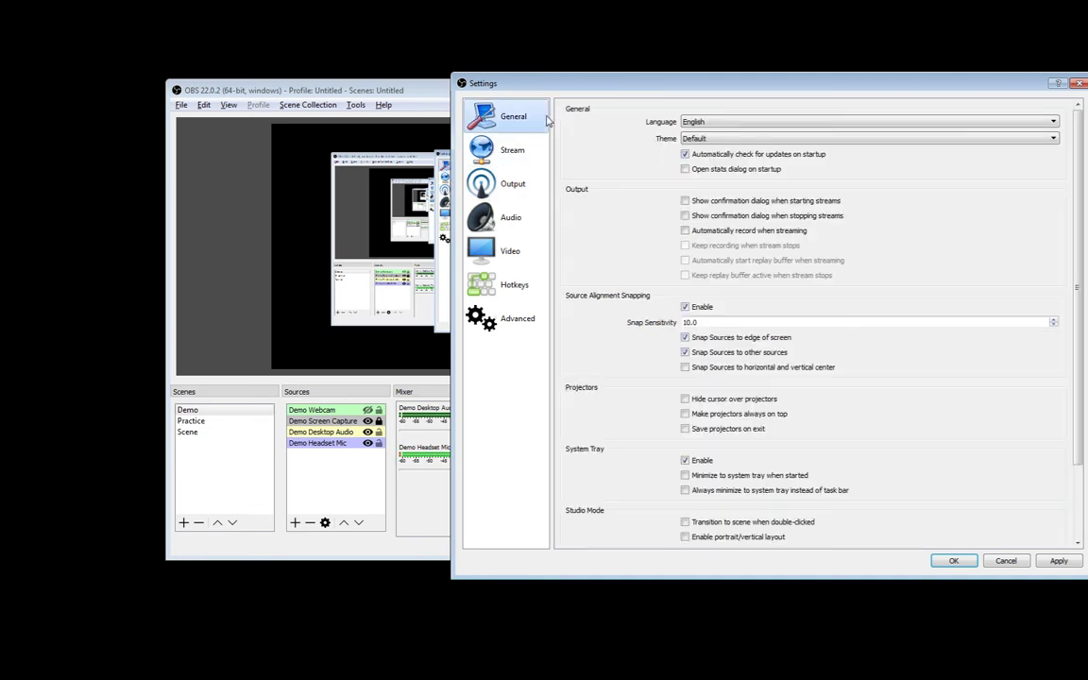
left_click(680, 136)
key("Return")
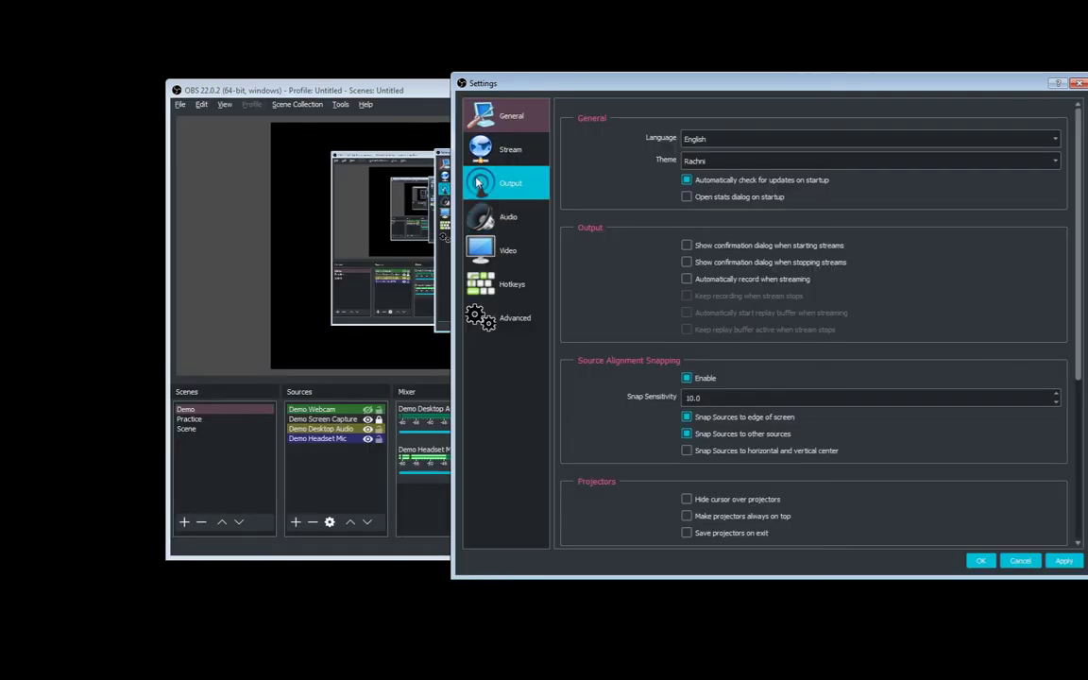
Examine the Output settings for streaming, recording, audio and replay buffer, down to the recording's rate control and bitrate.
left_click(510, 182)
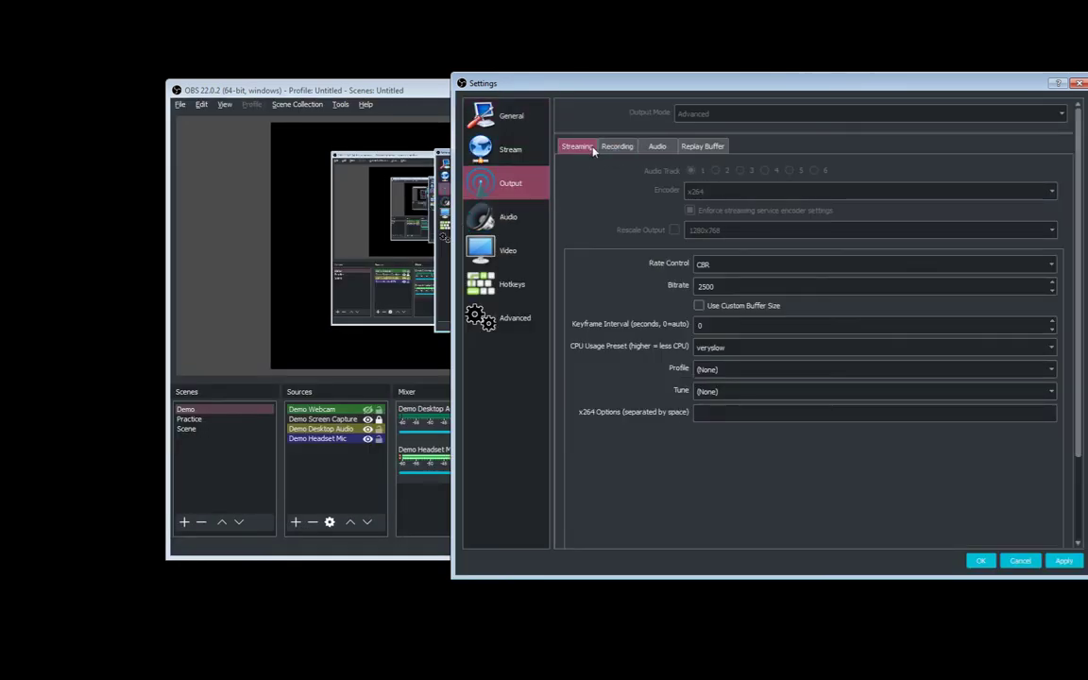
left_click(618, 148)
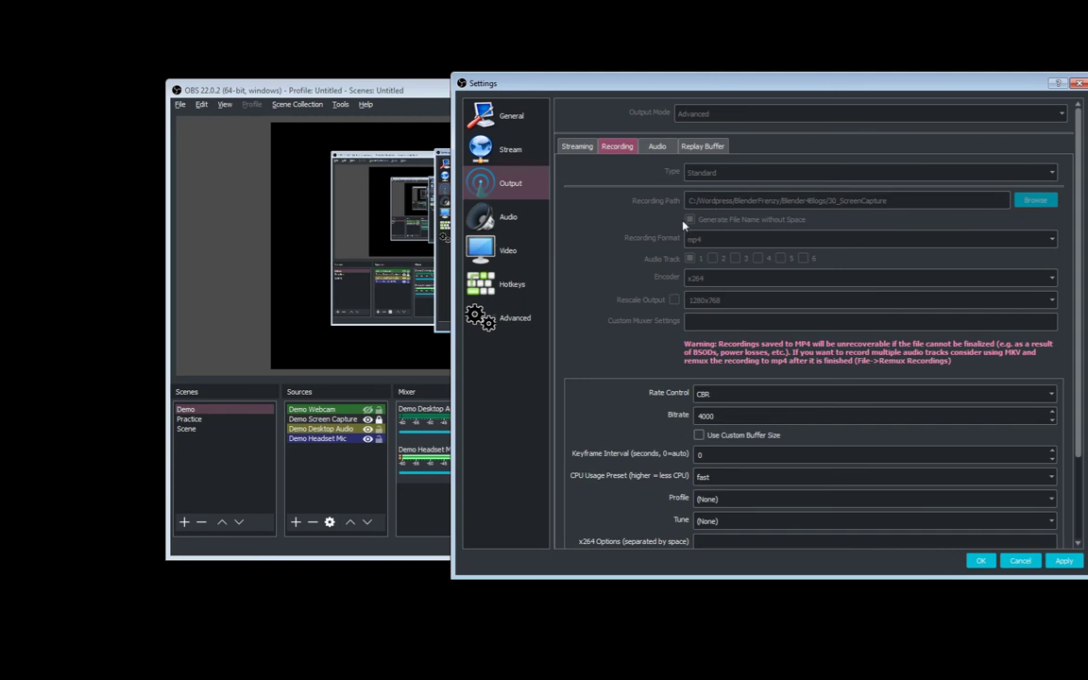
left_click(702, 147)
left_click(657, 146)
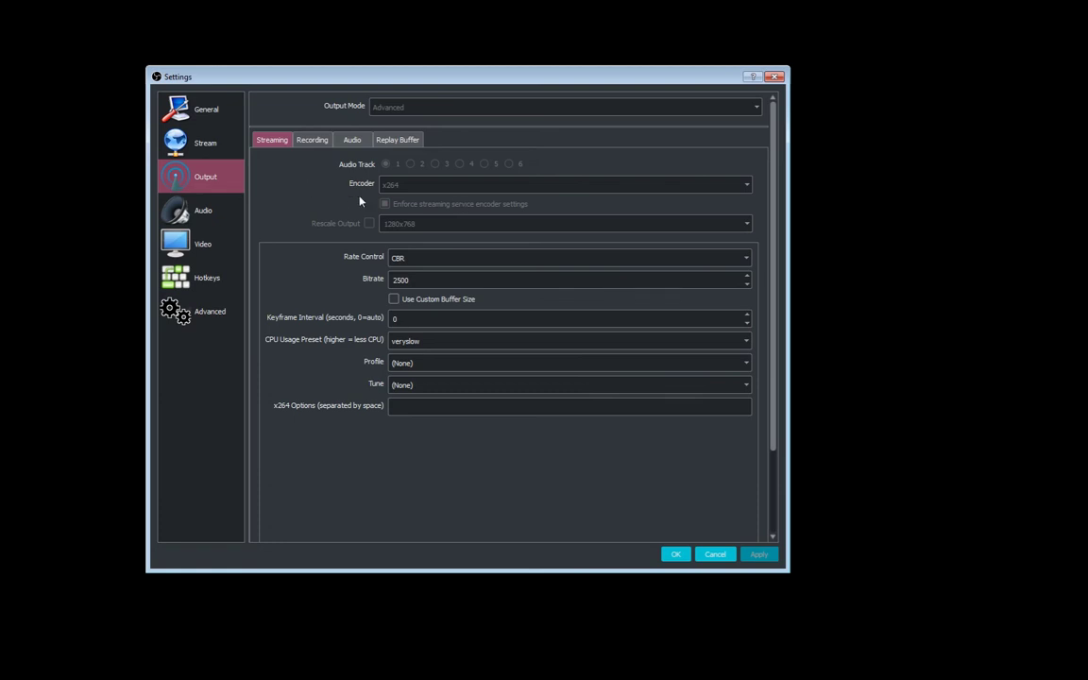
left_click(312, 140)
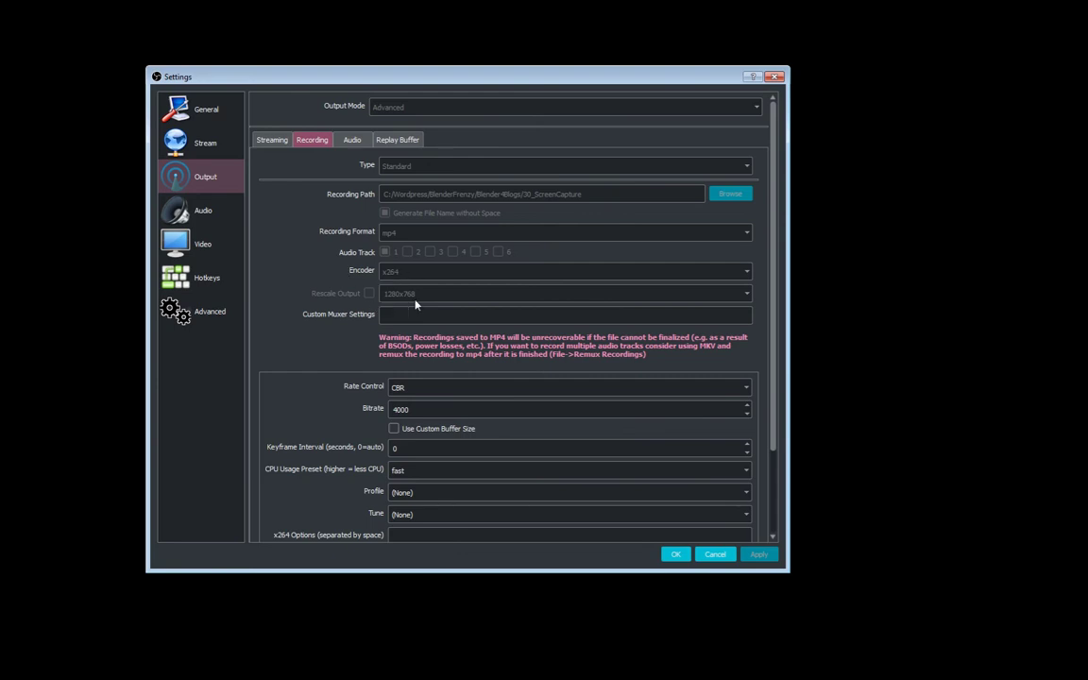
scroll(349, 302, "down", 2)
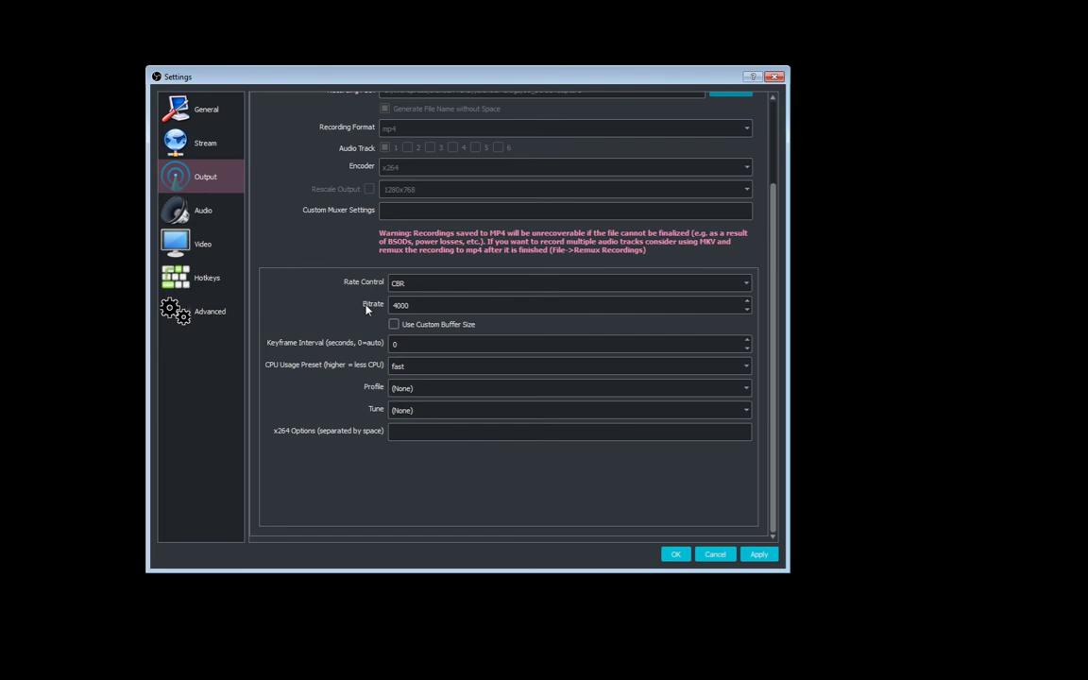
left_click(439, 305)
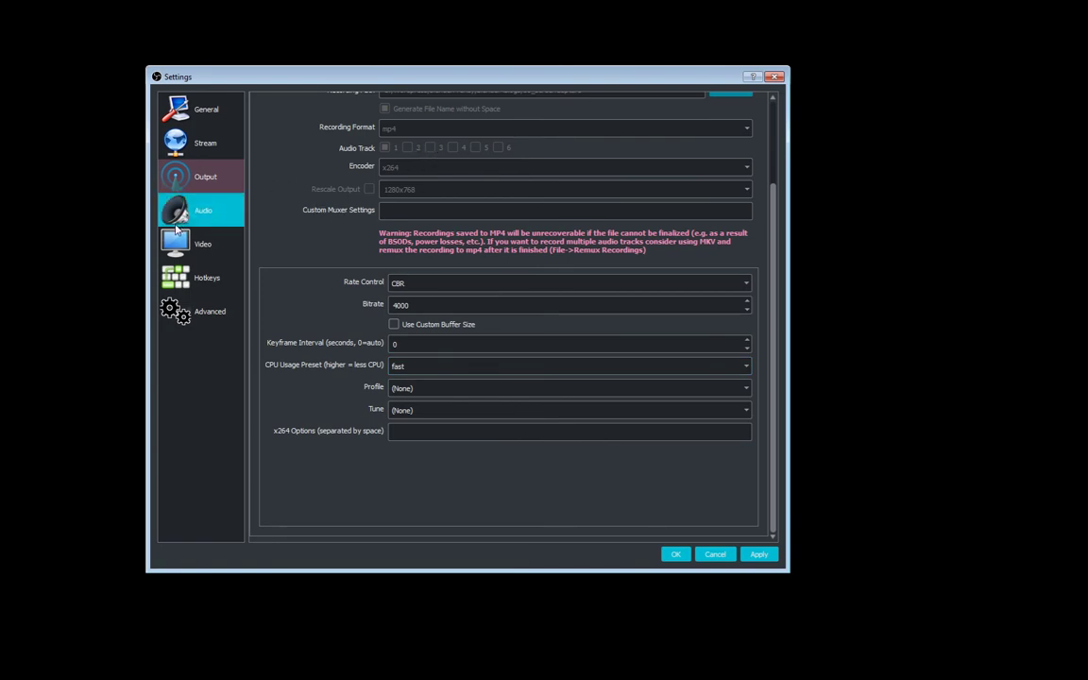
Review the Audio devices, the Video resolution and frame rate, and the Advanced settings.
left_click(209, 209)
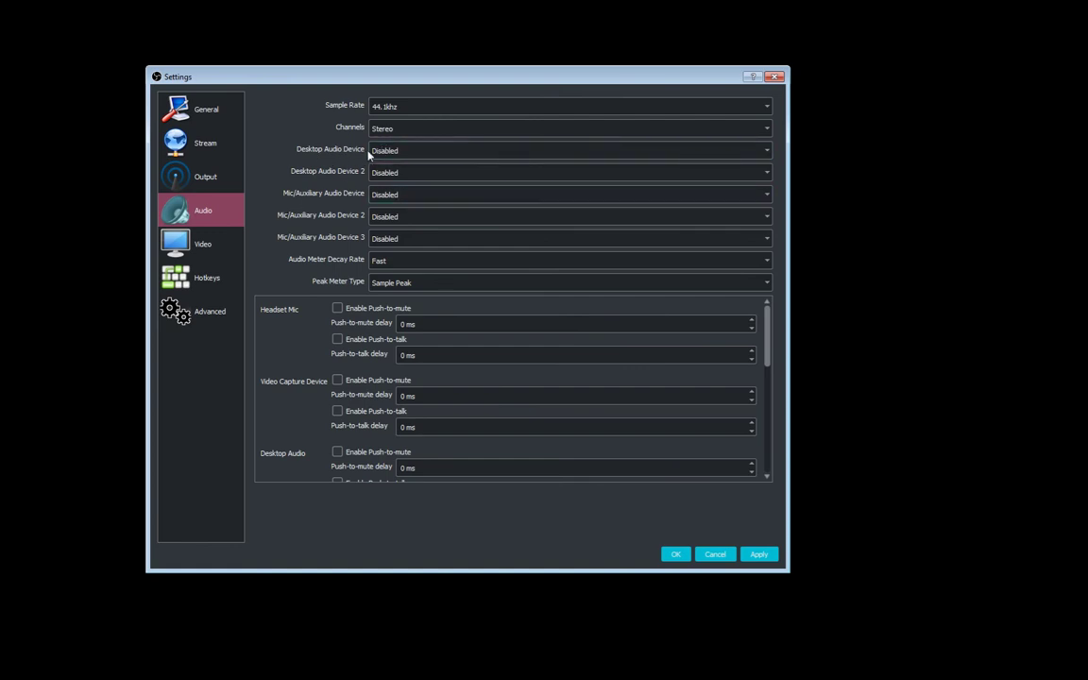
left_click(195, 253)
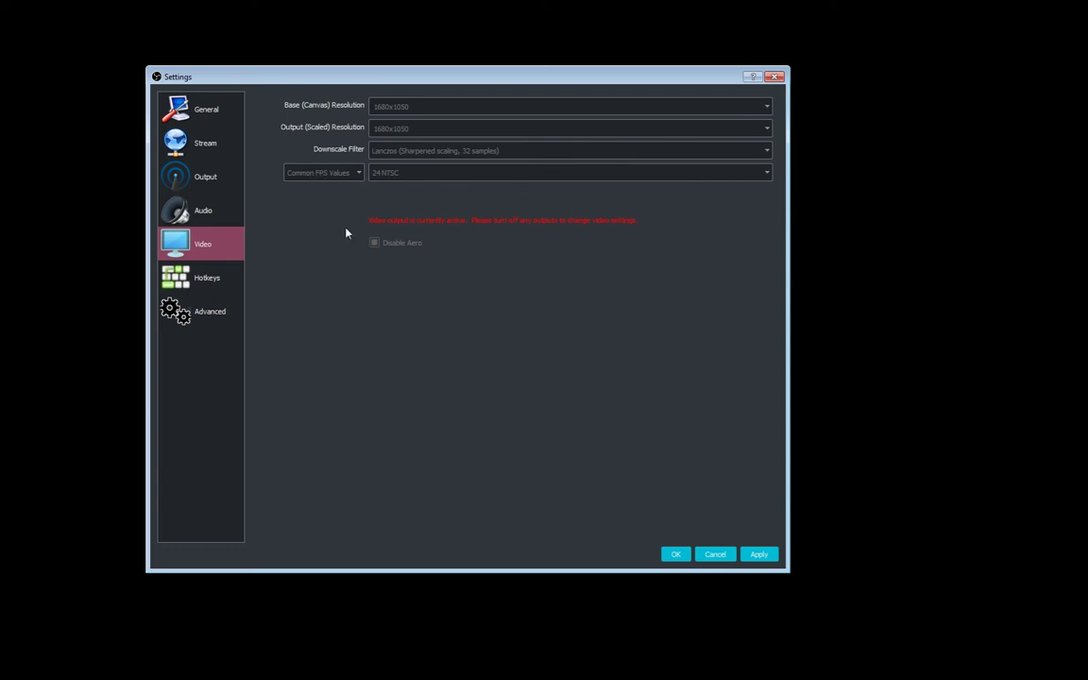
left_click(200, 311)
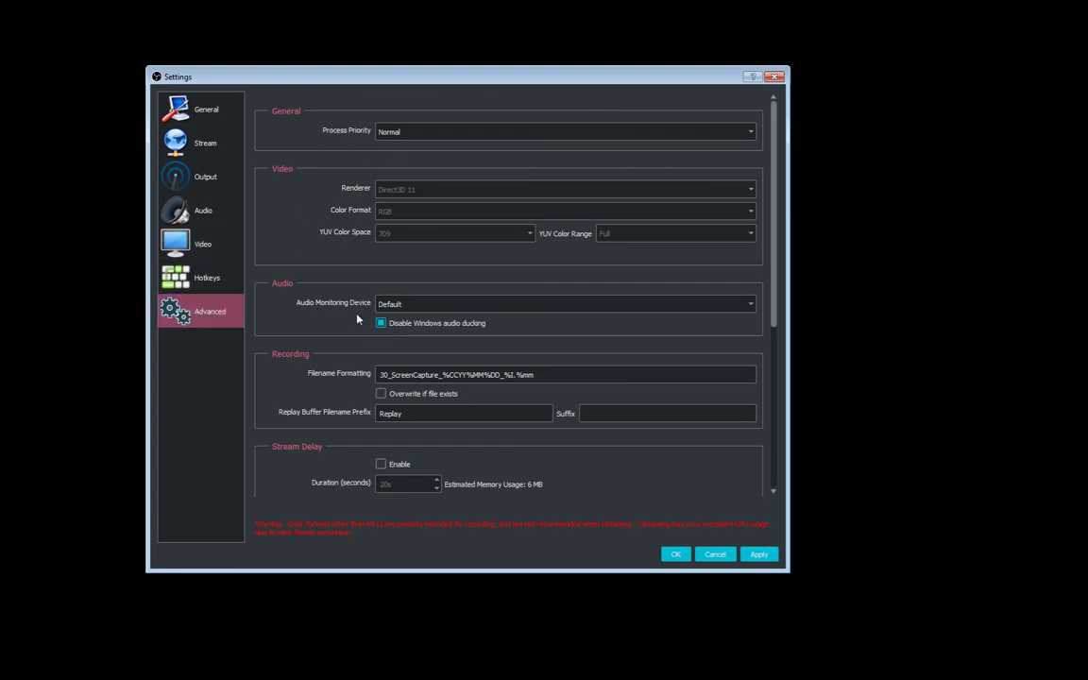
Examine the recording's filename formatting in the Advanced settings, including the prefix and the available date and time codes, and close the settings.
left_click(401, 377)
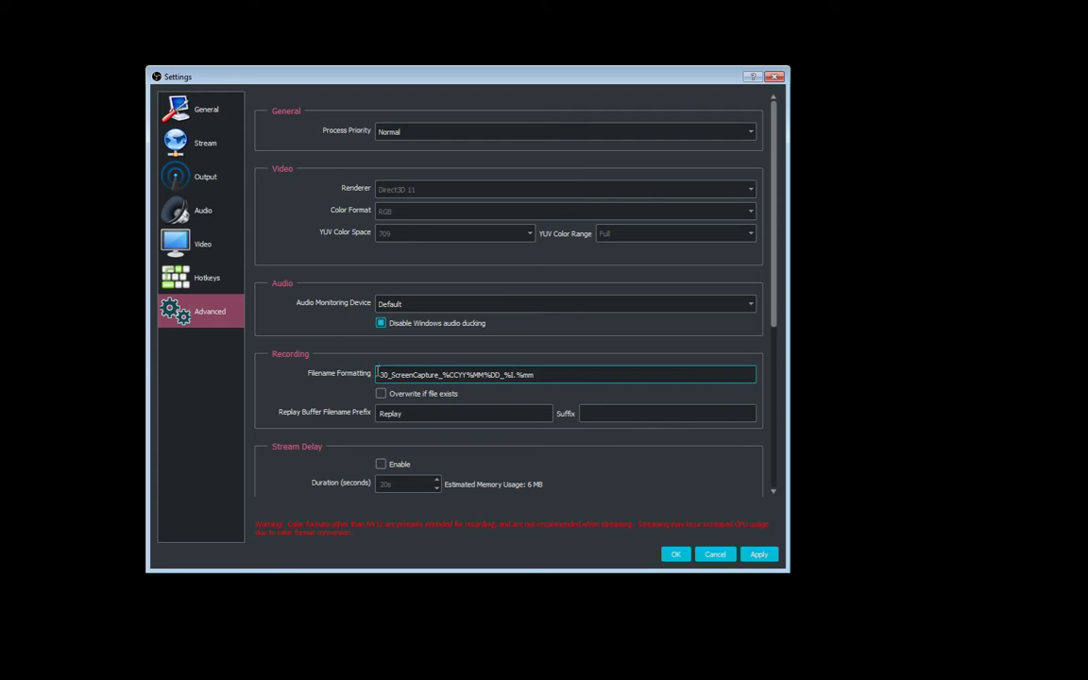
left_click_drag(380, 374, 448, 378)
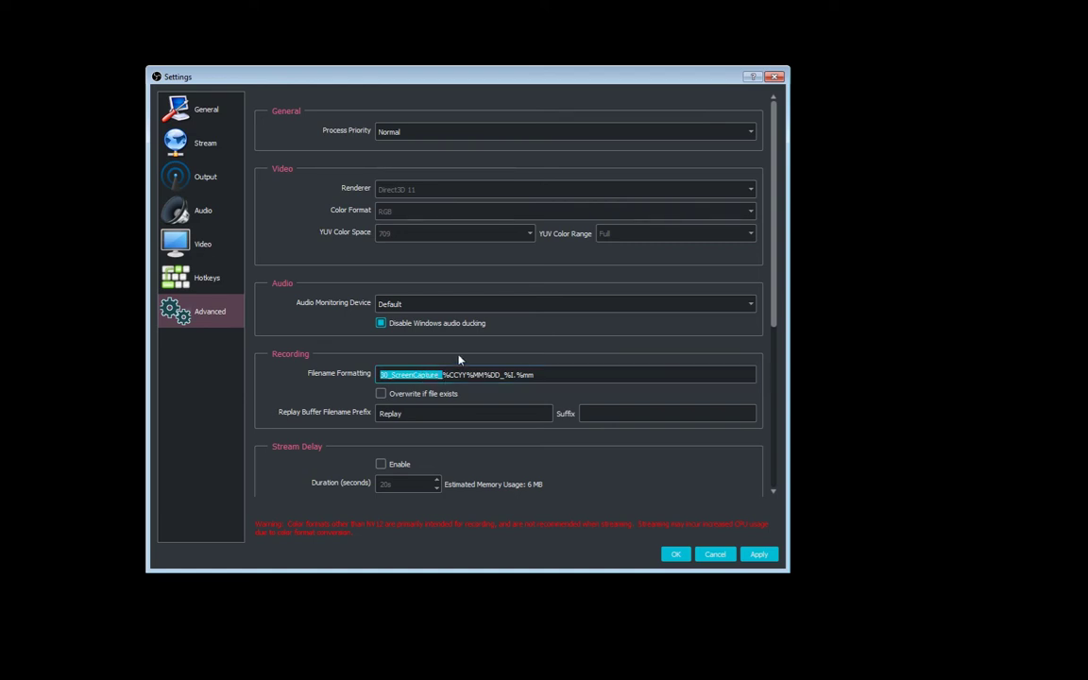
left_click(525, 374)
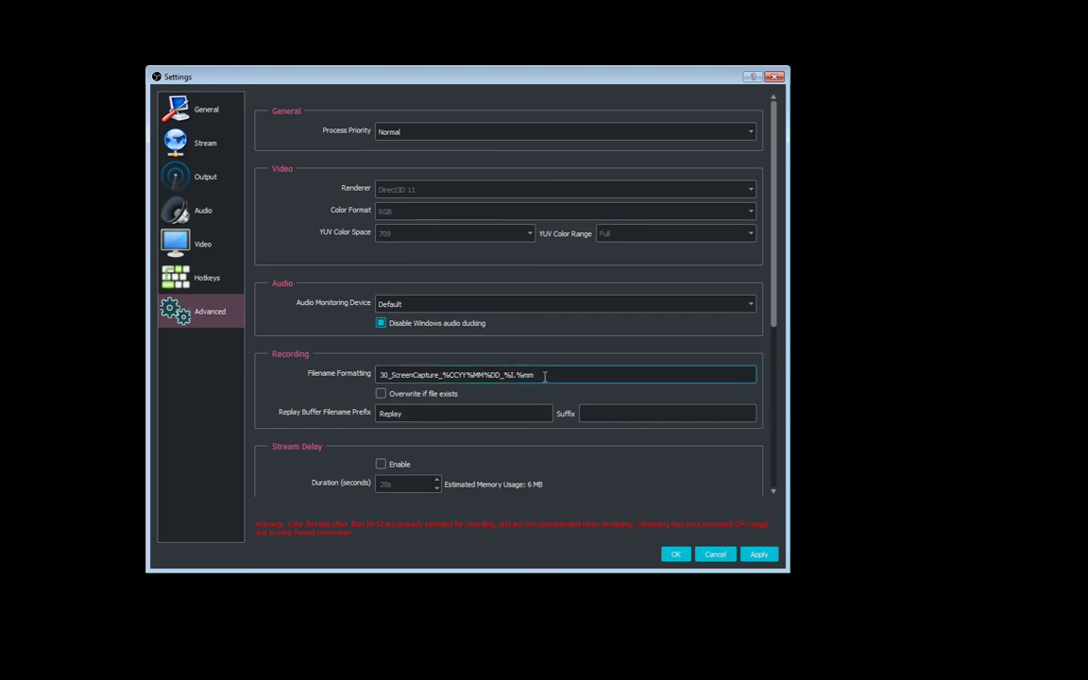
mouse_move(610, 375)
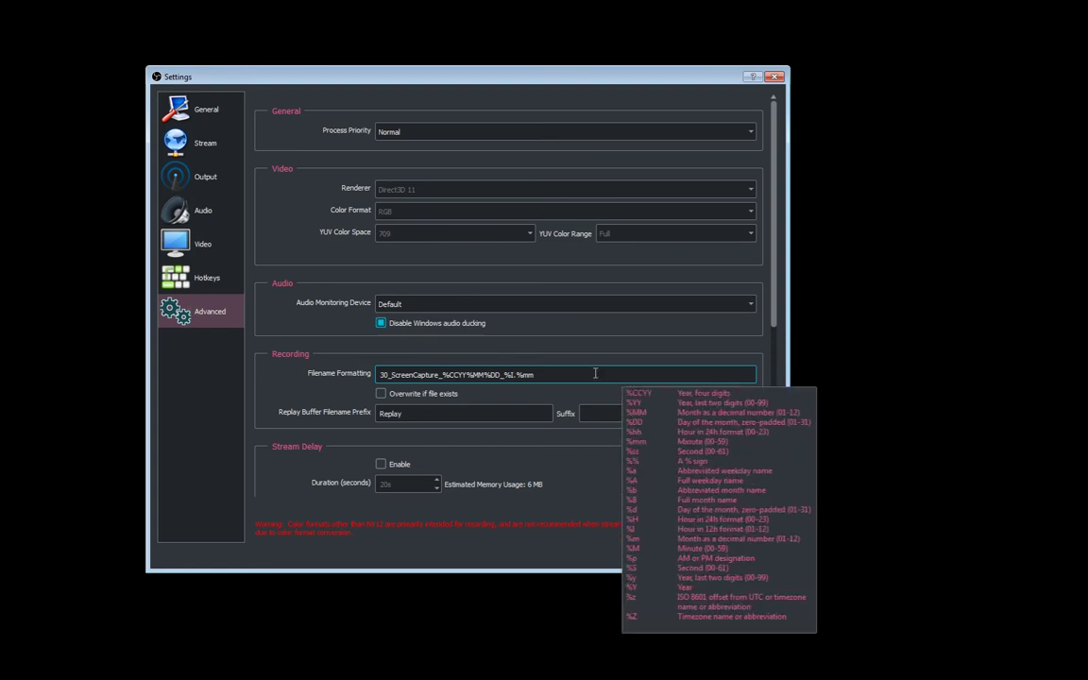
left_click(400, 414)
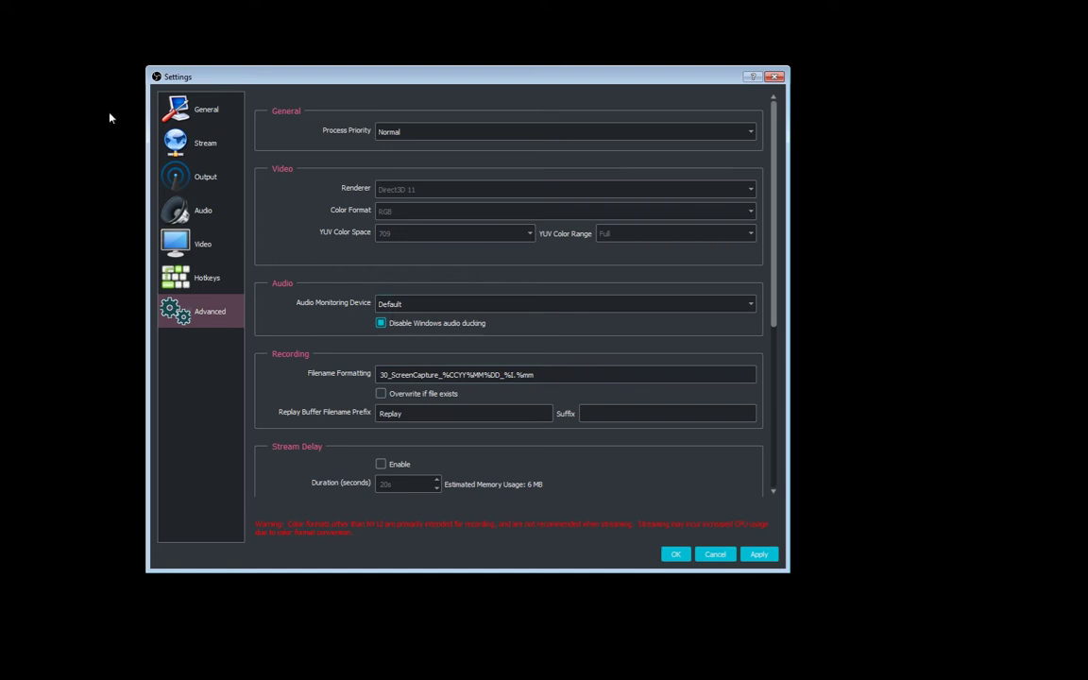
left_click(770, 559)
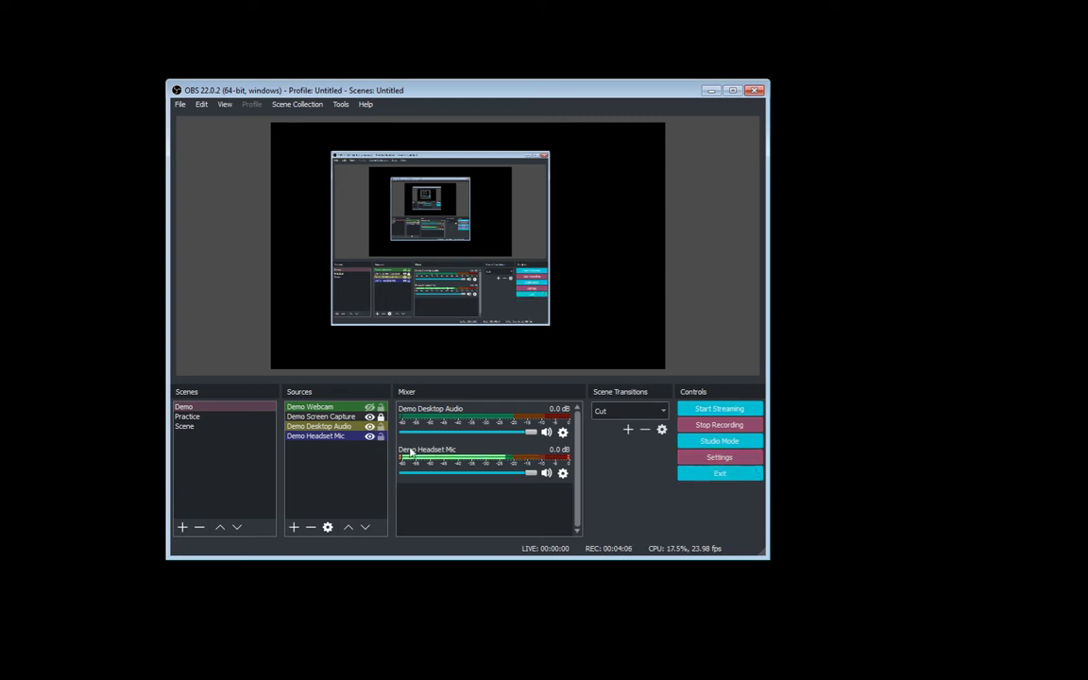
Review the recording path and format in the Output settings, leaving the settings without changes.
left_click(720, 457)
left_click(200, 177)
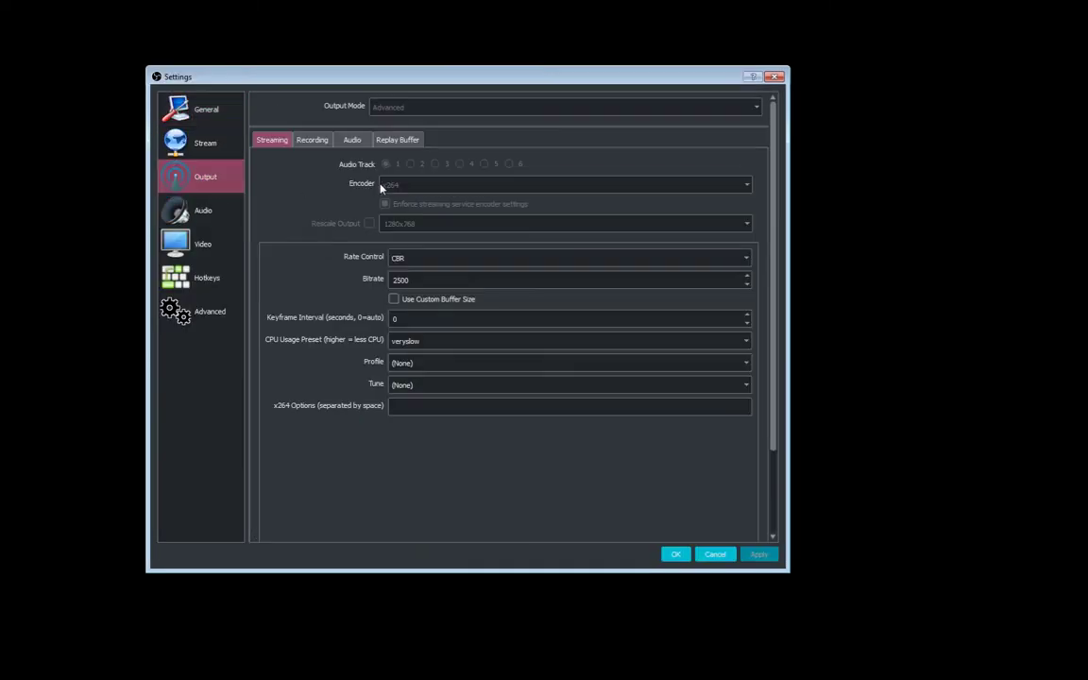
left_click(311, 140)
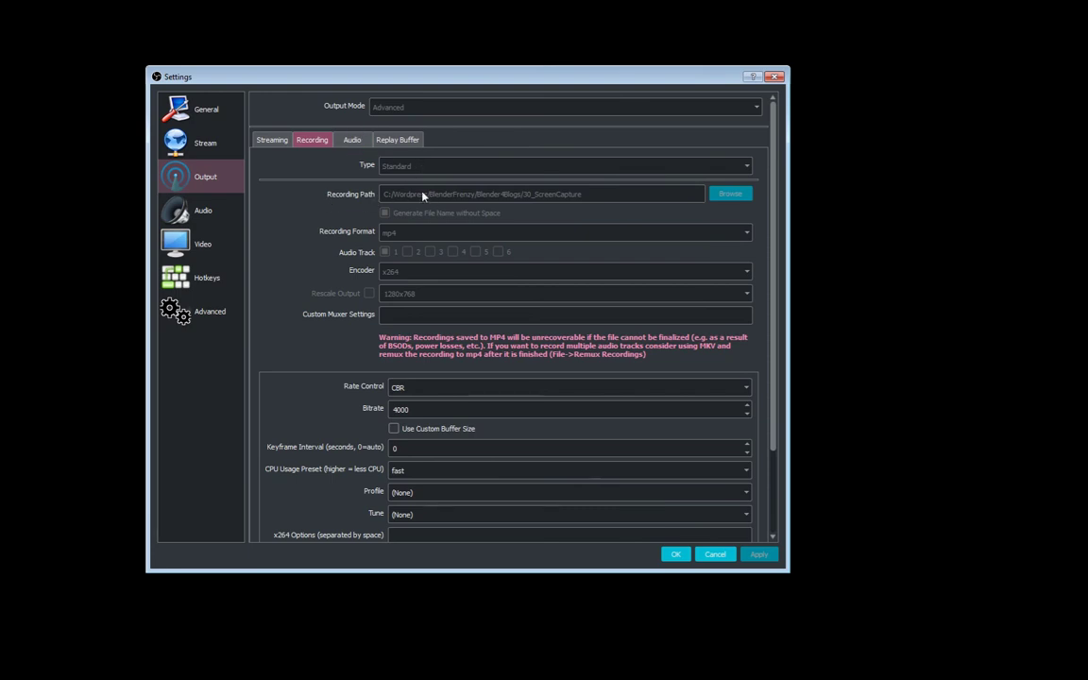
left_click(715, 554)
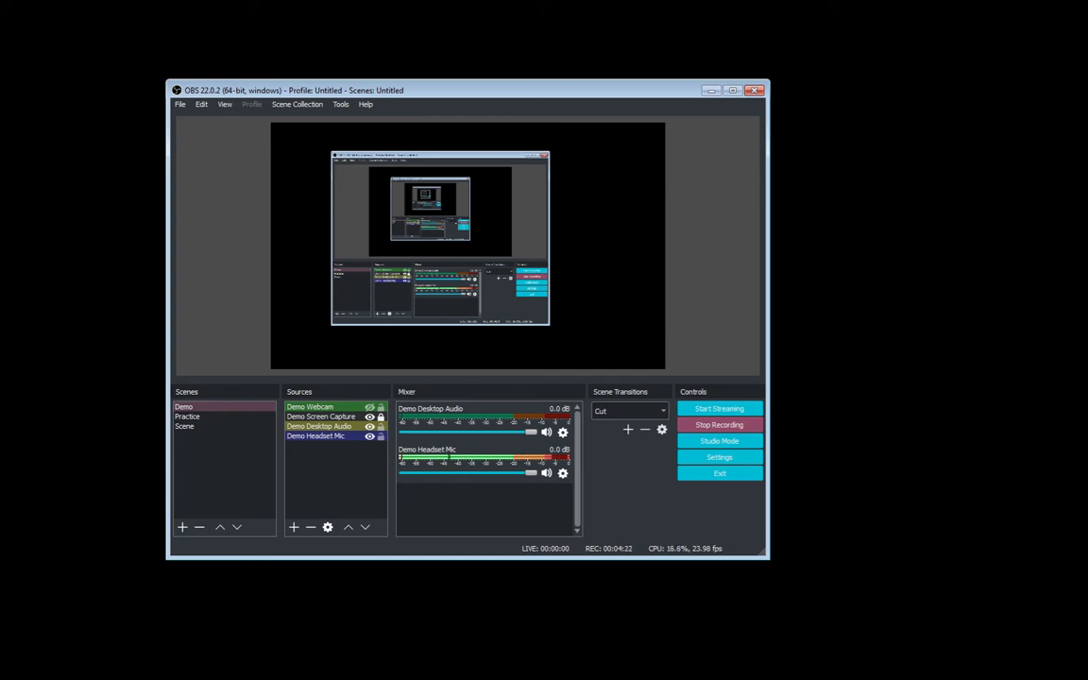
Switch to Blender and move the playhead to about 01:47, within the PPT, Google, Tutorials marker strip.
key("alt+Tab")
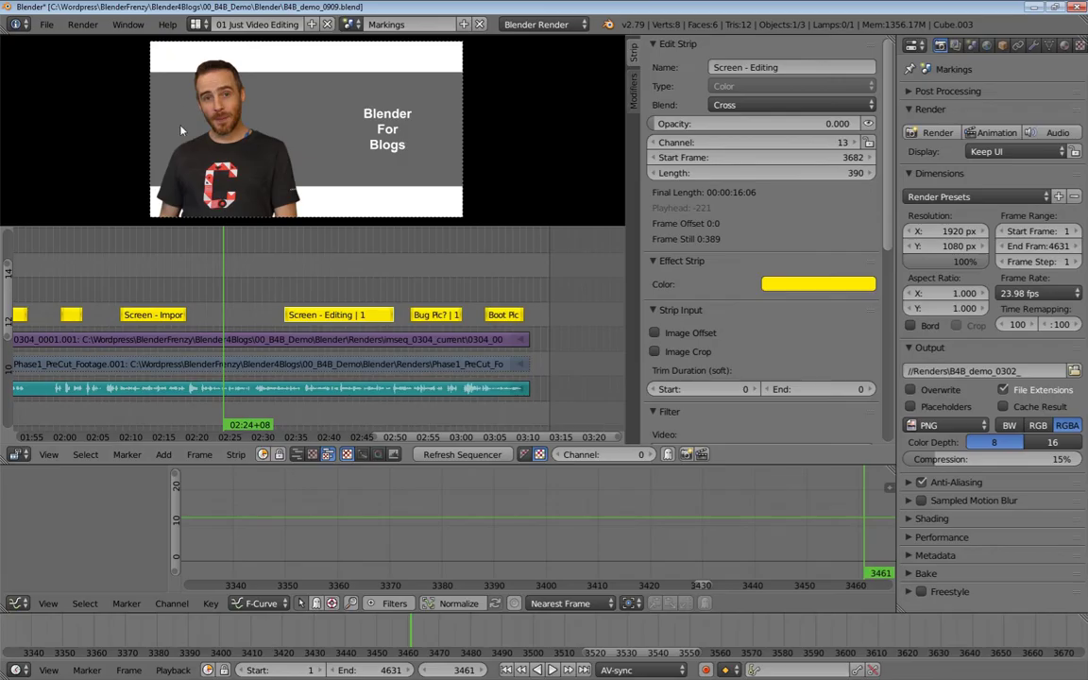
left_click_drag(165, 282, 491, 280)
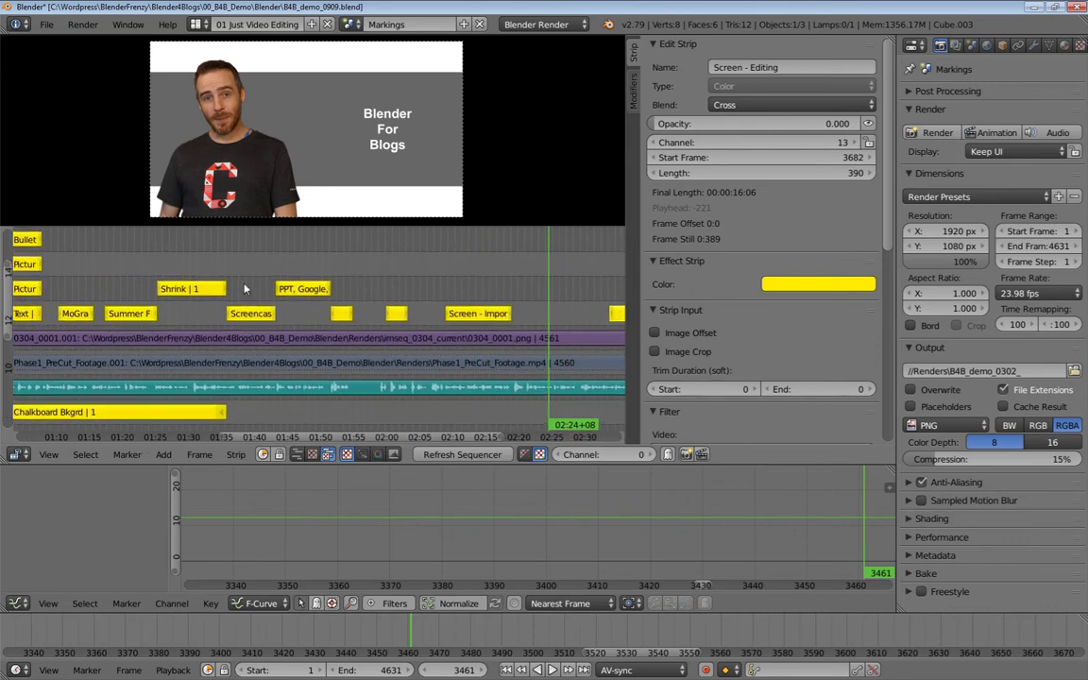
left_click(293, 266)
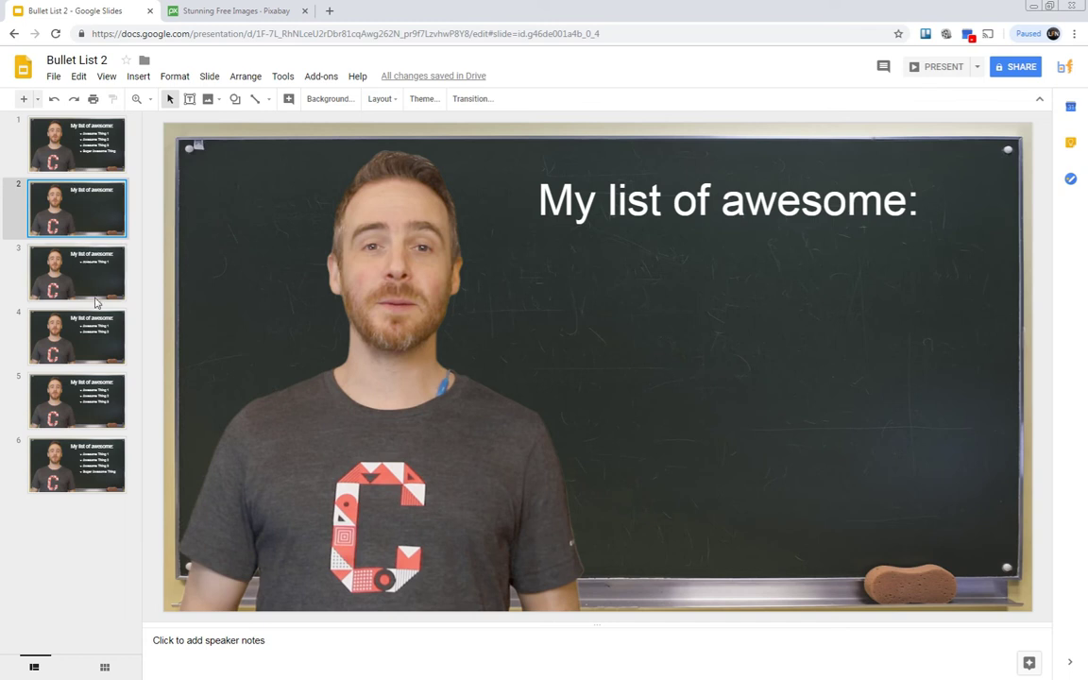
Look through slides 2 to 6 of the Bullet List 2 presentation in Google Slides, ending on the title-only slide.
left_click(82, 265)
left_click(74, 336)
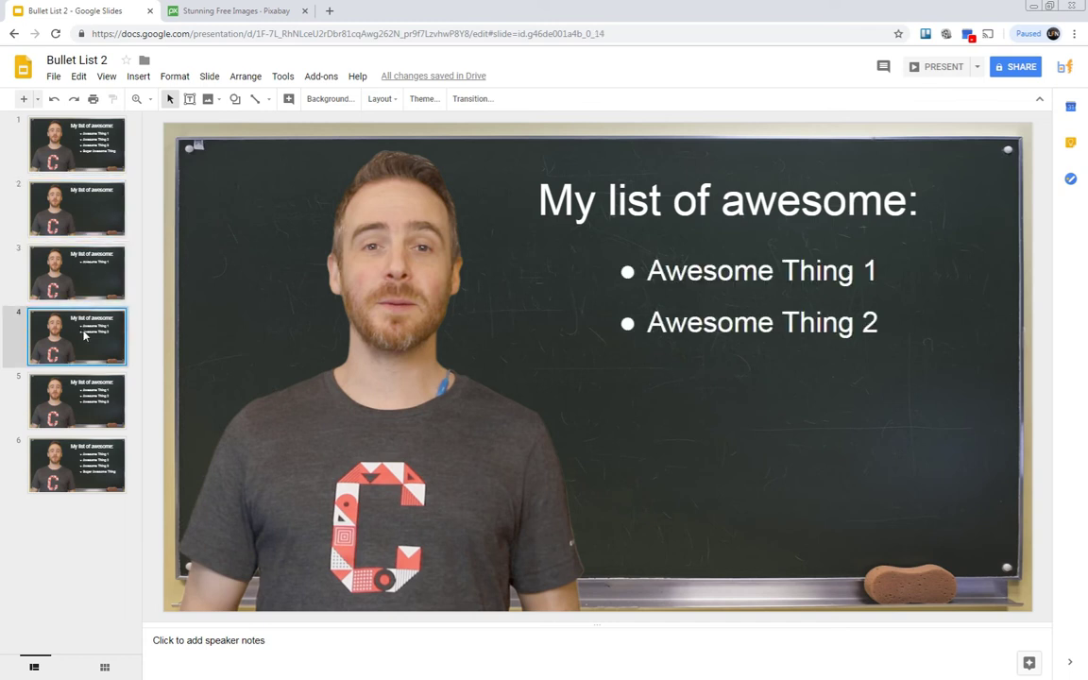
left_click(68, 397)
key("Down")
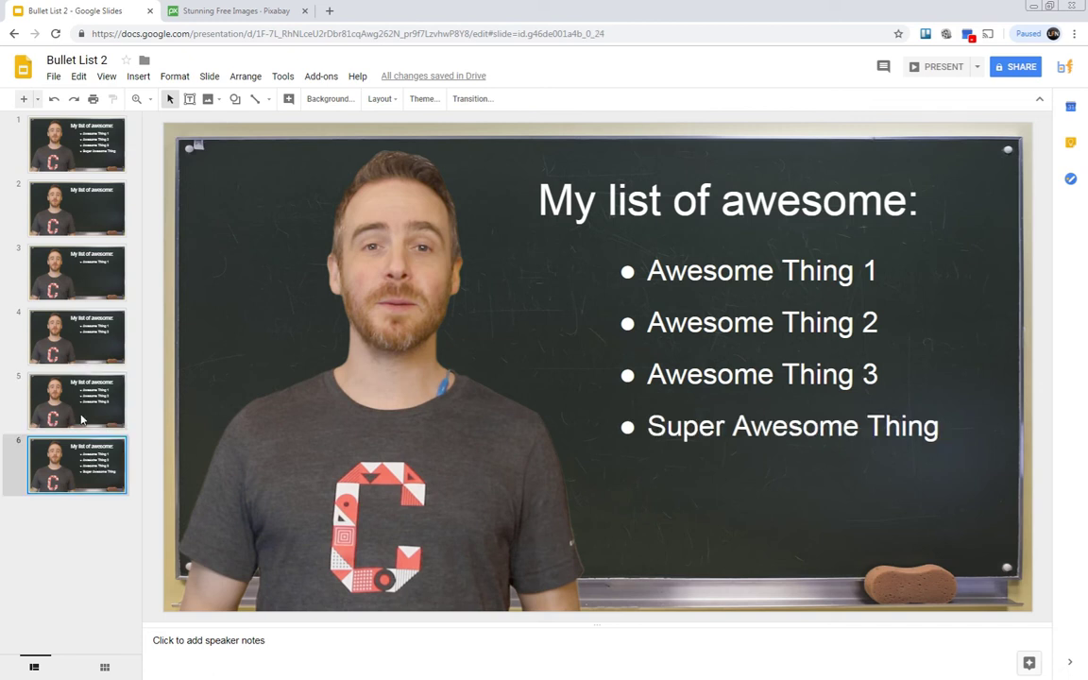
key("Up")
key("Up")
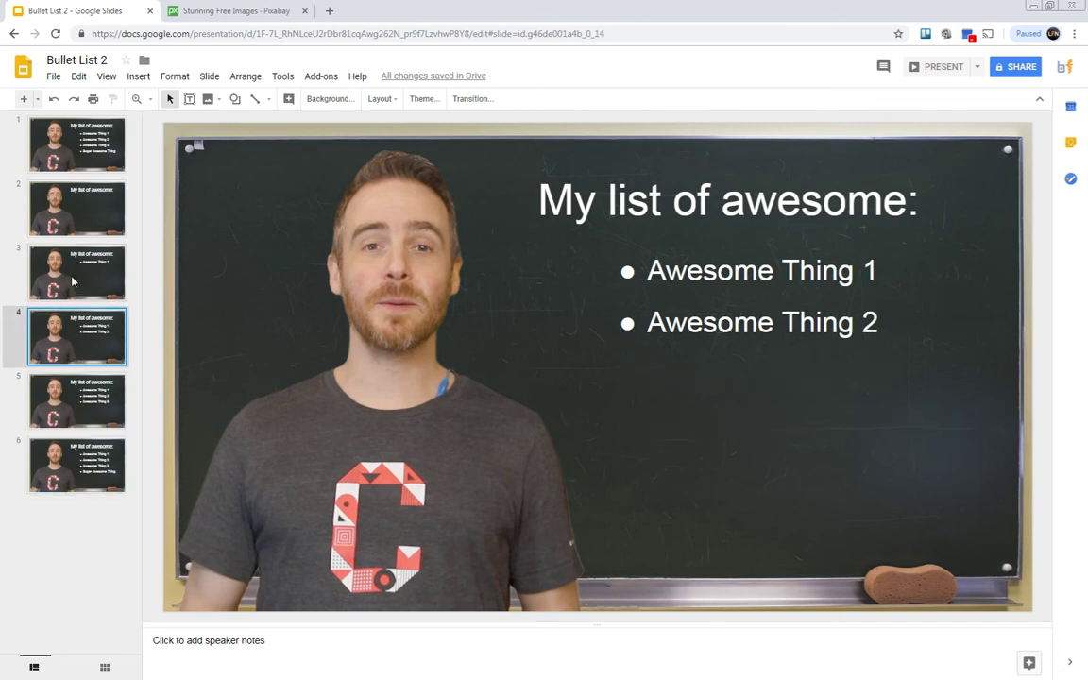
left_click(72, 281)
left_click(79, 185)
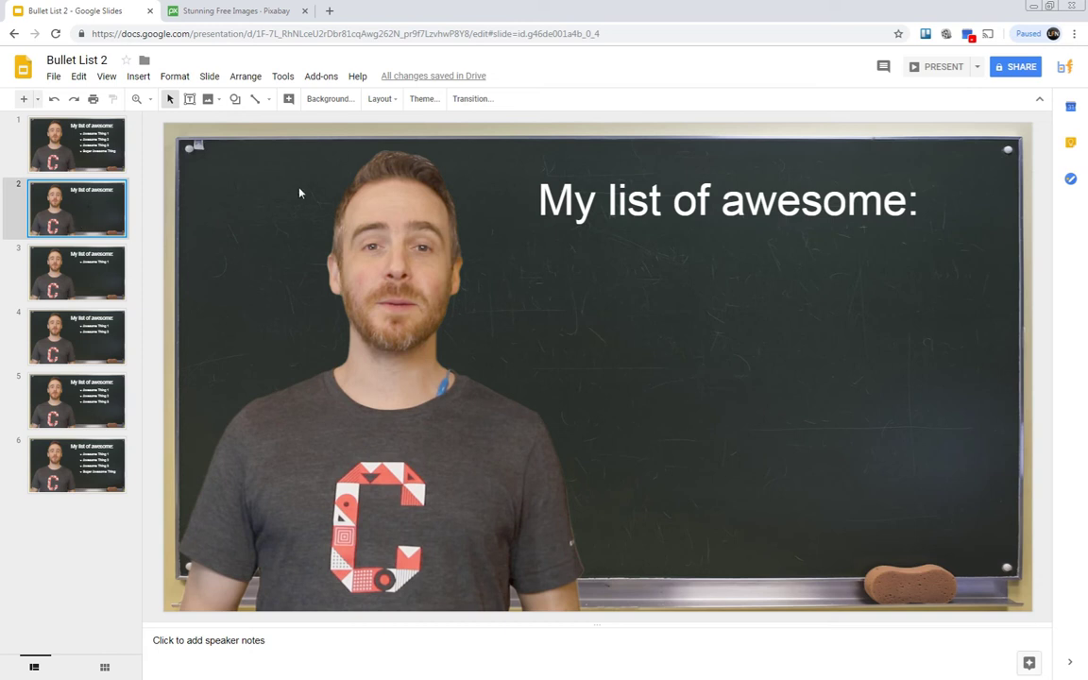
Try to export the slides as PNG images with the Slides Toolbox add-on, cancelling at the file save.
left_click(321, 79)
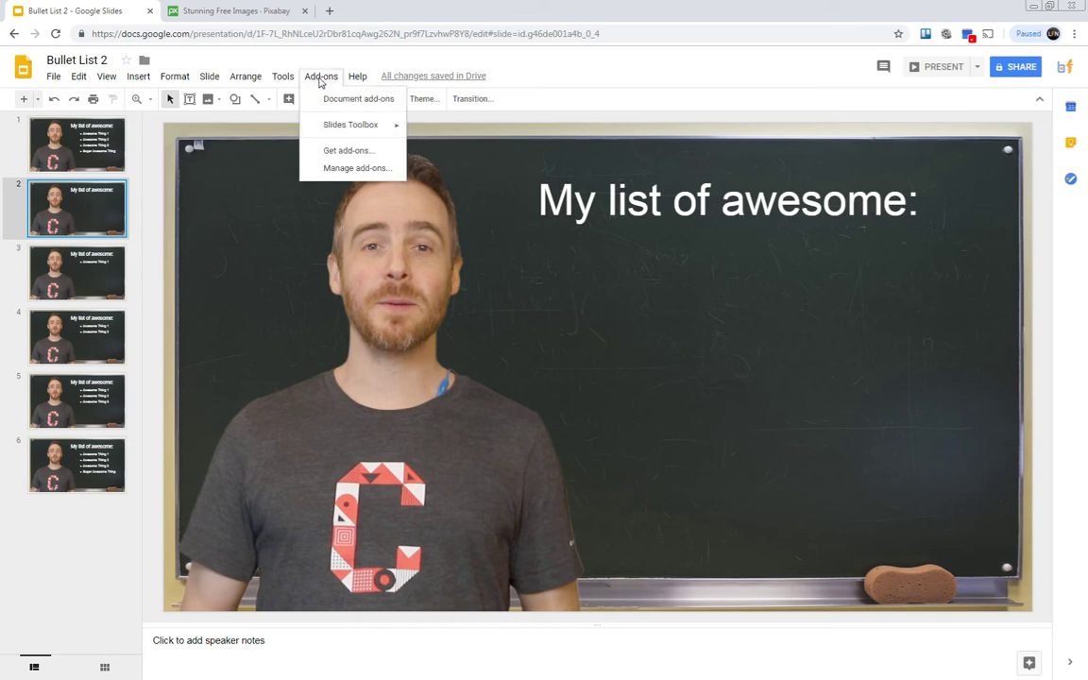
mouse_move(336, 127)
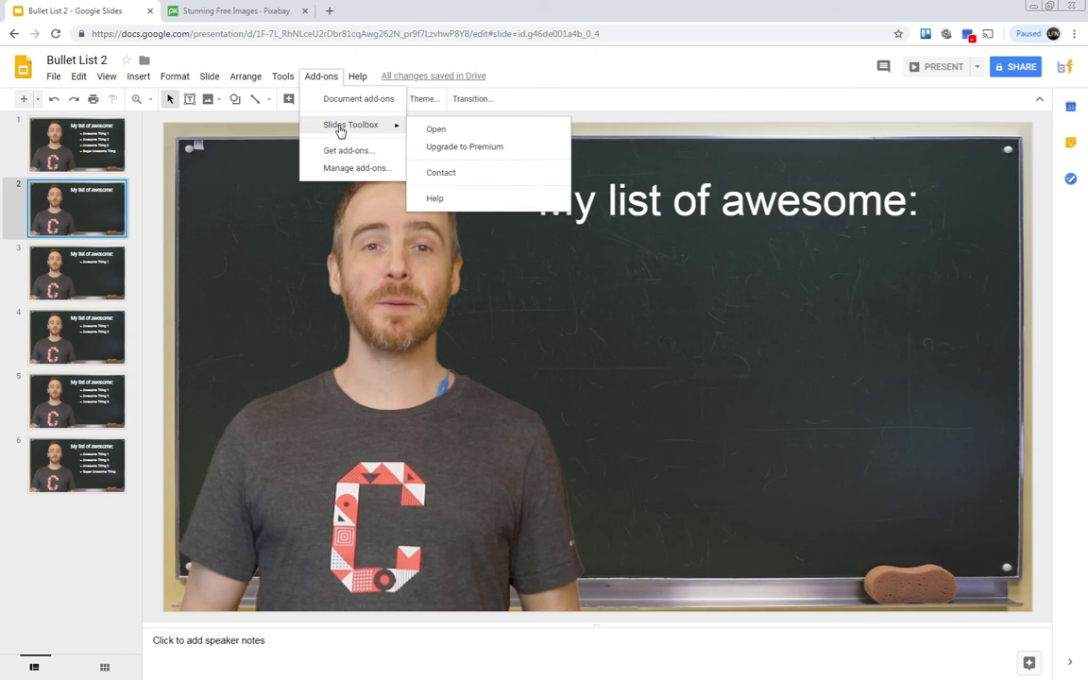
left_click(437, 131)
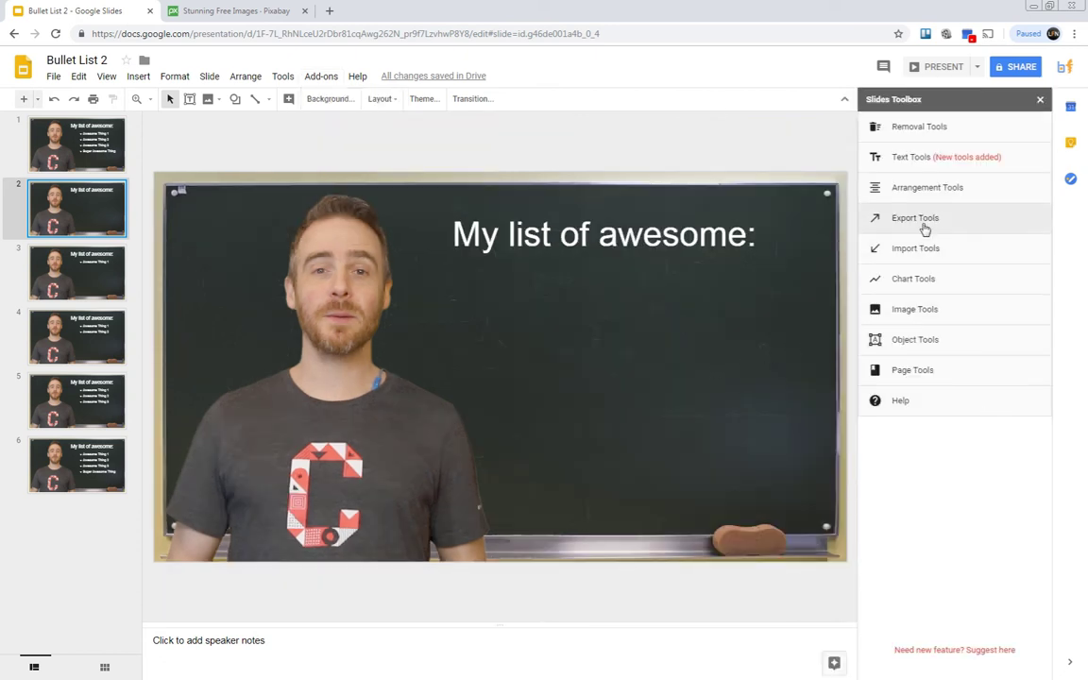
left_click(919, 251)
scroll(904, 400, "down", 2)
scroll(911, 168, "up", 3)
left_click(903, 217)
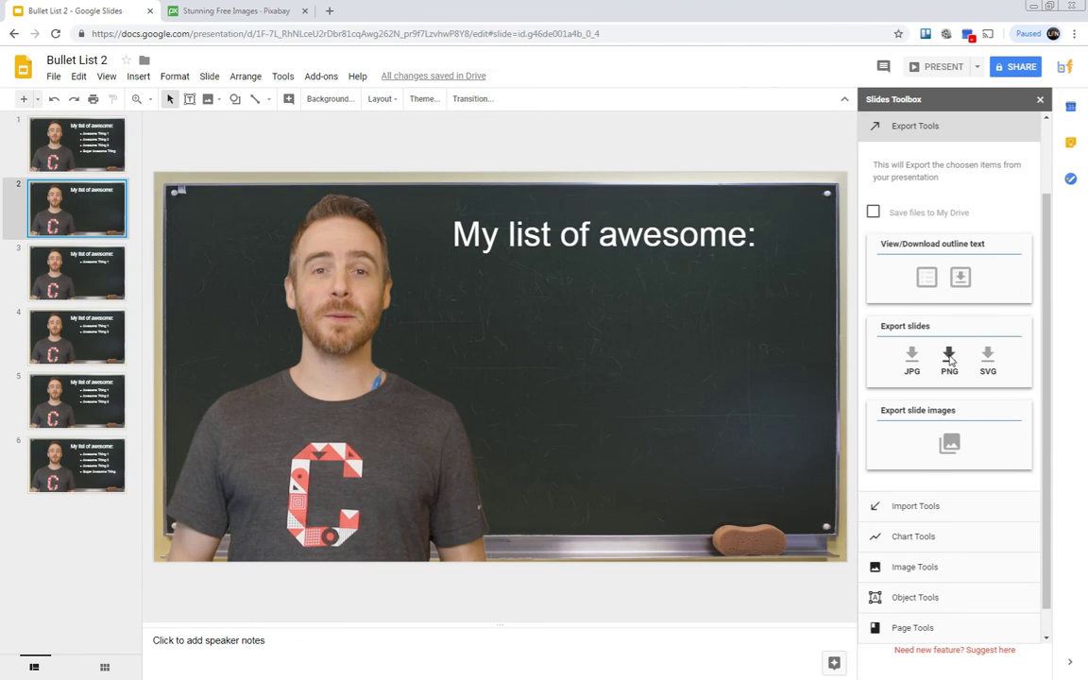
left_click(949, 357)
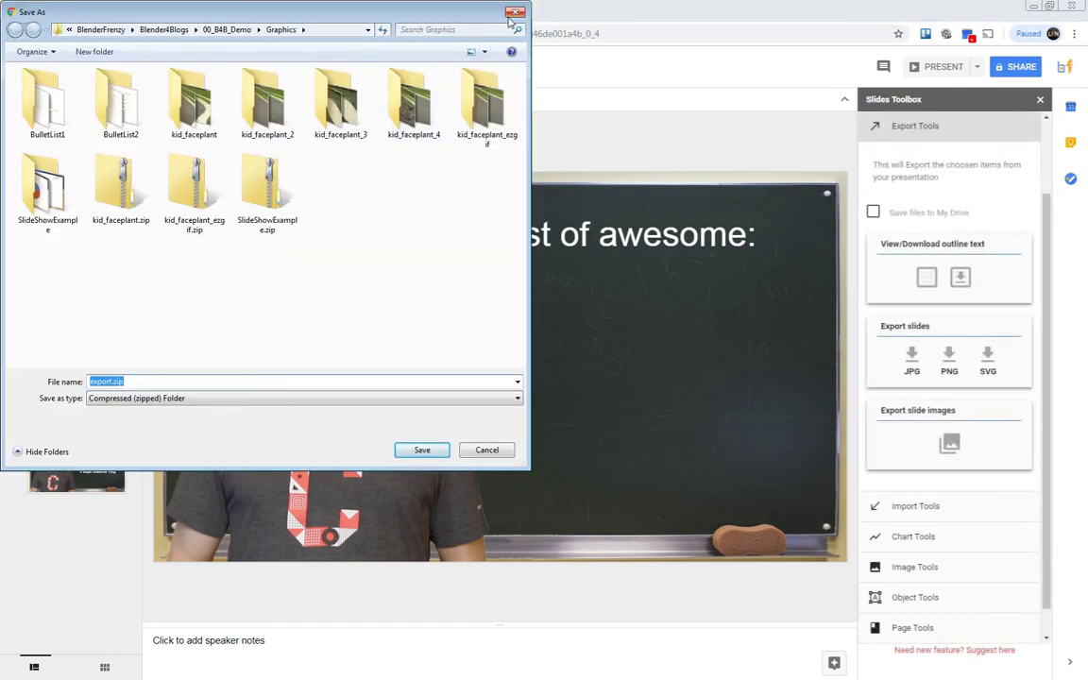
left_click(511, 14)
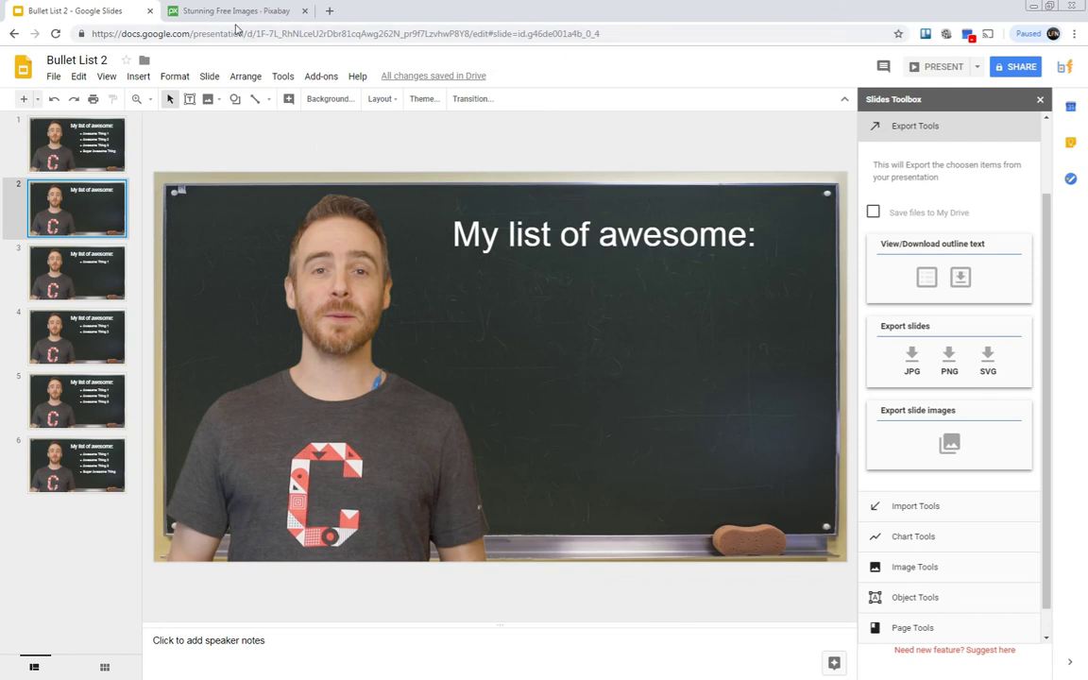
Search Pixabay for "stupid" images and open the cartoon donkey labelled "derp".
left_click(198, 10)
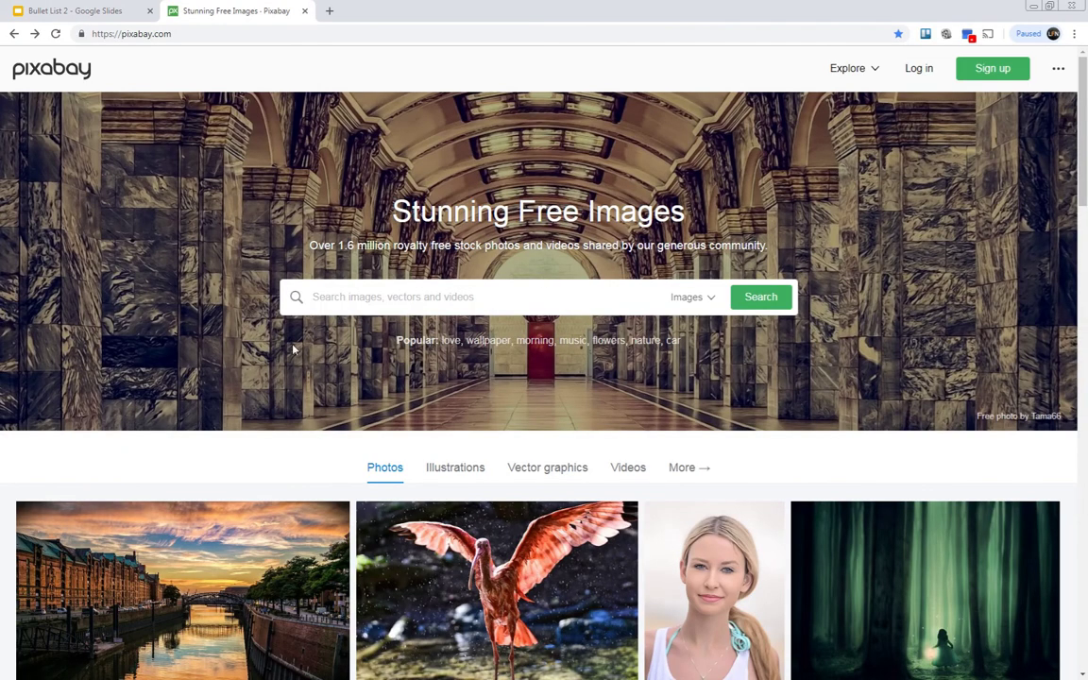
left_click(378, 303)
type("stupid")
key("Return")
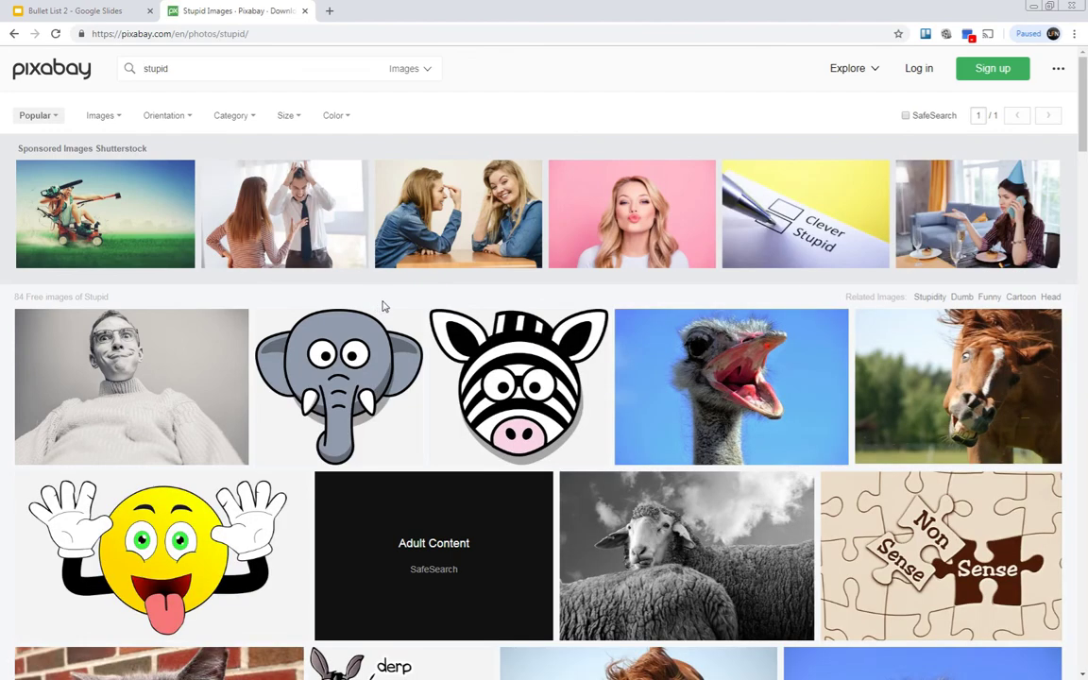
scroll(382, 308, "down", 3)
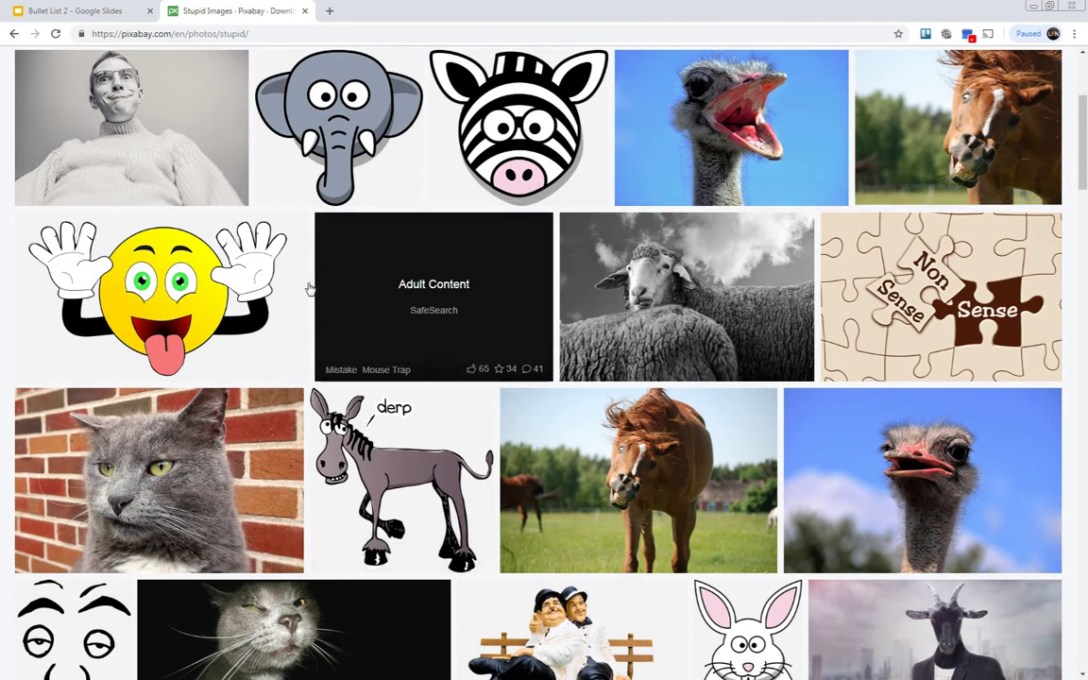
left_click(389, 472)
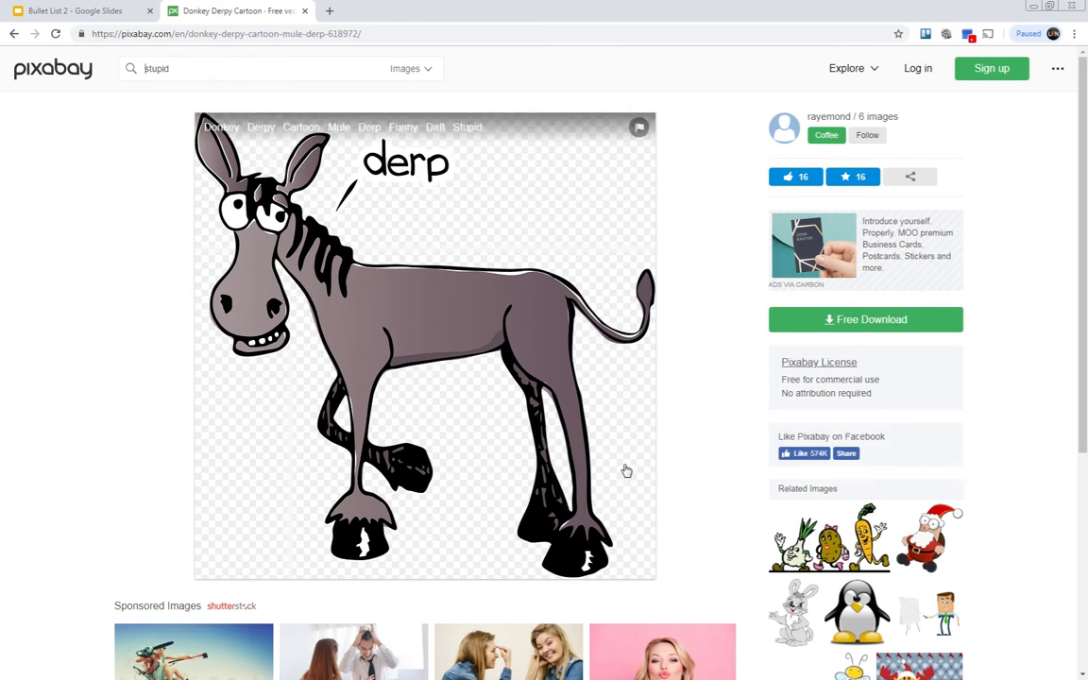
Try to download the donkey image as a 632×640 PNG, cancelling at the file save.
left_click(860, 321)
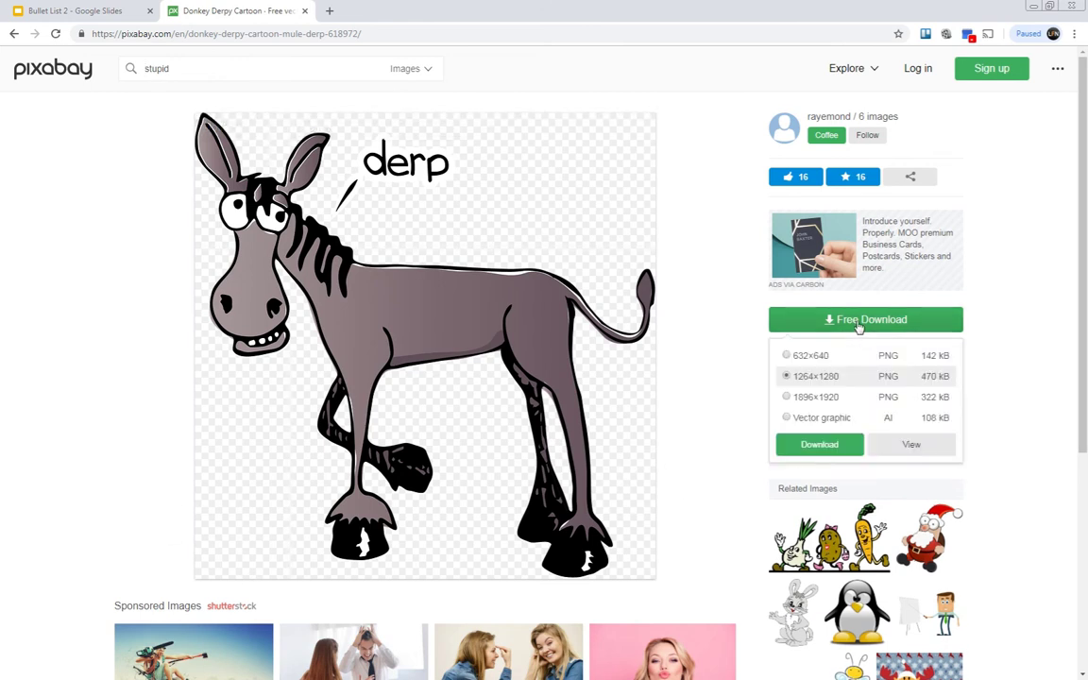
left_click(806, 357)
left_click(807, 441)
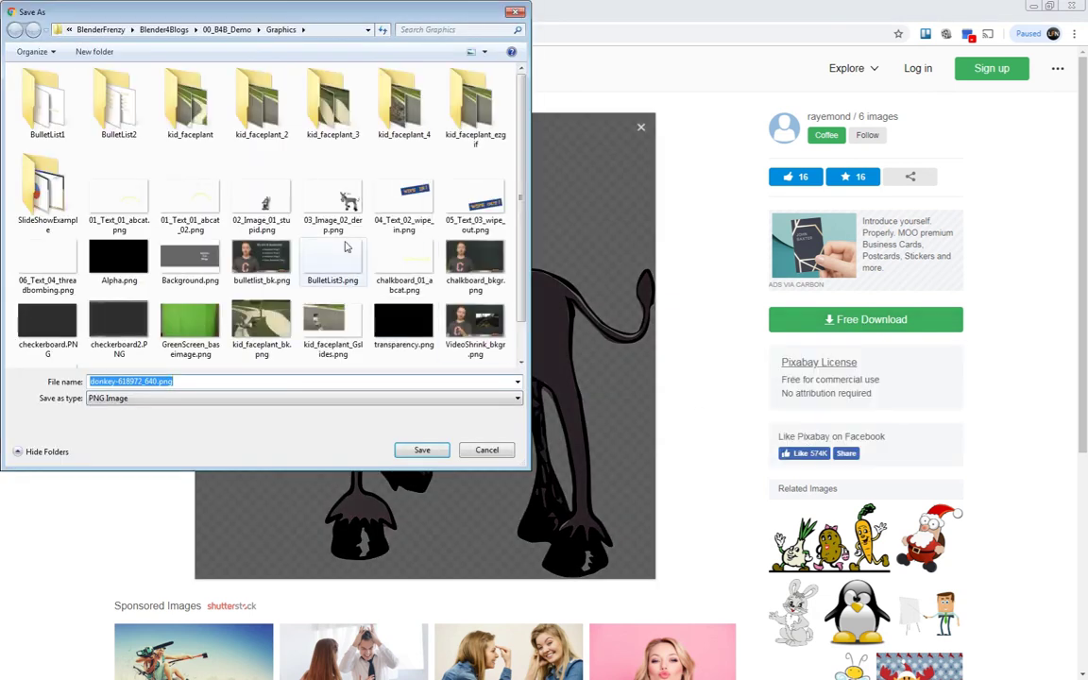
left_click(515, 14)
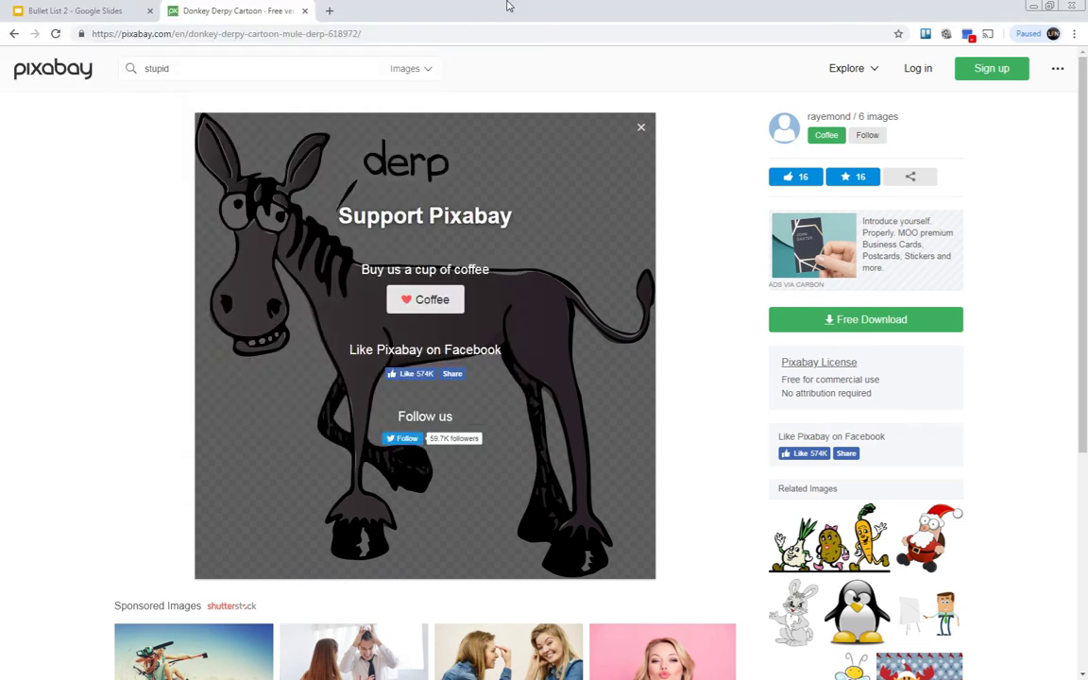
Return to Blender and select the Screen - Import Sound marker strip in the sequencer.
left_click(1035, 7)
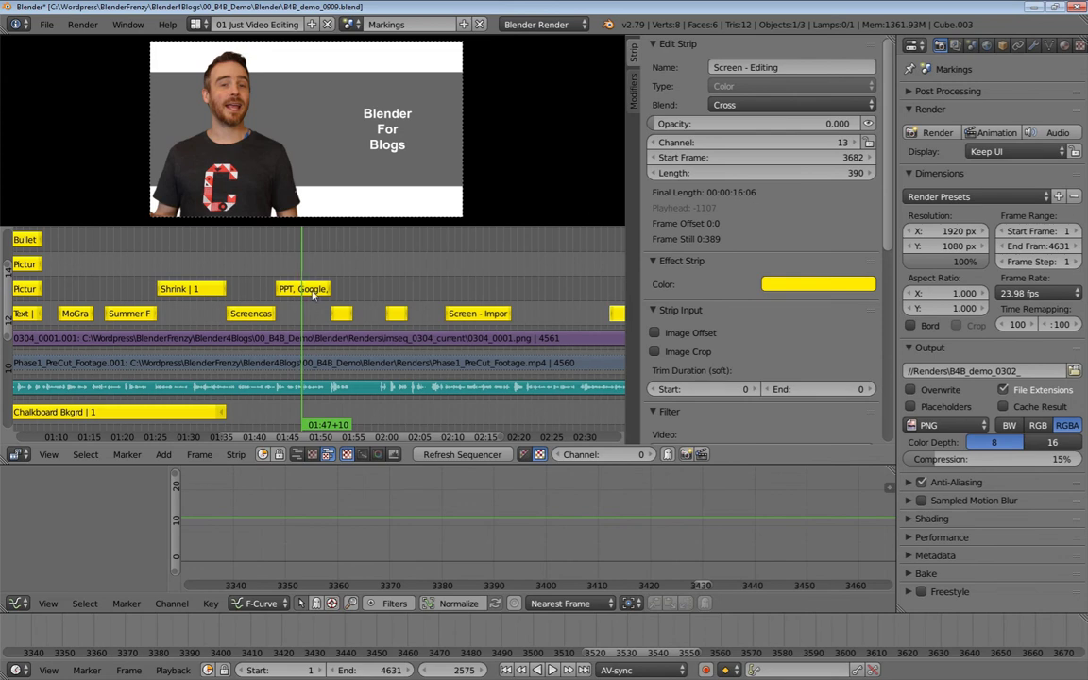
scroll(312, 274, "up", 3)
left_click_drag(347, 279, 256, 282)
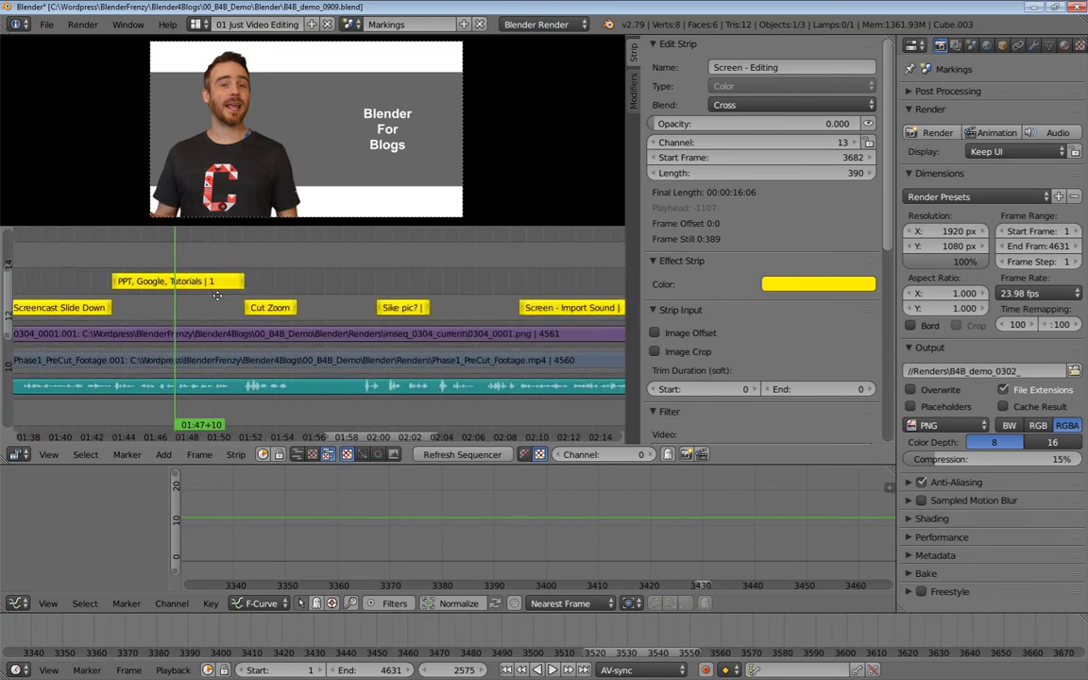
left_click_drag(467, 305, 243, 308)
right_click(355, 314)
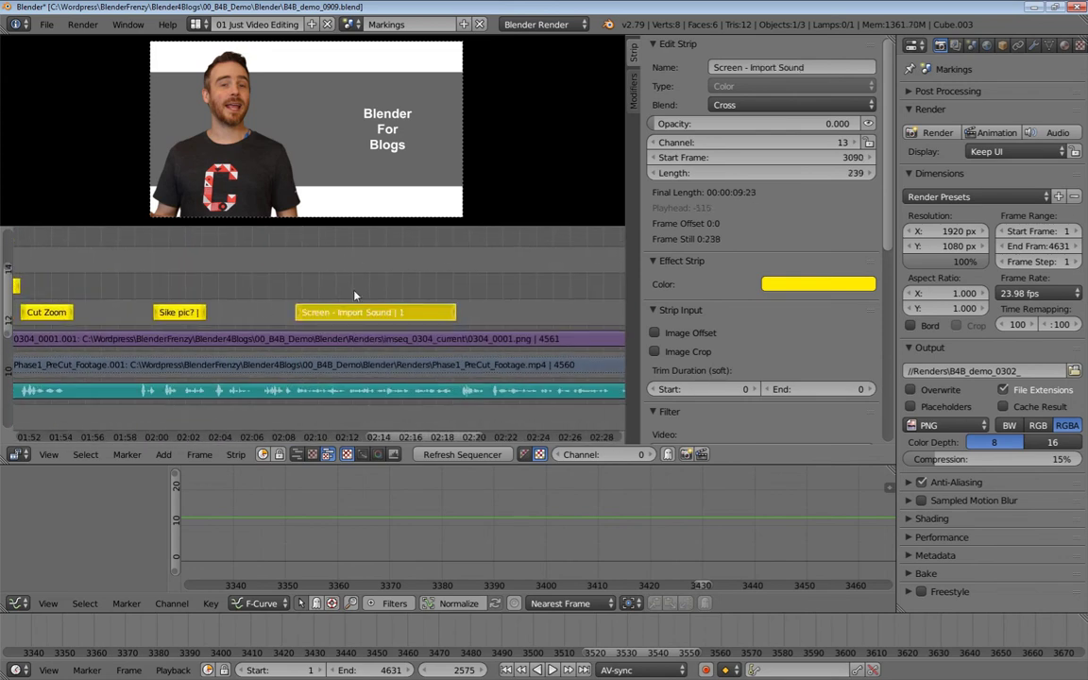
Switch to the Orig scene and bring its MVI_6926.MOV footage and audio strips into view from the start.
left_click(351, 25)
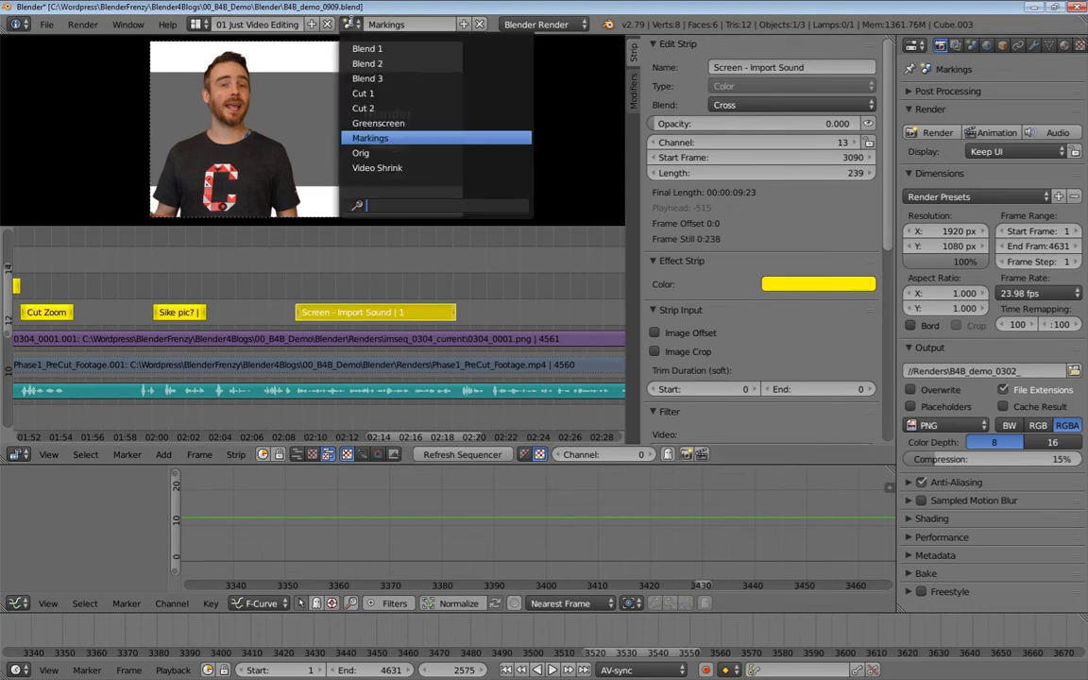
left_click(363, 152)
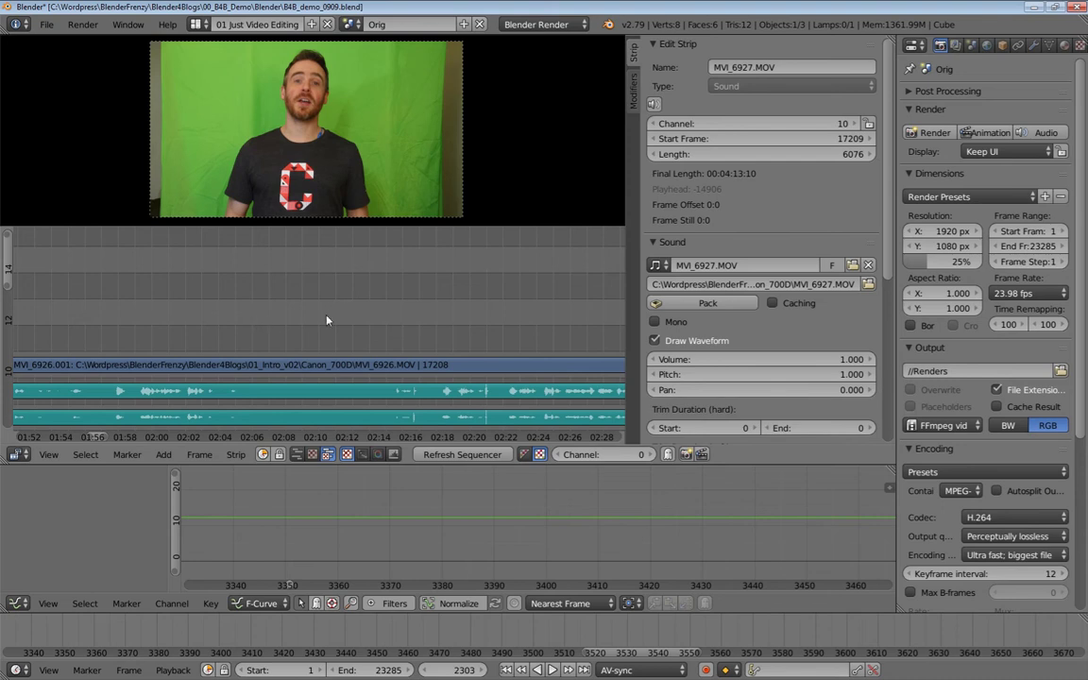
left_click_drag(378, 321, 233, 280)
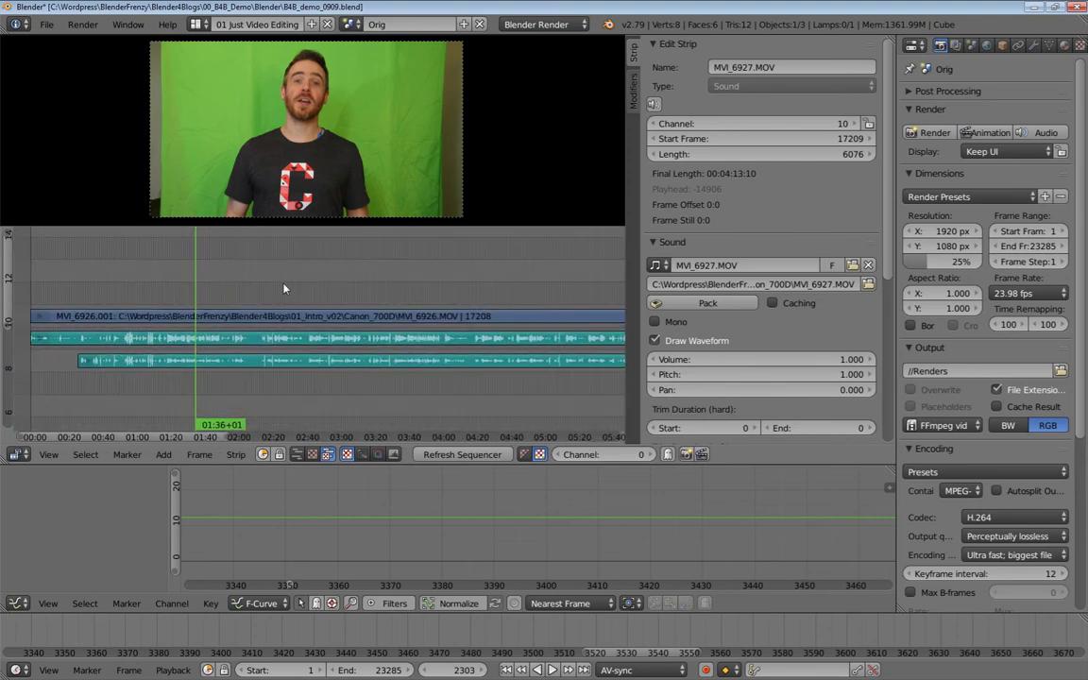
Create a full copy of the Orig scene and name it Screen Capture.
left_click(464, 24)
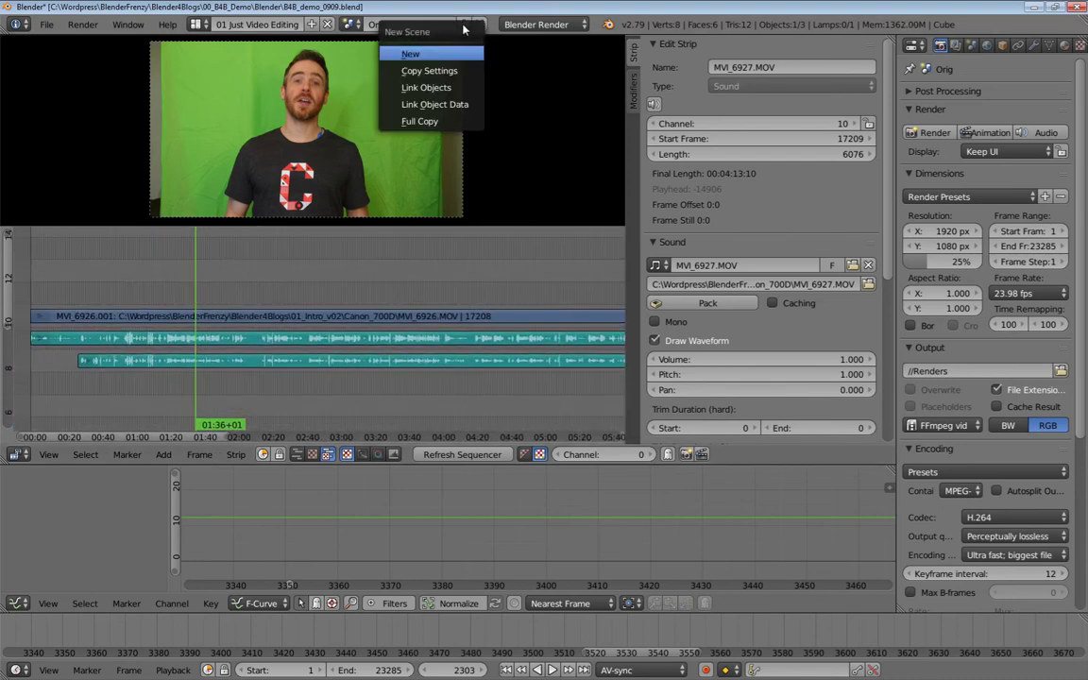
left_click(392, 112)
left_click(407, 25)
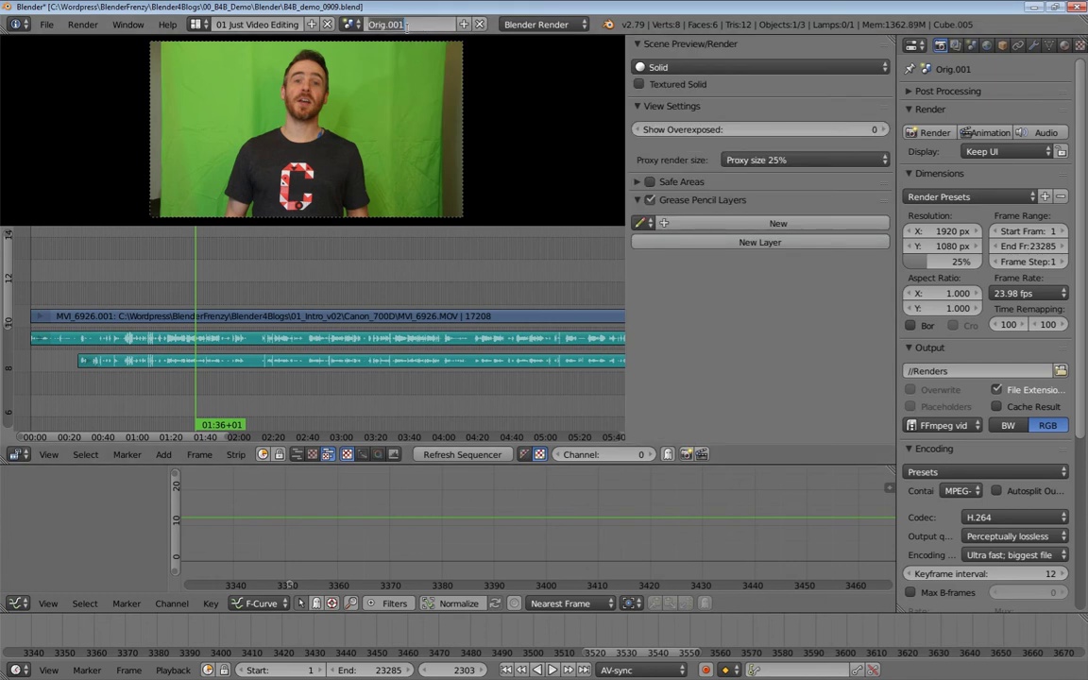
type("Cr")
type("reen Capture")
key("Return")
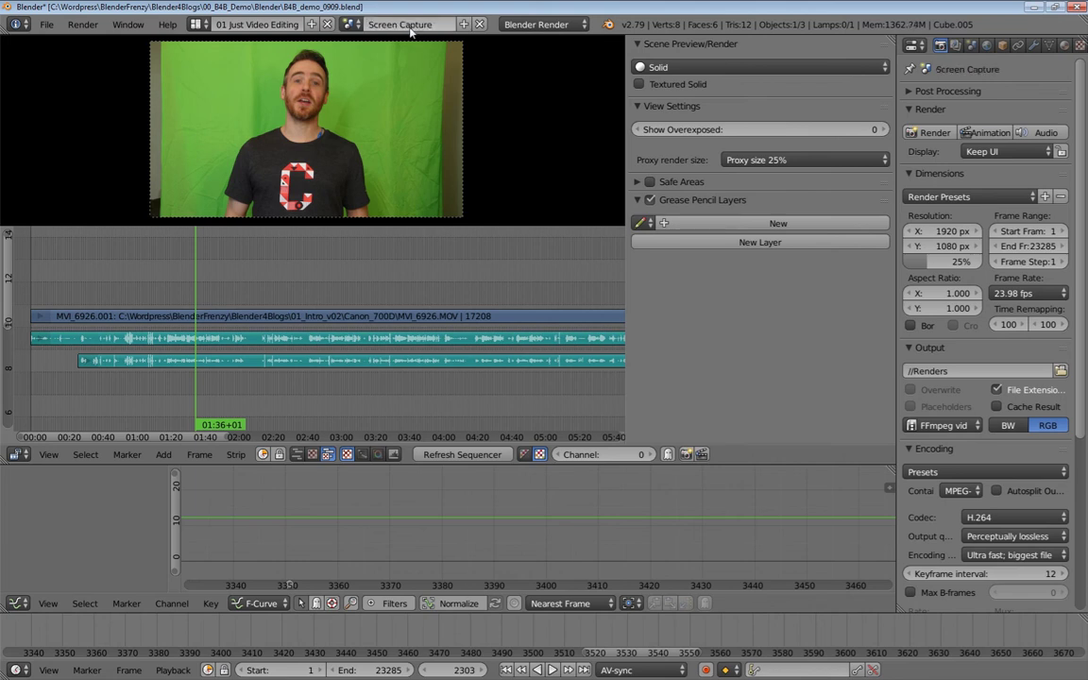
Erase the rec_0501_test.flac strip and play the footage with only the MVI_6926.MOV camera audio.
right_click(227, 366)
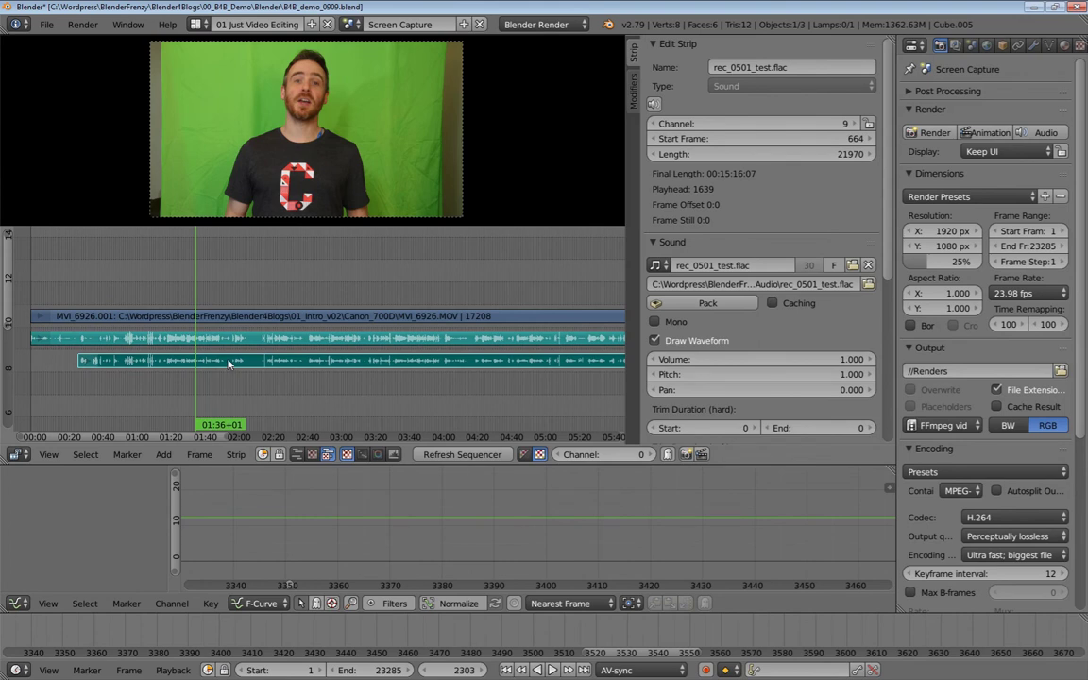
key("x")
key("x")
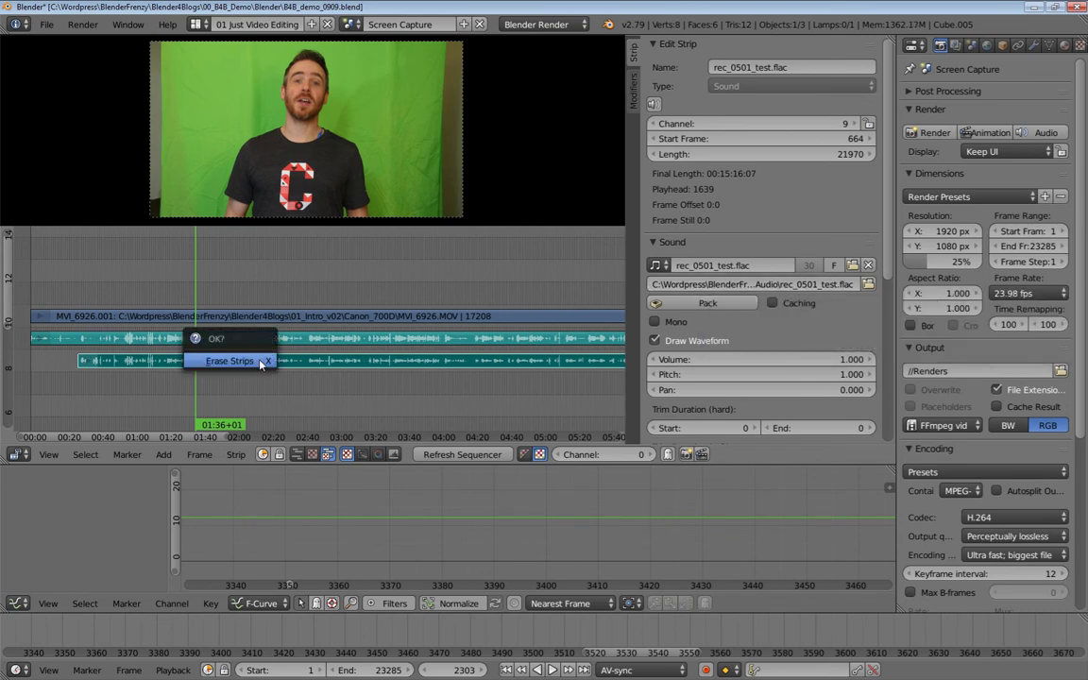
left_click(247, 361)
left_click(210, 342)
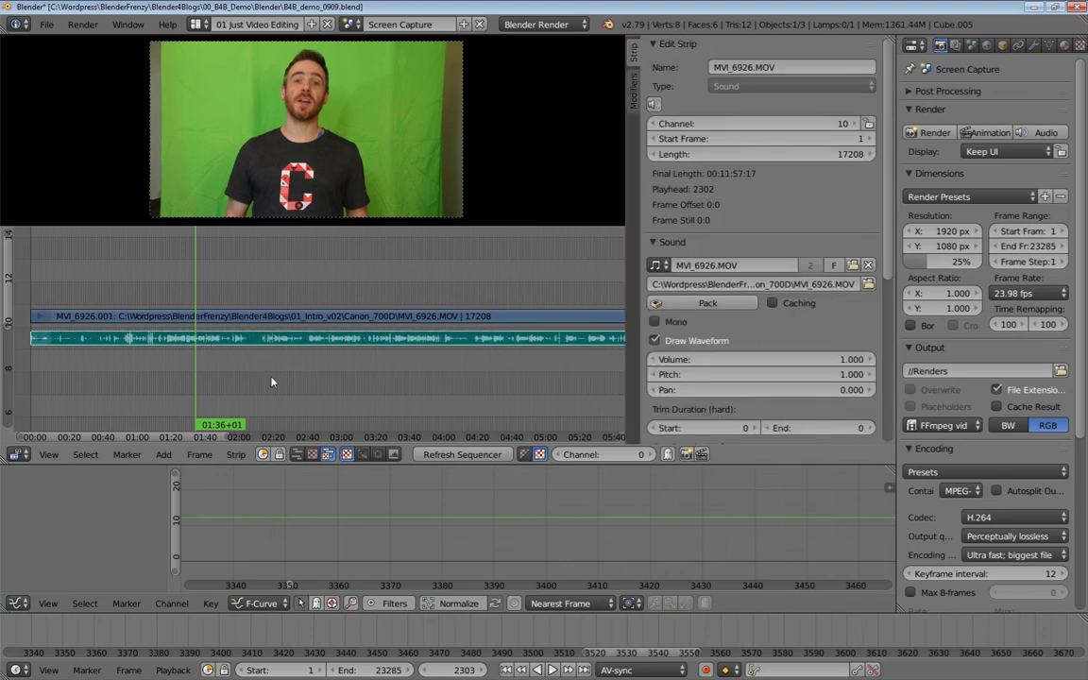
key("alt+a")
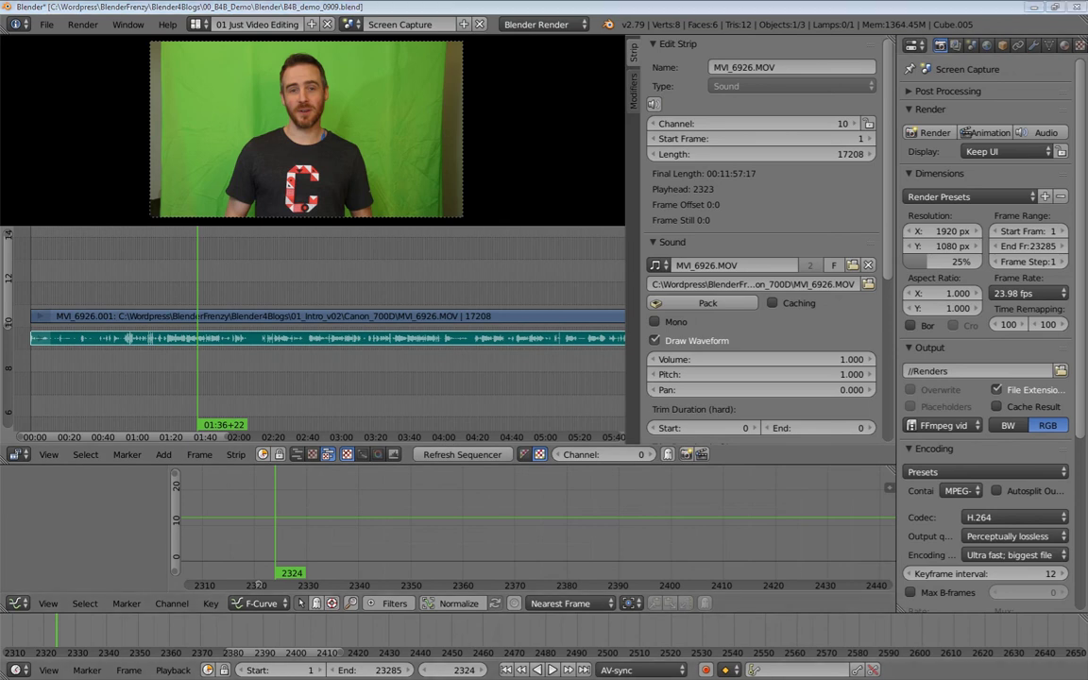
Switch to the Audio folder in the file explorer and import rec_0501_test.flac into the Blender sequencer.
key("alt+Tab")
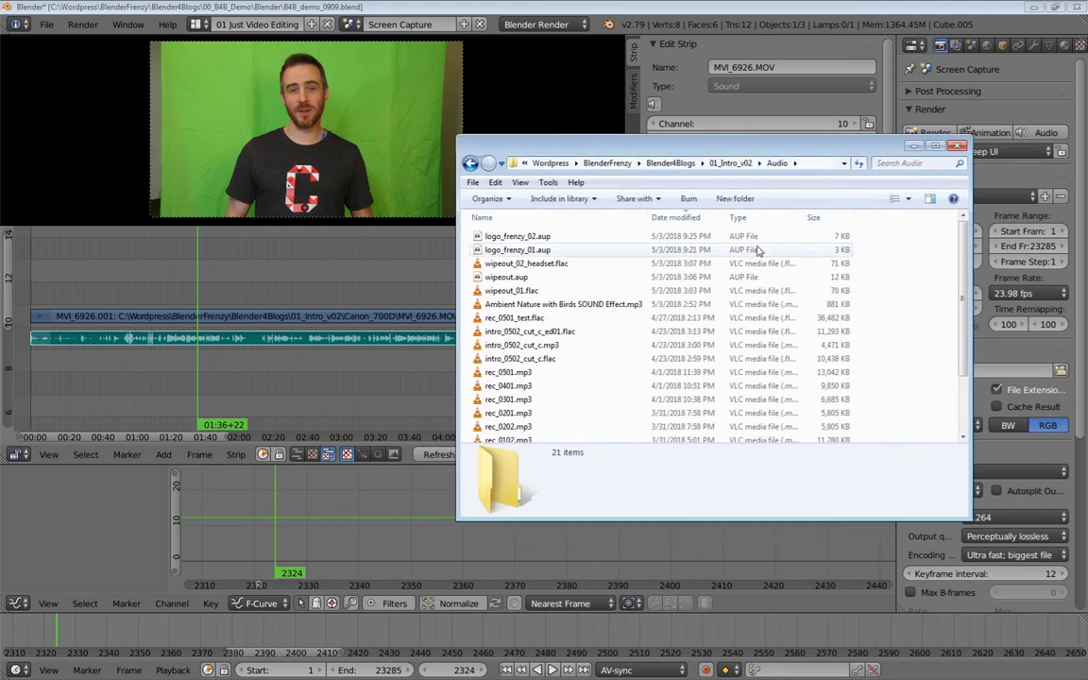
left_click(505, 317)
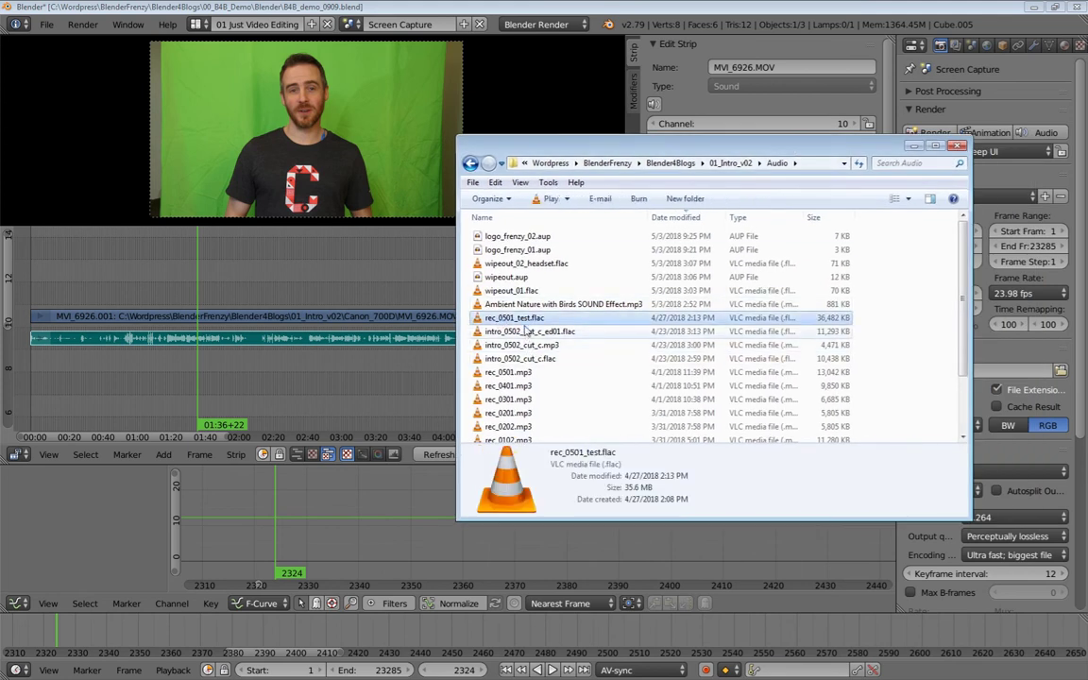
left_click_drag(630, 141, 744, 138)
left_click_drag(626, 315, 427, 376)
left_click_drag(382, 371, 382, 371)
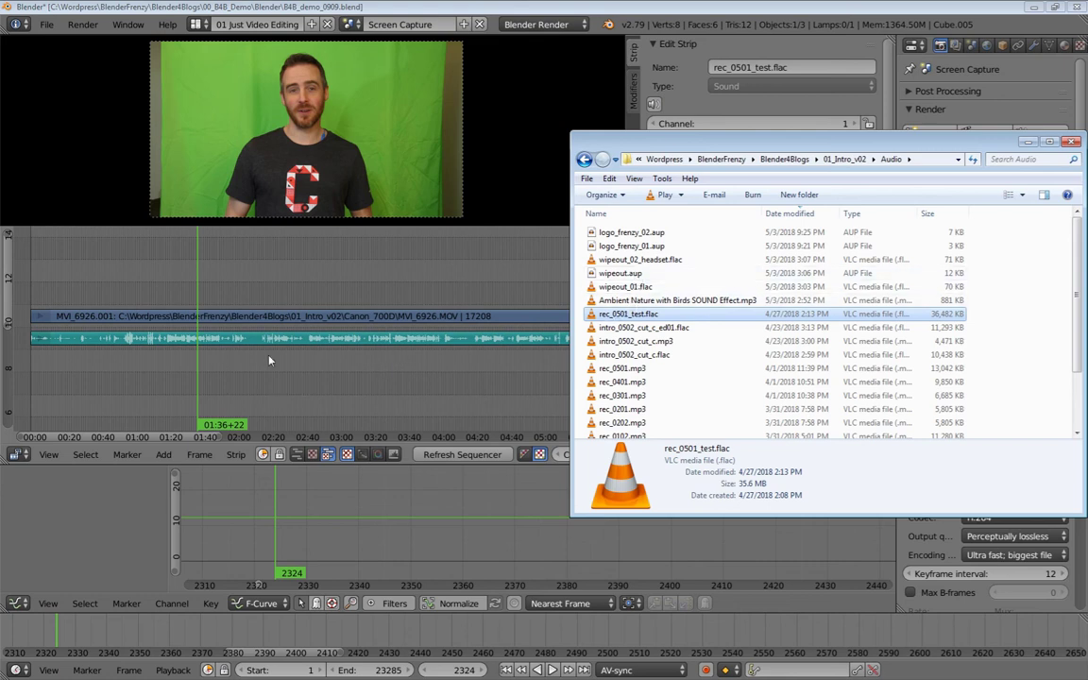
Move the imported rec_0501_test.flac strip up to channel 9 and enable its waveform display.
key("alt+Tab")
scroll(332, 386, "down", 3)
scroll(333, 386, "up", 1)
left_click_drag(332, 387, 331, 335)
key("y")
key("Escape")
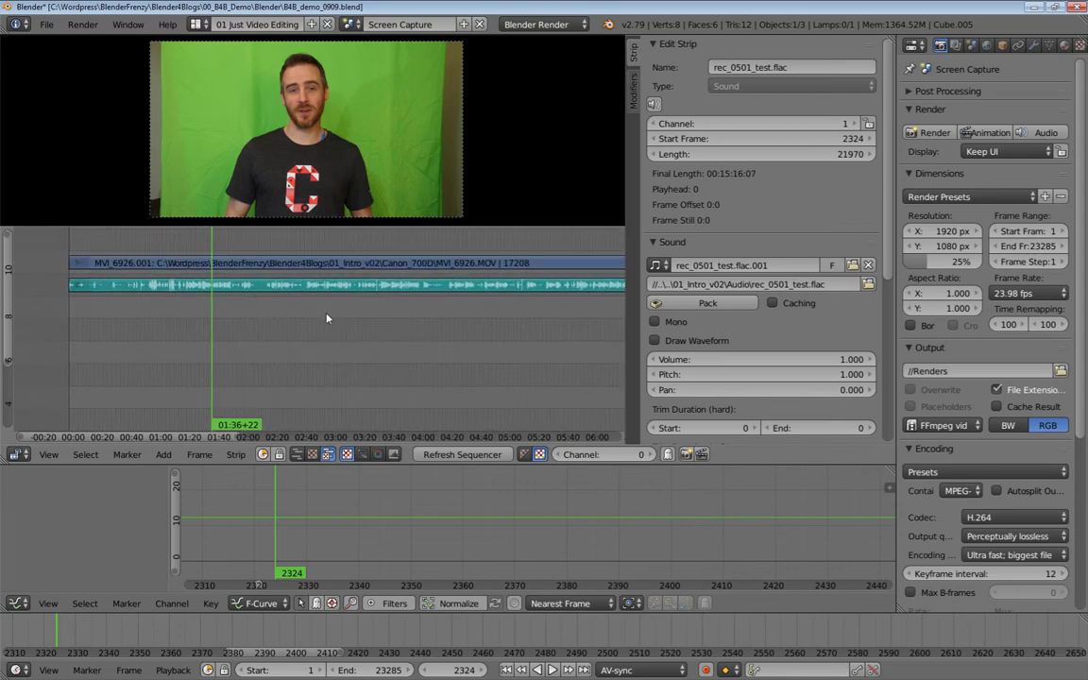
left_click_drag(325, 375, 311, 242)
right_click(287, 398)
left_click_drag(288, 357, 298, 434)
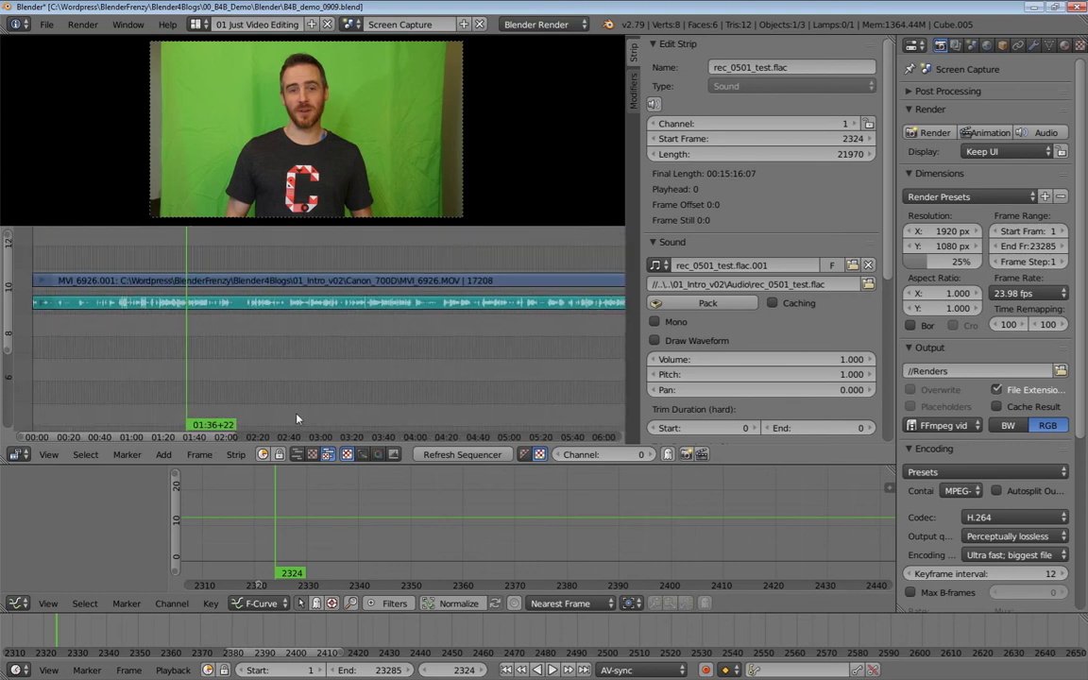
key("g")
left_click(278, 244)
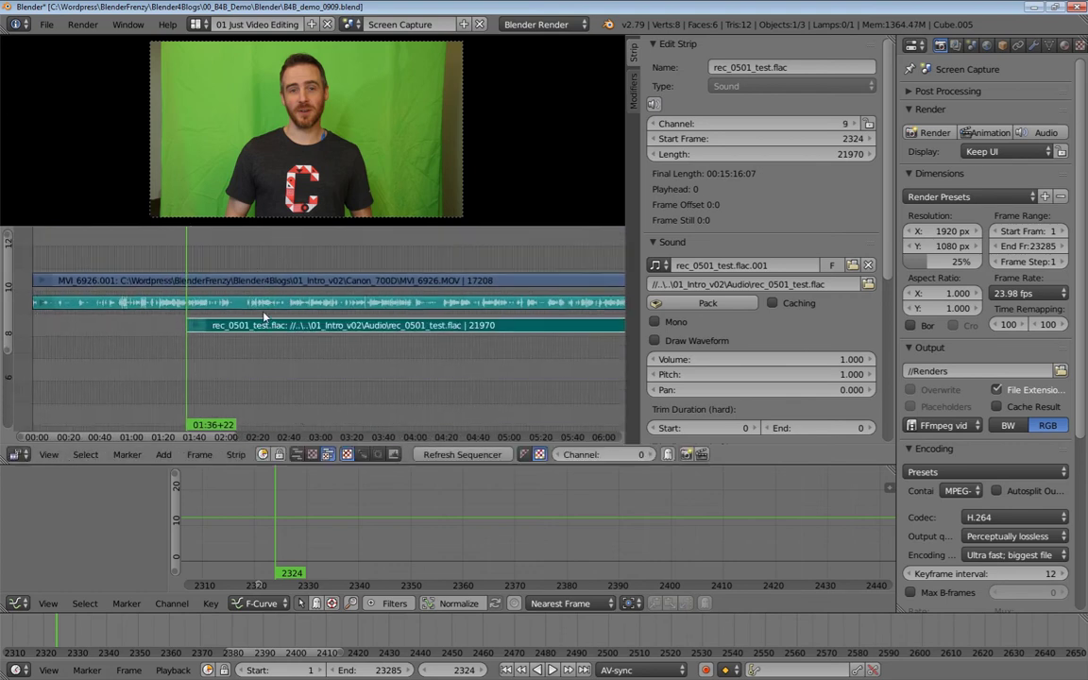
left_click(661, 340)
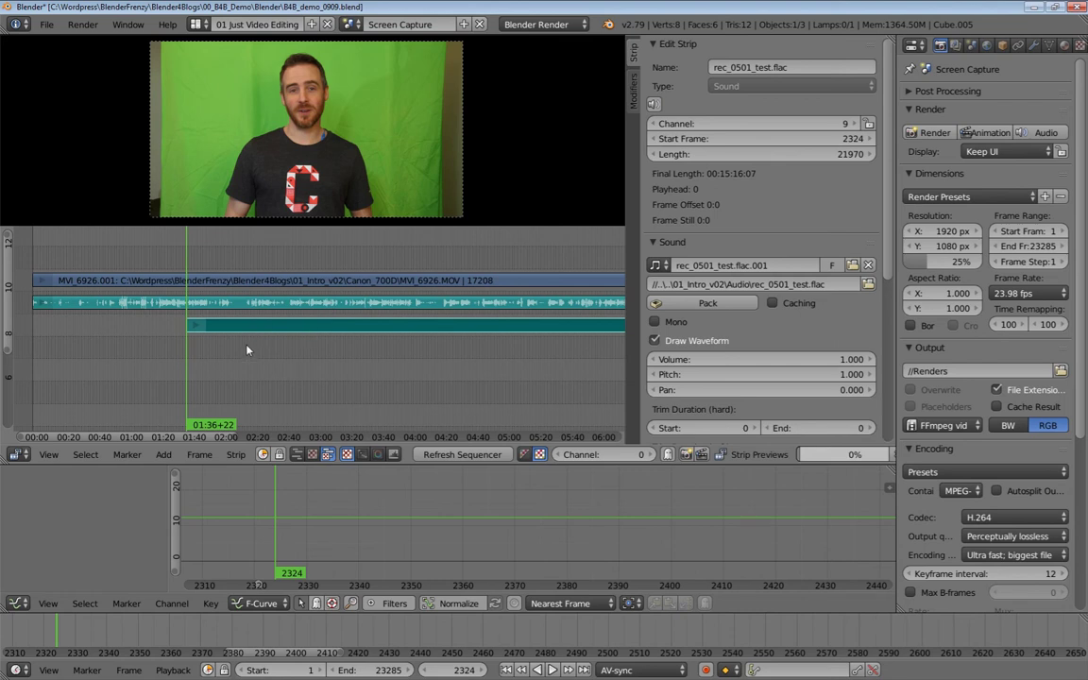
Slide the rec_0501_test.flac strip to start at frame 674, roughly under the matching camera audio, and play back the claps.
mouse_move(255, 360)
left_mouse_down()
mouse_move(356, 382)
mouse_move(574, 342)
mouse_move(488, 331)
left_mouse_up()
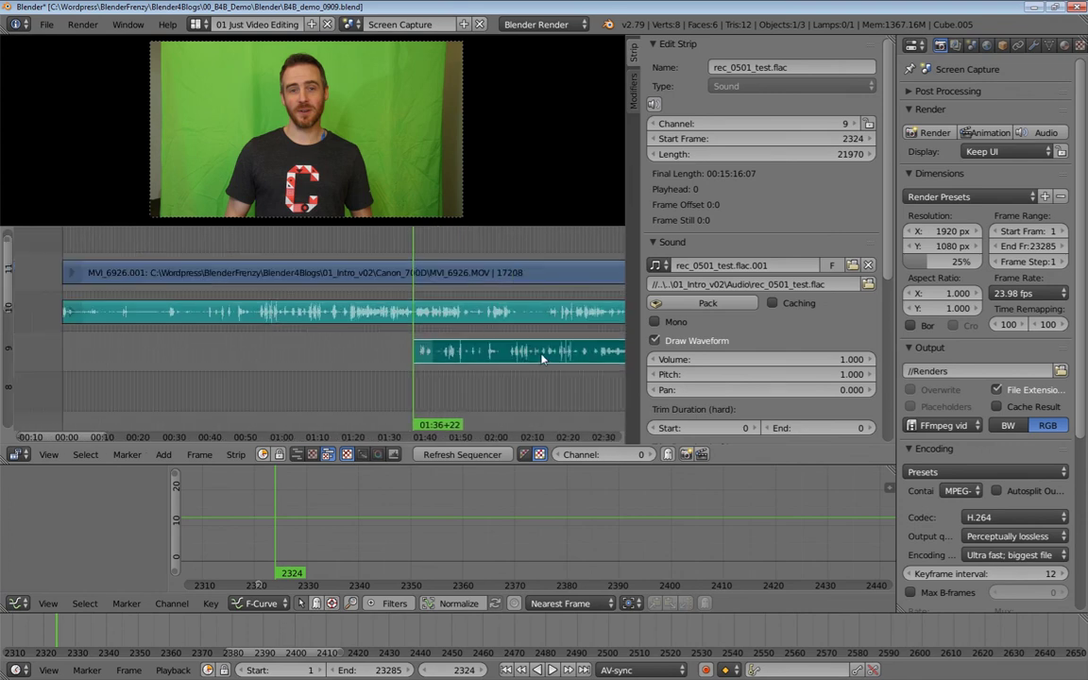
key("g")
left_click(285, 339)
left_click_drag(283, 333, 364, 351)
left_click(217, 269)
key("alt+a")
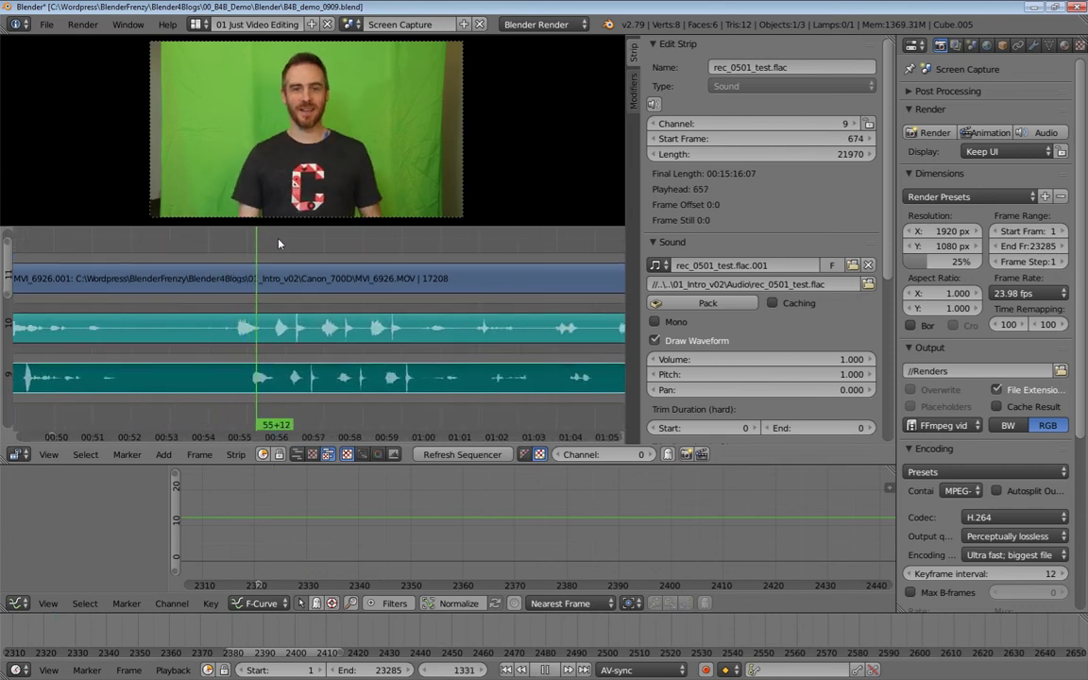
key("alt+a")
Shift the rec_0501_test.flac strip to start at frame 665 so its clap peaks approach the camera audio, and play the result.
left_click_drag(299, 239, 285, 242)
key("g")
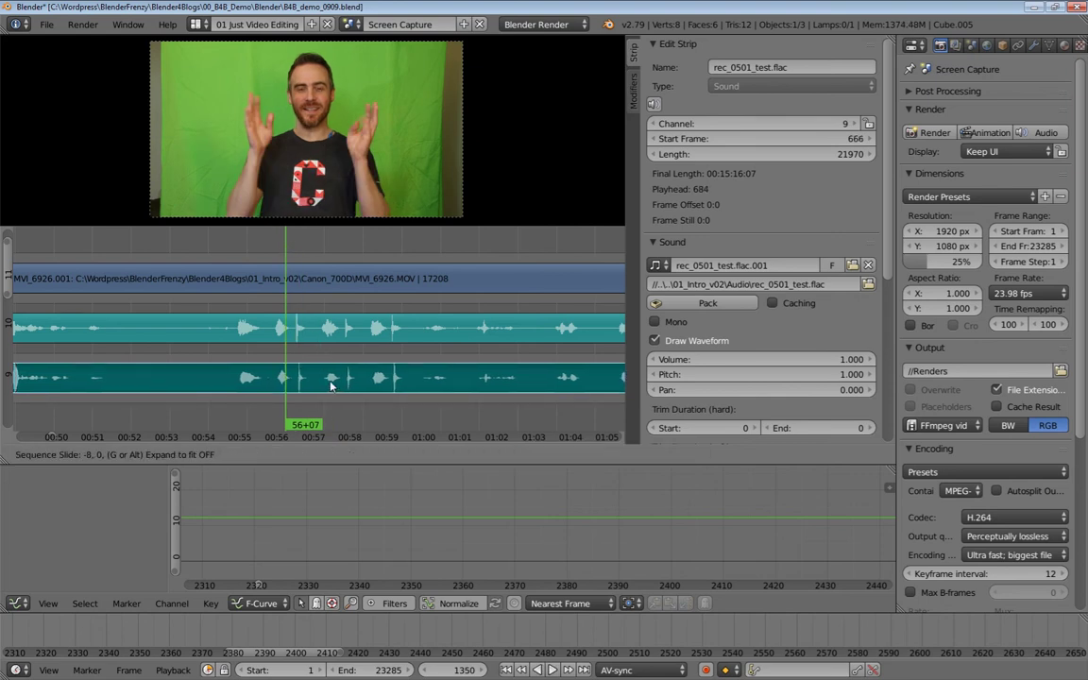
left_click(327, 377)
key("alt+a")
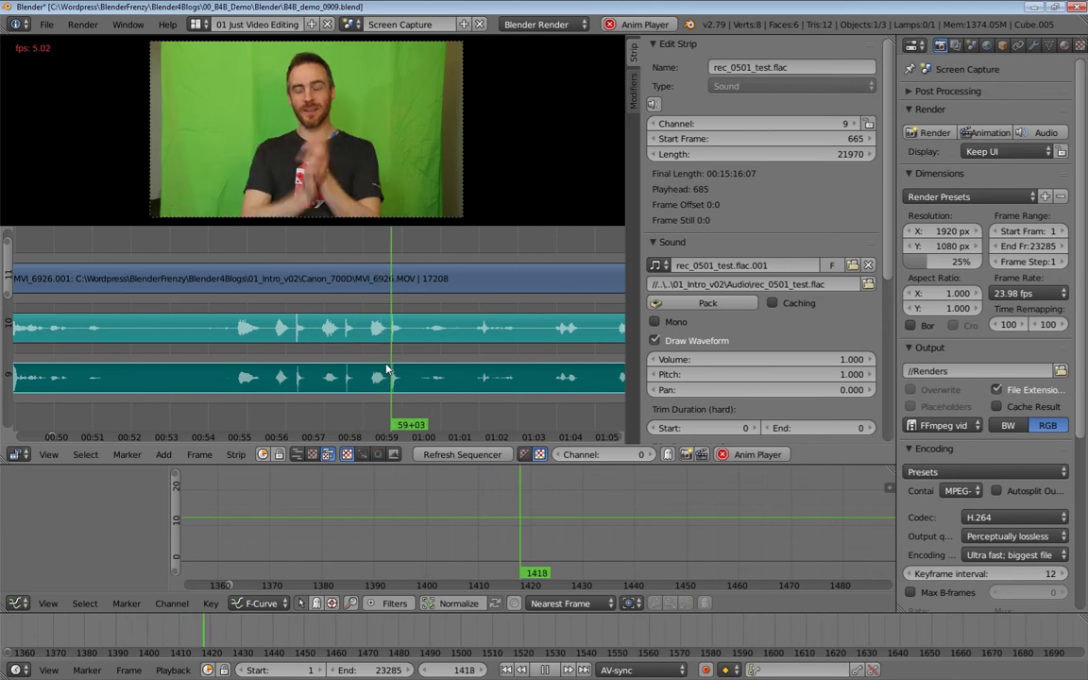
key("alt+a")
Nudge the rec_0501_test.flac strip to start at frame 664 and replay the claps to check the sync.
scroll(360, 333, "up", 2)
scroll(360, 333, "up", 8)
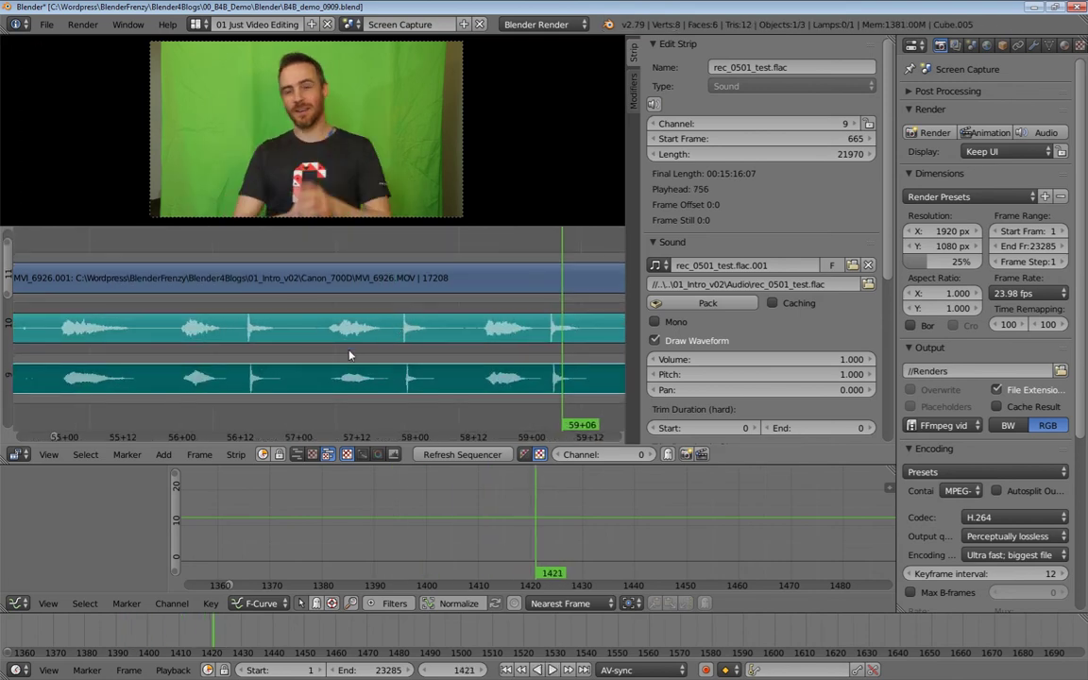
key("g")
left_click(371, 396)
scroll(287, 295, "down", 6)
key("shift+alt+a")
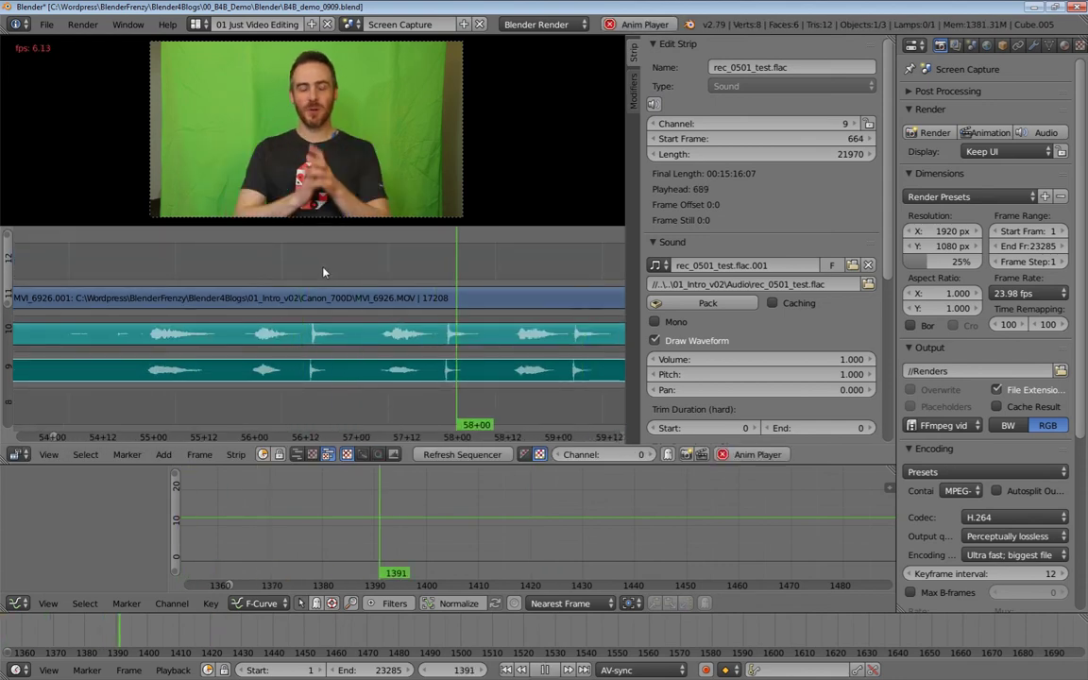
key("alt+a")
Mute the MVI_6926.MOV sound strip on channel 10 and play the claps with only the external recording.
left_click(320, 338)
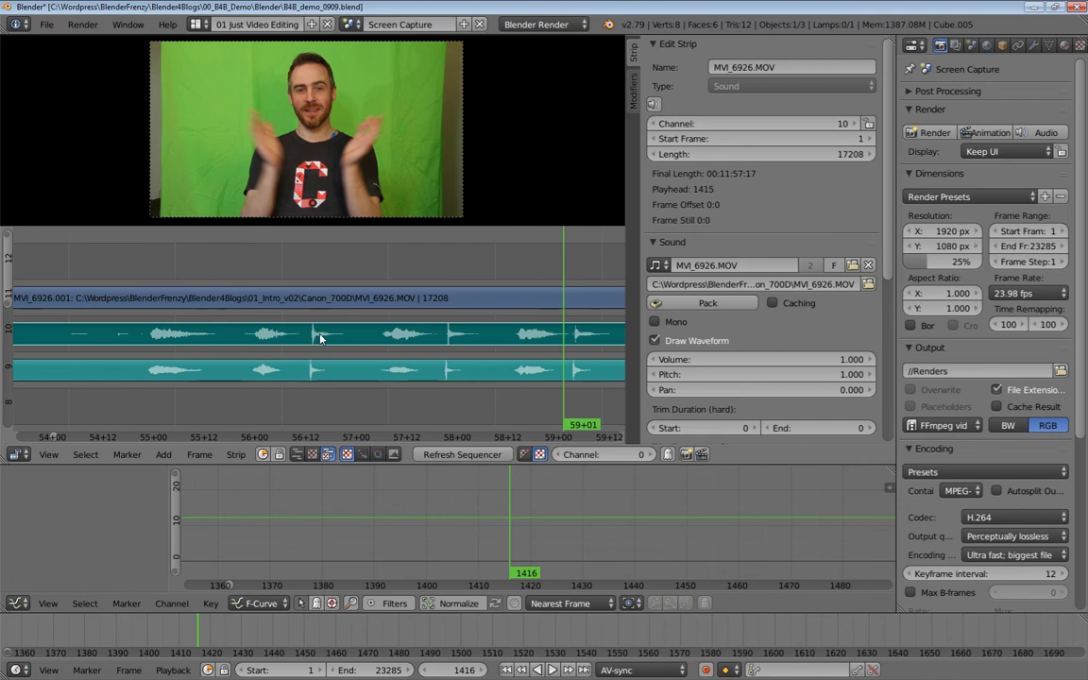
key("h")
scroll(325, 272, "down", 9)
left_click(302, 272)
key("alt+a")
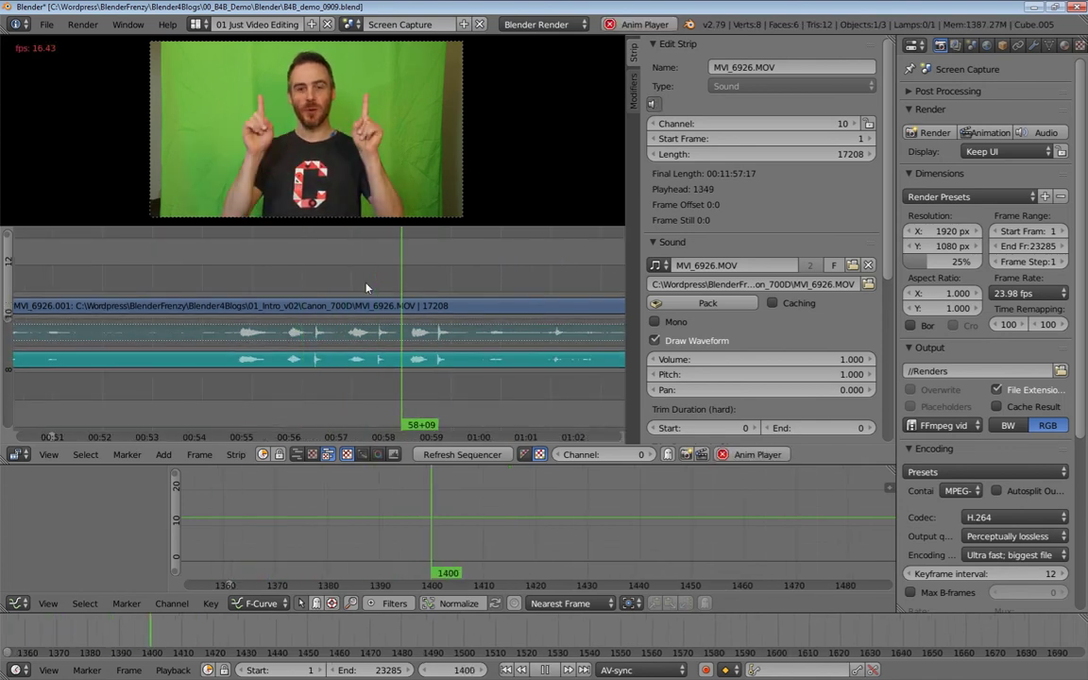
key("alt+a")
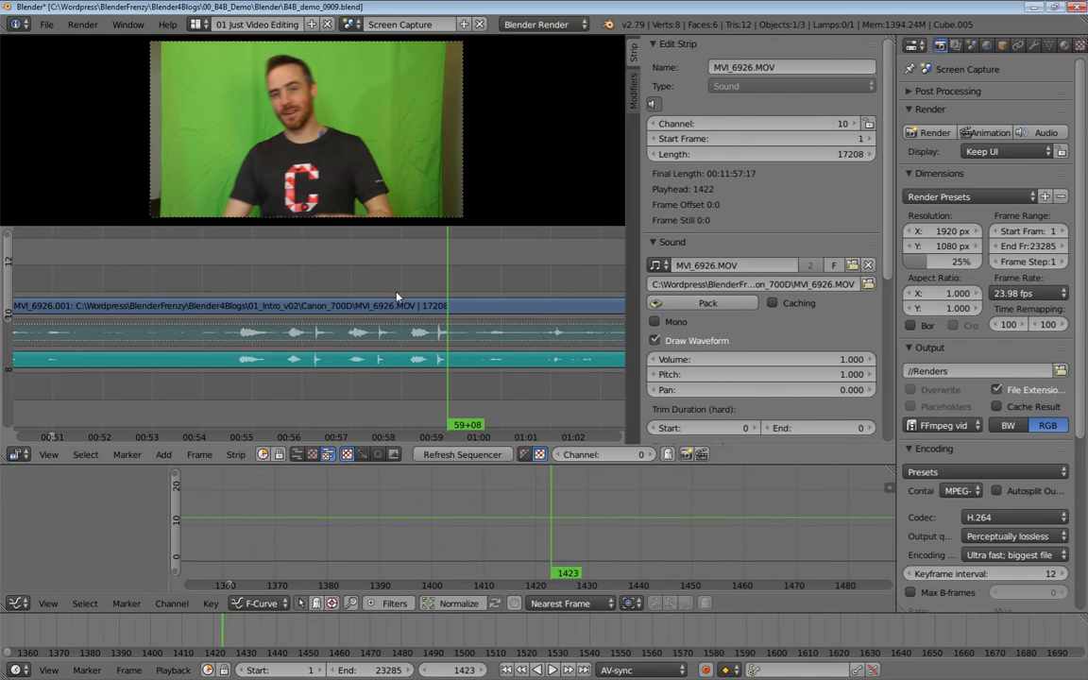
Save the current project, and save a new incremental version as B4B_demo_0910.blend.
key("ctrl+s")
left_click(399, 294)
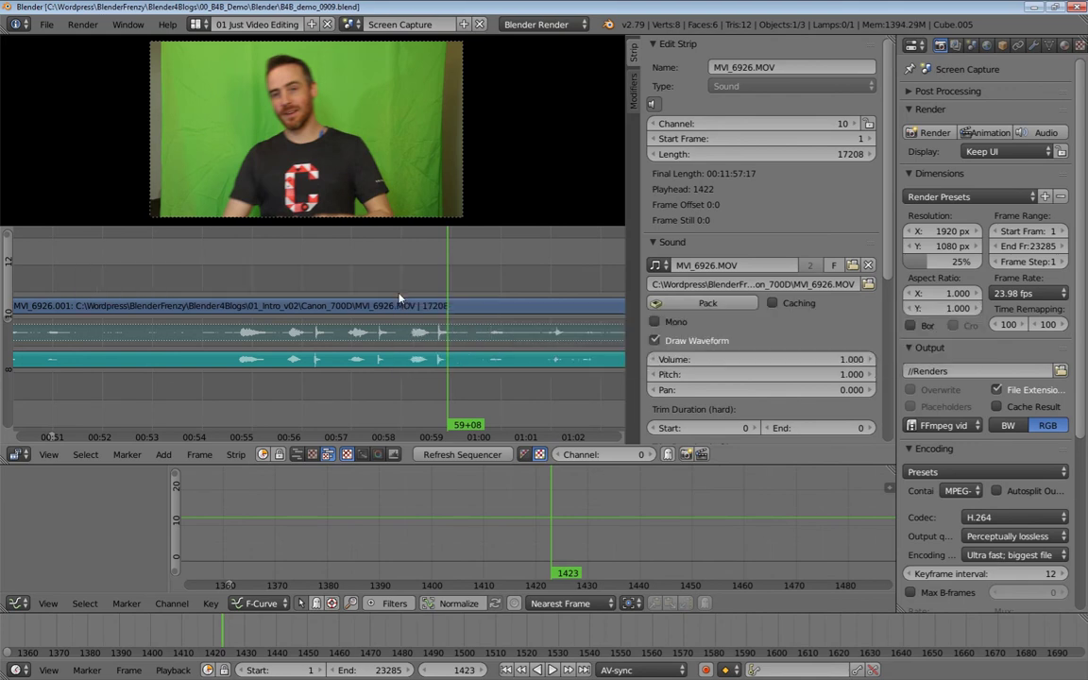
key("ctrl+shift+s")
key("KP_Add")
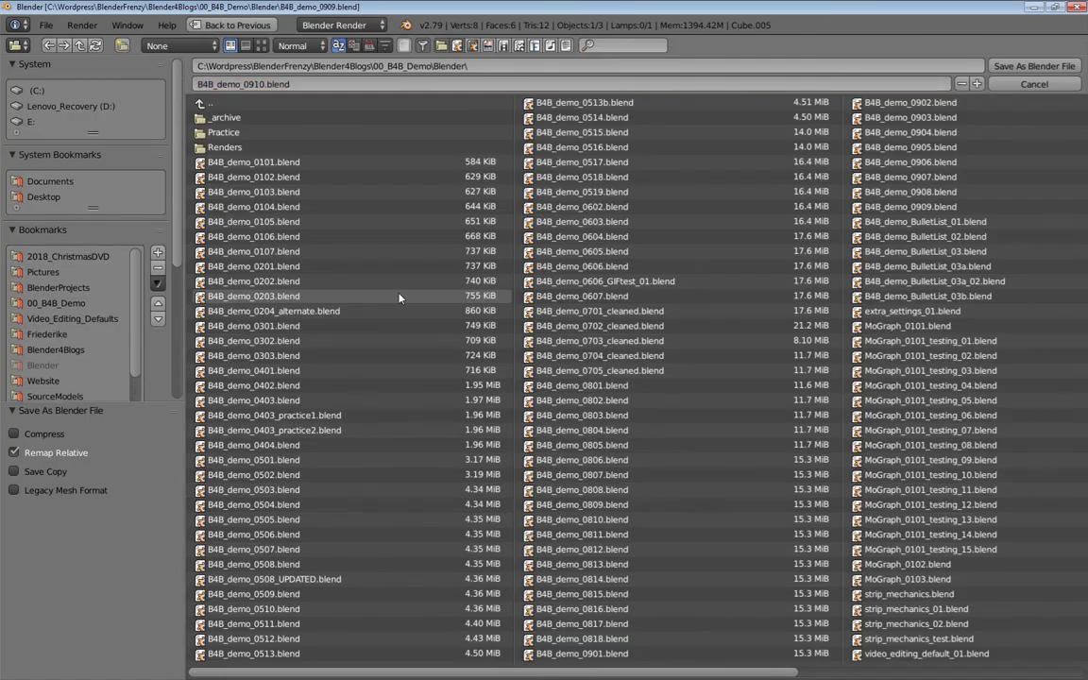
key("Return")
scroll(411, 307, "down", 10)
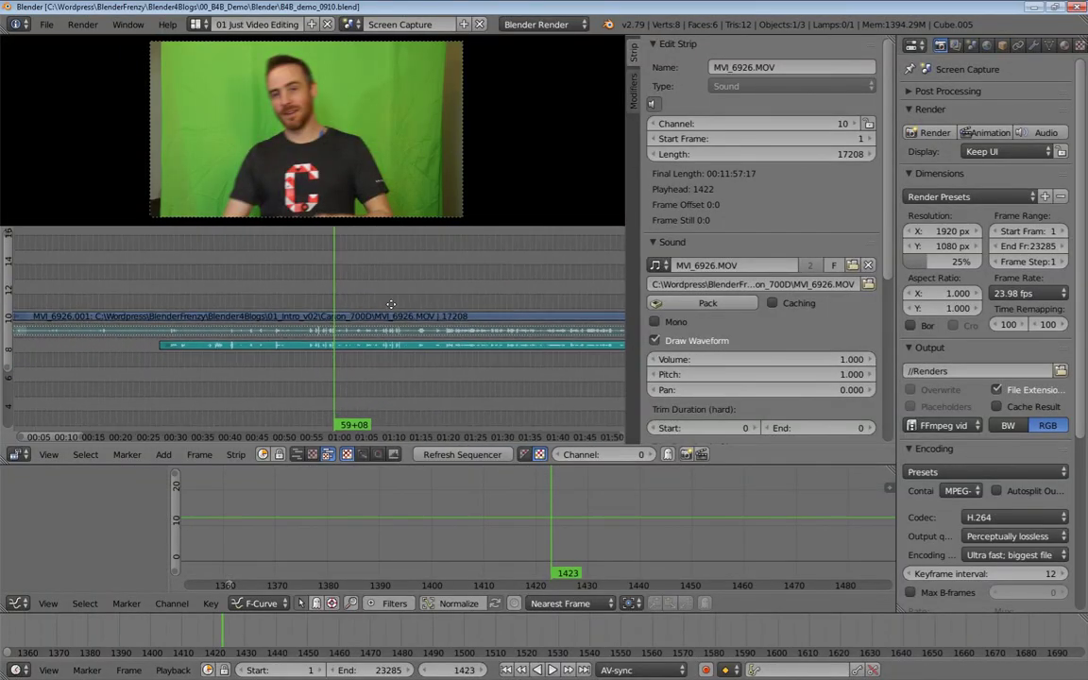
scroll(422, 315, "up", 5)
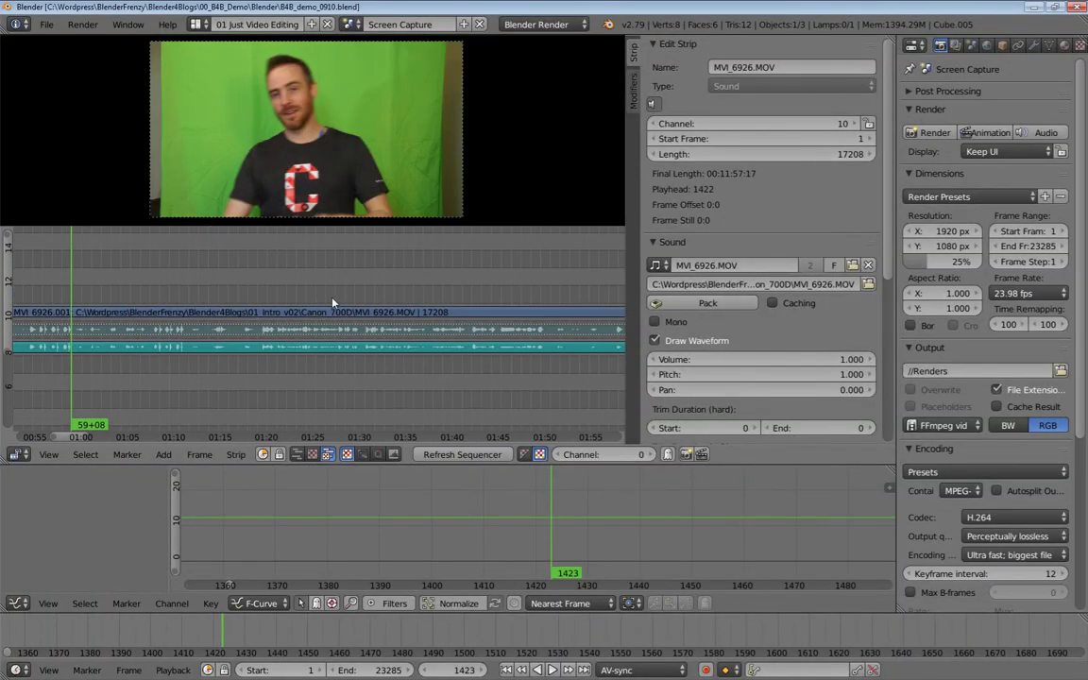
scroll(346, 318, "down", 2)
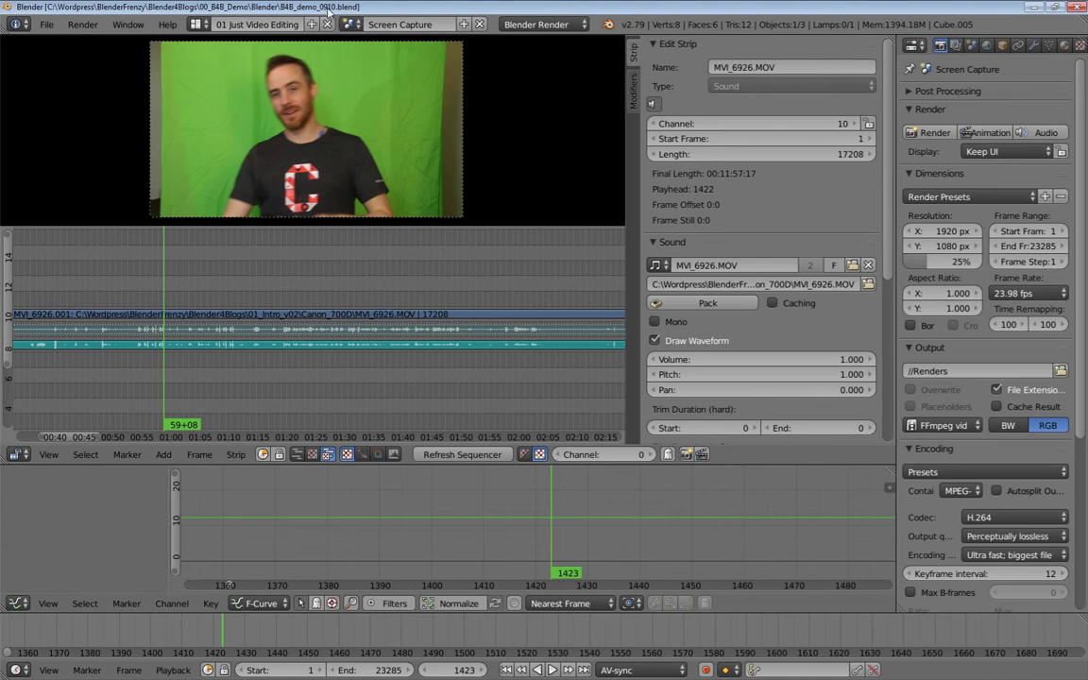
scroll(278, 396, "up", 3)
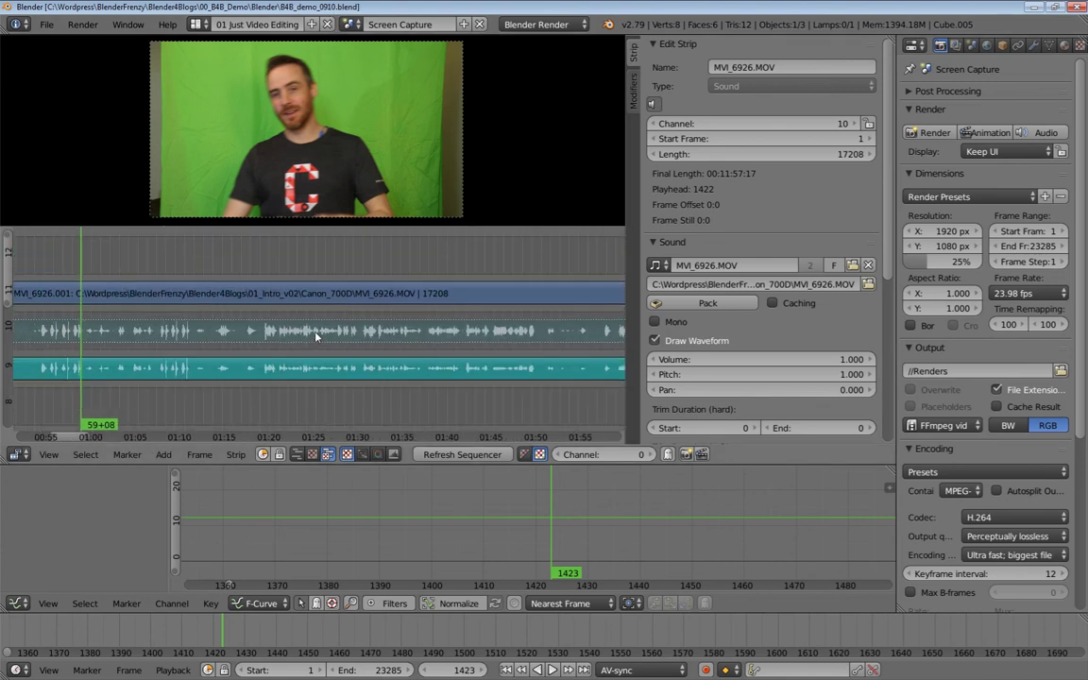
scroll(331, 349, "down", 3)
scroll(359, 355, "down", 5)
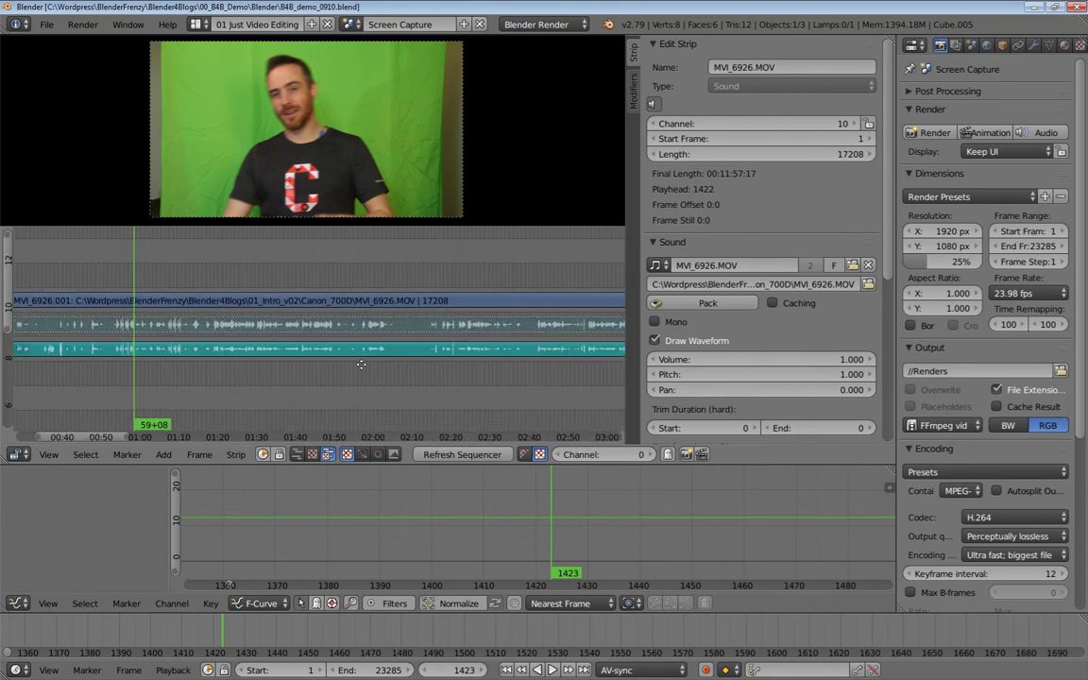
Switch to the Markings scene and select the Screen - Editing marker strip on channel 13.
left_click(352, 24)
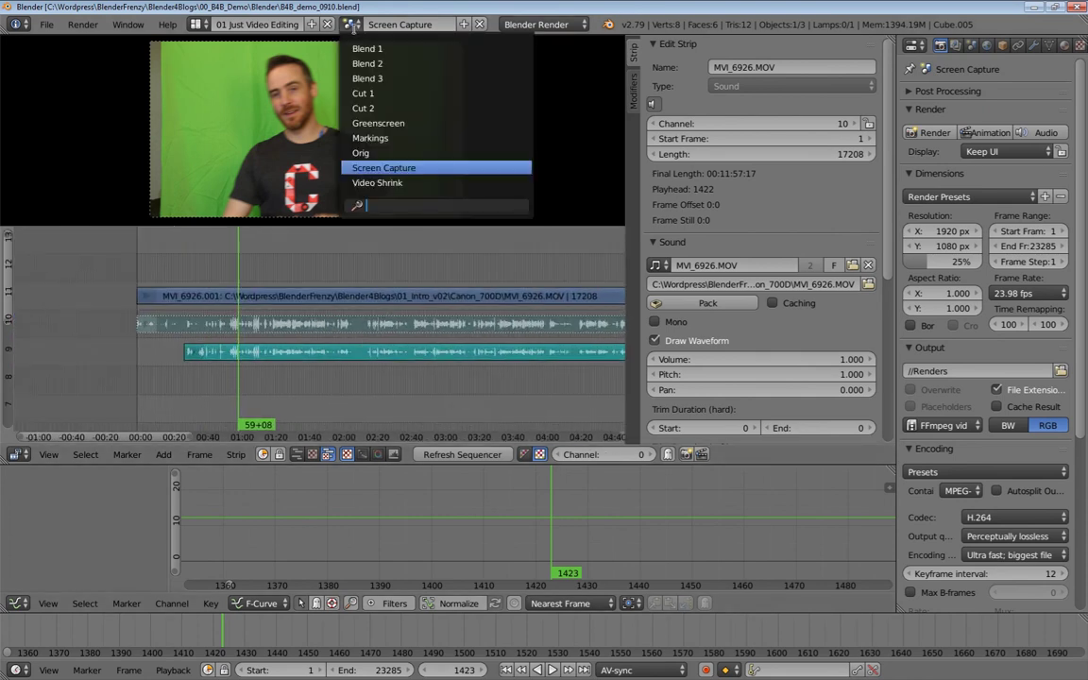
left_click(392, 138)
scroll(318, 351, "up", 6)
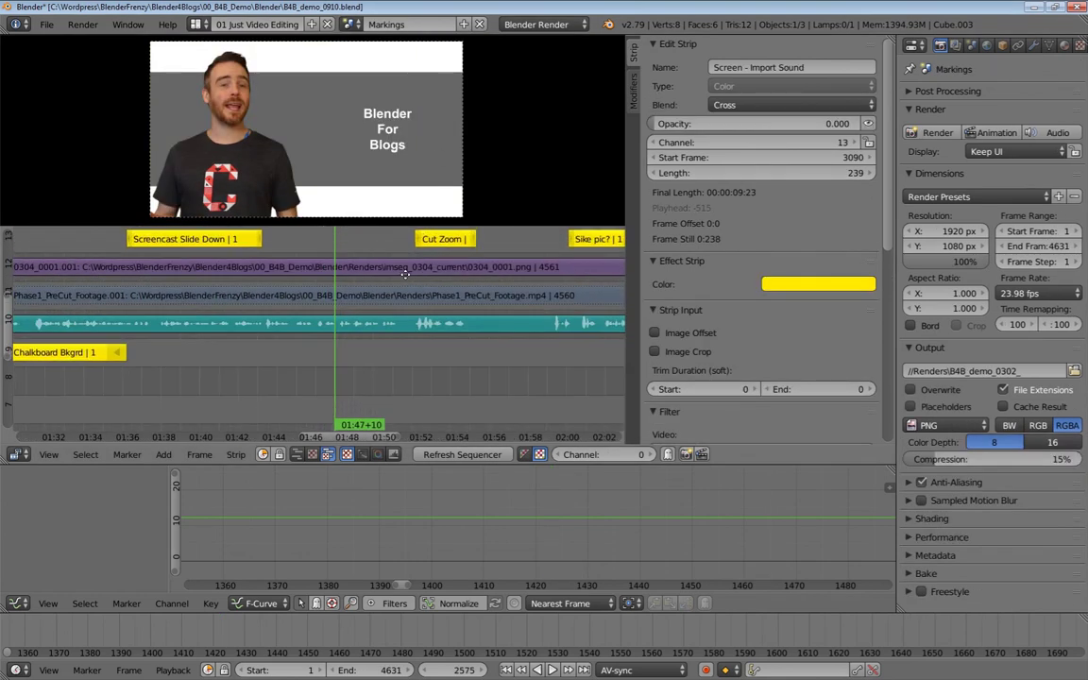
scroll(317, 351, "right", 6)
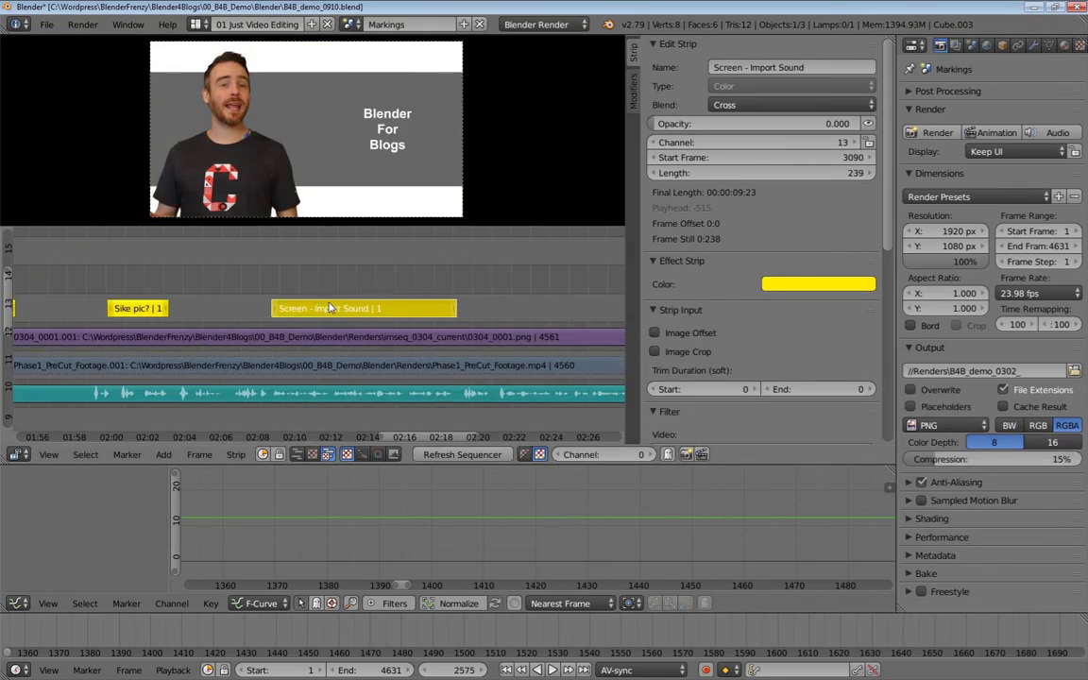
left_click_drag(404, 299, 221, 304)
left_click_drag(436, 306, 111, 313)
right_click(300, 324)
scroll(285, 318, "down", 8)
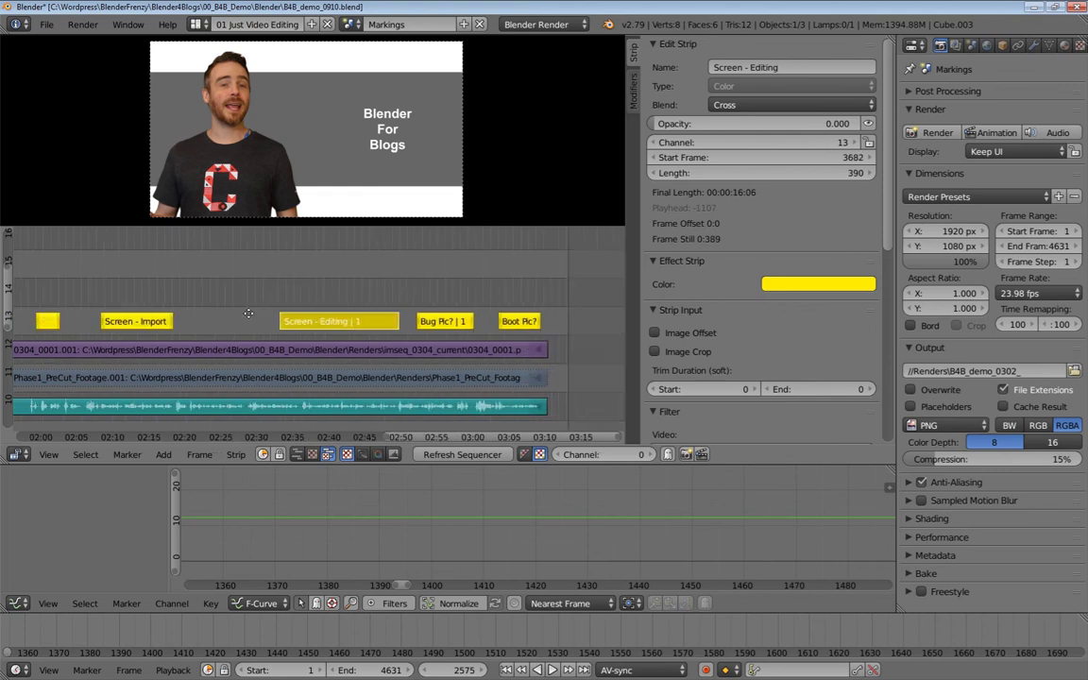
Make a full copy of the Blend 2 scene and name the copy Screen Cast 2.
left_click(349, 24)
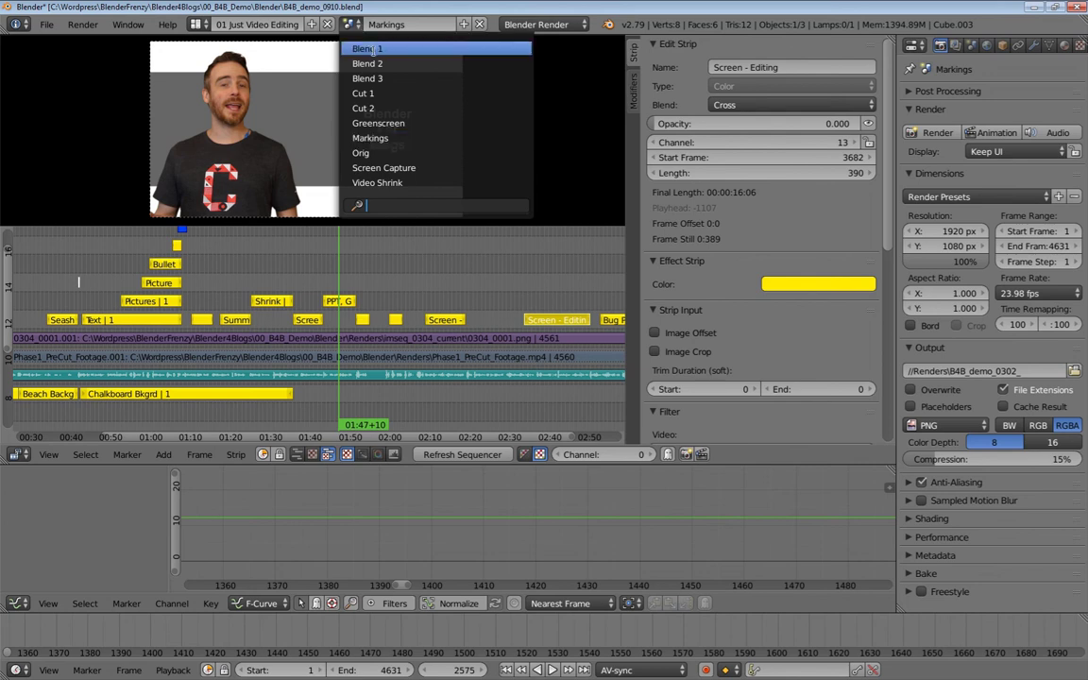
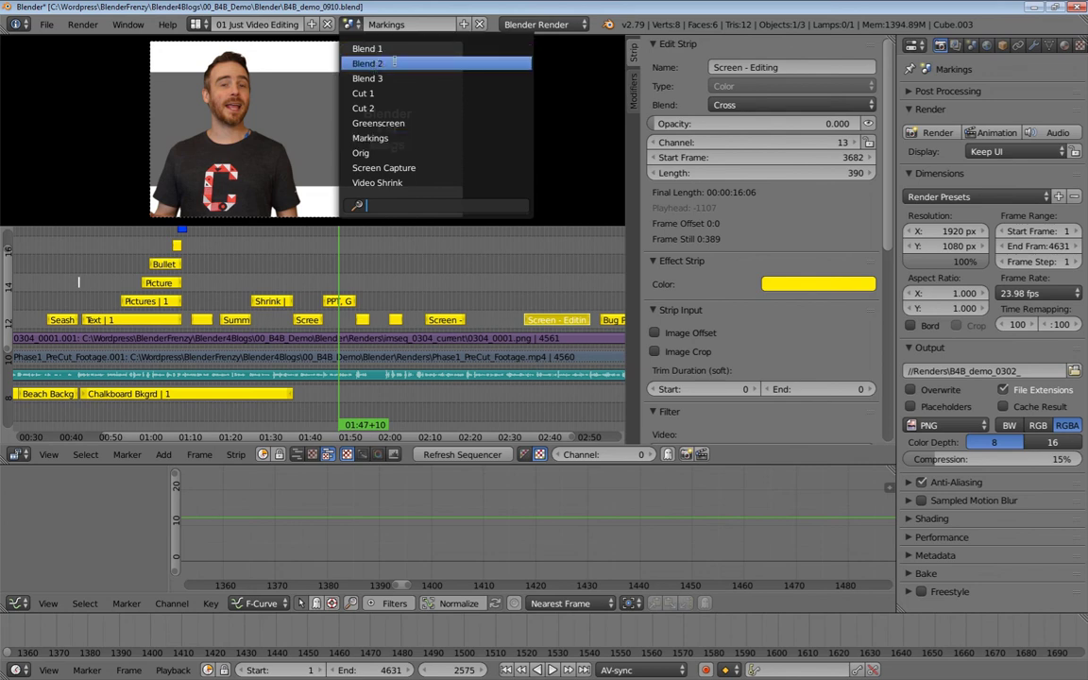
left_click(397, 65)
left_click(463, 24)
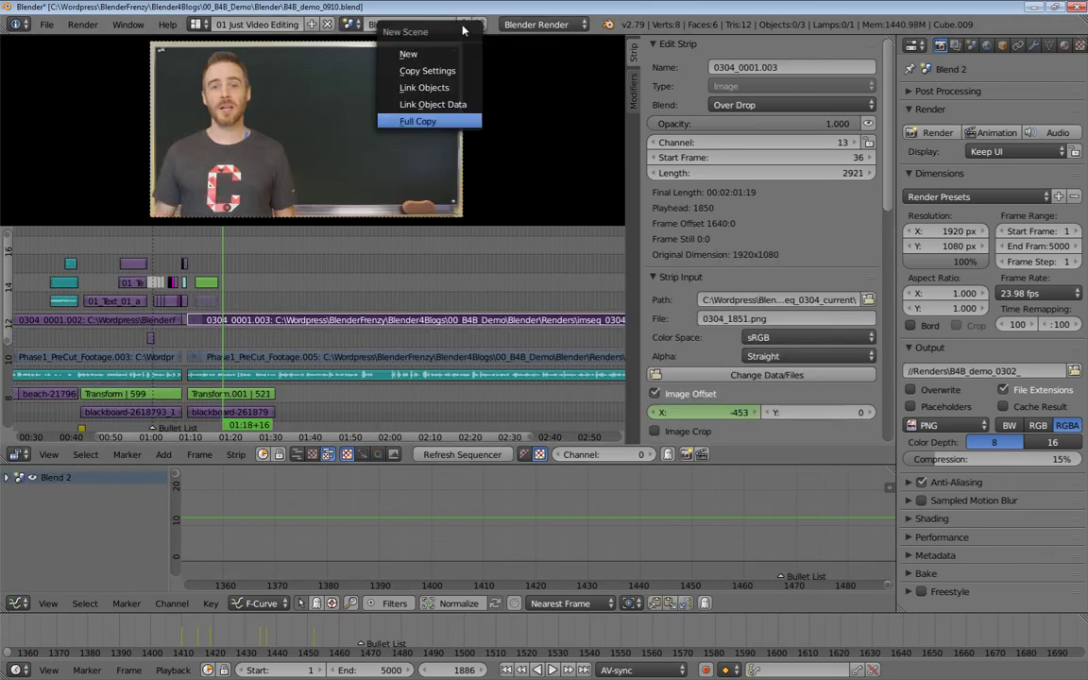
left_click(430, 126)
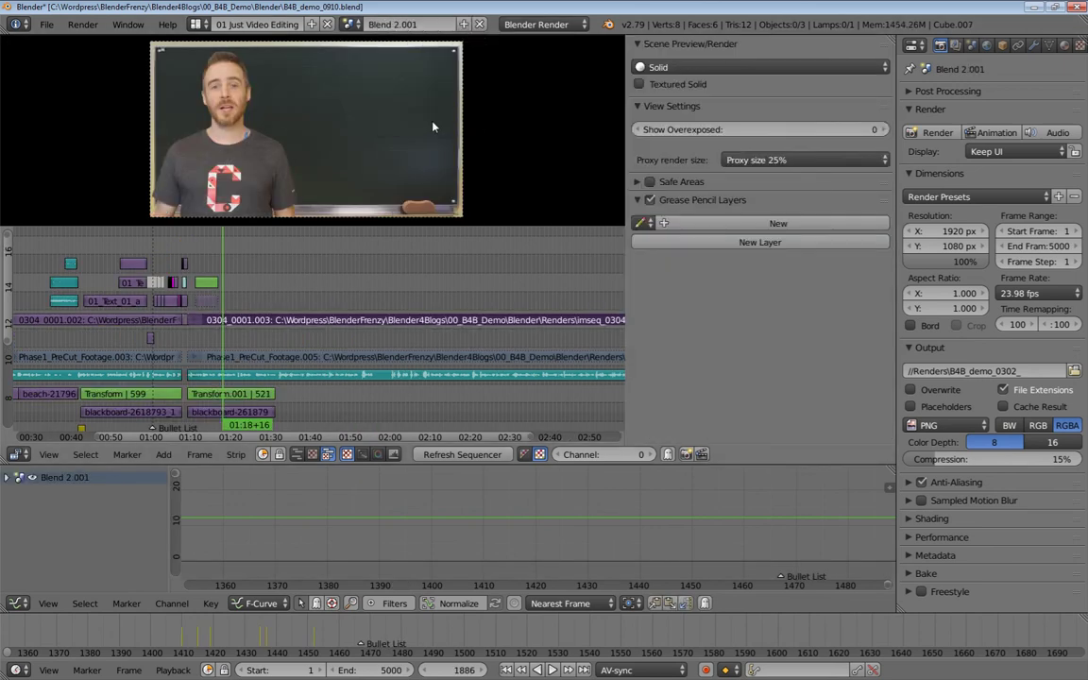
left_click(414, 26)
type("Screen Cast 2")
key("Return")
left_click_drag(265, 284, 429, 293)
Return to the Markings scene and play the segment under the Screen - Editing marker.
left_click(353, 24)
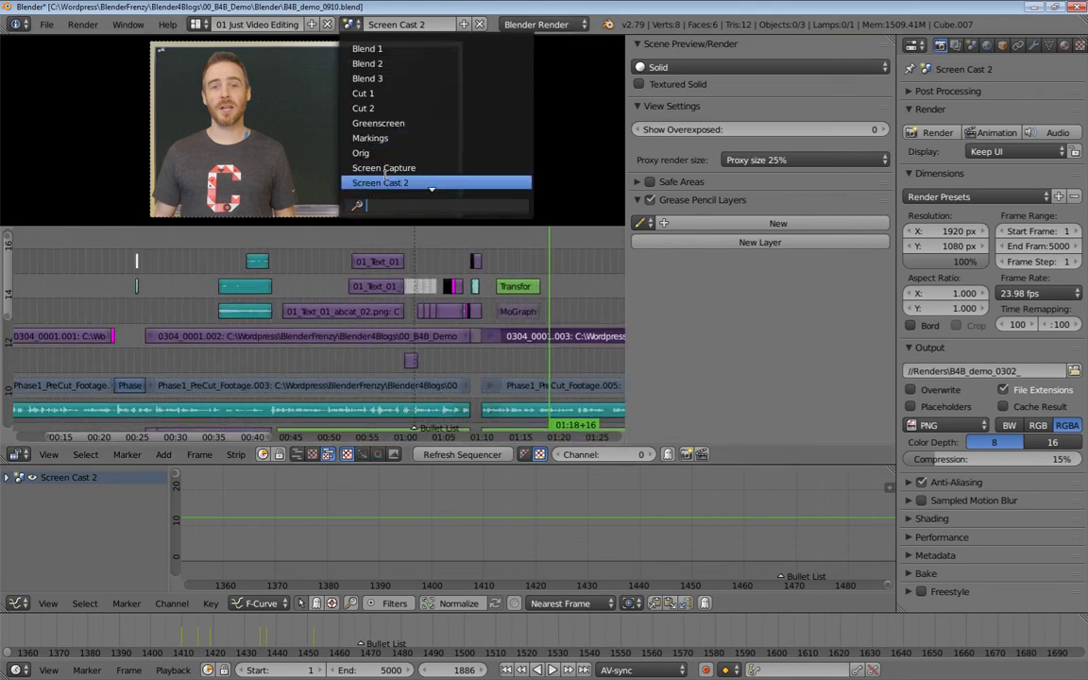
left_click(386, 138)
mouse_move(204, 348)
left_mouse_down()
mouse_move(145, 336)
mouse_move(474, 319)
mouse_move(190, 339)
left_mouse_up()
left_click_drag(344, 317, 183, 309)
left_click(344, 299)
key("alt+a")
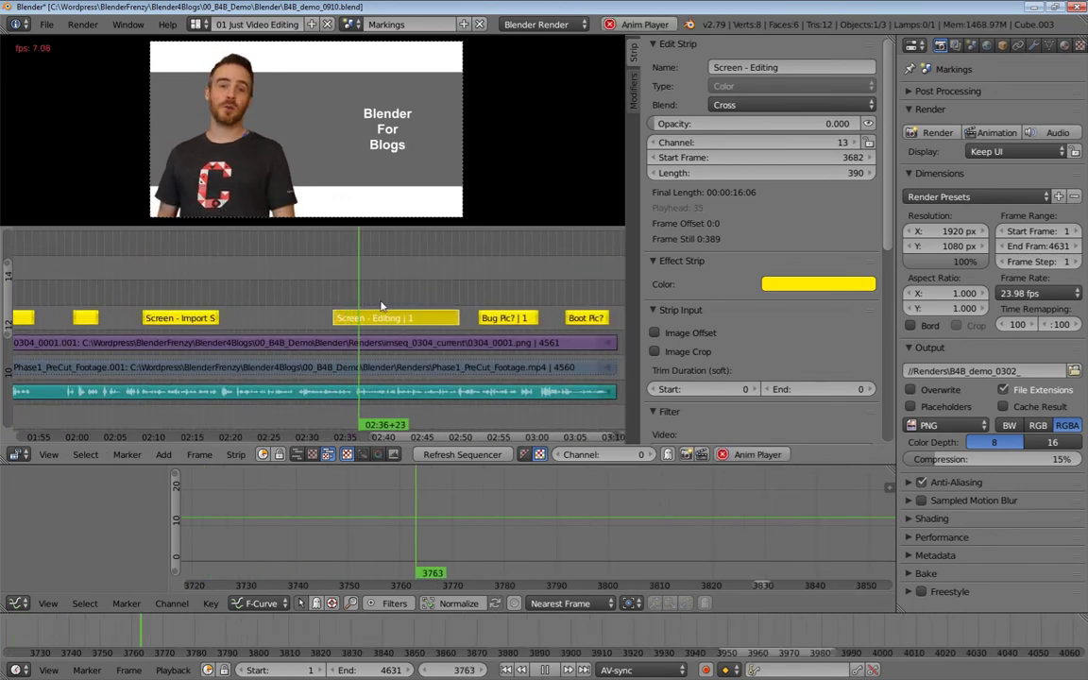
key("alt+a")
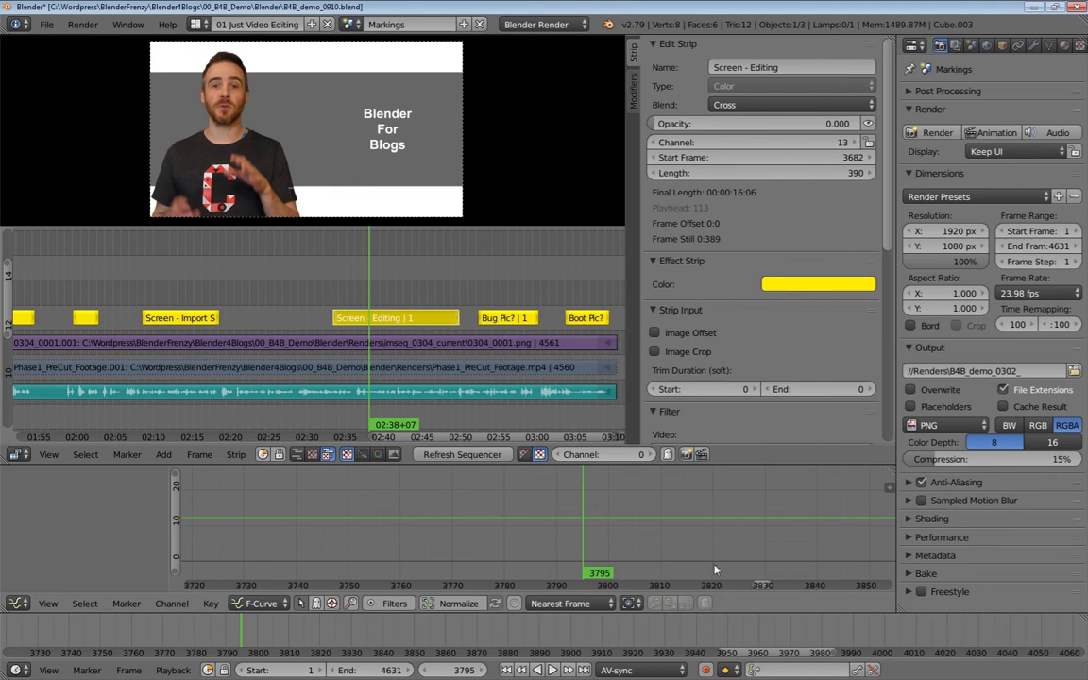
Check the playback level in the OBS mixer, lower Demo Desktop Audio to -28.9 dB, and return to Blender.
key("alt+Tab")
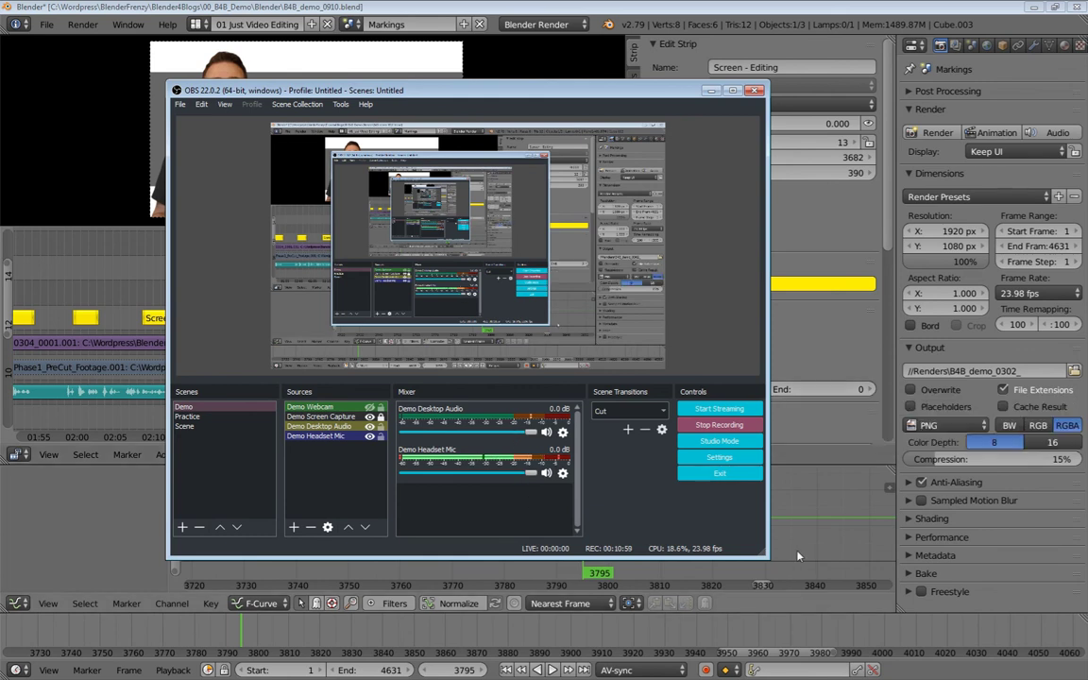
key("alt+Tab")
key("alt+a")
key("alt+Tab")
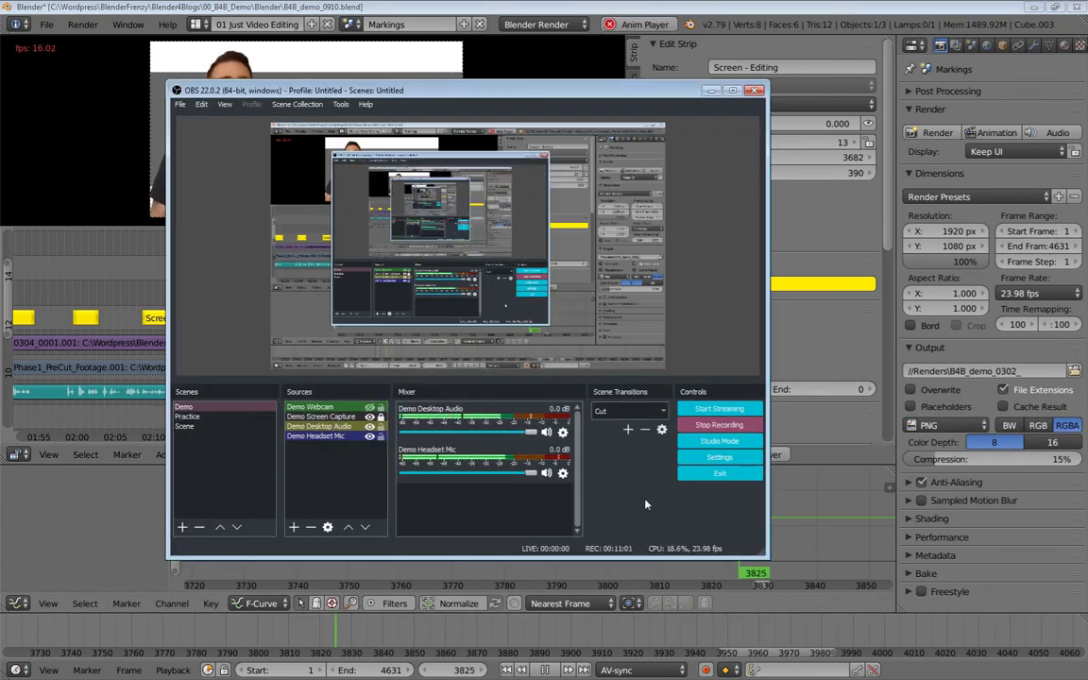
key("alt+Tab")
key("alt+a")
key("alt+Tab")
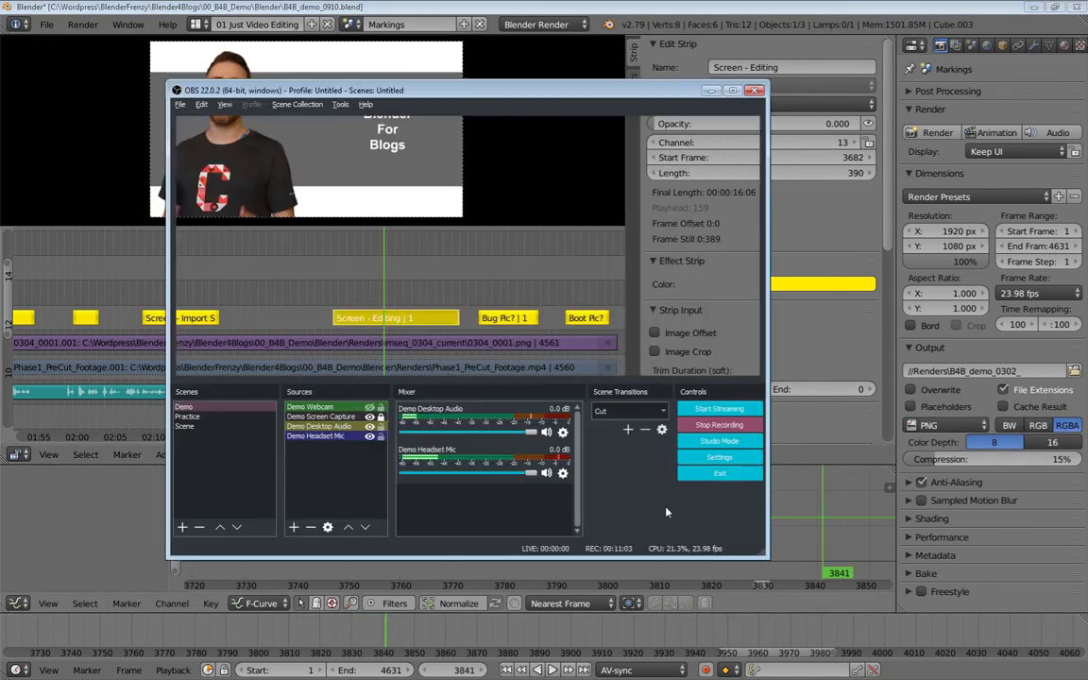
left_click_drag(517, 435, 445, 435)
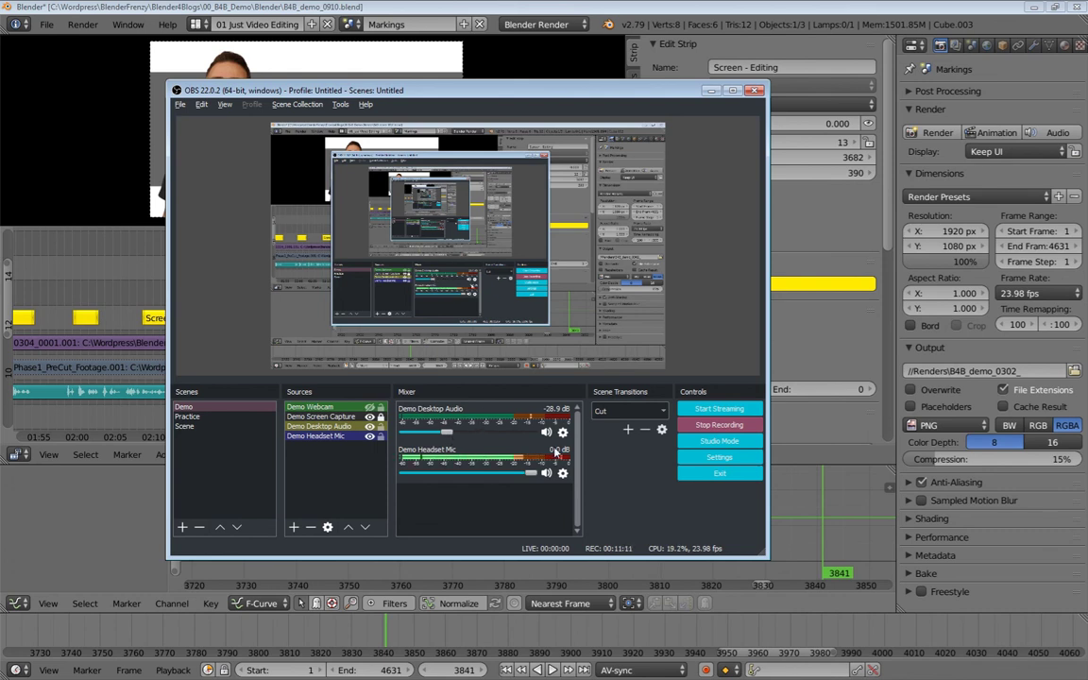
left_click(797, 504)
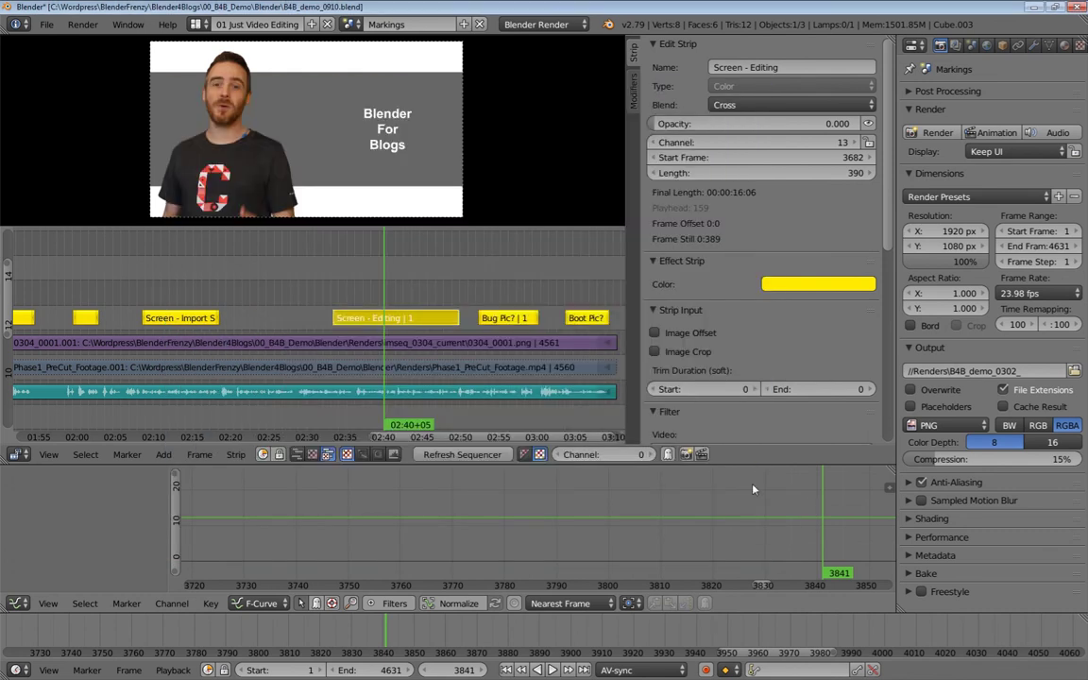
Play more of the Screen - Editing segment and recheck the audio levels in the OBS mixer.
key("alt+a")
key("alt+Tab")
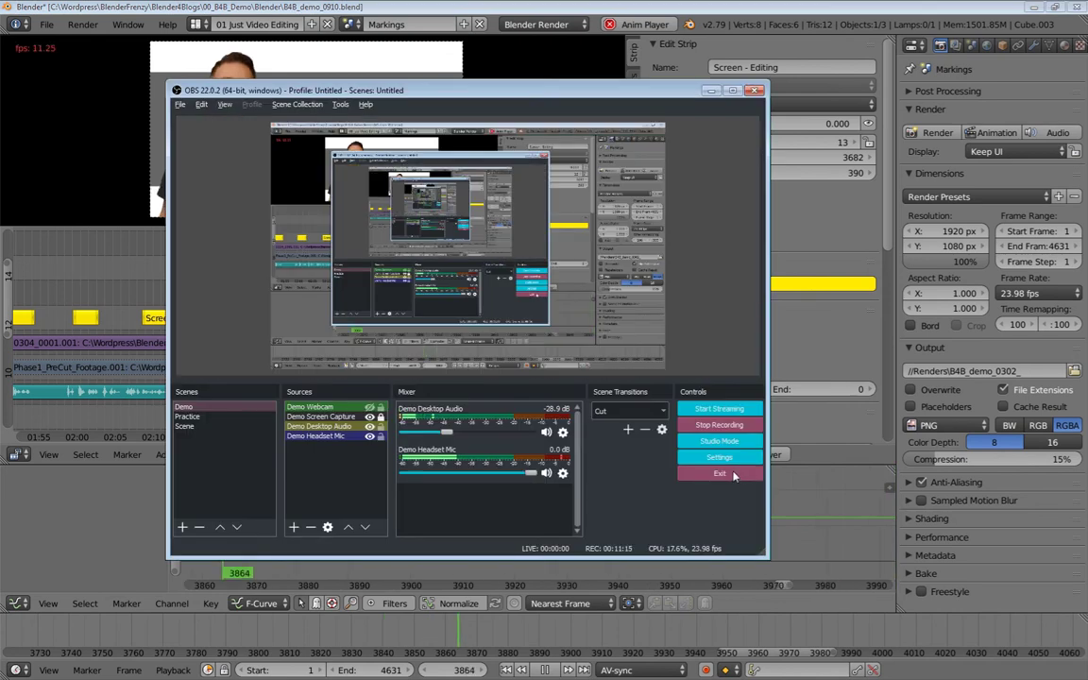
key("alt+Tab")
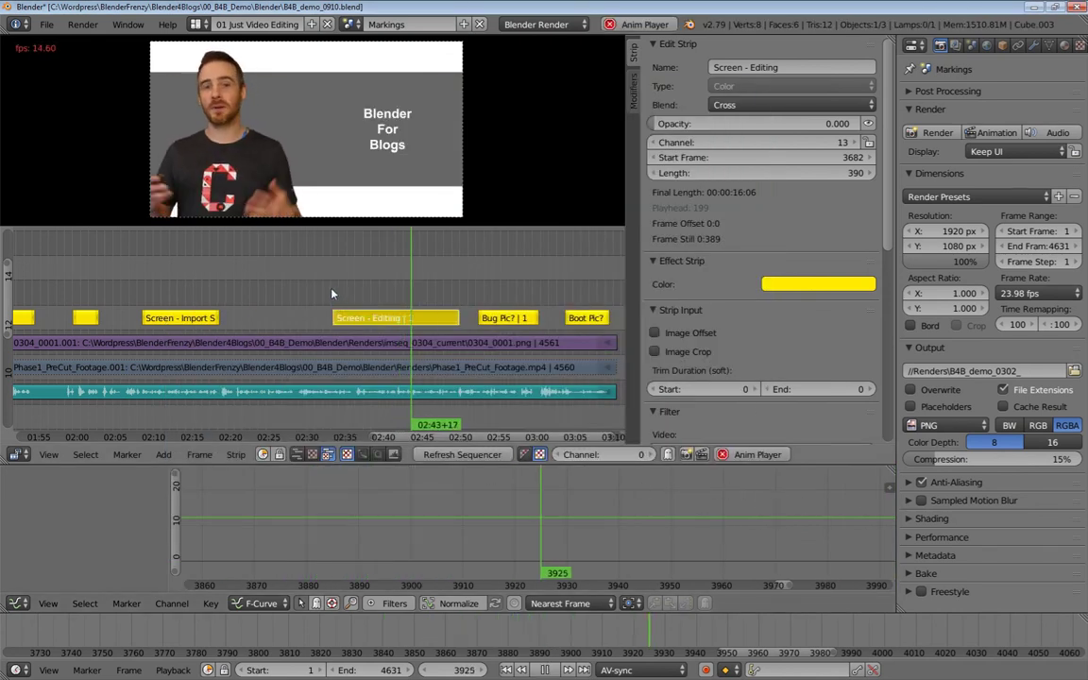
key("alt+a")
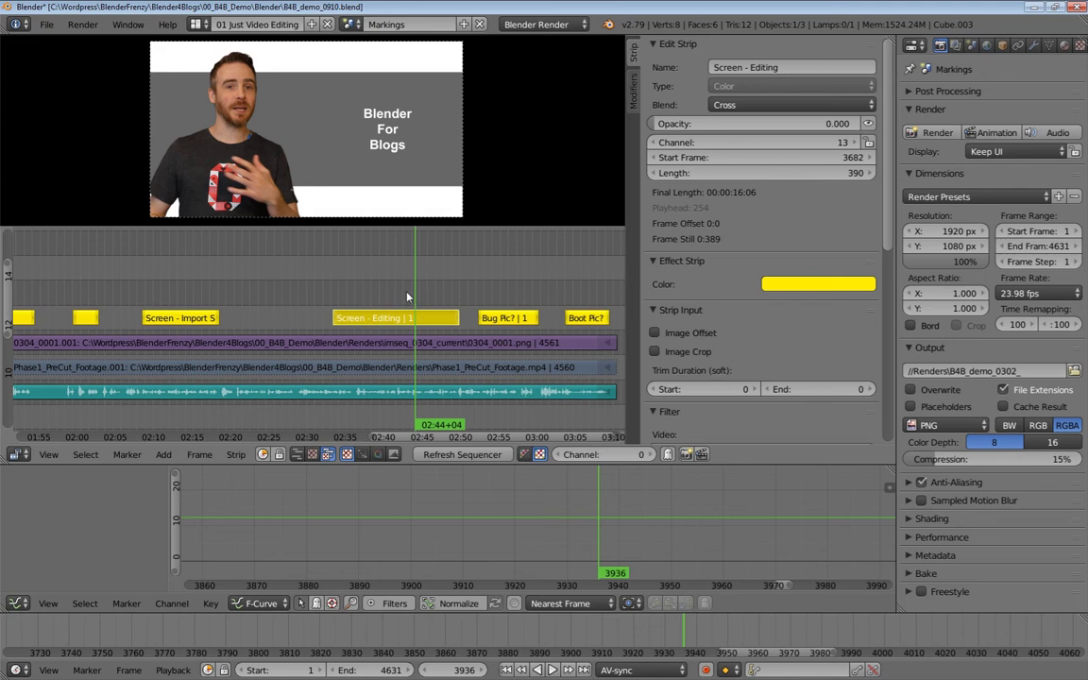
key("alt+Tab")
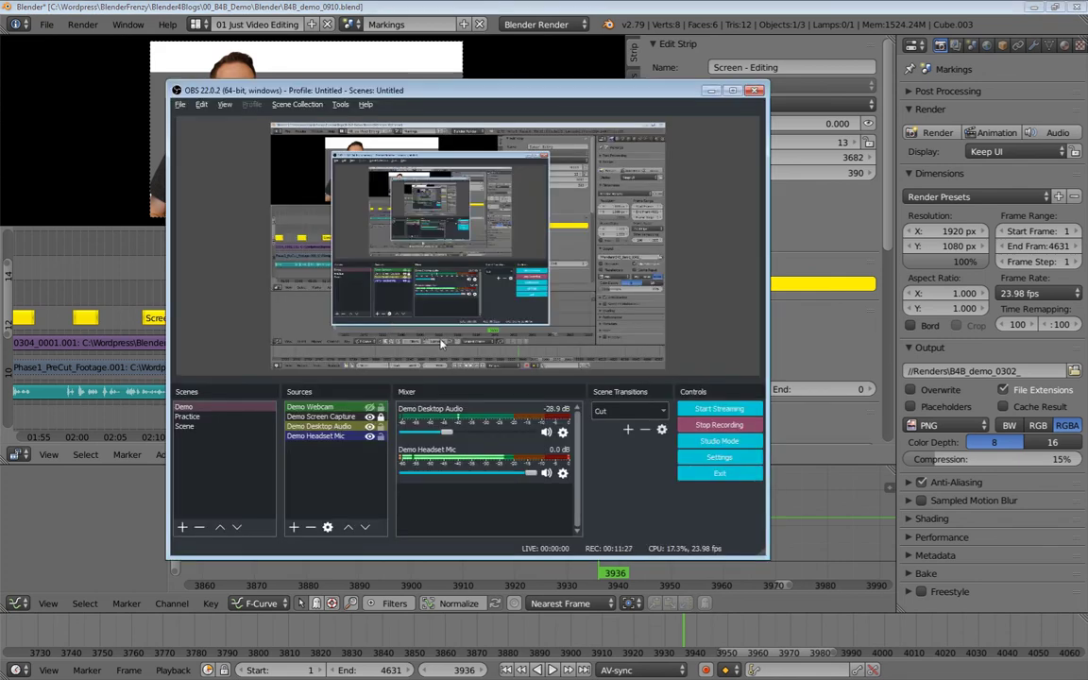
key("alt+Tab")
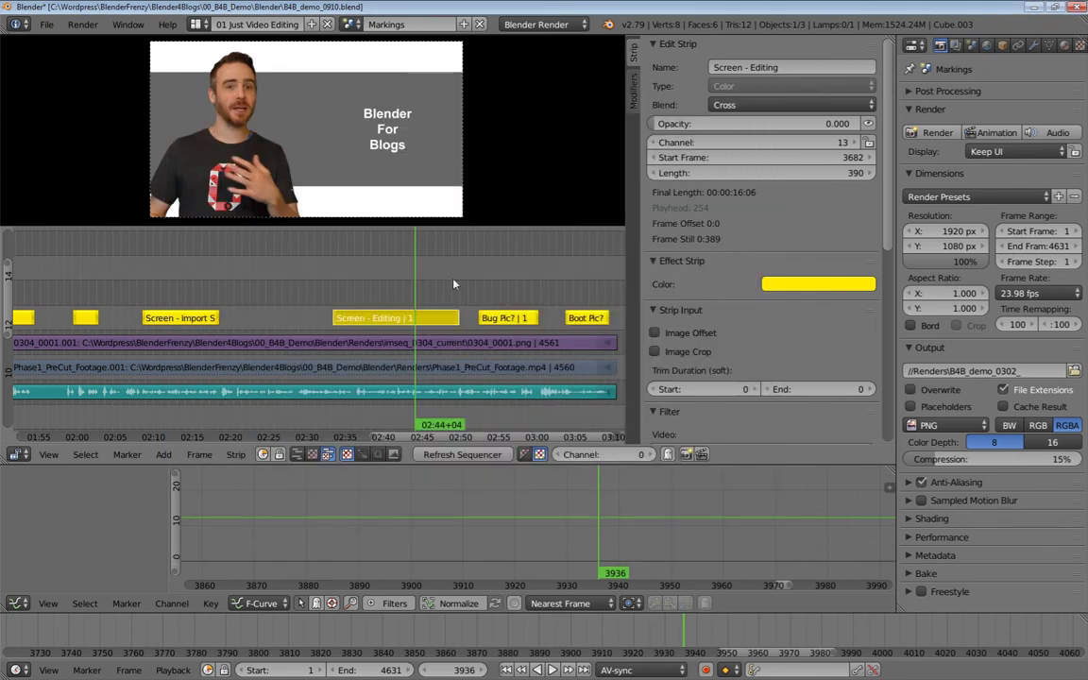
Switch to the Screen Cast 2 scene and look over the strips around the Bullet List marker.
left_click(351, 24)
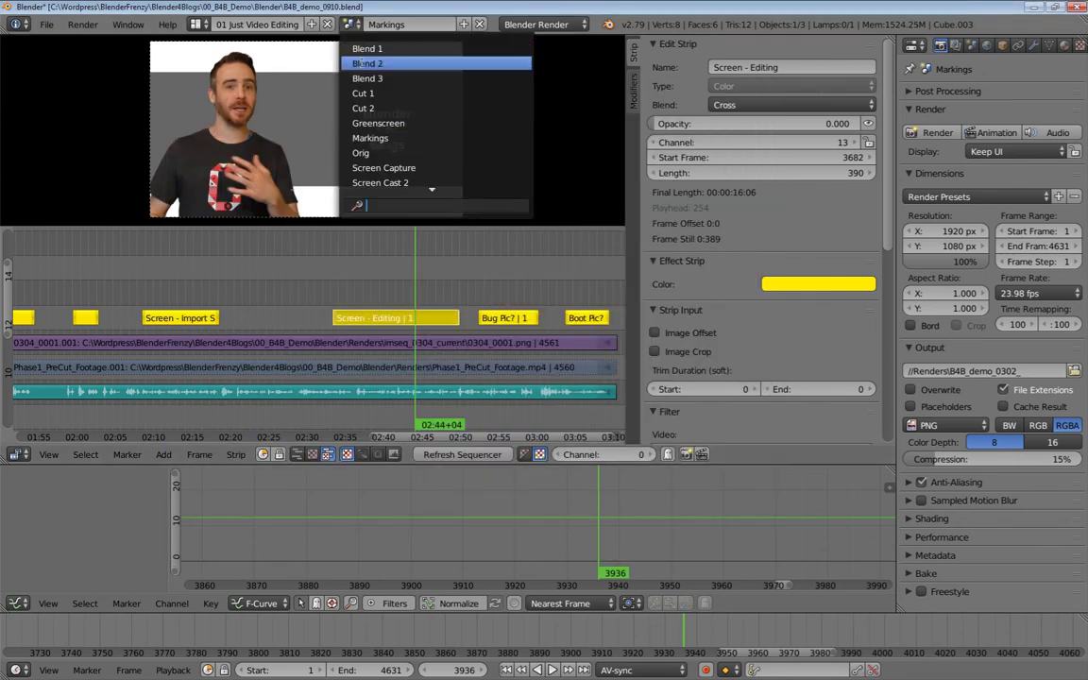
left_click(378, 172)
scroll(523, 317, "down", 8)
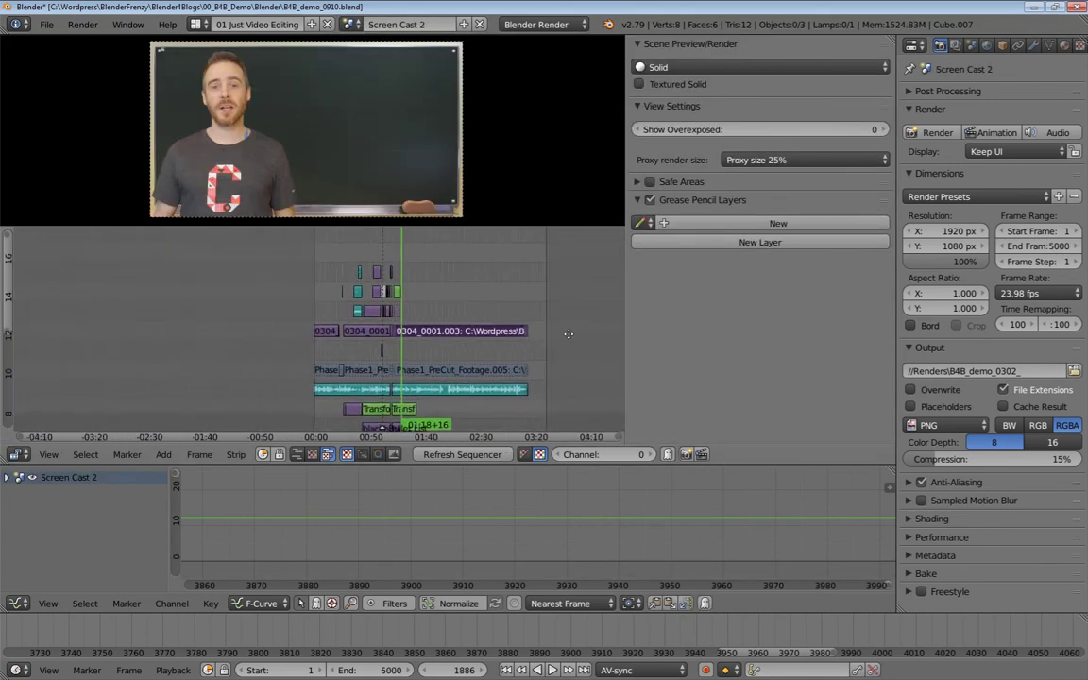
scroll(523, 318, "up", 5)
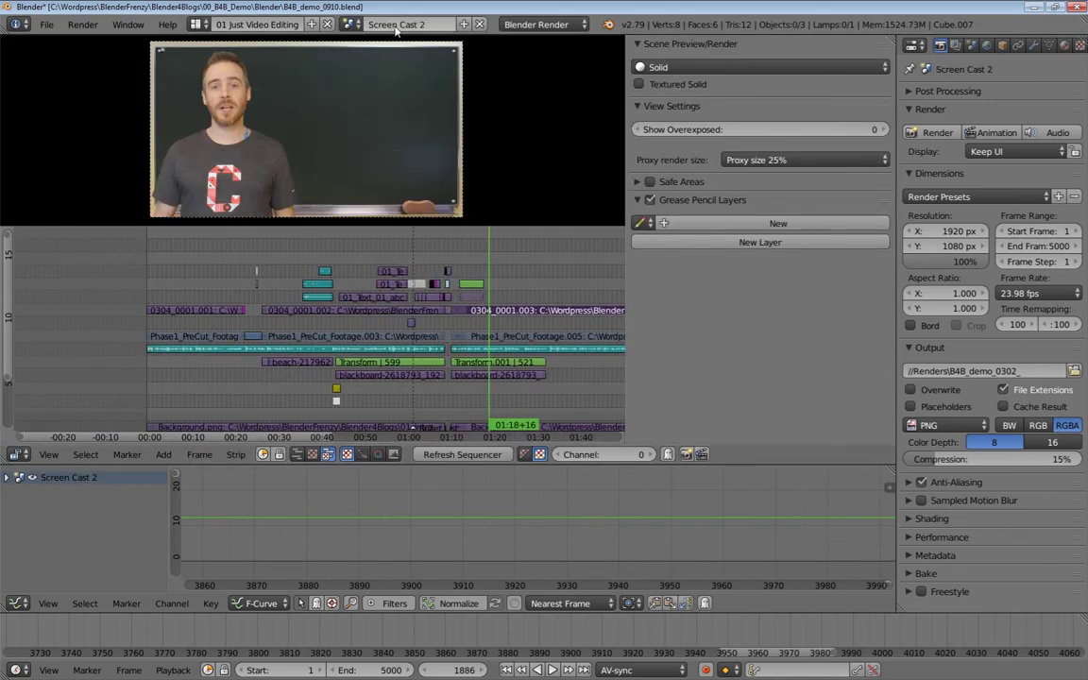
left_click(351, 24)
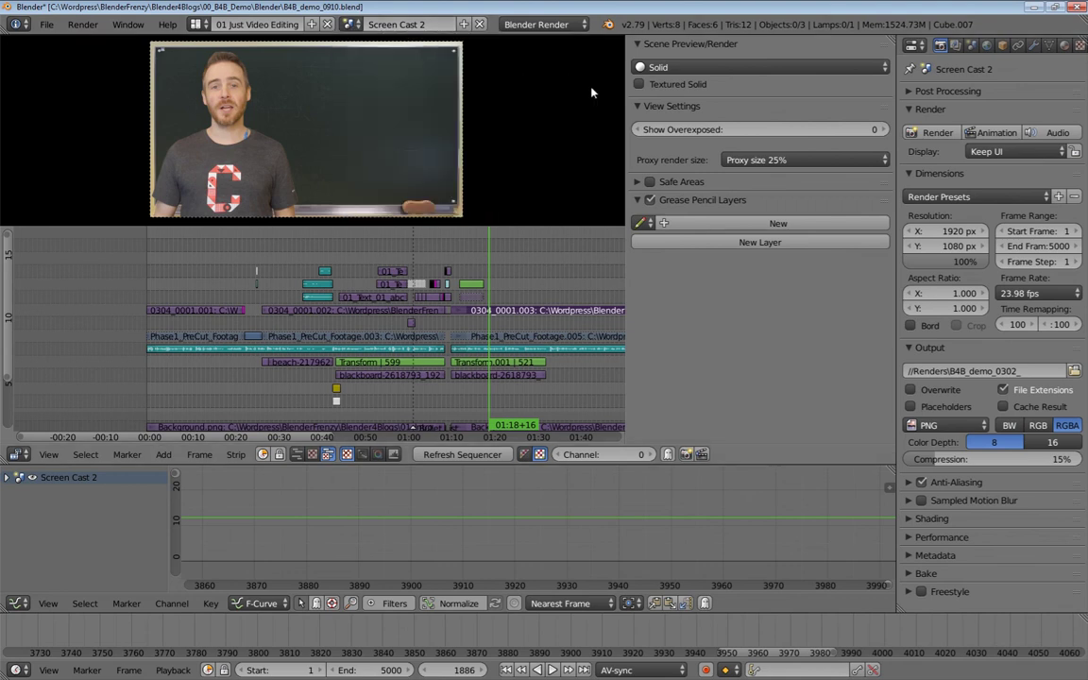
scroll(472, 242, "up", 10)
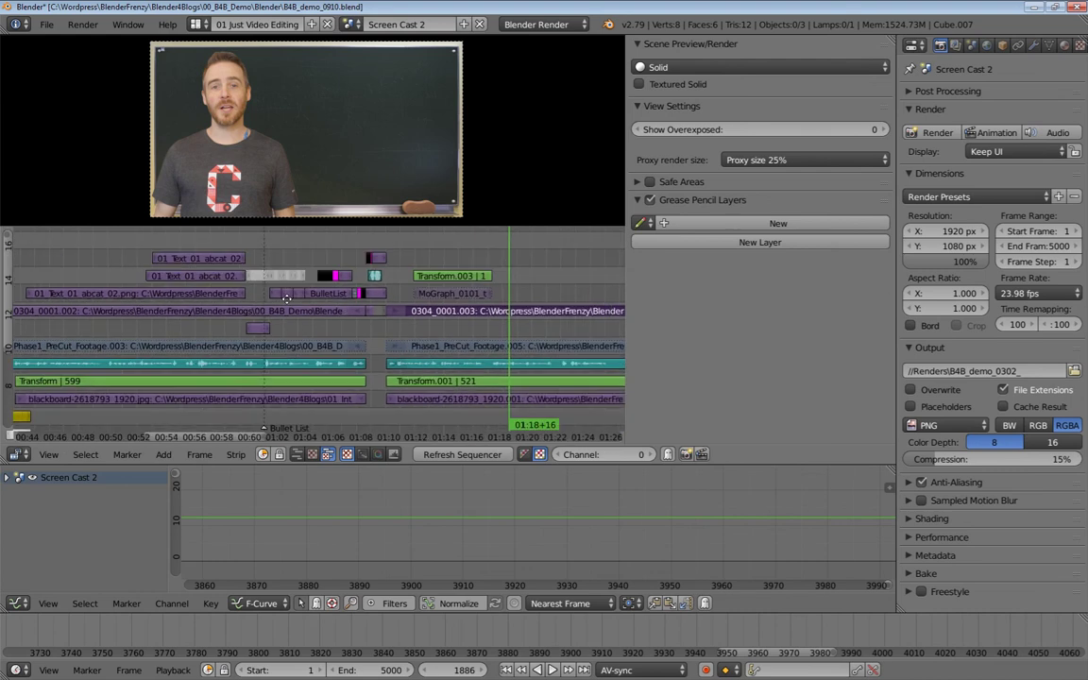
left_click_drag(348, 282, 410, 318)
scroll(357, 308, "down", 6)
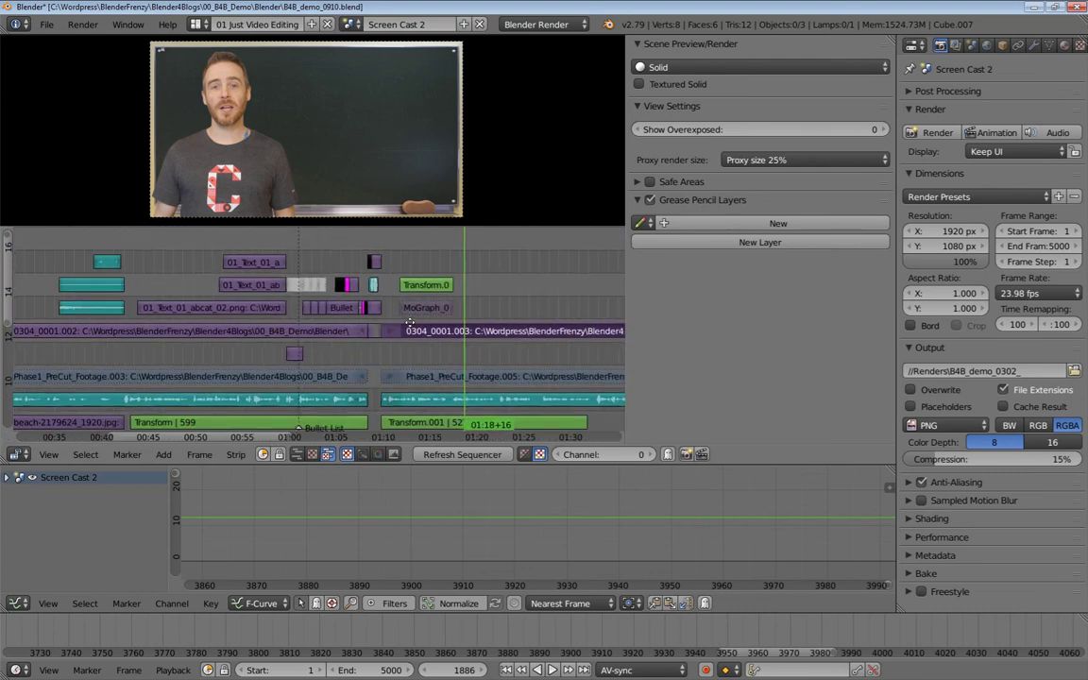
scroll(422, 325, "up", 8)
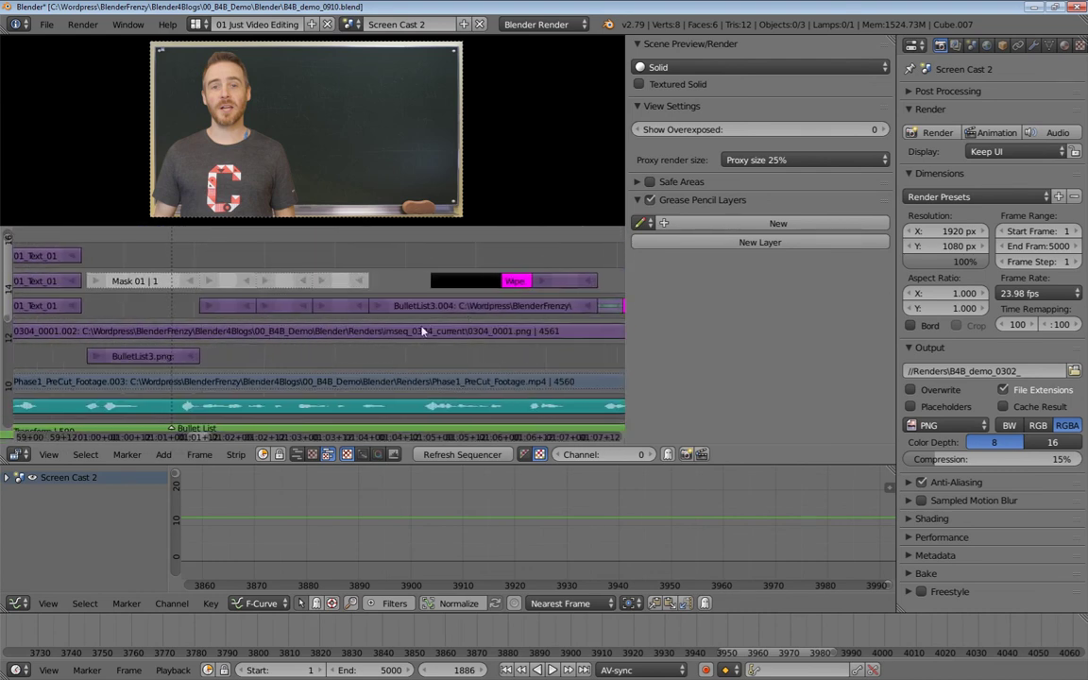
left_click_drag(450, 352, 468, 320)
scroll(357, 340, "down", 5)
scroll(423, 321, "up", 11)
Cut the Mask 01 and BulletList3.png strips at frame 1458.
left_click(324, 279)
key("alt+a")
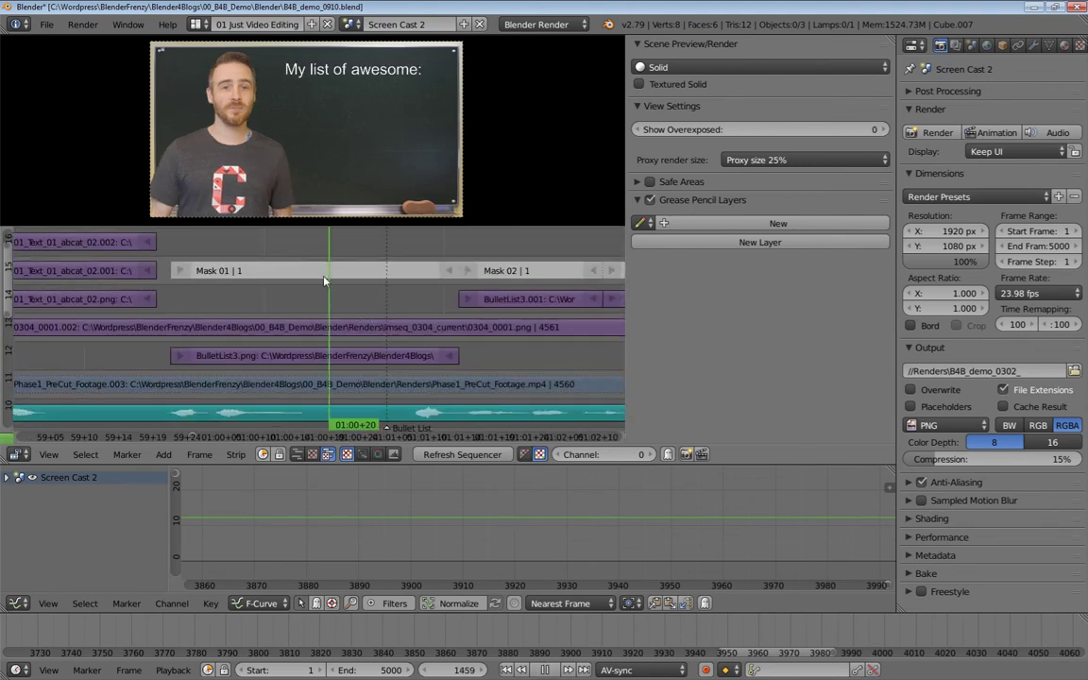
key("alt+a")
right_click(339, 355)
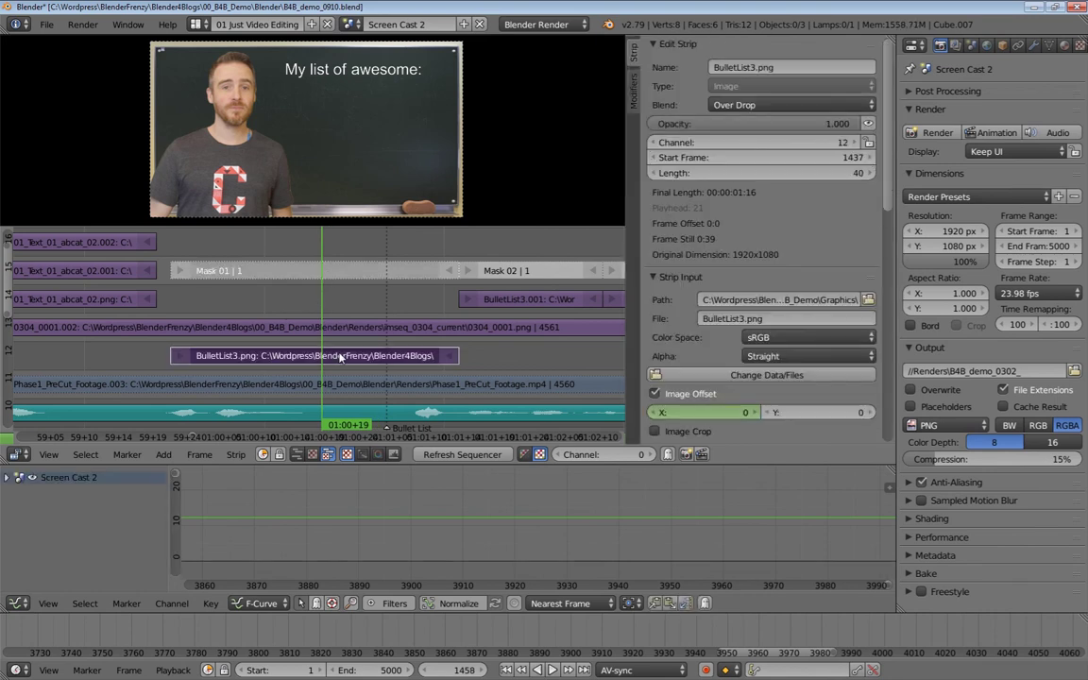
key("k")
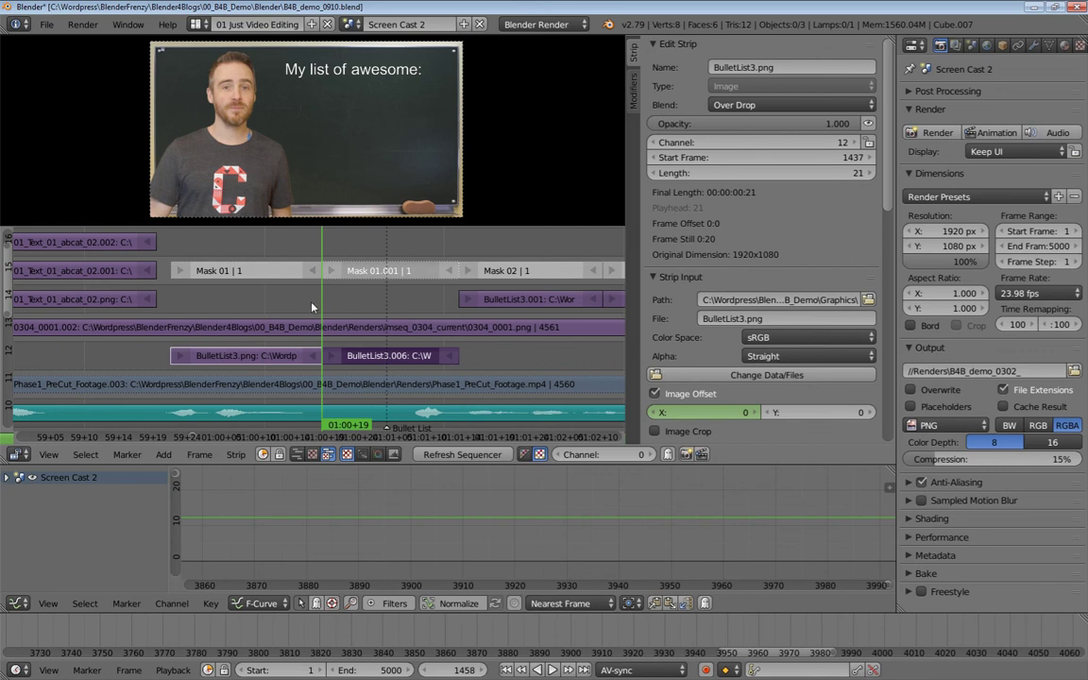
Shift the cut between the two BulletList3 strips earlier, and the cut between the two Mask 01 strips to frame 1471.
scroll(312, 307, "down", 4)
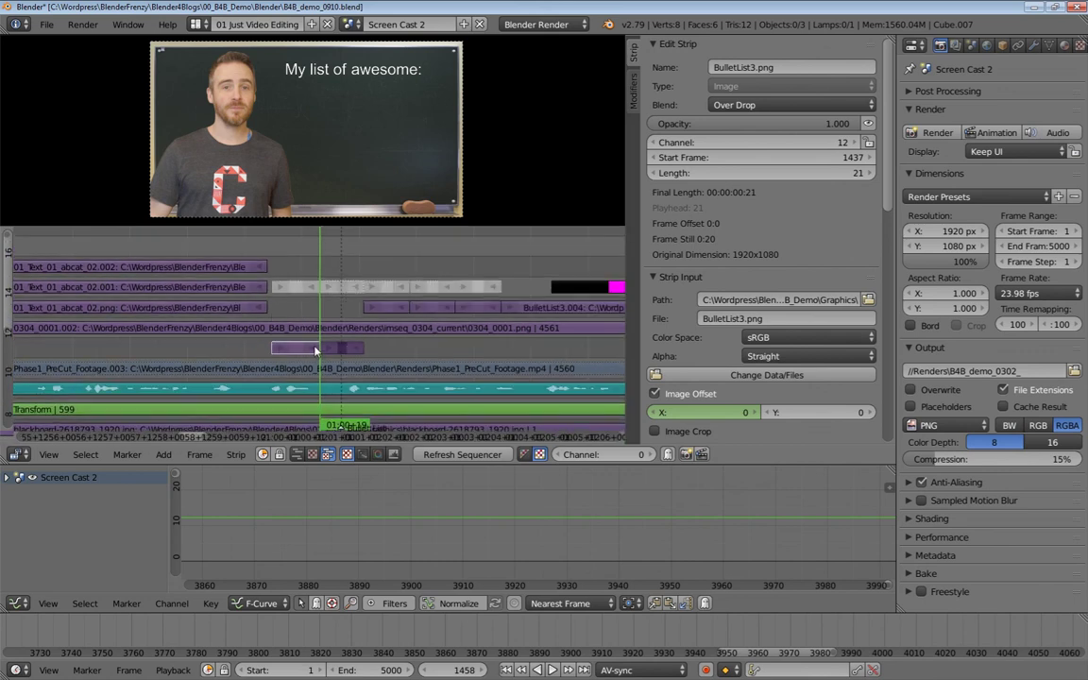
scroll(314, 350, "up", 4)
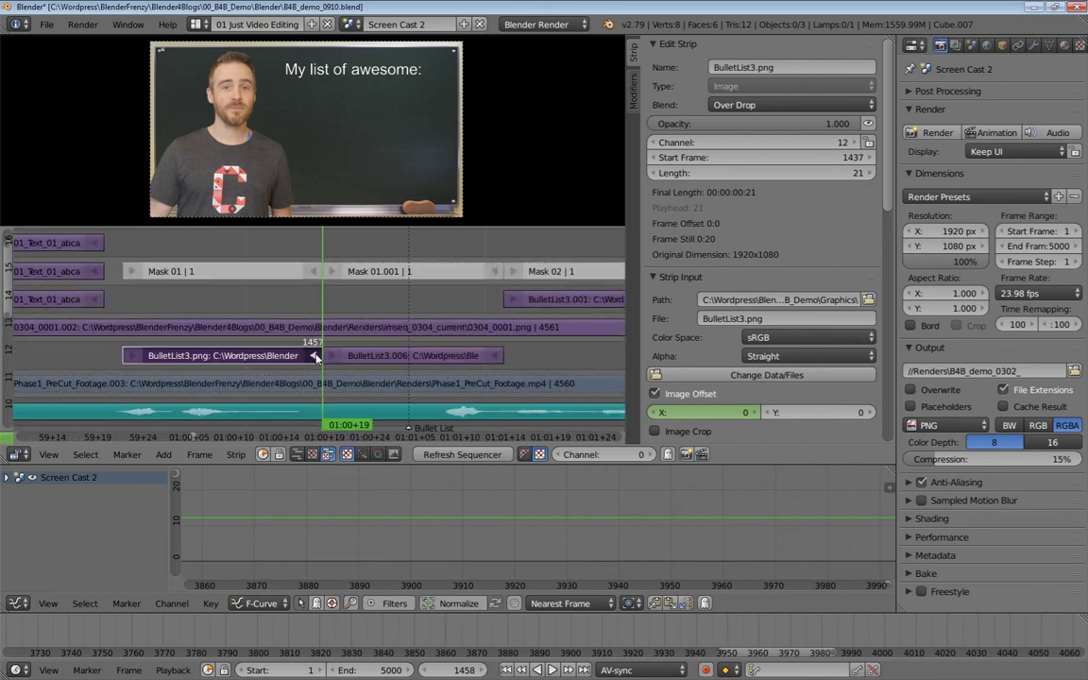
left_click_drag(316, 355, 202, 356)
left_click_drag(328, 357, 213, 357)
left_click(336, 273)
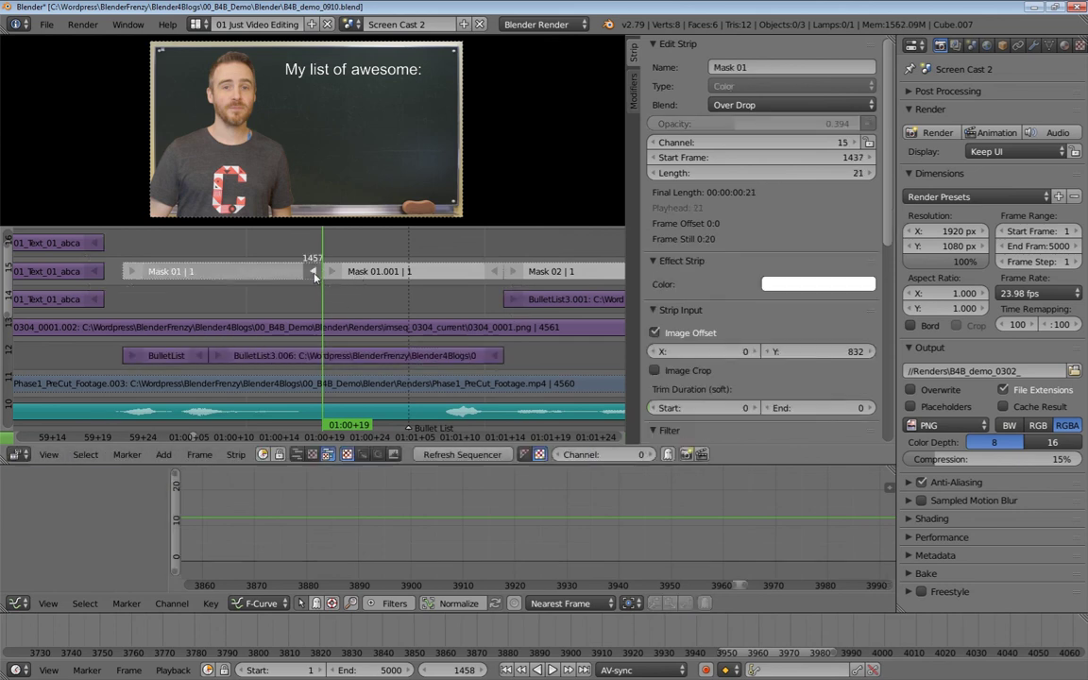
left_click_drag(332, 280, 444, 274)
Slide the black Color.002 strip on channel 15 to start at frame 1566 and play the wipe section.
scroll(363, 306, "down", 3)
scroll(363, 306, "down", 5)
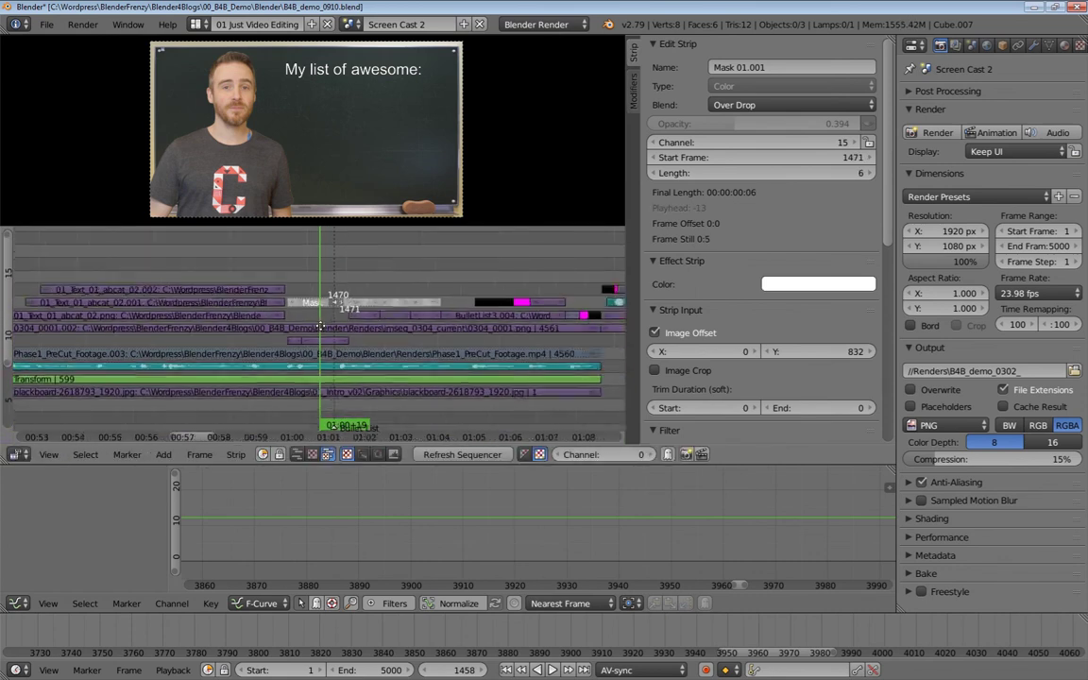
scroll(478, 294, "up", 4)
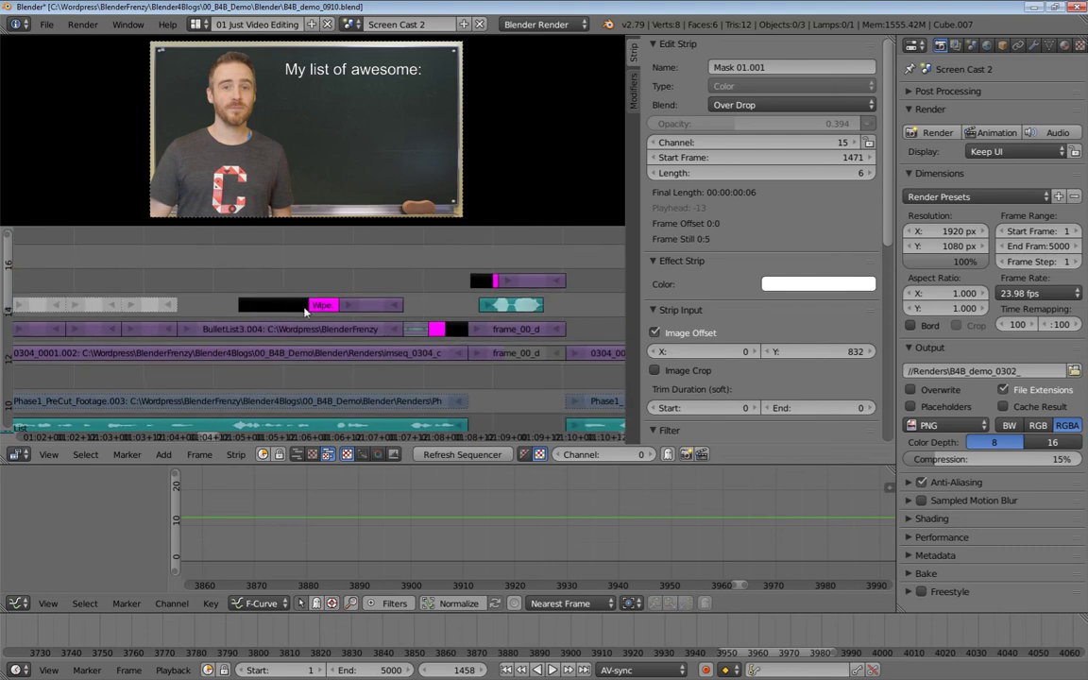
right_click(274, 293)
key("g")
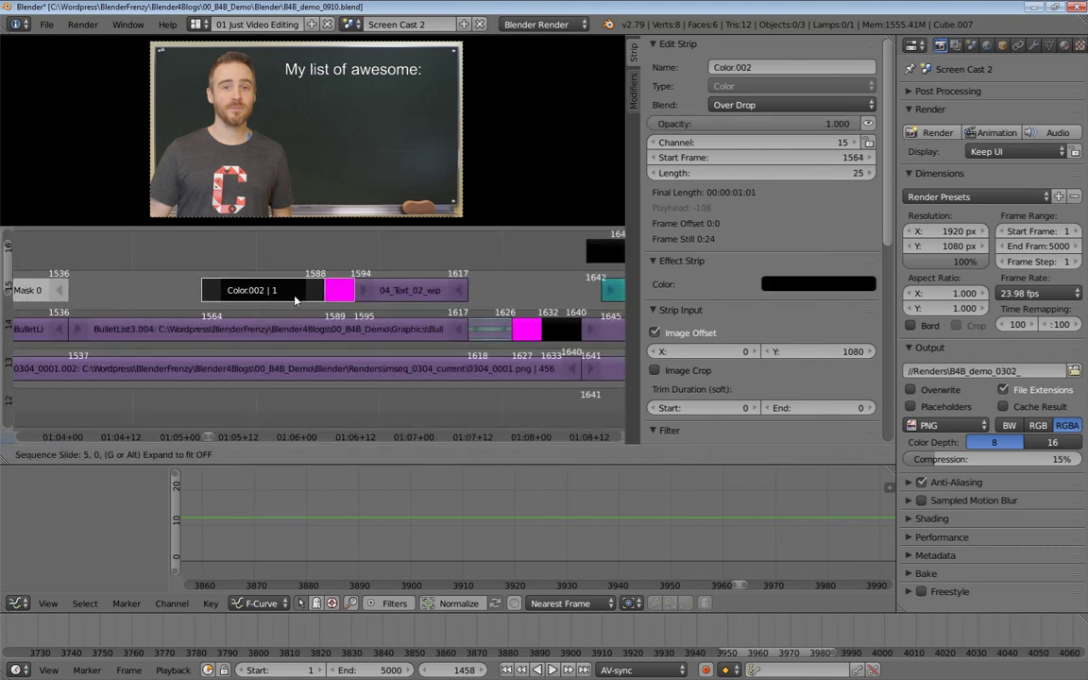
left_click(296, 299)
left_click(297, 295)
left_click(306, 284)
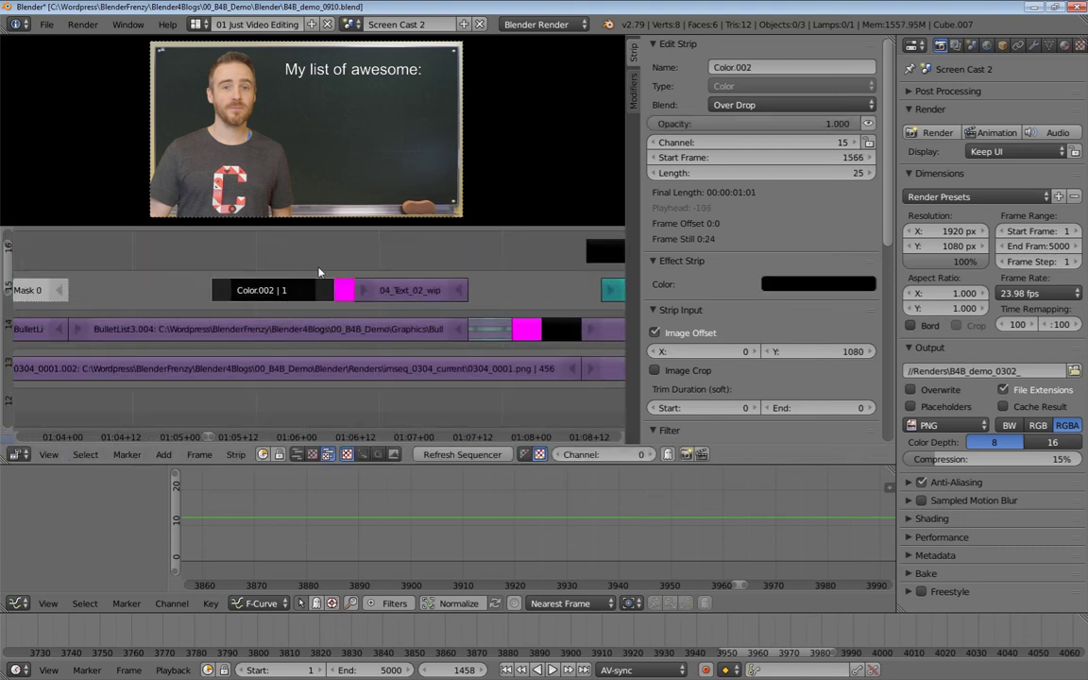
key("alt+a")
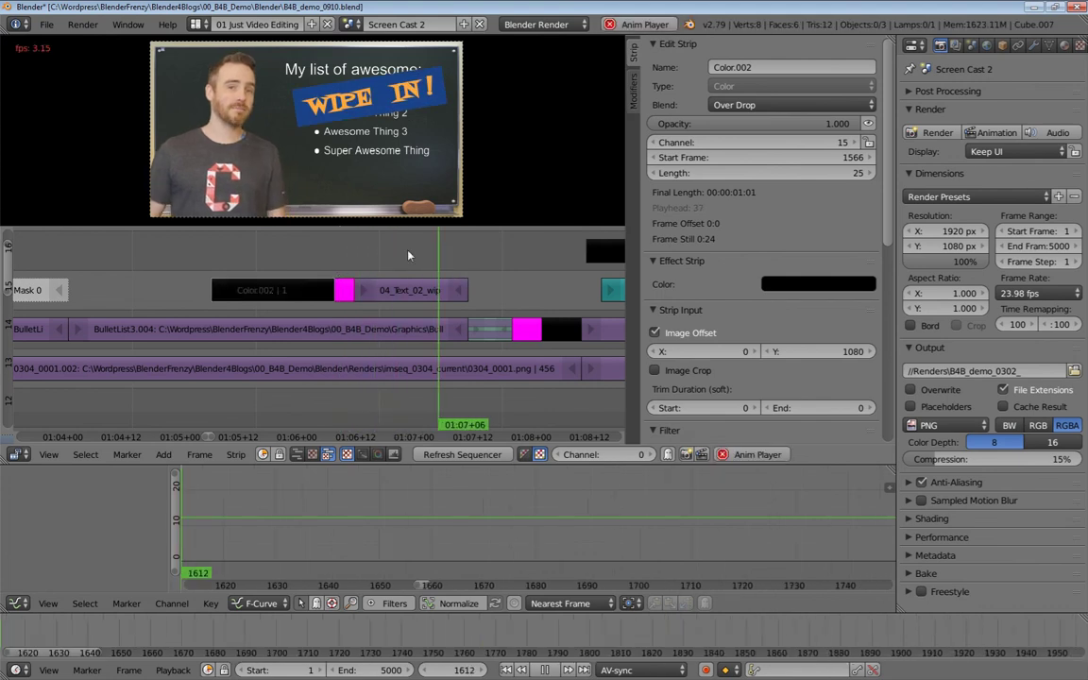
Stop playback and shorten the 01_Text_01_abcat_02 strips on channels 16, 15 and 14 to end at frames 1347, 1392 and 1366.
key("alt+a")
scroll(356, 289, "down", 4)
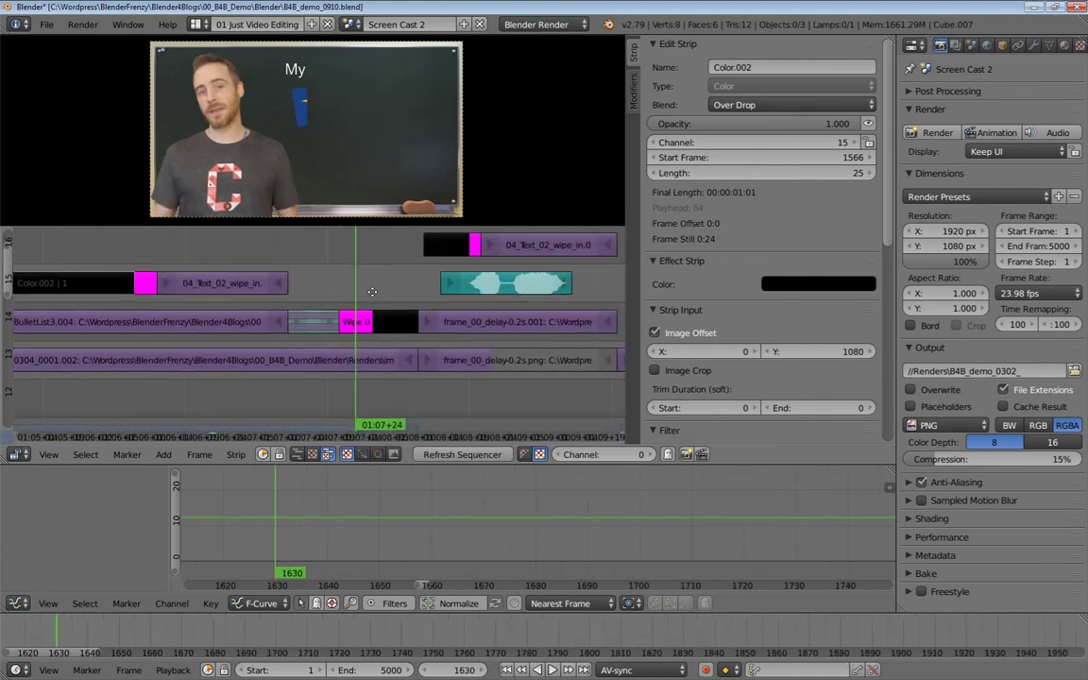
scroll(285, 284, "down", 6)
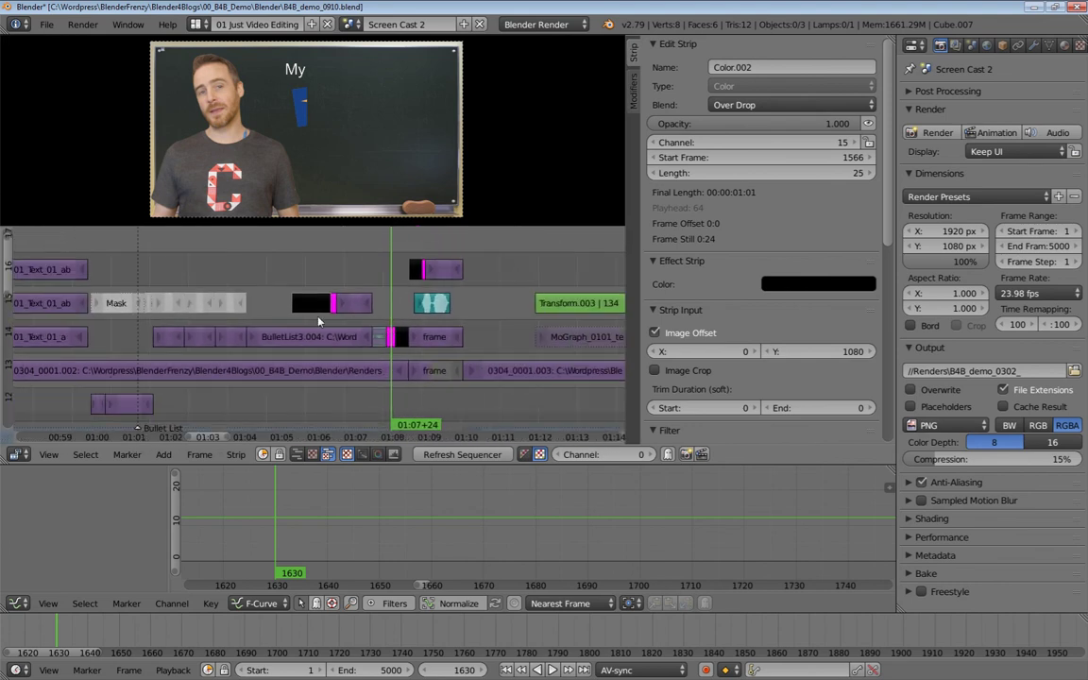
scroll(218, 329, "left", 6)
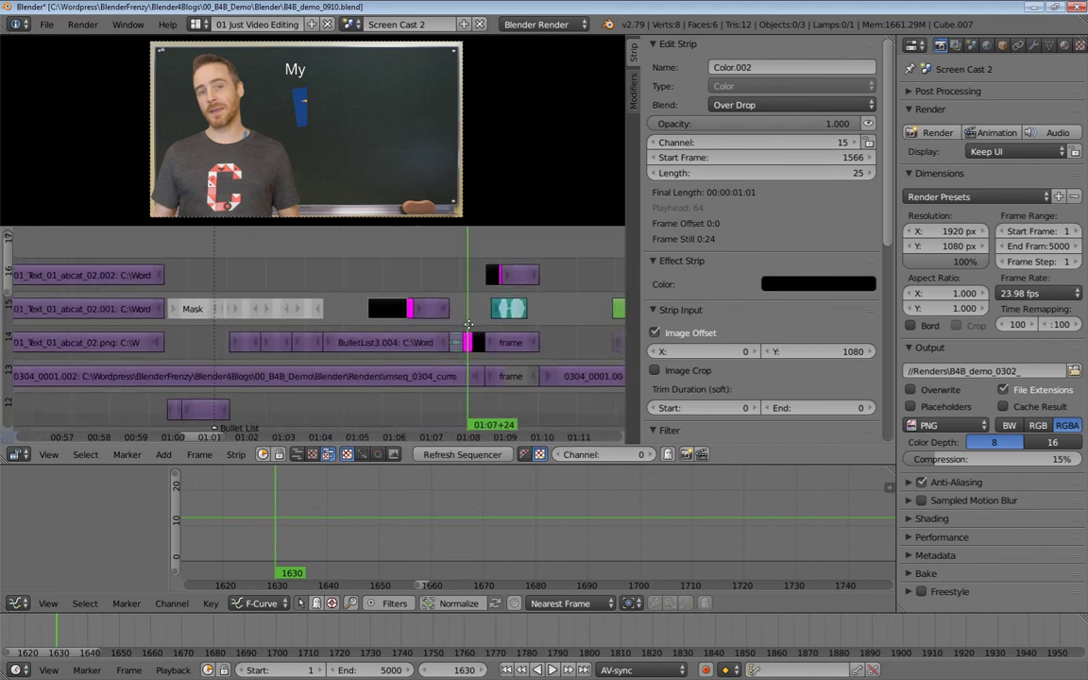
left_click_drag(448, 328, 600, 286)
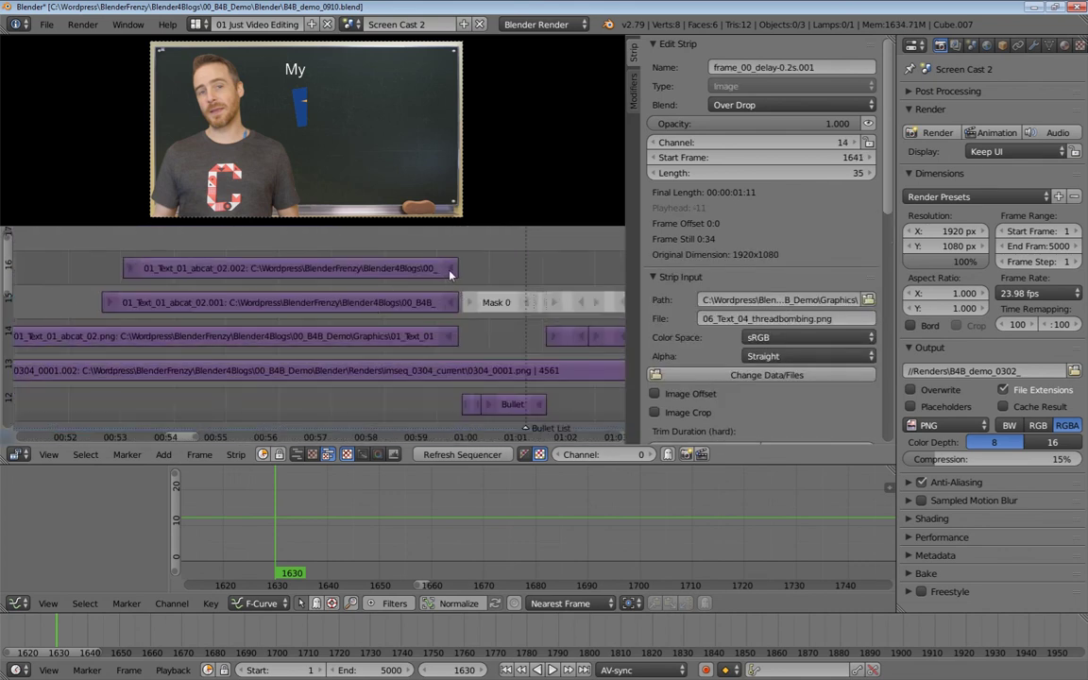
left_click_drag(450, 271, 267, 286)
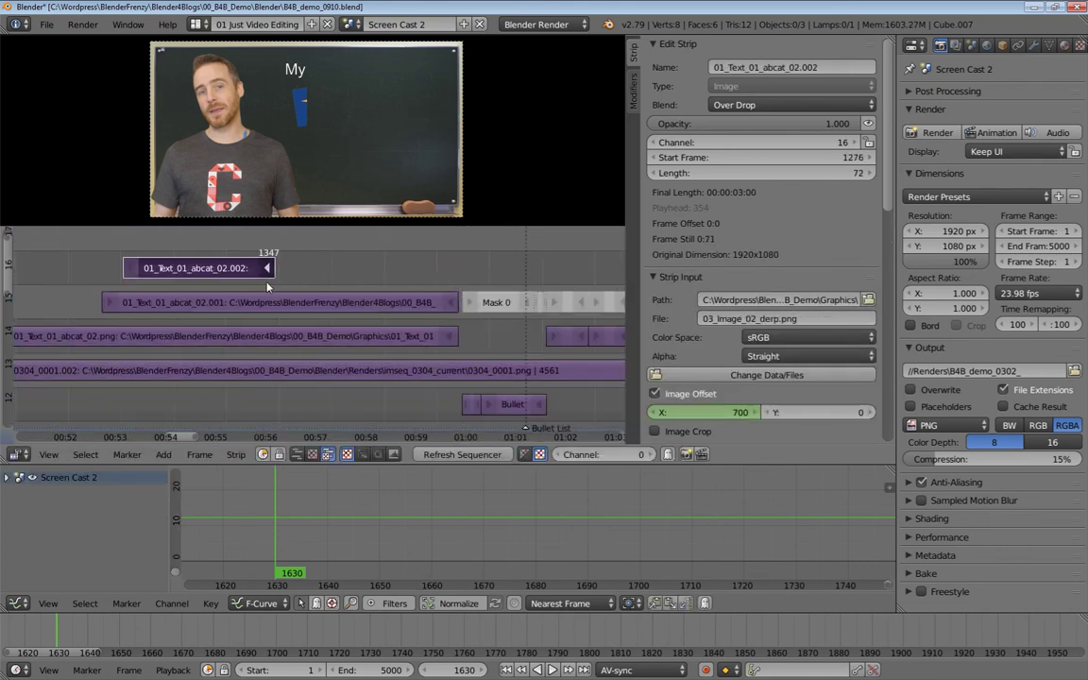
left_click_drag(444, 310, 367, 304)
left_click_drag(452, 337, 304, 340)
Move the playhead to frame 1429 and snap the end handles of all three 01_Text_01_abcat_02 strips to it.
scroll(323, 281, "up", 3)
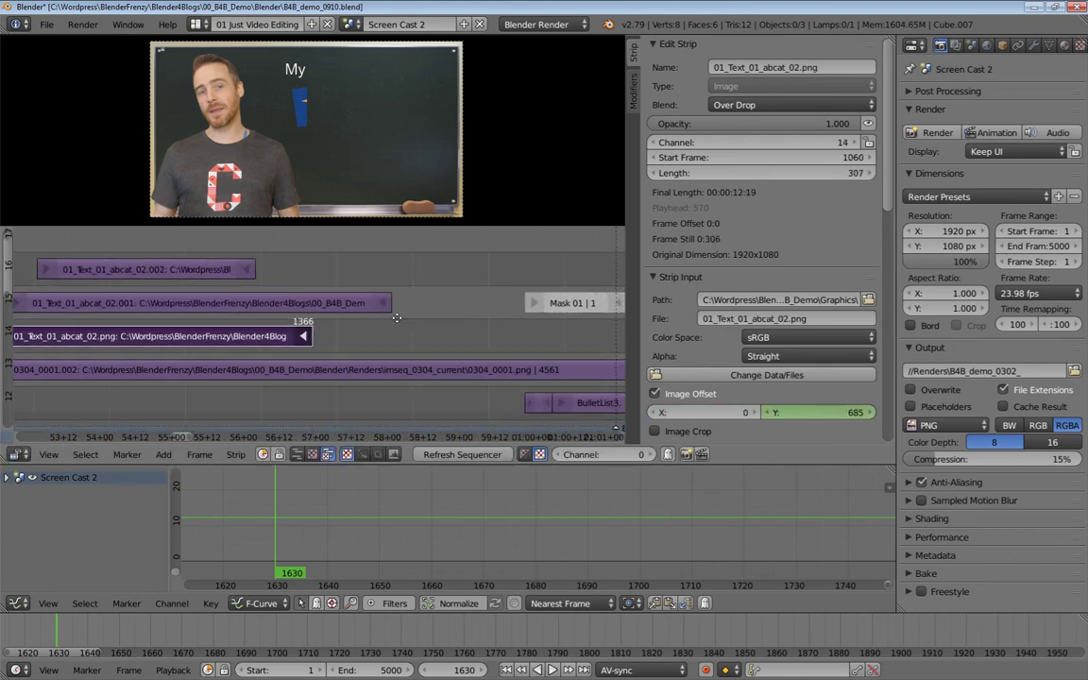
left_click(501, 279)
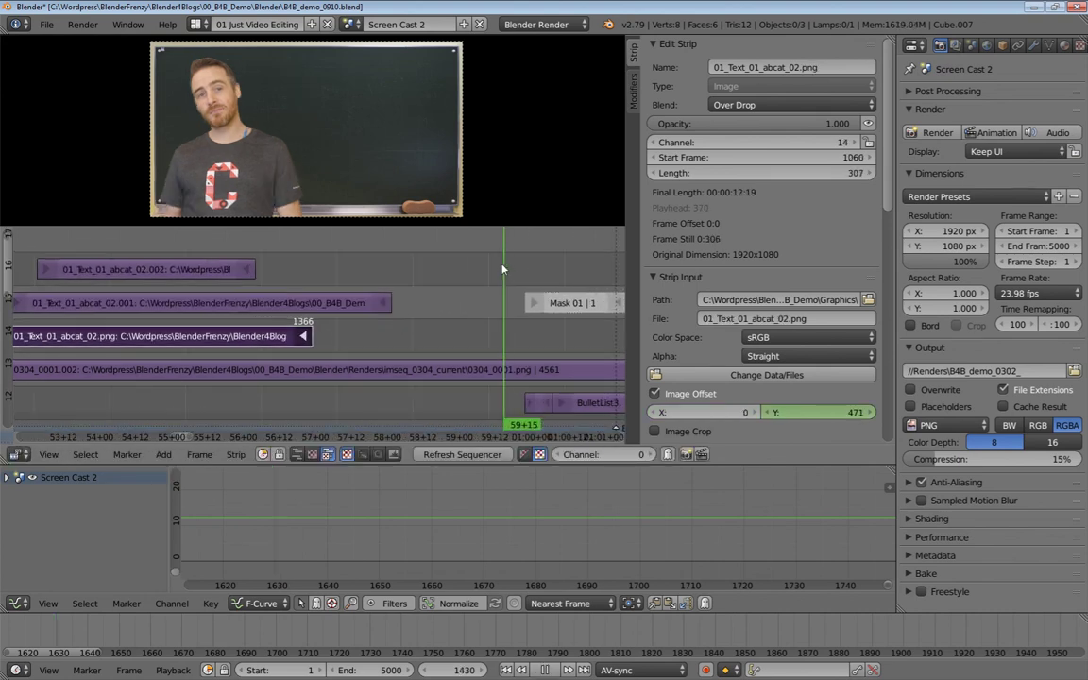
left_click(250, 271)
left_click(383, 305, "shift")
left_click(303, 336, "shift")
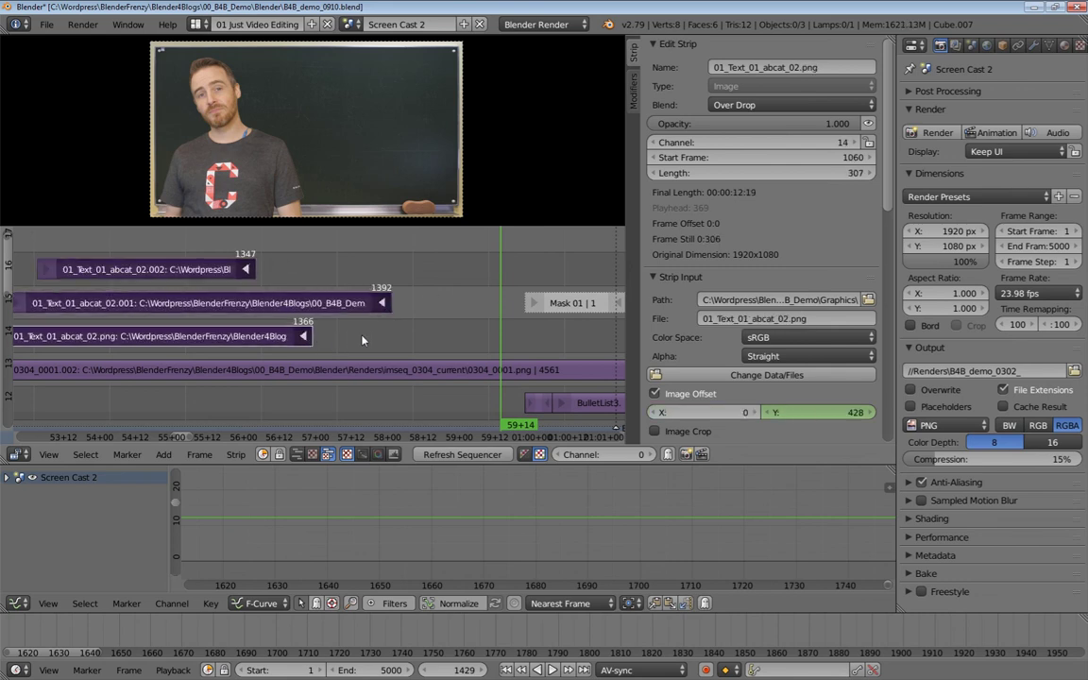
key("shift+s")
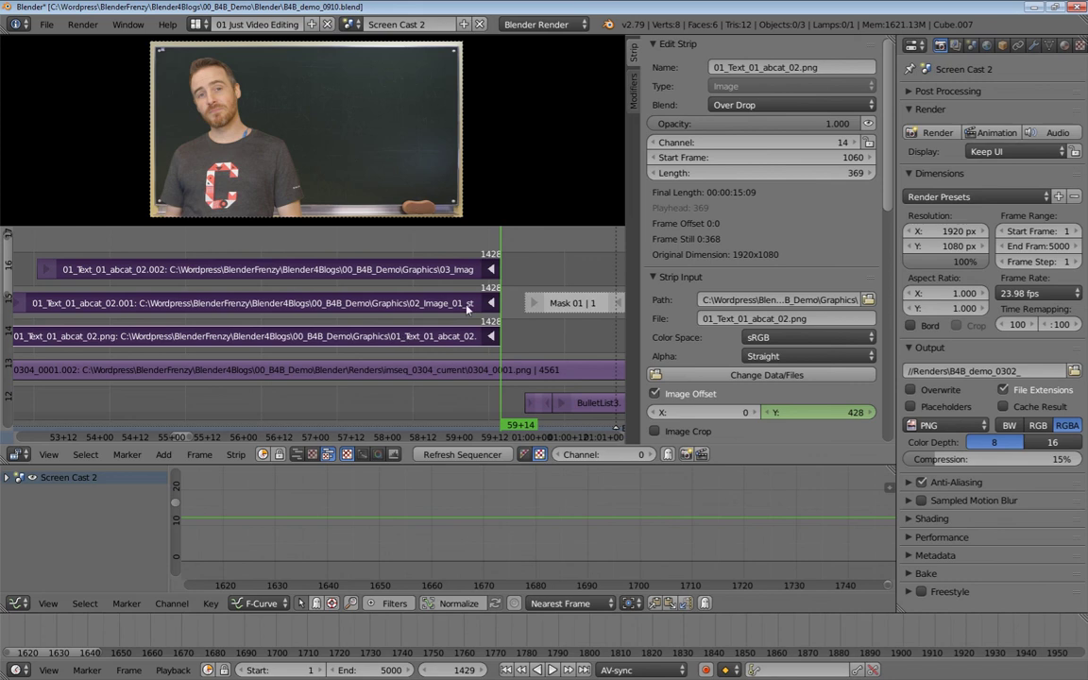
Slide the Transform.003 and MoGraph_0101_testing_15_0001.001 strips together 24 frames earlier to start at frame 1699.
scroll(290, 340, "down", 4)
scroll(290, 340, "down", 4)
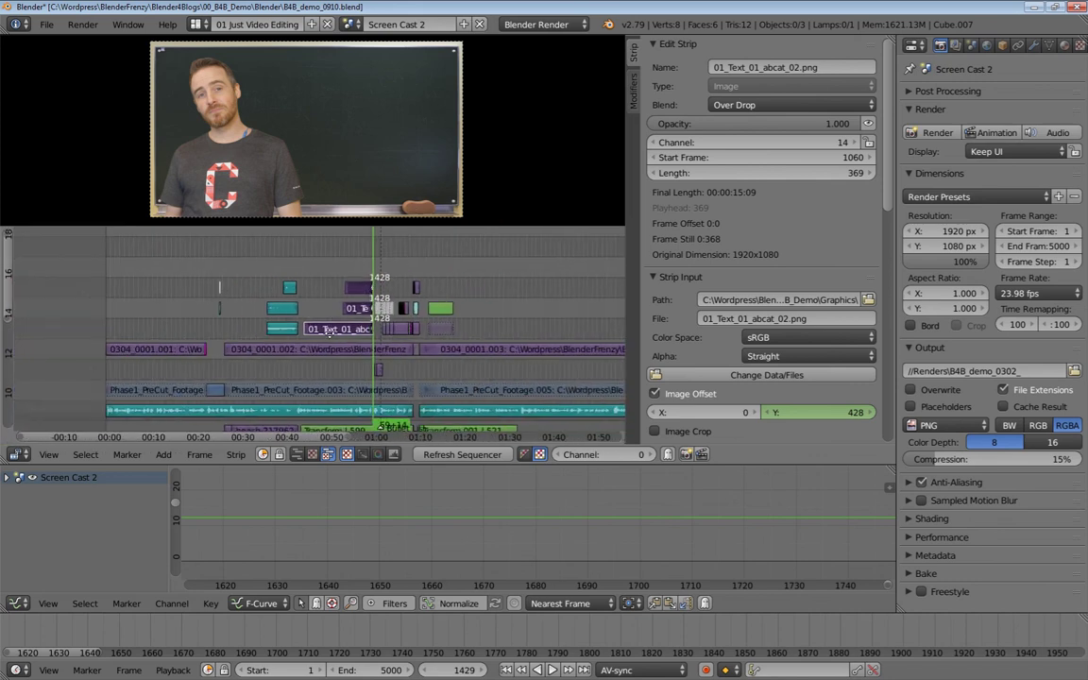
scroll(348, 344, "up", 6)
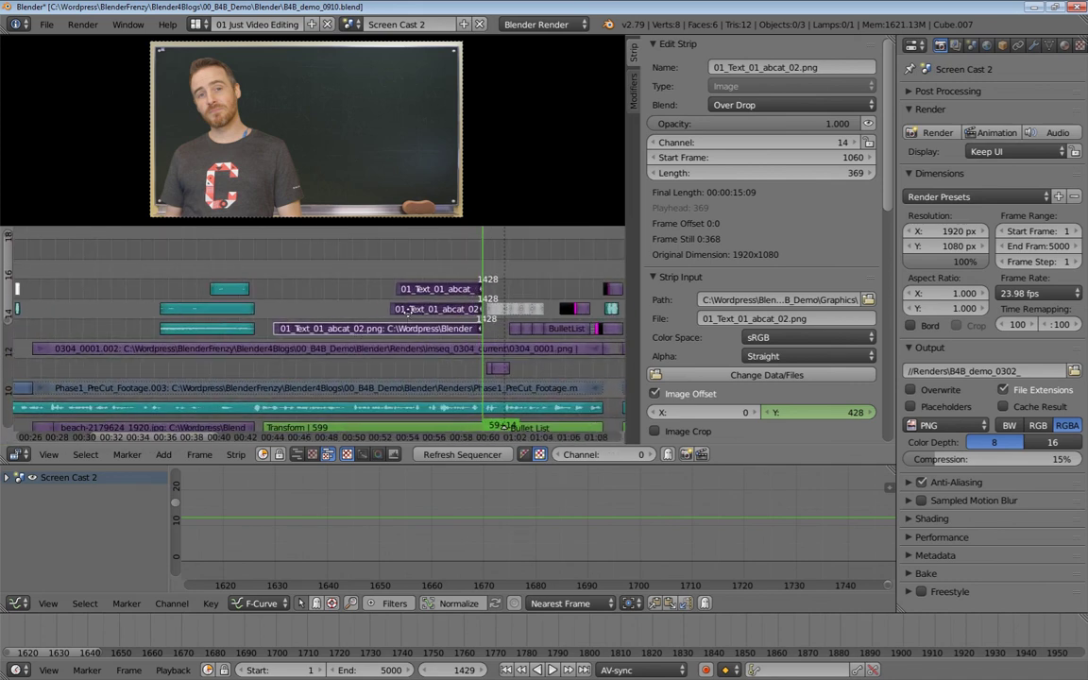
left_click_drag(409, 333, 149, 323)
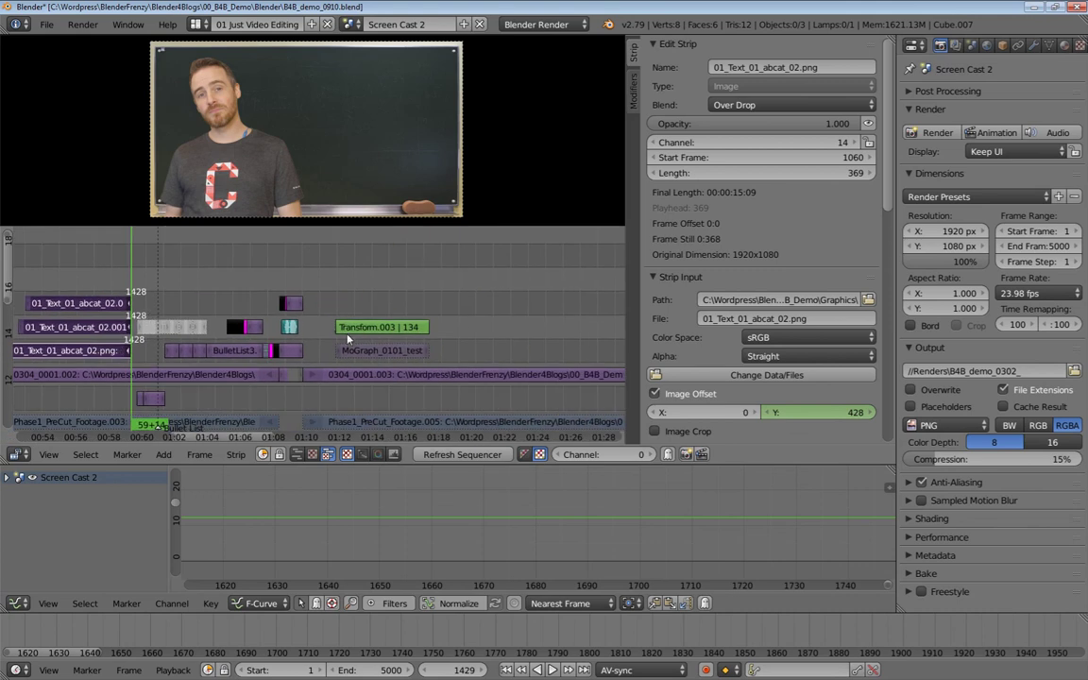
scroll(357, 338, "up", 3)
right_click(395, 327)
right_click(396, 350, "shift")
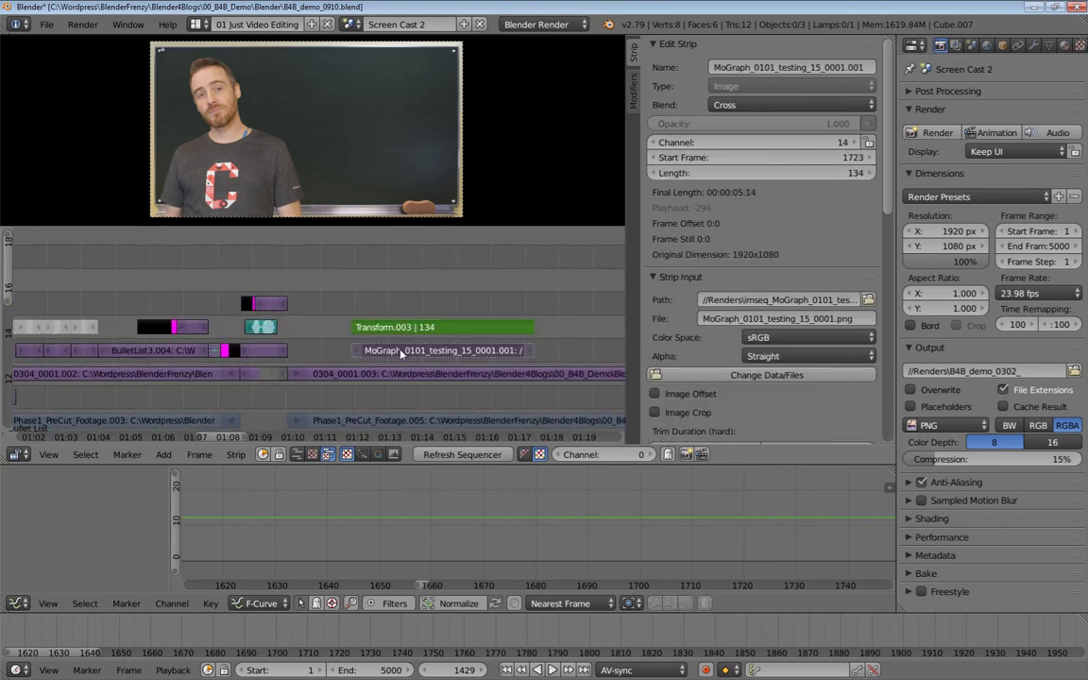
key("g")
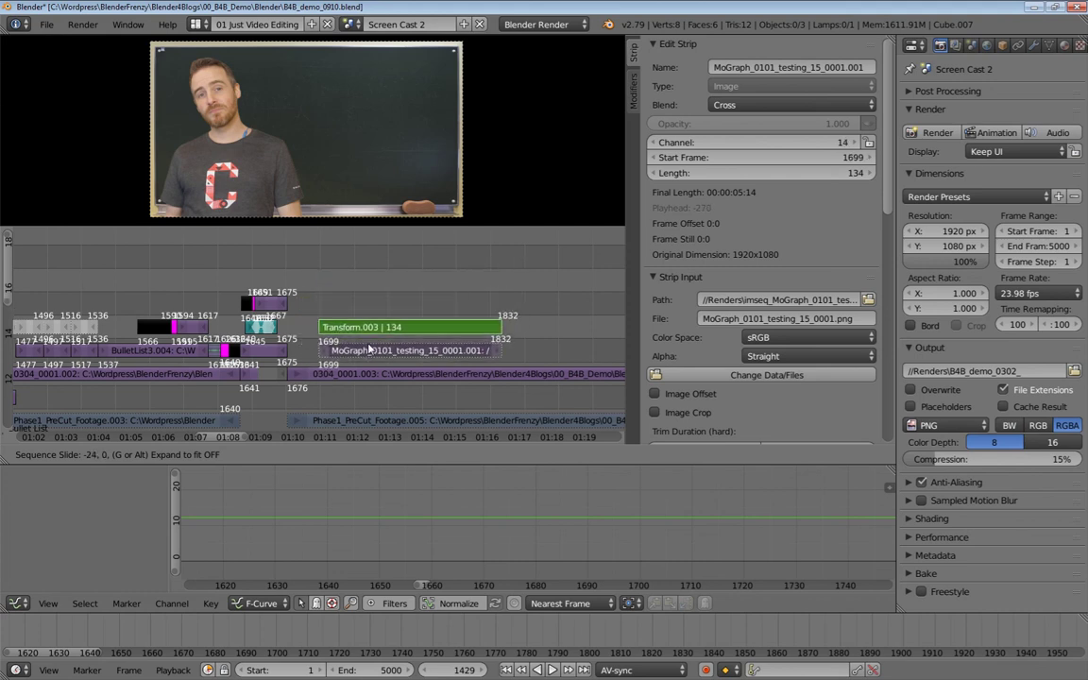
left_click(369, 350)
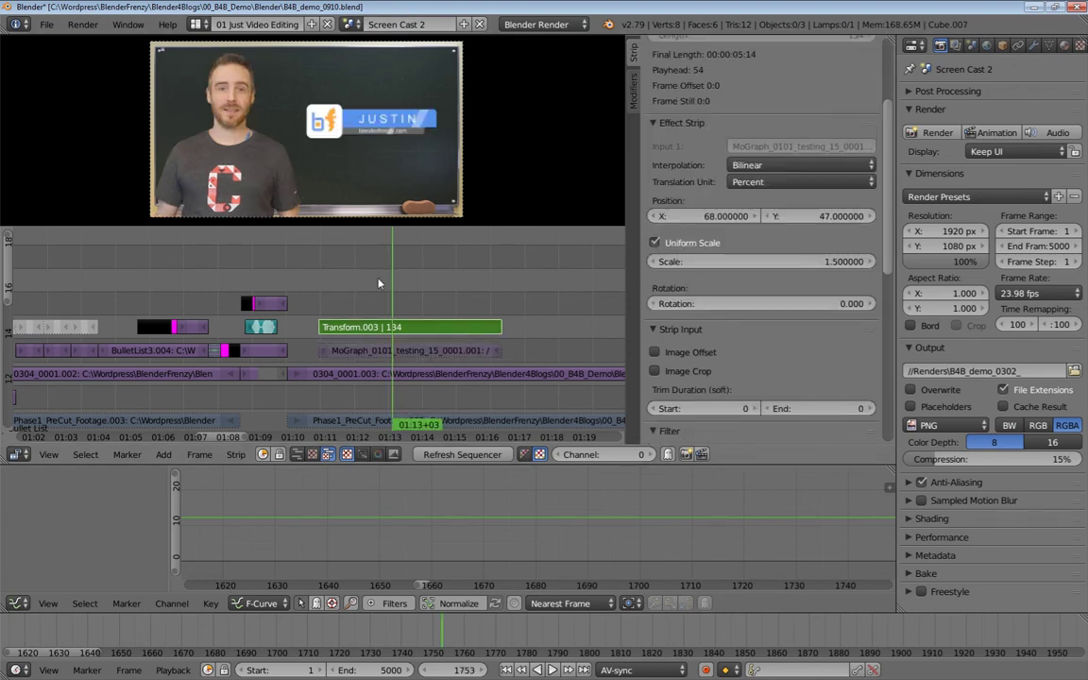
Play the bullet list section from near the Bullet List marker and look over the wipe and text strips that follow it.
left_click_drag(378, 280, 447, 275)
scroll(447, 274, "down", 5)
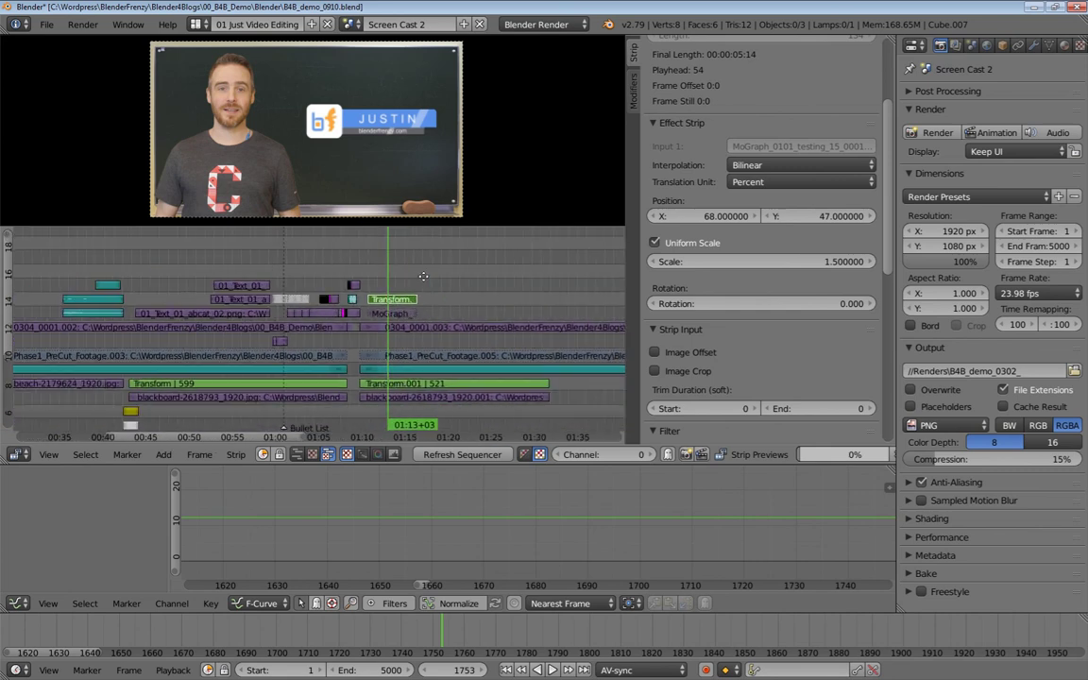
scroll(429, 289, "up", 5)
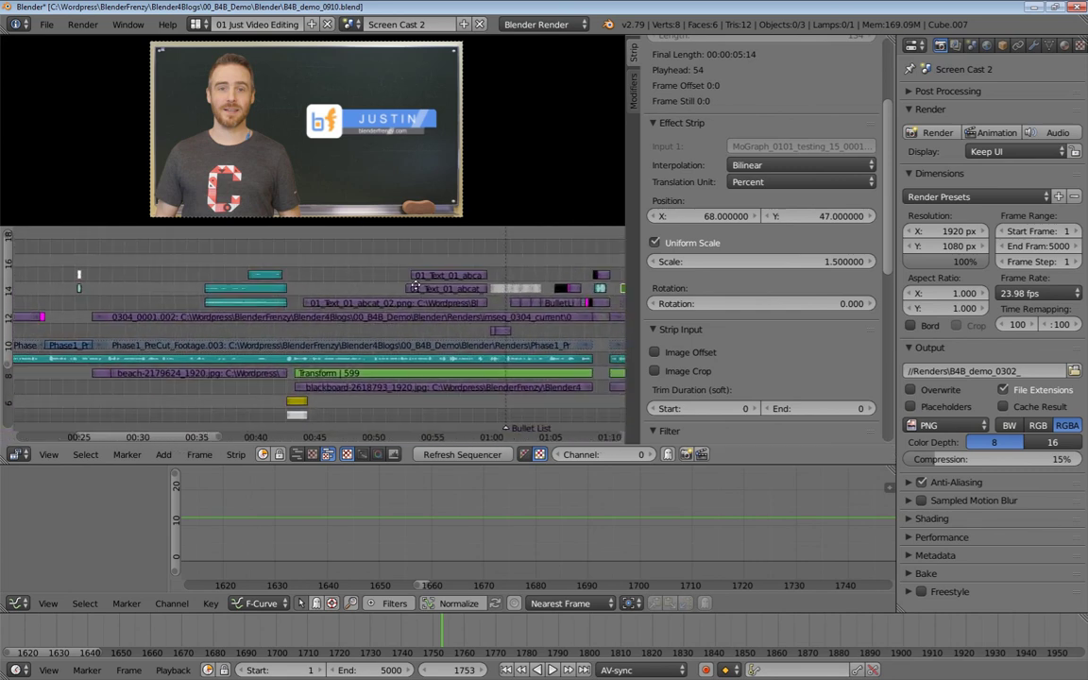
scroll(284, 324, "up", 3)
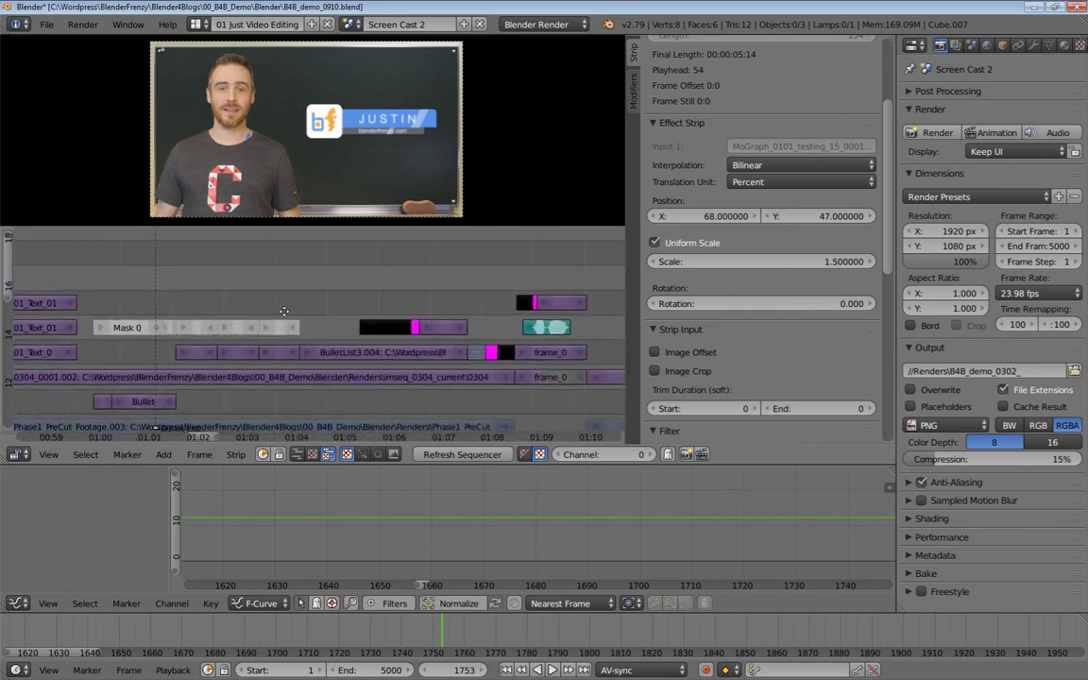
left_click(174, 284)
key("alt+a")
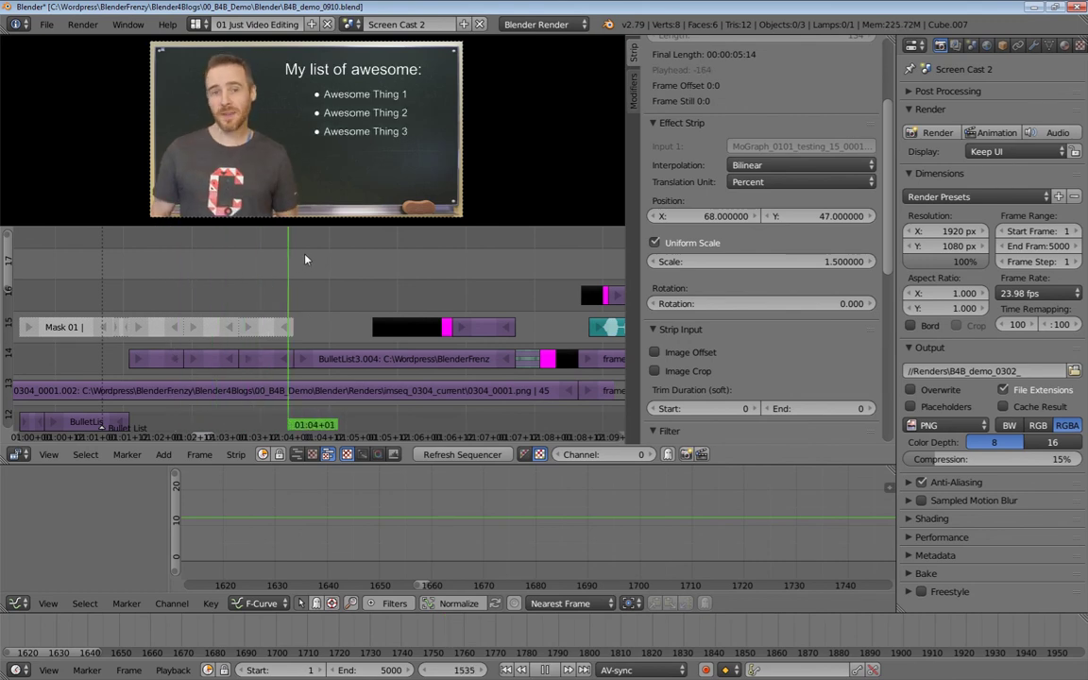
scroll(403, 290, "down", 3)
scroll(404, 291, "down", 3)
left_click_drag(404, 291, 442, 288)
scroll(312, 277, "up", 10)
scroll(499, 371, "down", 4)
scroll(498, 370, "down", 5)
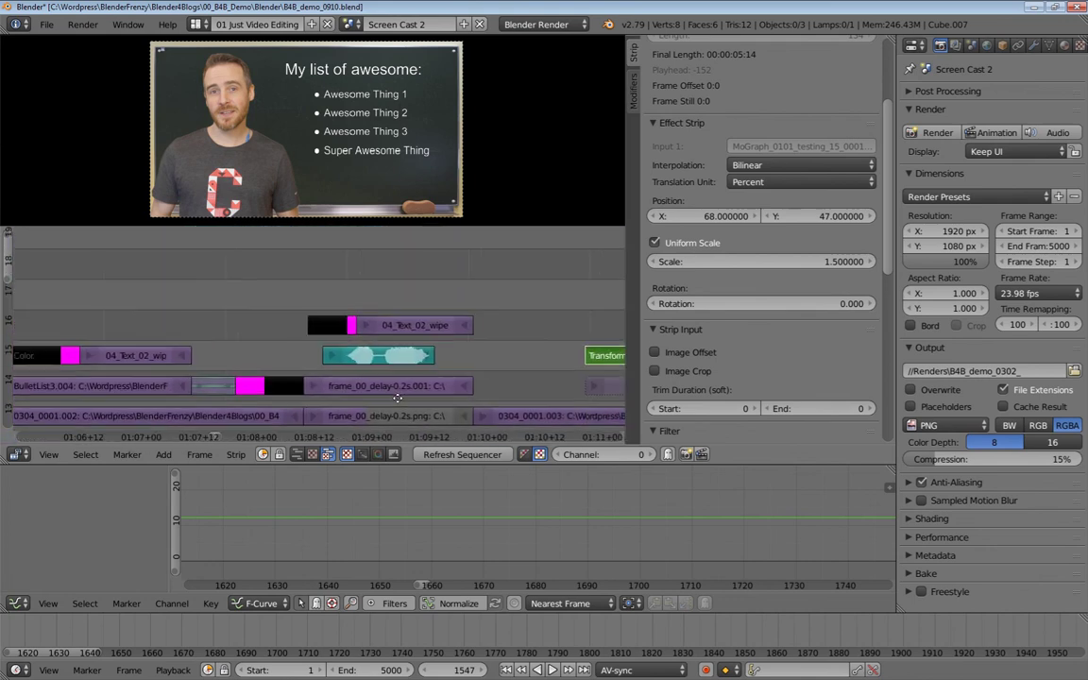
Play the green-screen footage across the cut between the Phase1_PreCut_Footage.001 and Phase1_PreCut_Footage.002 strips.
left_click_drag(280, 289, 401, 273)
left_click_drag(191, 297, 250, 289)
scroll(242, 293, "down", 8)
scroll(441, 281, "up", 8)
scroll(369, 321, "up", 8)
scroll(368, 322, "up", 3)
scroll(300, 288, "left", 3)
left_click(304, 252)
key("alt+a")
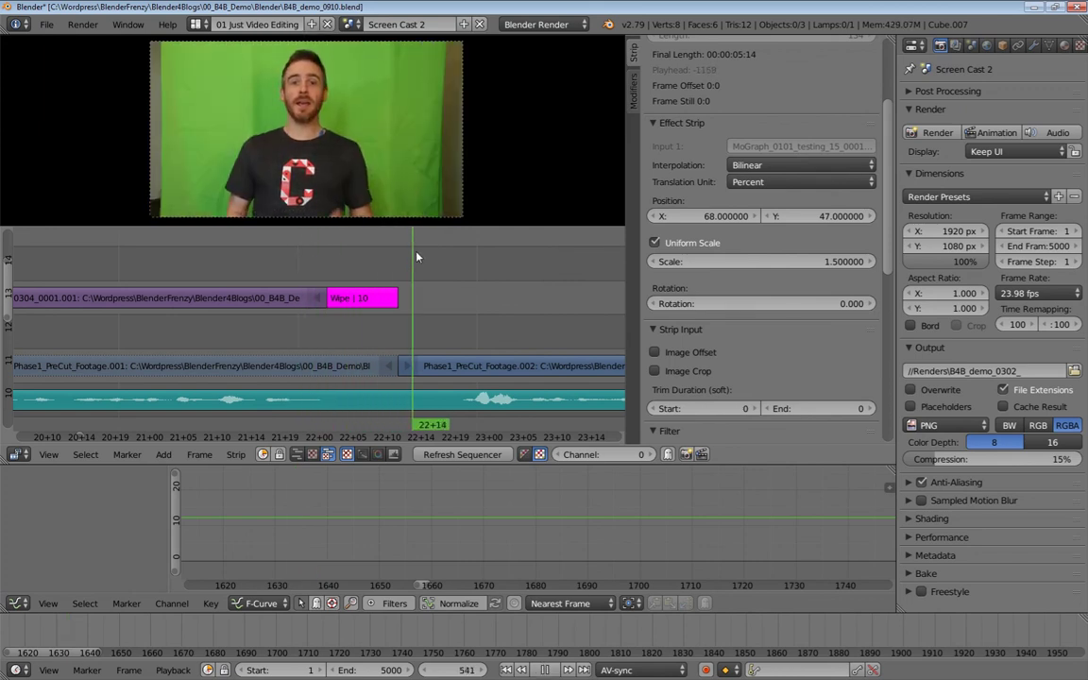
Stop the playback and switch to the OBS recording window.
key("alt+a")
scroll(365, 286, "down", 5)
scroll(467, 297, "down", 1)
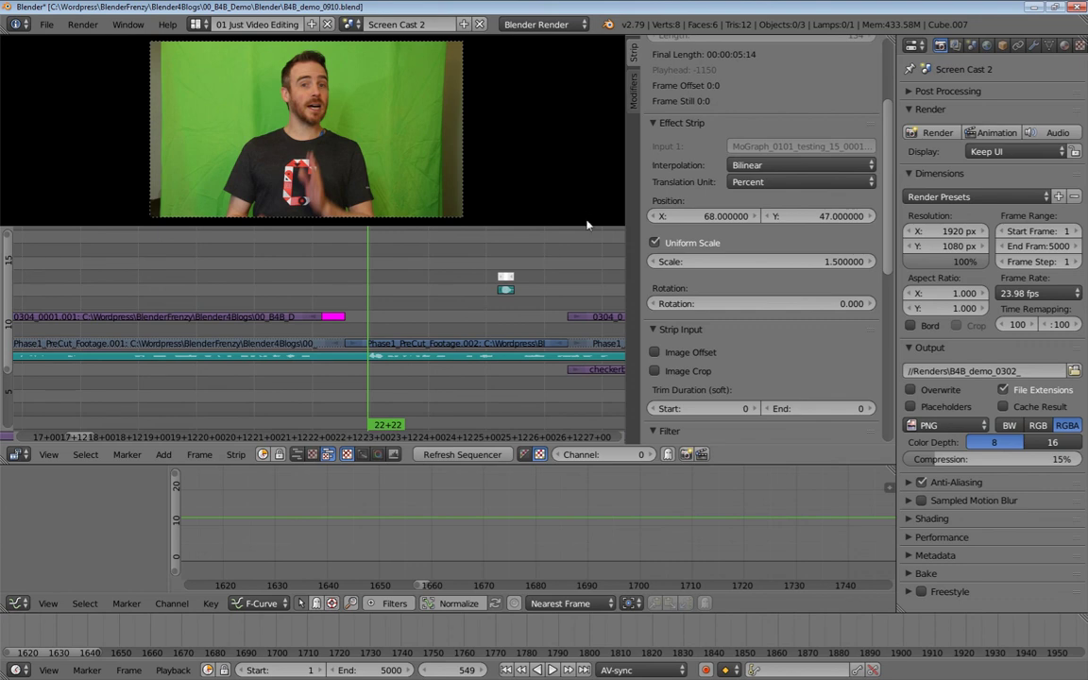
key("alt+Tab")
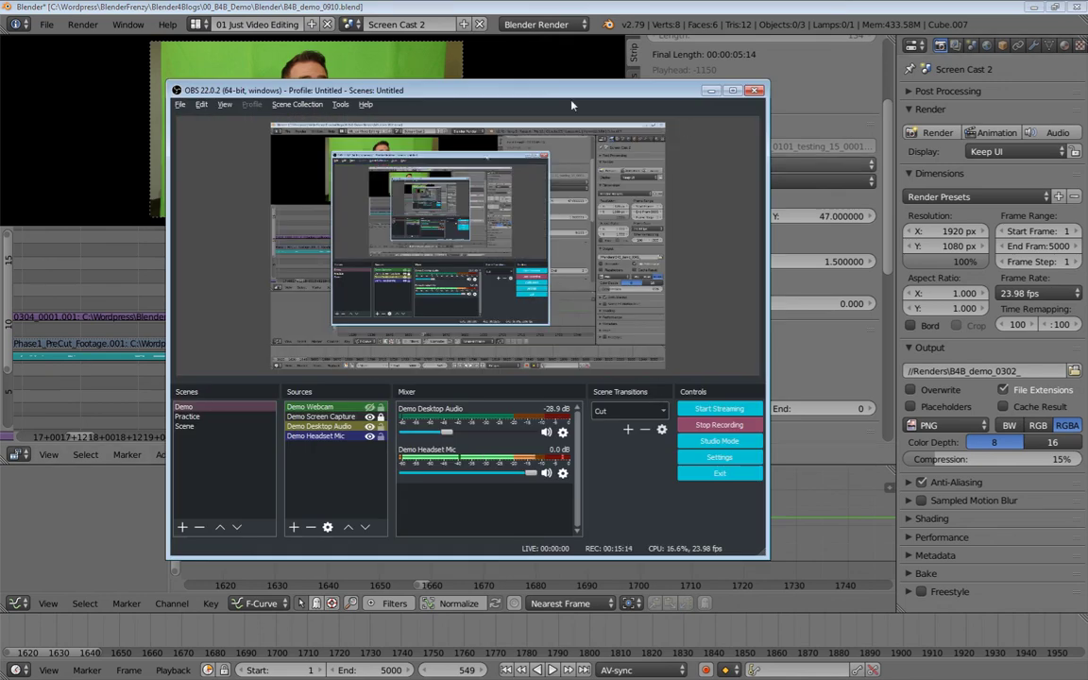